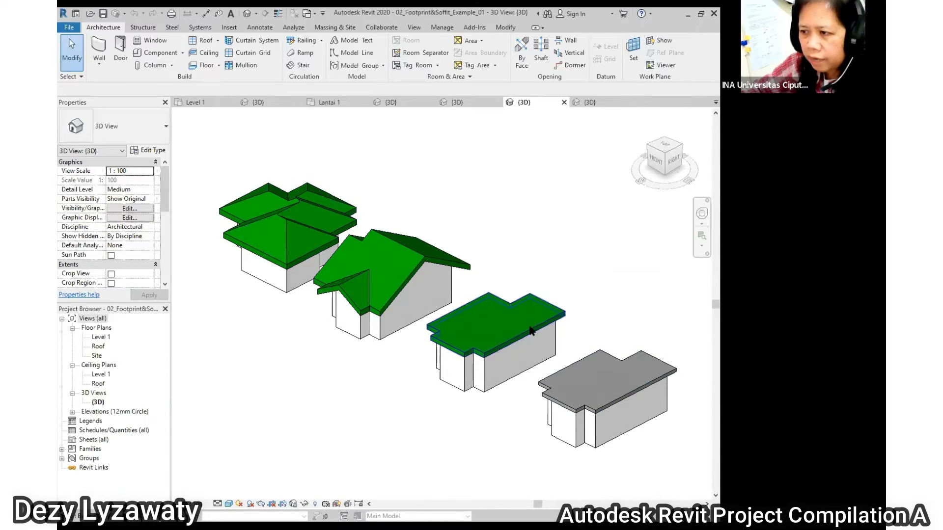
Look over the finished roof examples in the open 3D views of the footprint, soffit and extrusion projects
scroll(496, 280, down, 2)
scroll(496, 280, up, 1)
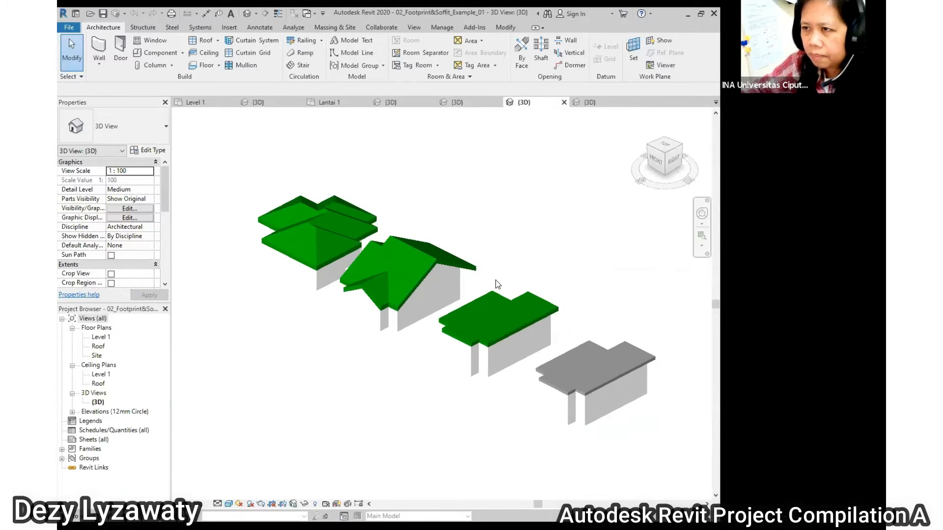
click(472, 104)
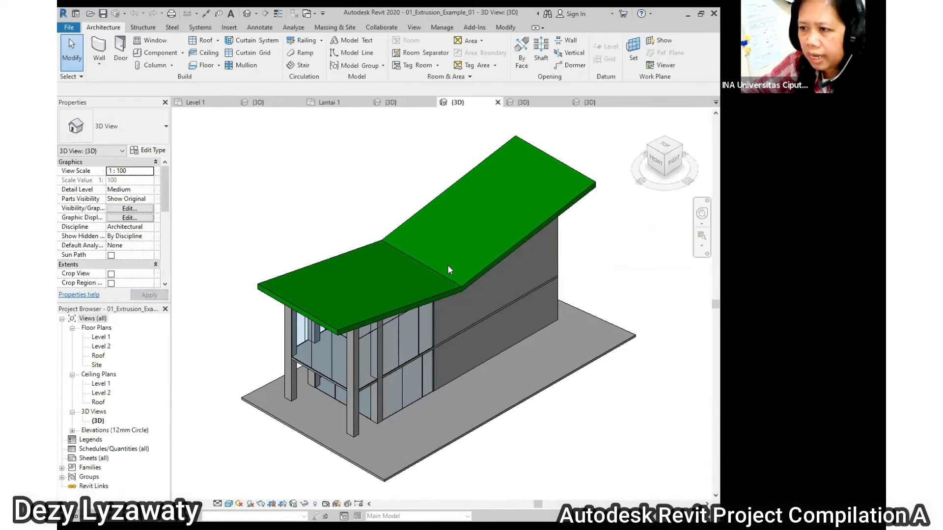
click(397, 105)
Switch to the browser and view the MINGGU 4_ROOF topics and files on the course page
key(alt+Tab)
scroll(468, 303, up, 4)
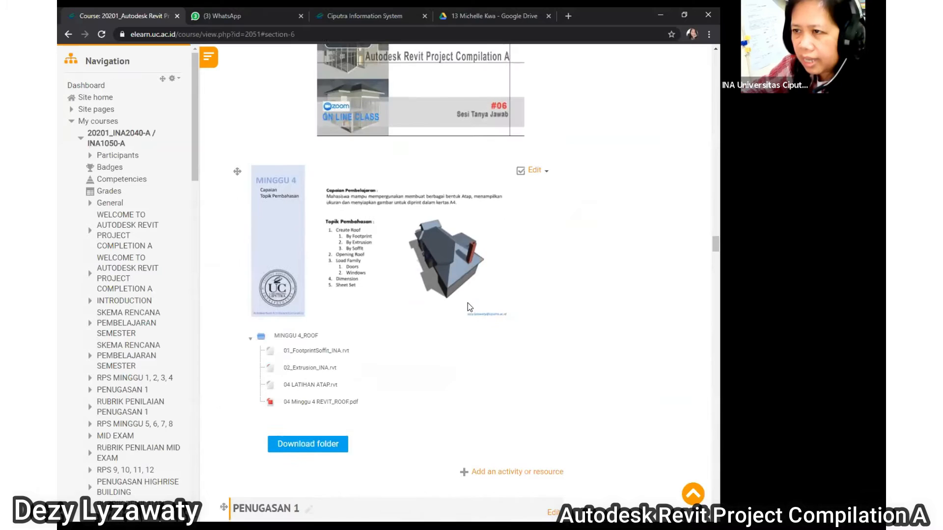
scroll(468, 303, down, 1)
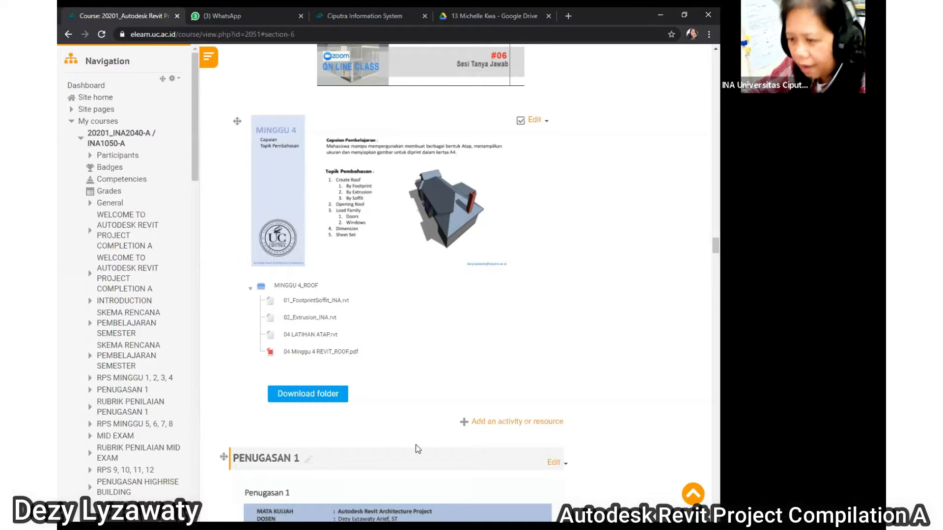
Return to Revit and look over the building outlines labelled for roof by footprint and roof by soffit on Level 1
key(alt+Tab)
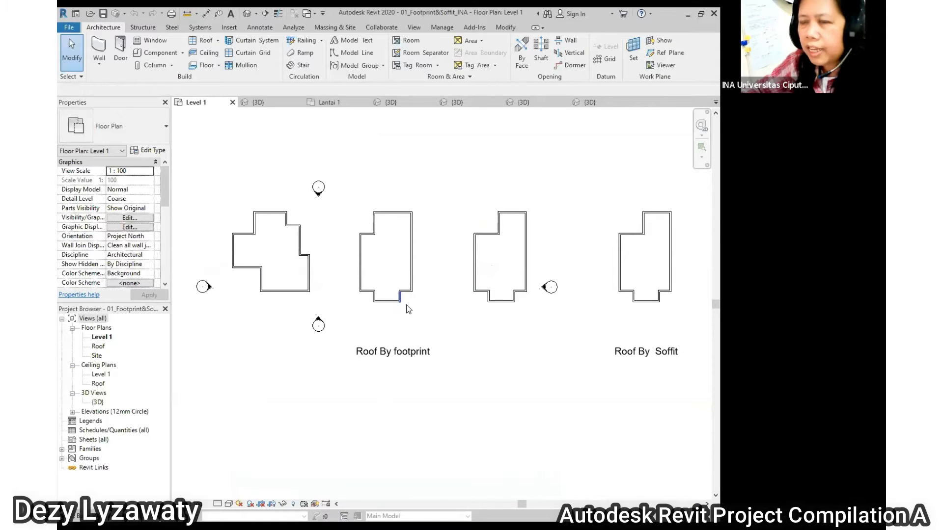
middle_drag(440, 320, 426, 340)
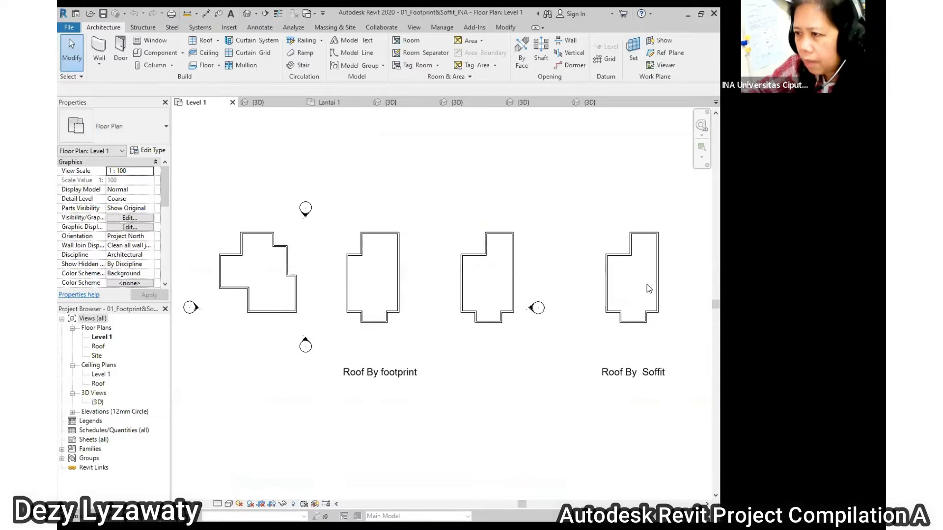
middle_drag(392, 290, 439, 292)
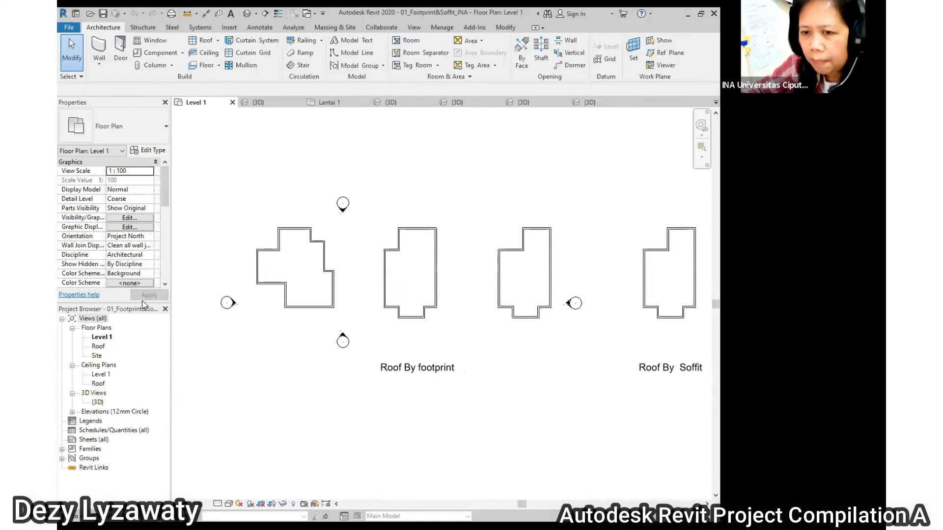
Open the Roof floor plan and check that its underlay base level is Level 1, leaving the setting as it is
double_click(99, 347)
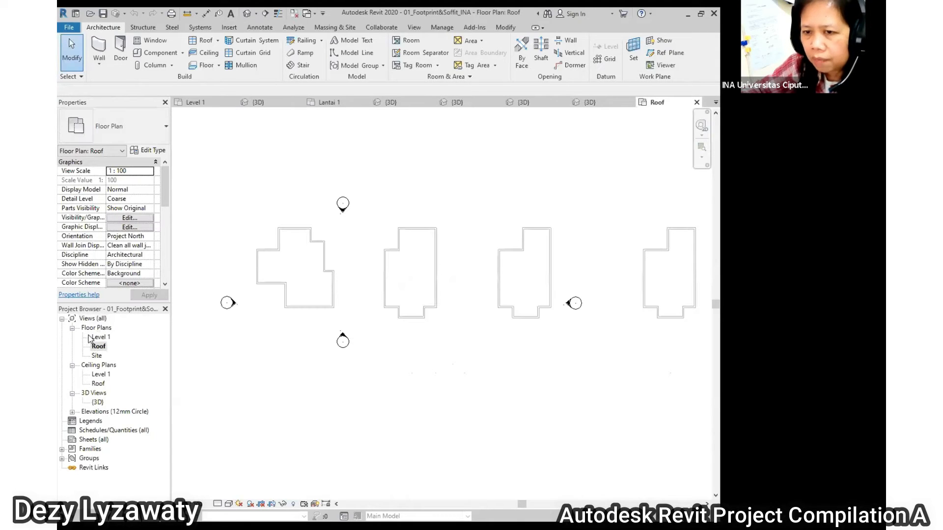
middle_drag(315, 326, 337, 338)
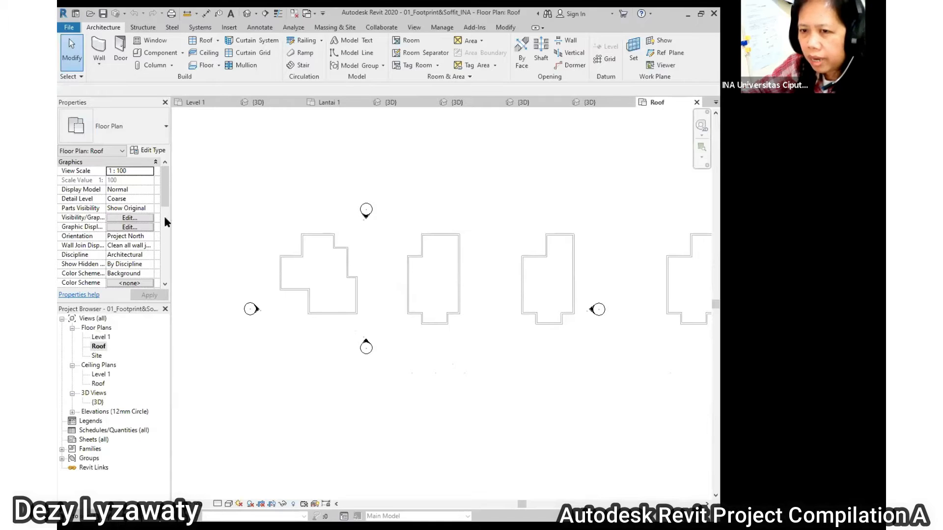
scroll(165, 231, down, 8)
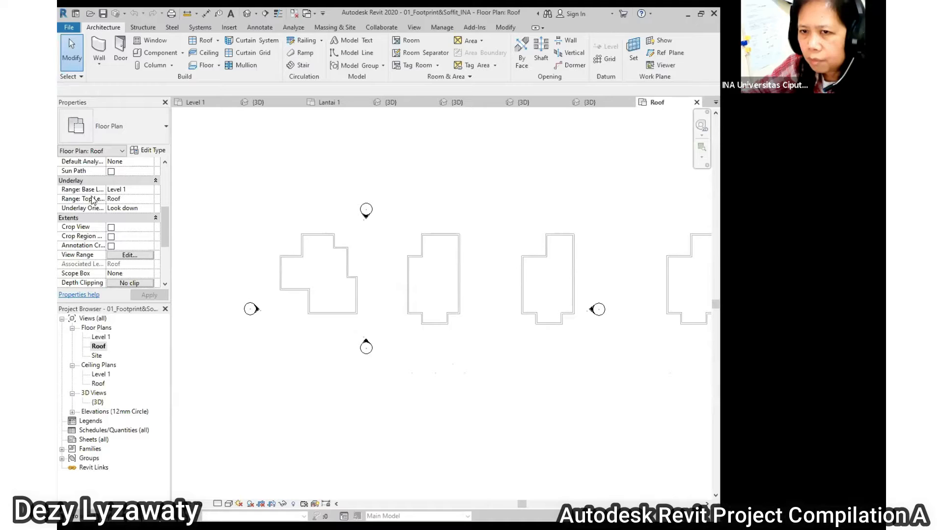
click(140, 190)
click(149, 190)
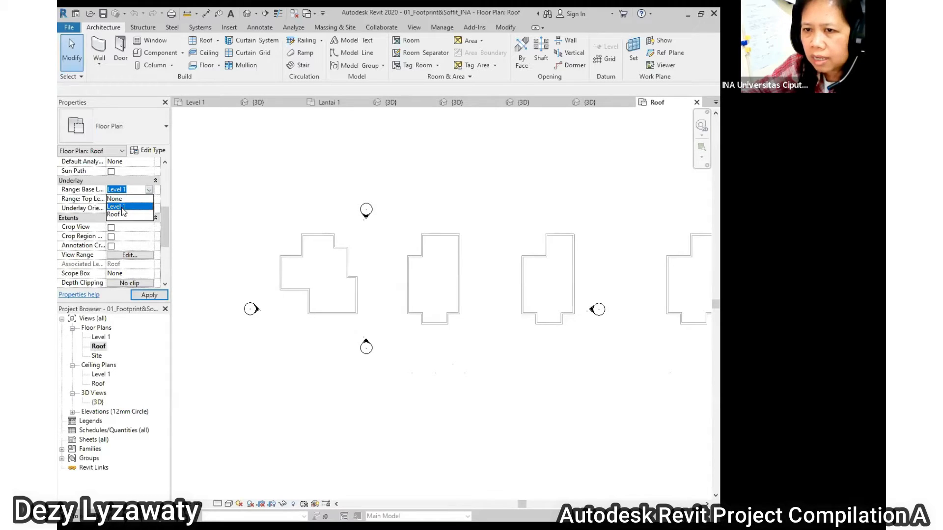
click(273, 253)
middle_drag(284, 261, 288, 270)
scroll(298, 251, up, 1)
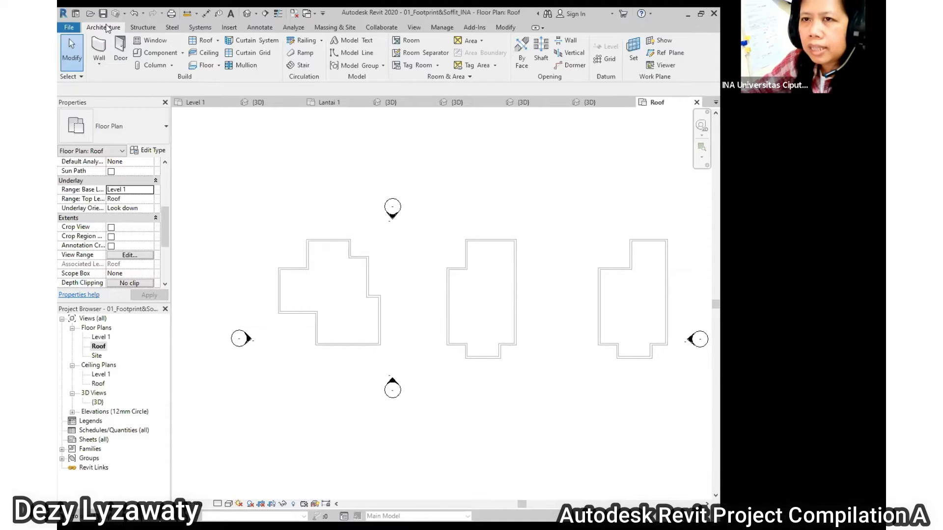
Start a roof by footprint using chained, slope-defining straight boundary lines with an offset of 1000 mm
click(218, 42)
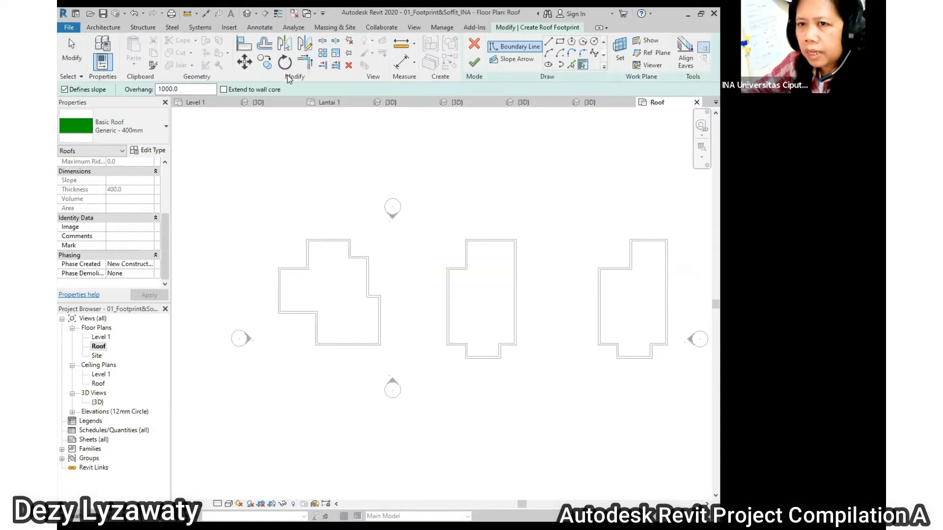
click(65, 91)
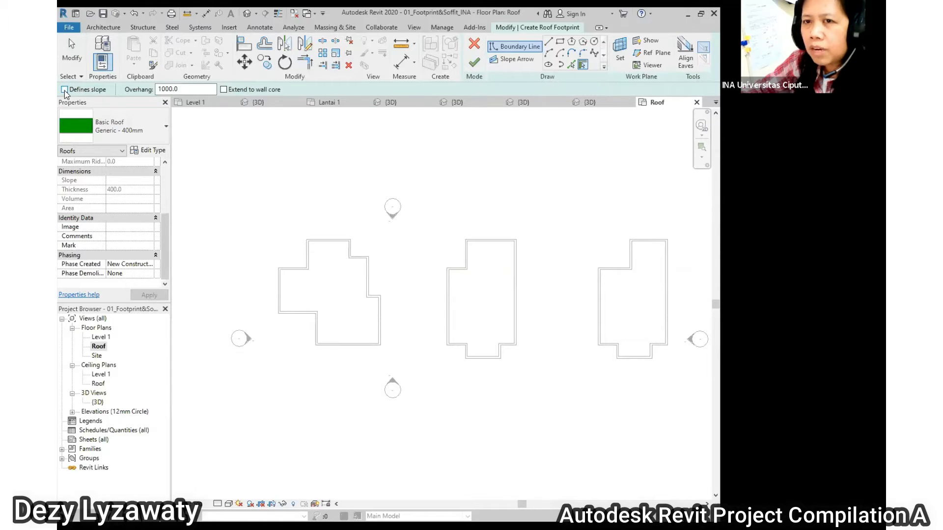
click(64, 90)
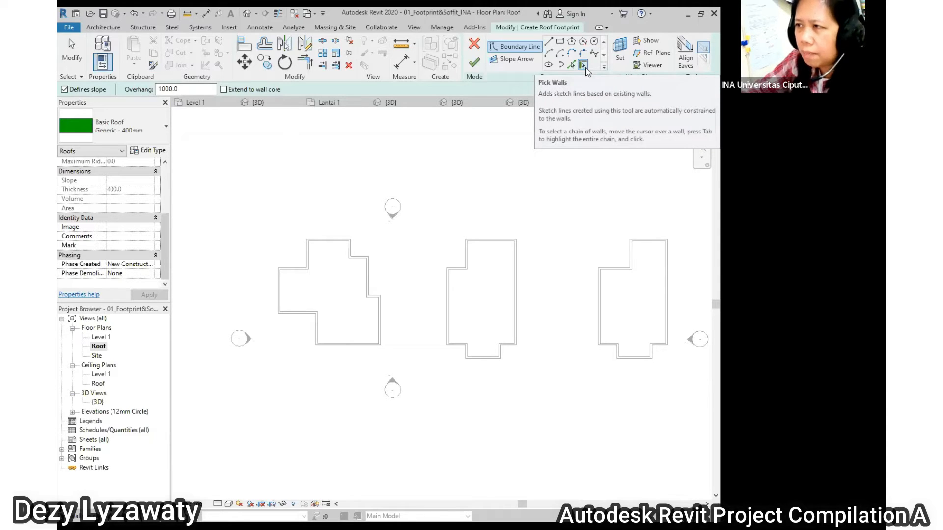
click(549, 44)
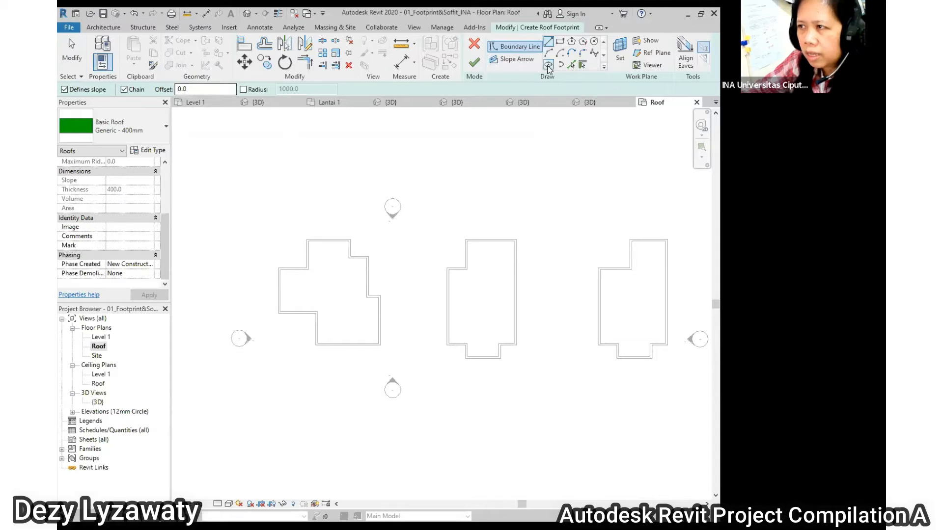
click(583, 64)
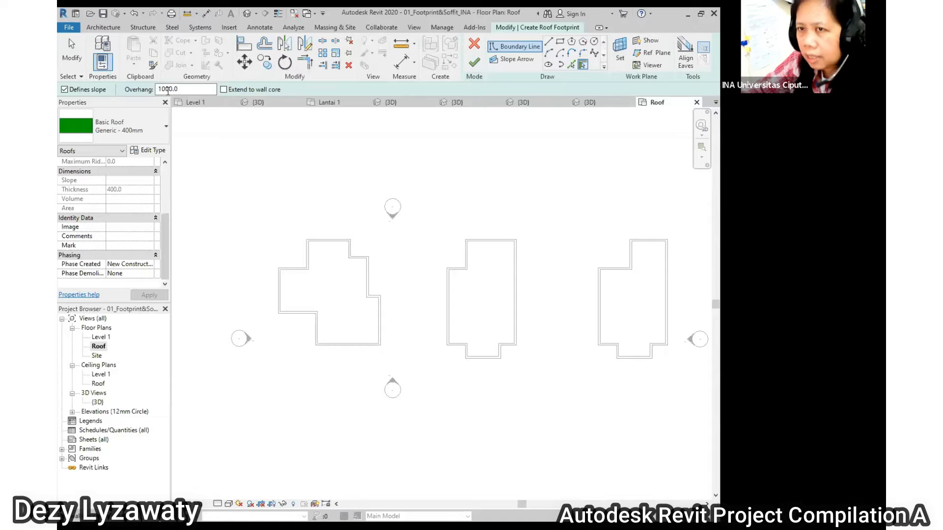
click(549, 44)
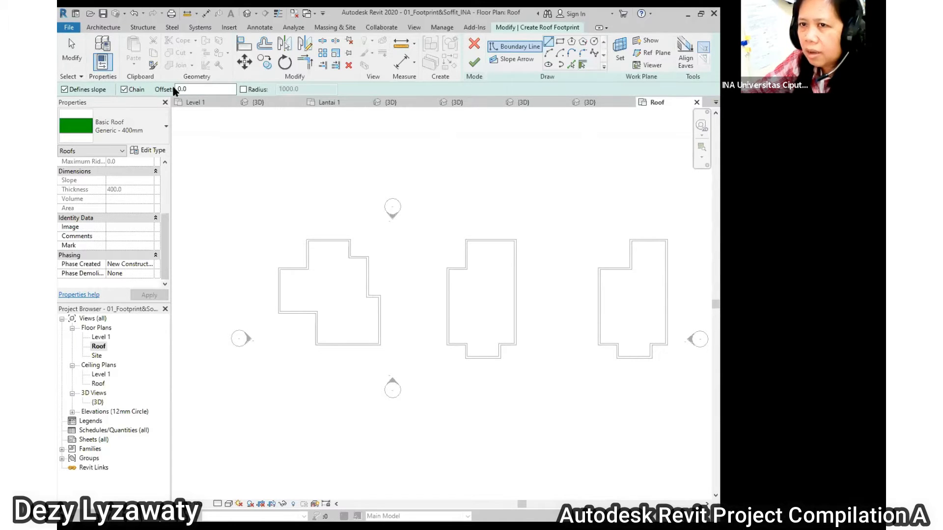
click(196, 89)
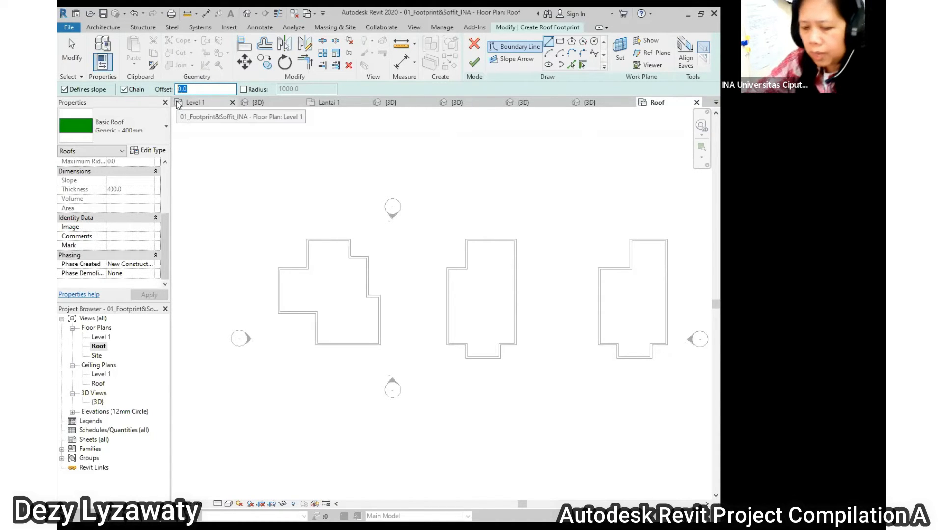
text(1)
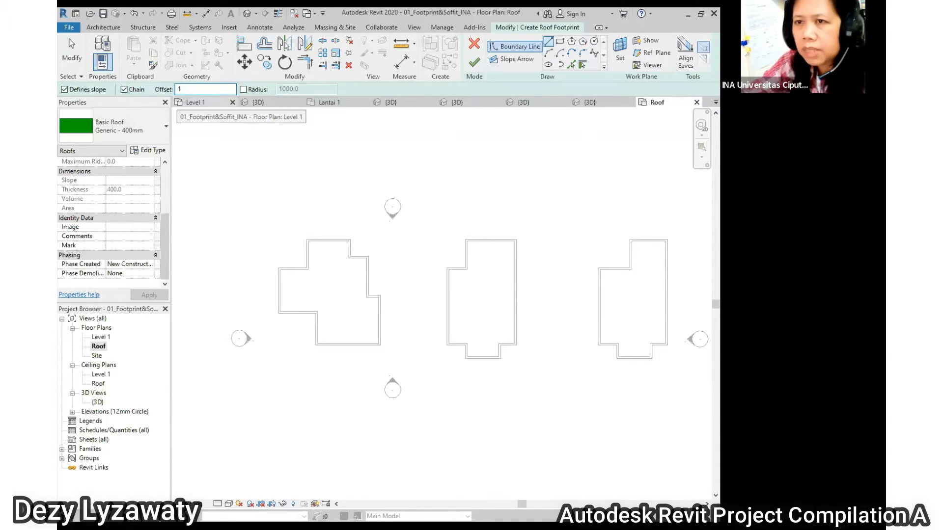
text(000)
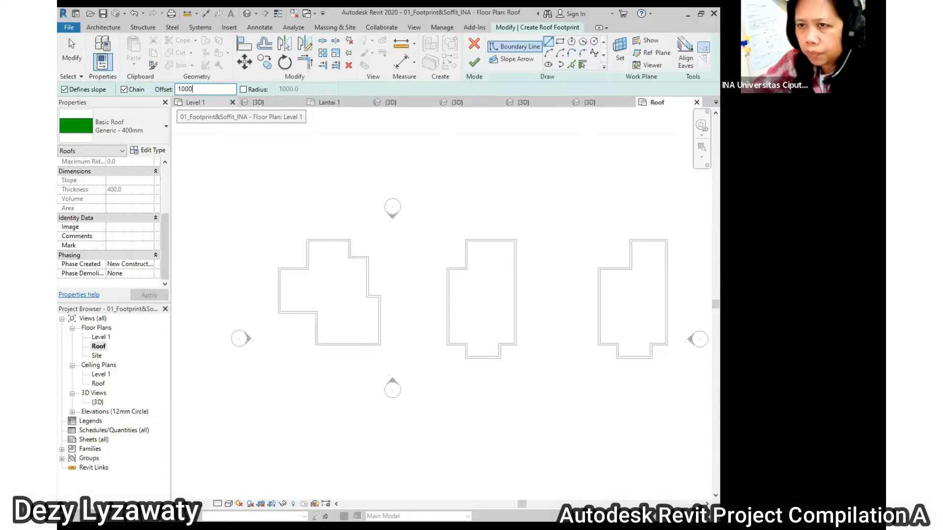
Sketch the offset roof boundary along the first building's upper wall and down its stepped right-hand walls to the lower corner
scroll(351, 267, up, 6)
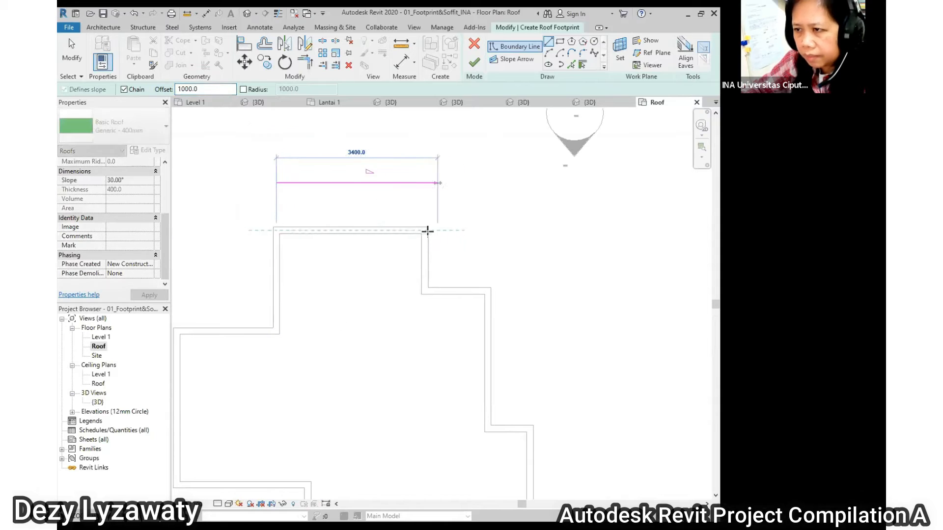
click(426, 230)
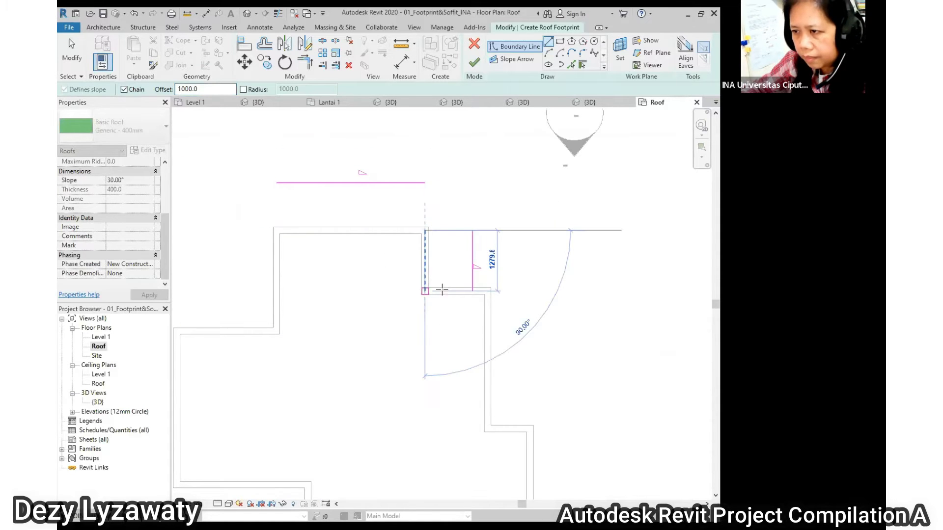
click(426, 290)
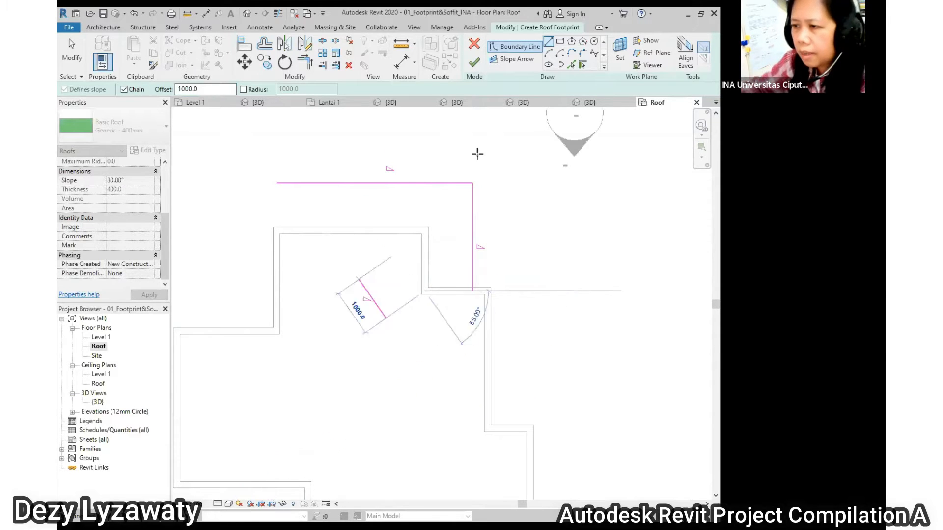
click(487, 291)
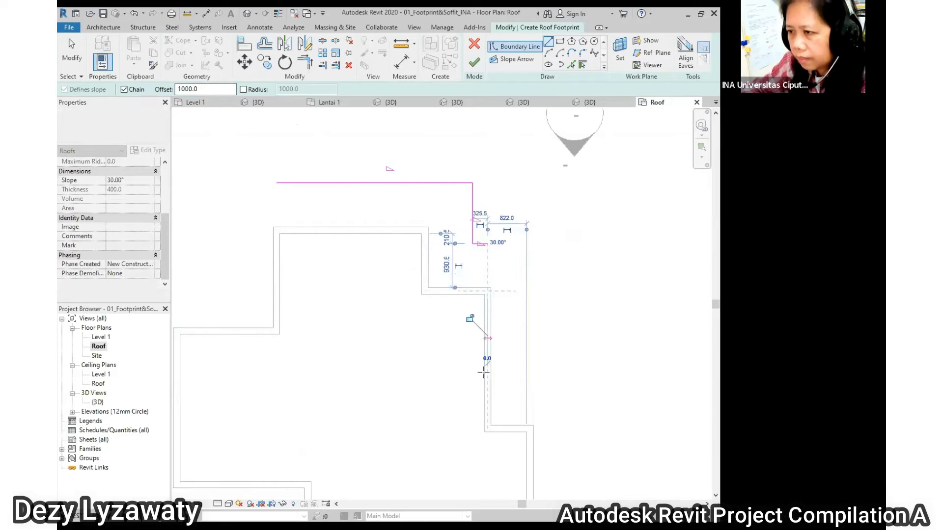
click(489, 426)
click(530, 429)
scroll(530, 429, down, 3)
middle_drag(537, 396, 537, 312)
click(528, 299)
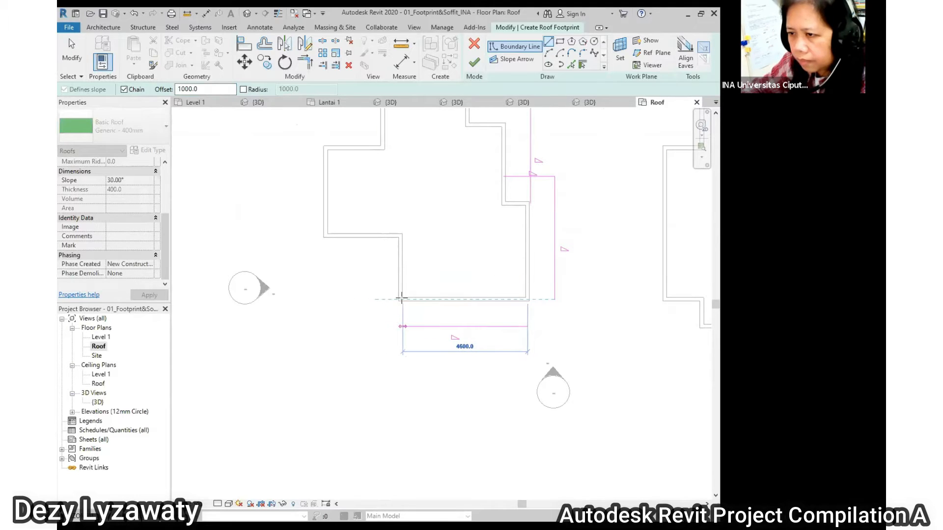
Continue the offset boundary along the lower wall and up the stepped left-hand walls, closing at the starting corner
click(402, 299)
click(400, 236)
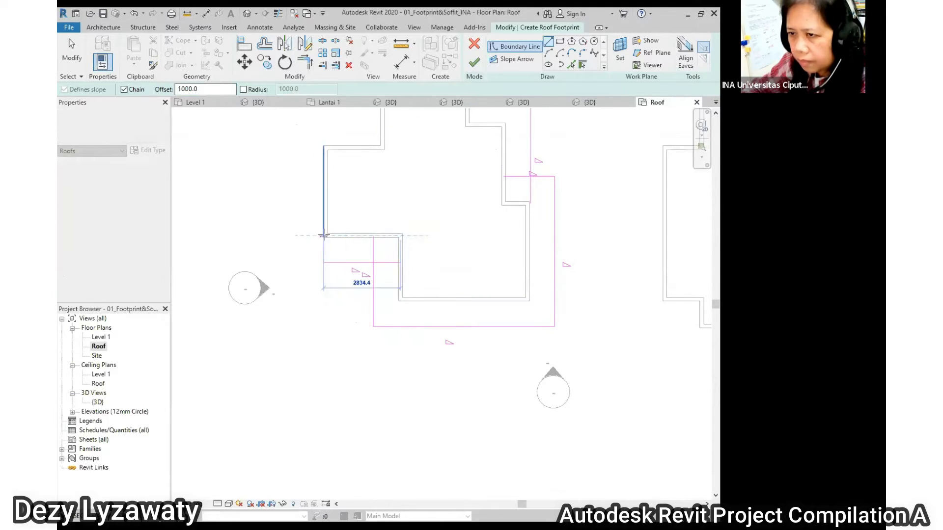
click(322, 236)
click(323, 147)
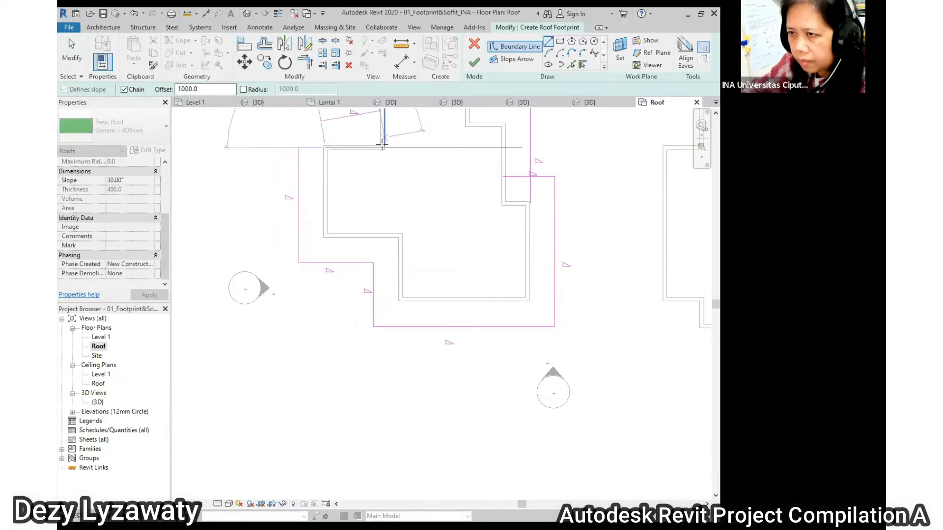
scroll(386, 137, down, 4)
scroll(391, 129, up, 4)
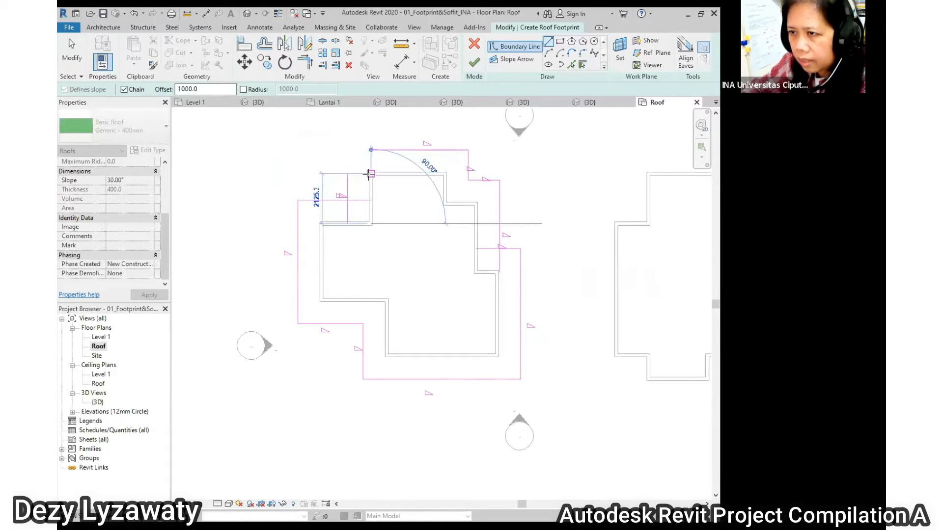
scroll(369, 174, up, 2)
scroll(371, 174, up, 2)
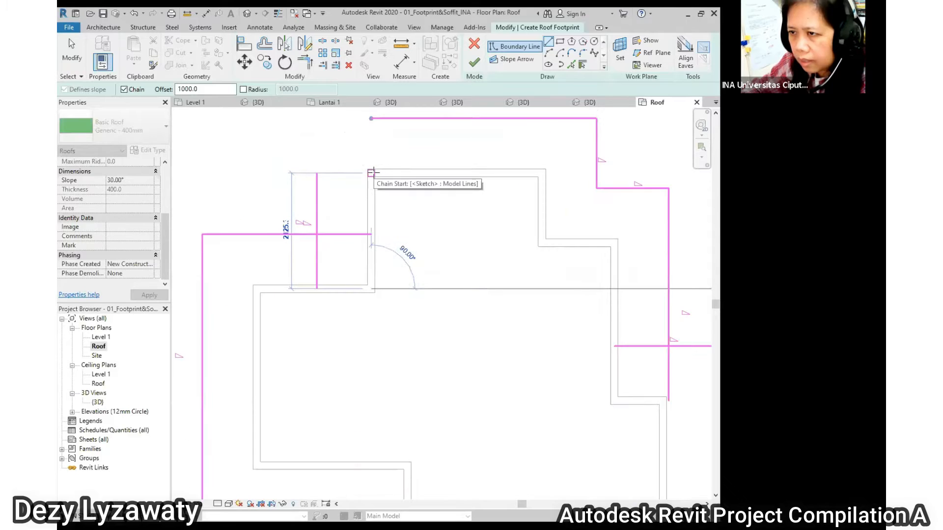
click(372, 173)
scroll(344, 226, down, 4)
key(Escape)
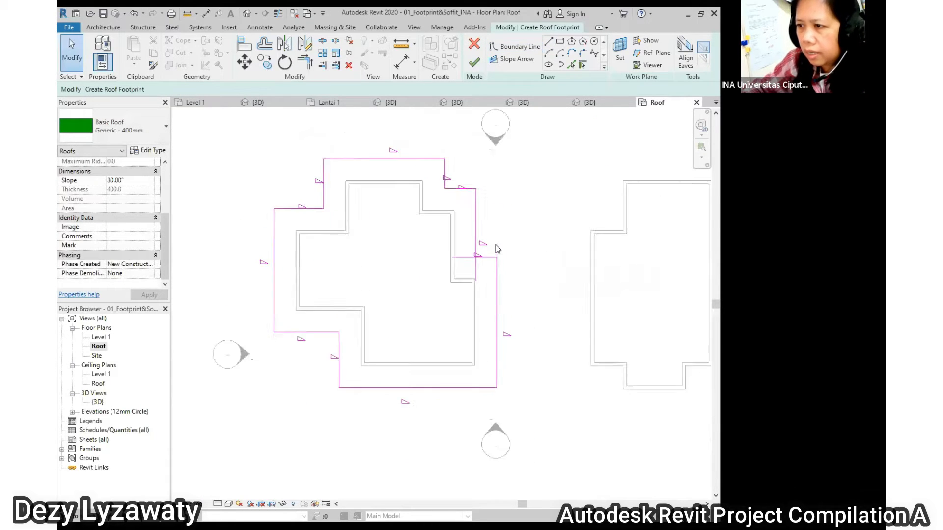
Trim the two crossing boundary lines at the lower right-hand notch into a corner and finish the roof footprint
scroll(496, 246, up, 2)
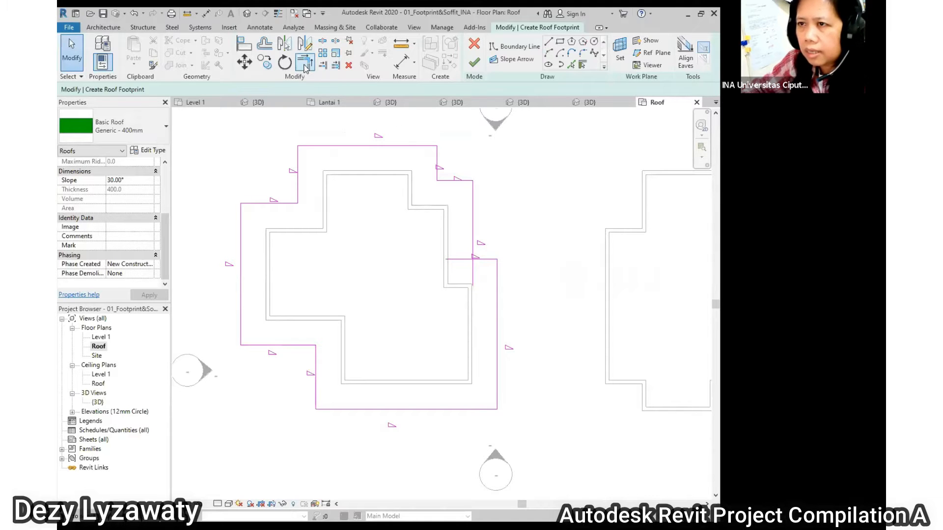
click(305, 62)
click(486, 259)
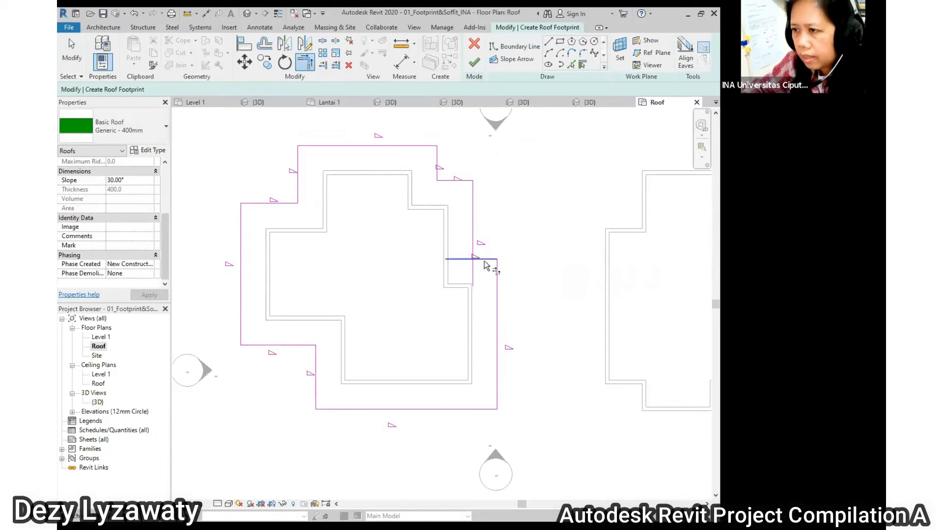
click(473, 229)
scroll(475, 230, down, 2)
key(Escape)
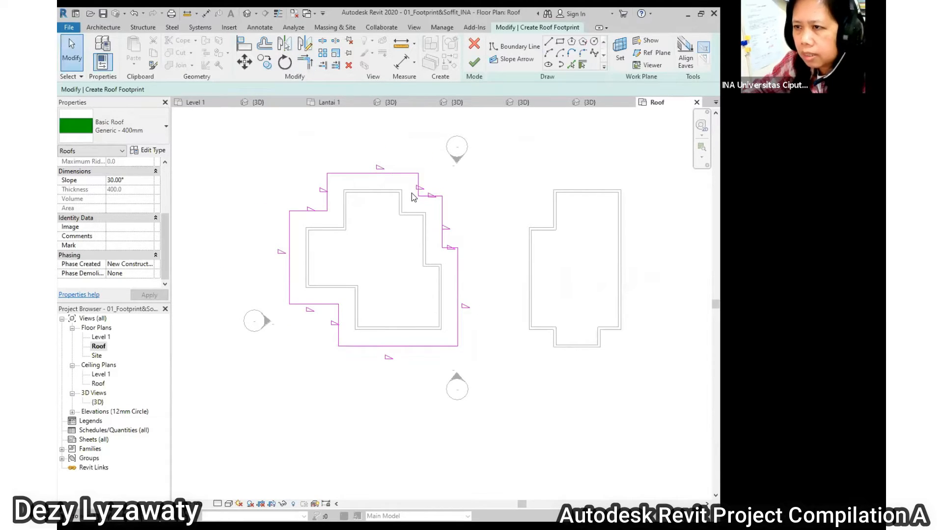
click(475, 64)
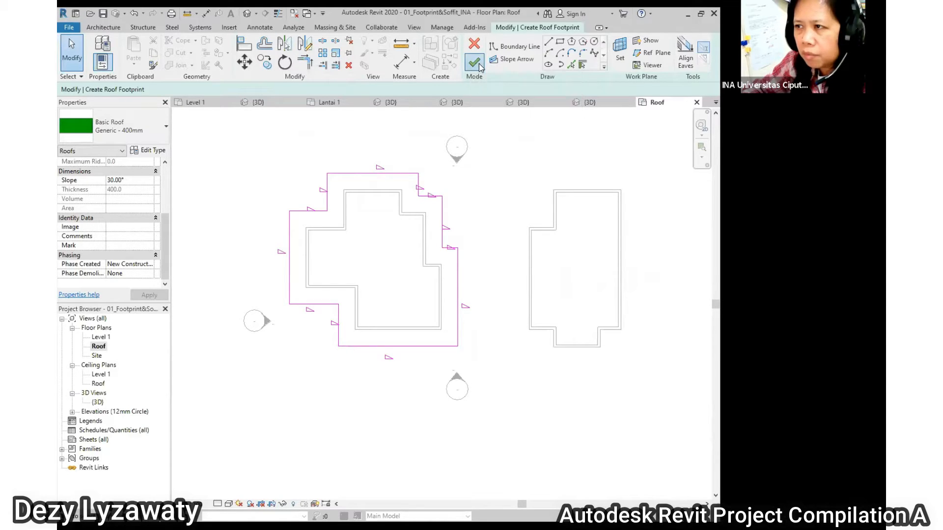
Examine the first building's roof overhangs and the wall tops beneath them from below in the 3D view
click(496, 229)
scroll(475, 213, down, 2)
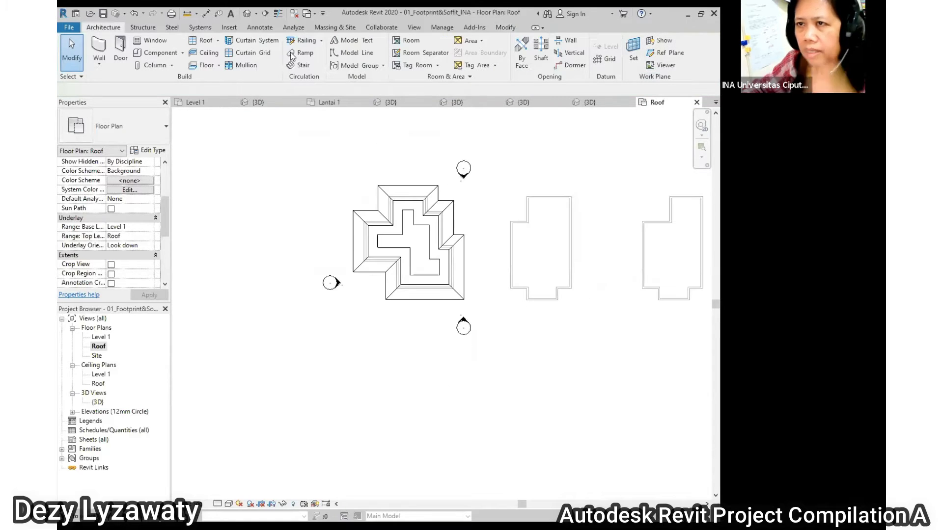
click(247, 14)
shift+middle_drag(250, 293, 426, 240)
scroll(480, 329, up, 3)
shift+middle_drag(479, 328, 440, 220)
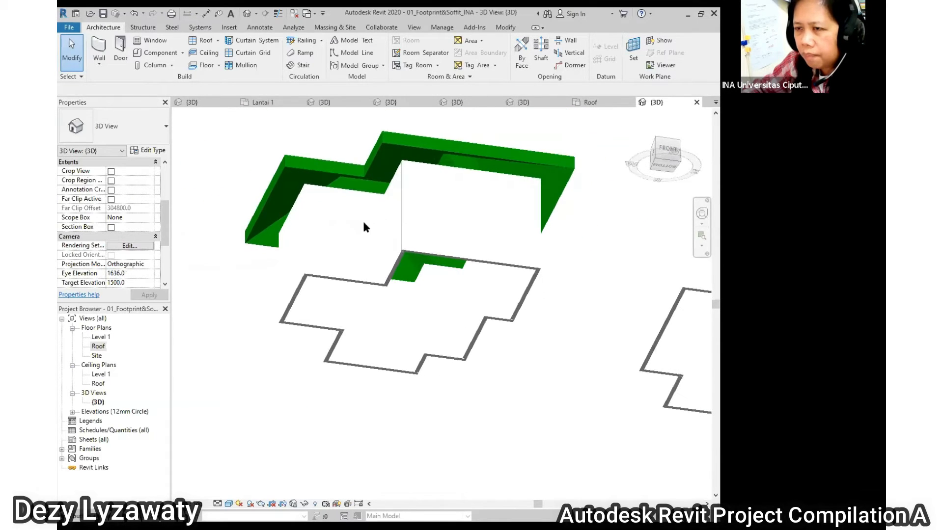
scroll(362, 220, up, 3)
middle_drag(372, 228, 419, 308)
shift+middle_drag(334, 276, 311, 249)
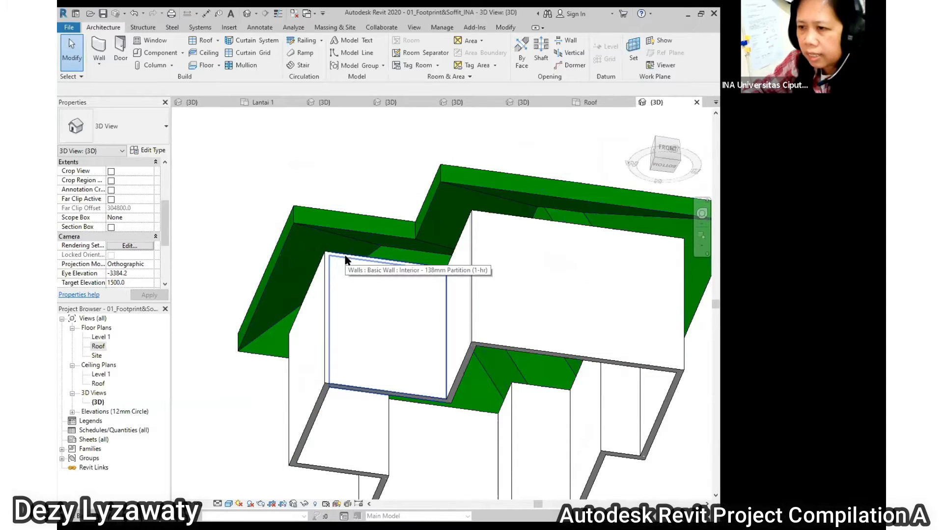
scroll(349, 259, down, 3)
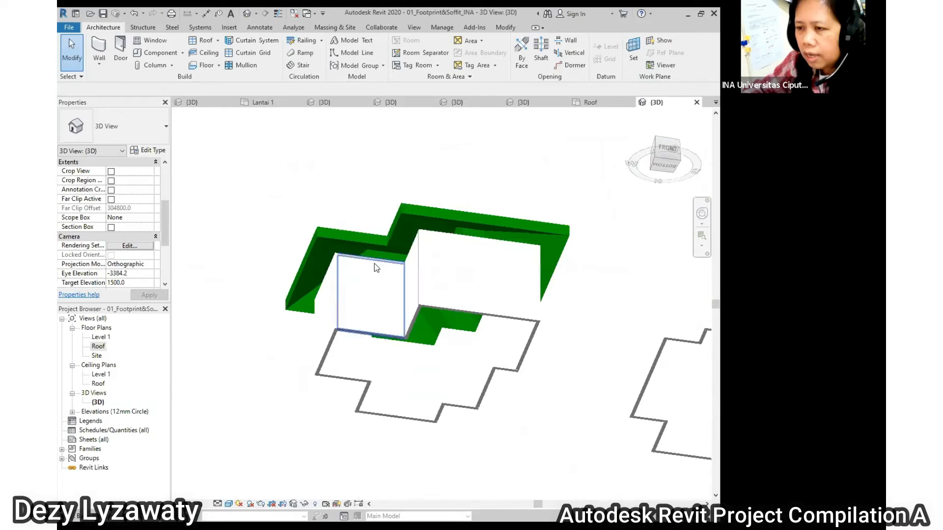
shift+middle_drag(362, 275, 368, 299)
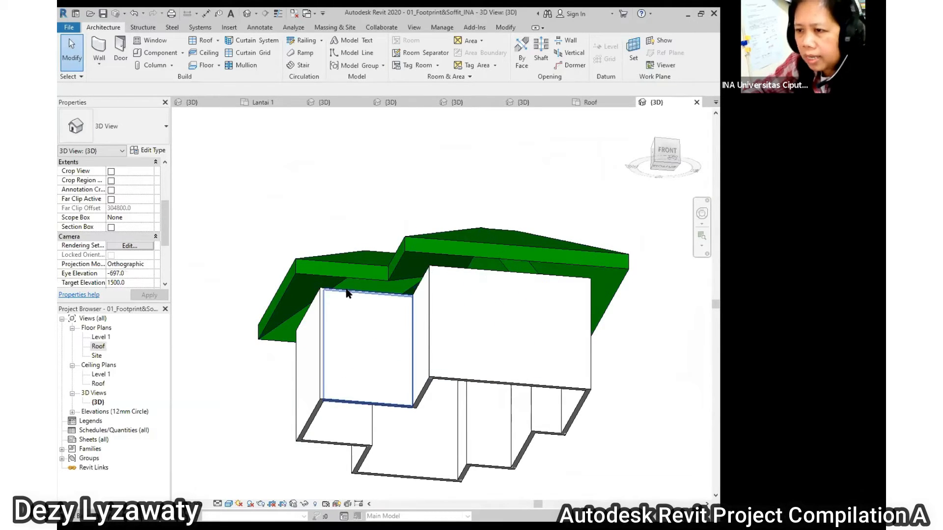
Attach the top of the first building's recessed front wall to the underside of the roof
click(347, 293)
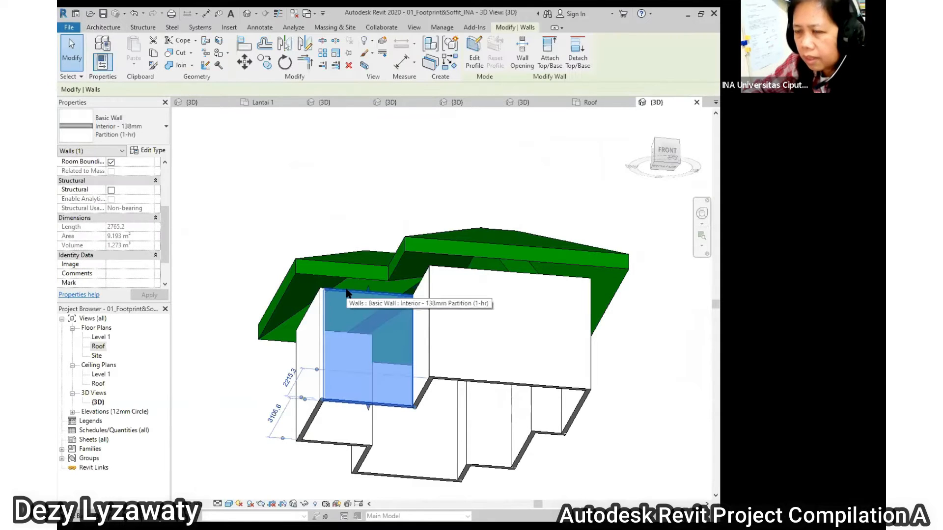
click(557, 67)
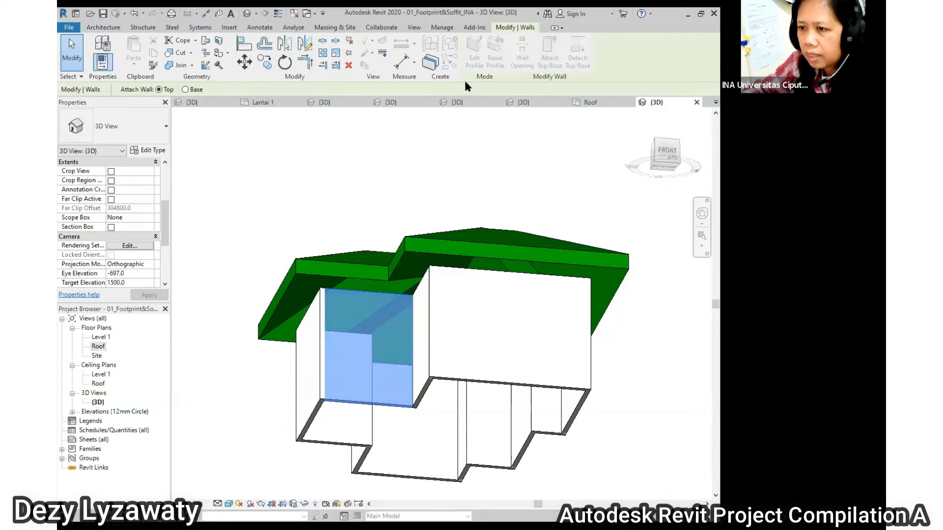
click(411, 242)
Attach the top of the adjoining left side wall of the first building to the roof
shift+middle_drag(385, 342, 423, 326)
click(423, 325)
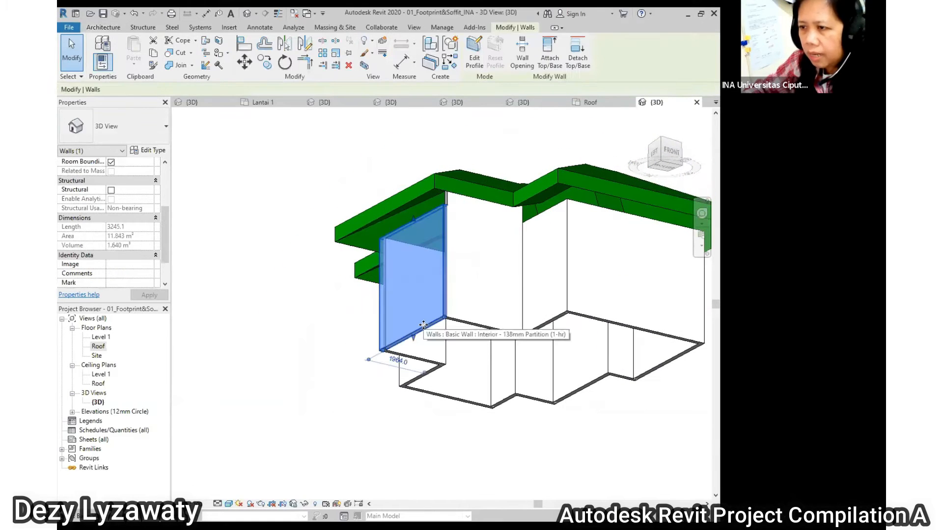
click(551, 61)
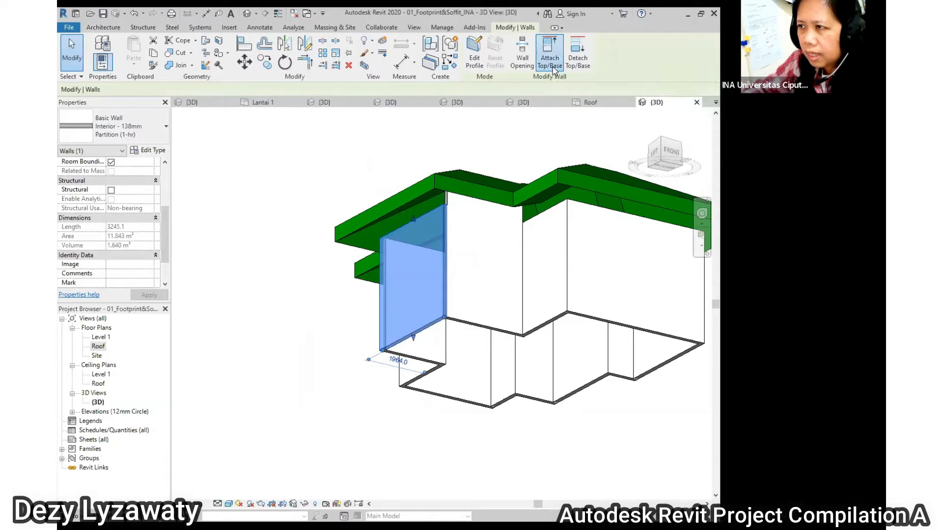
click(432, 180)
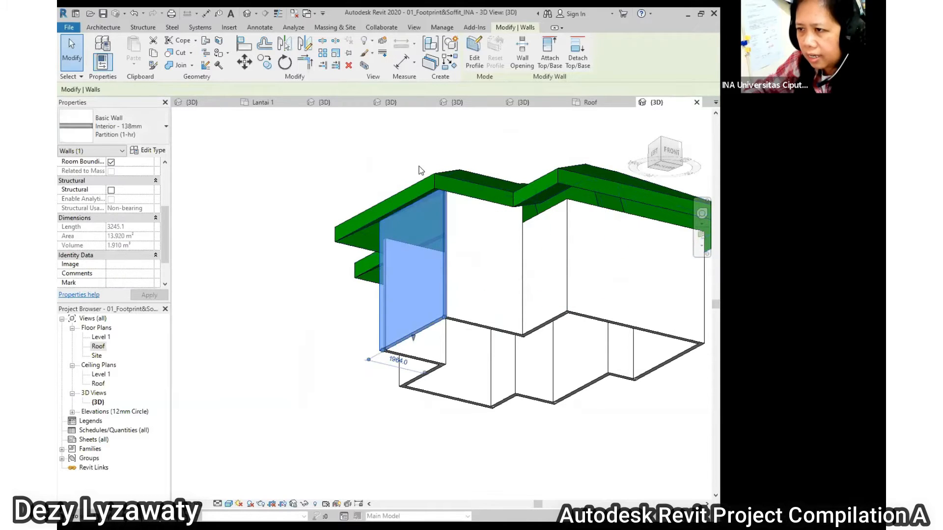
click(421, 170)
Select the first building's whole chain of connected walls and attach their tops to the roof
shift+middle_drag(509, 259, 542, 279)
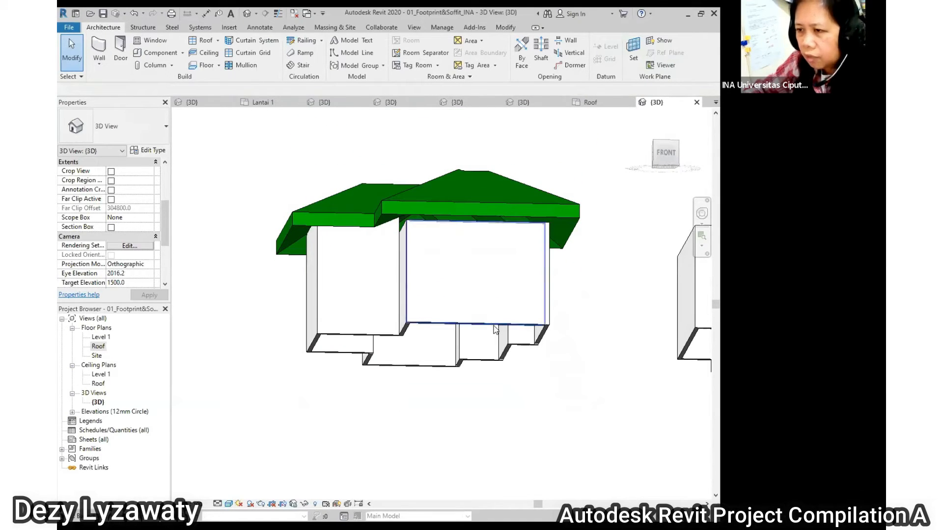
key(Tab)
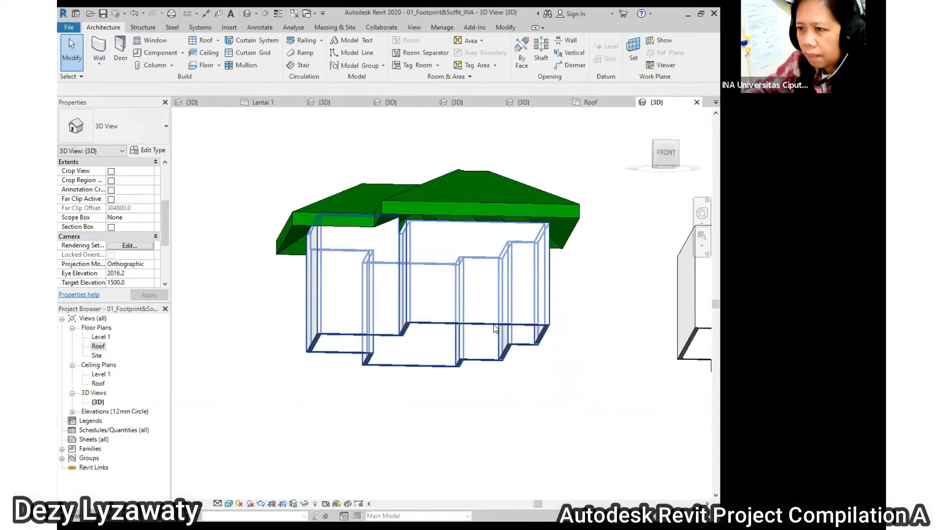
click(495, 329)
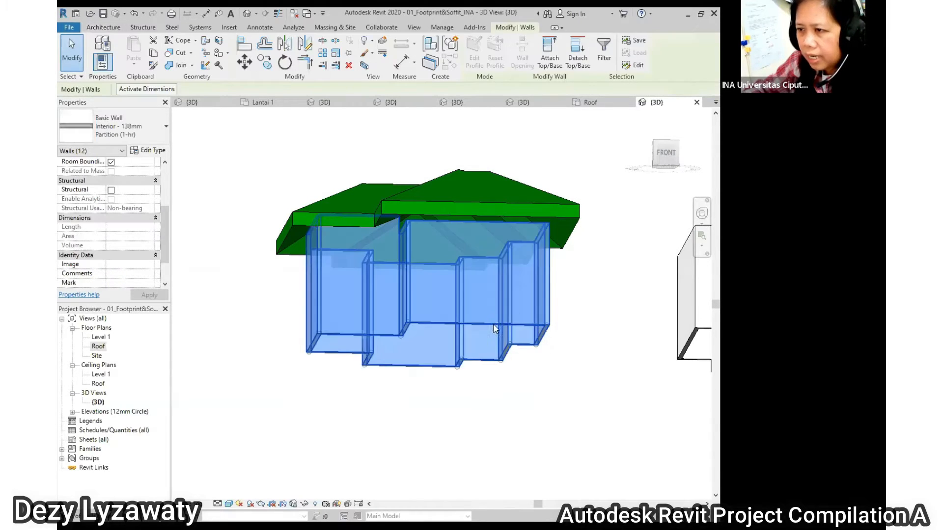
click(549, 58)
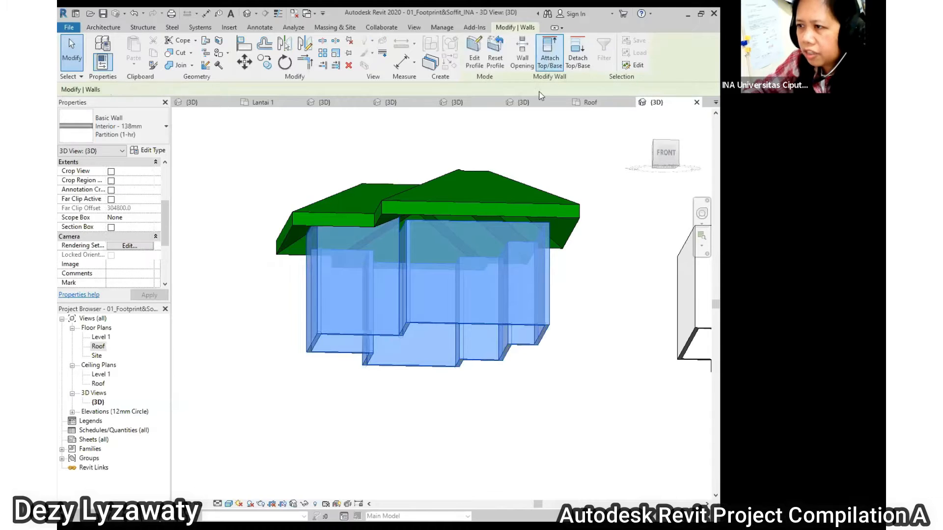
click(523, 182)
click(598, 162)
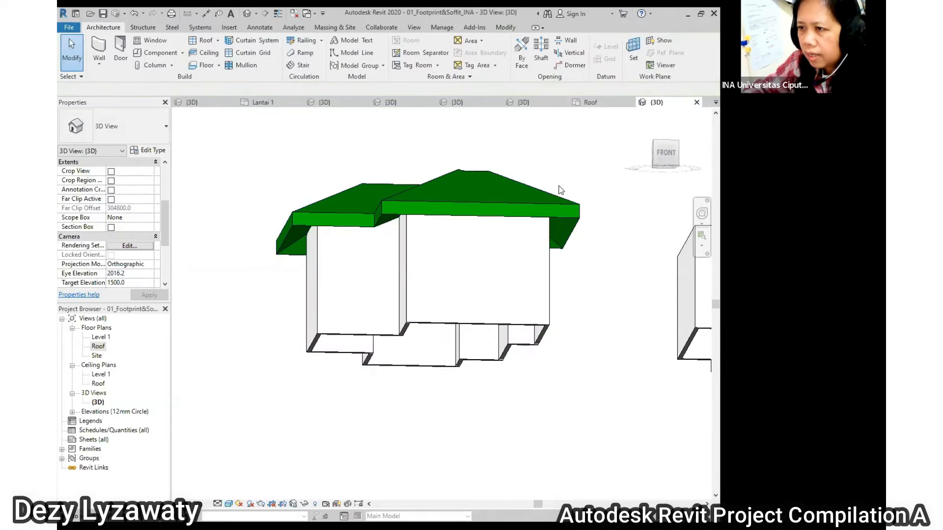
In the Roof floor plan, start a roof by footprint using Pick Walls with slope-defining lines and a 1000 mm overhang
shift+middle_drag(511, 333, 454, 268)
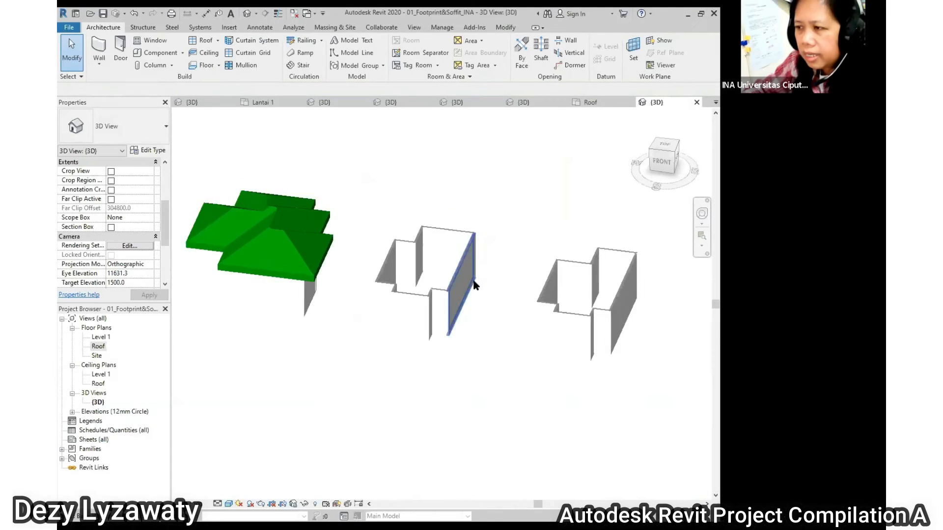
shift+middle_drag(442, 261, 445, 259)
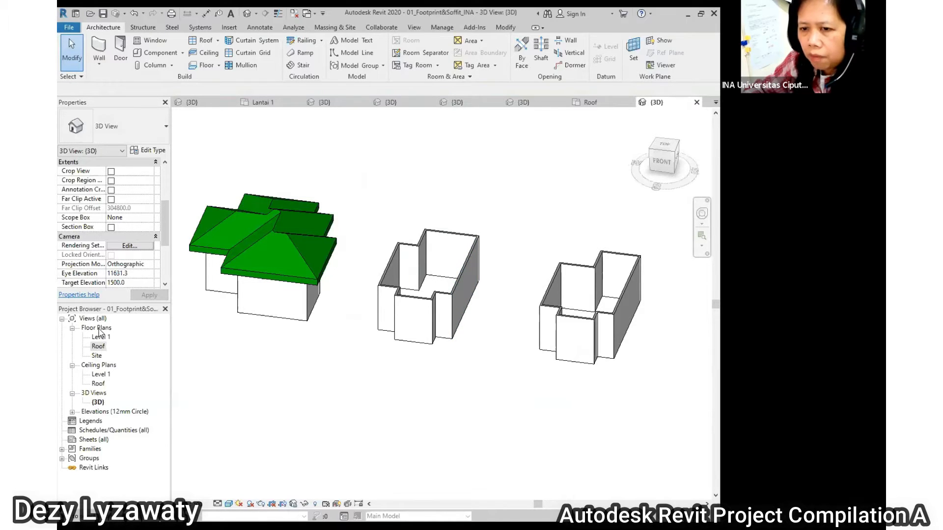
double_click(97, 347)
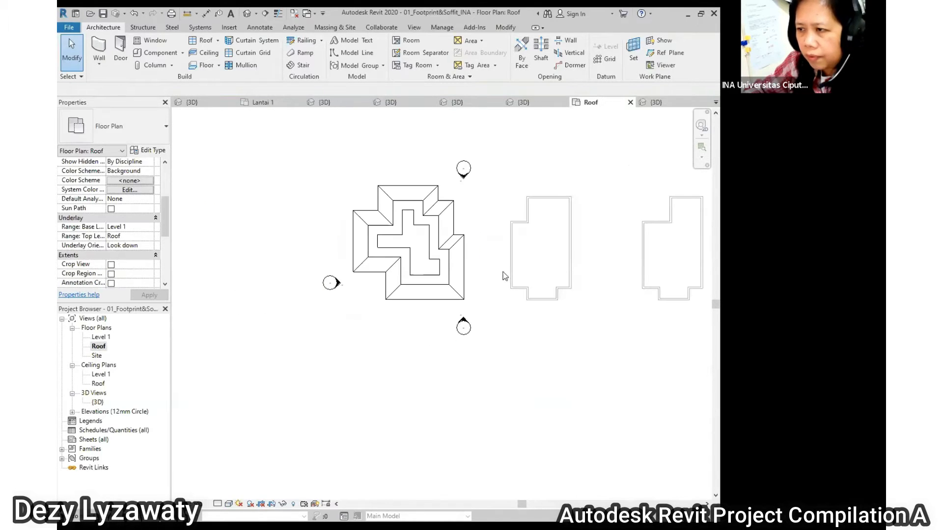
middle_drag(505, 277, 376, 282)
scroll(388, 256, up, 5)
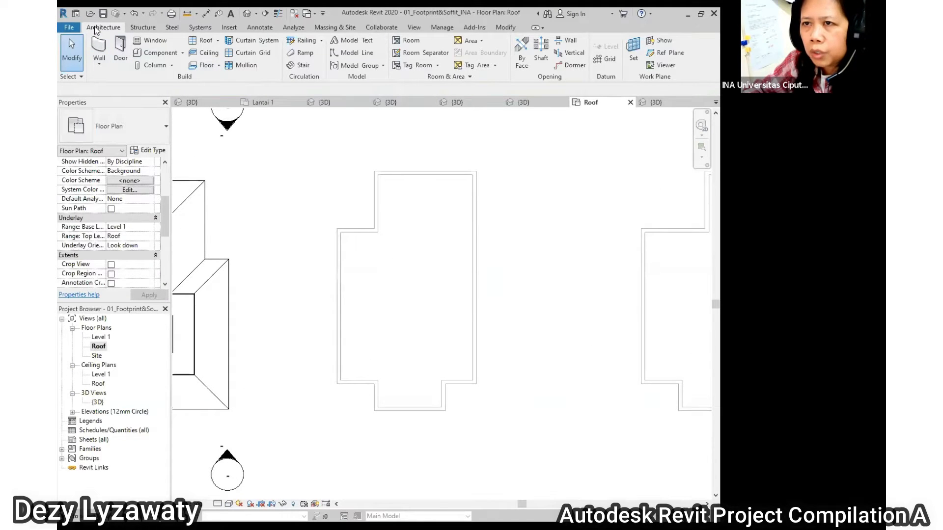
click(218, 41)
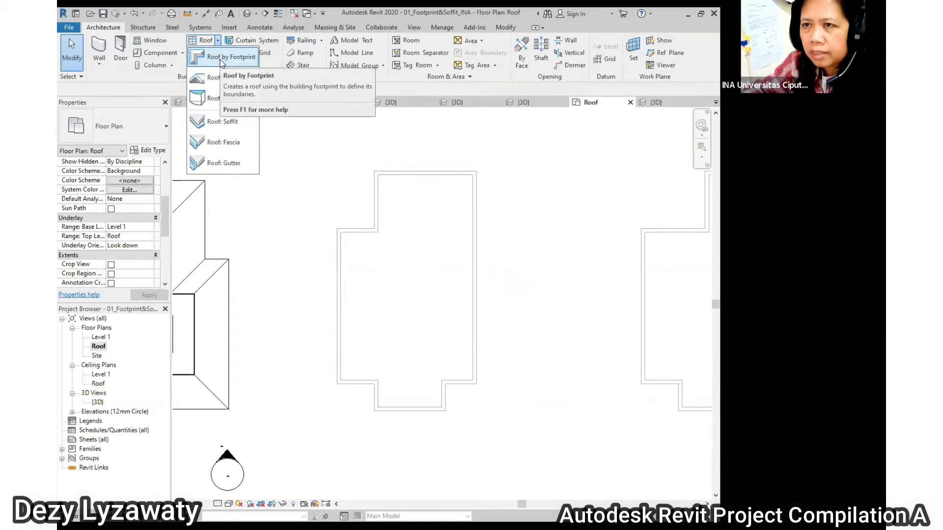
click(221, 57)
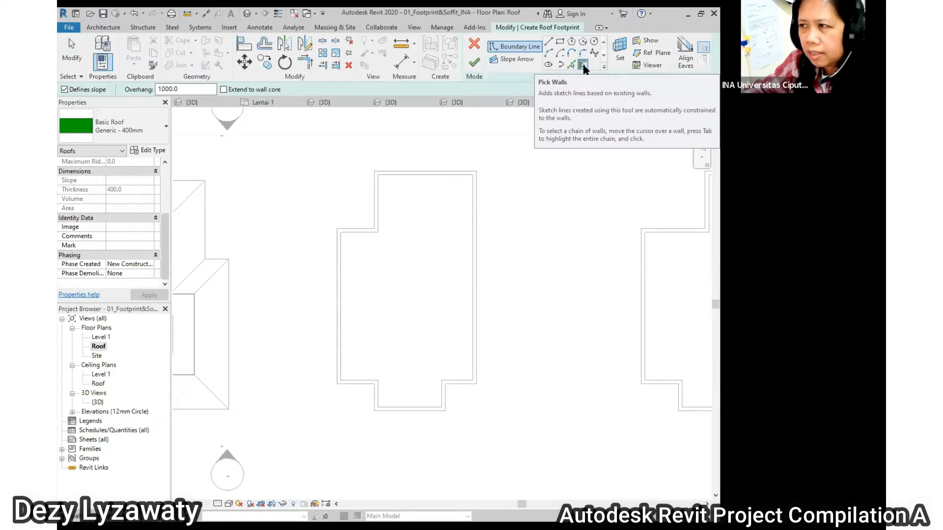
click(584, 66)
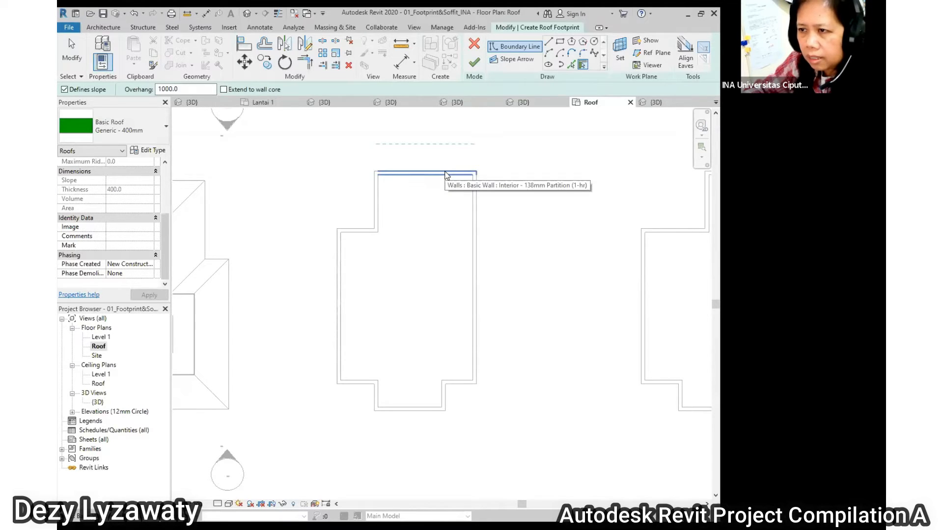
Pick the second building's entire wall chain as the roof boundary and finish the footprint
key(Tab)
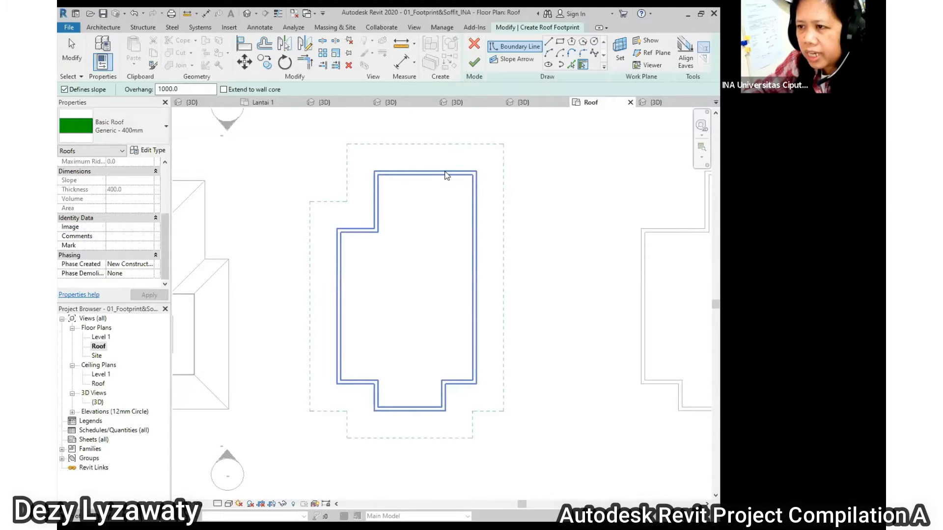
click(446, 175)
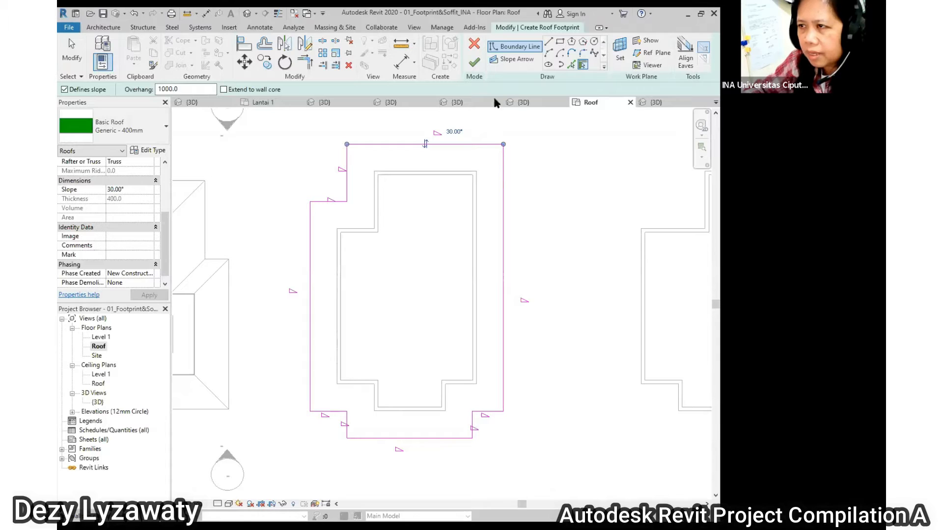
click(474, 63)
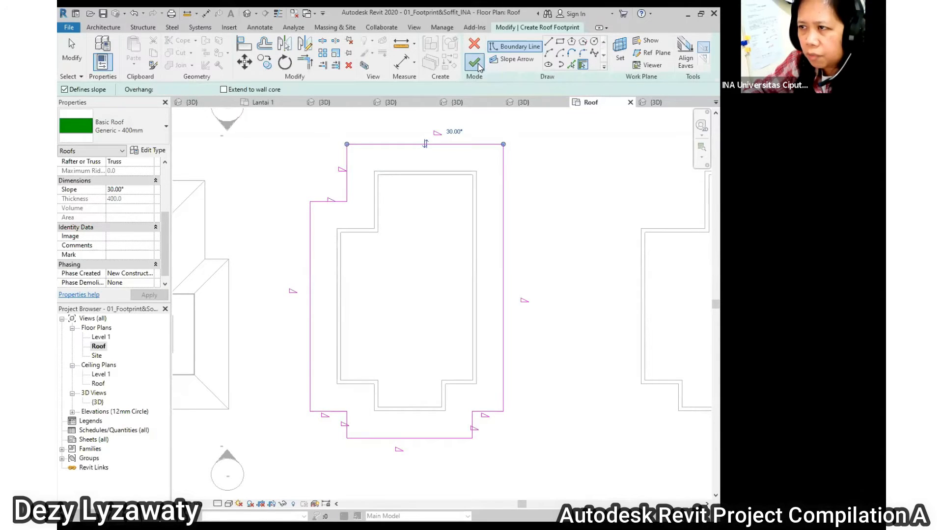
click(527, 194)
scroll(495, 187, down, 3)
scroll(505, 243, up, 2)
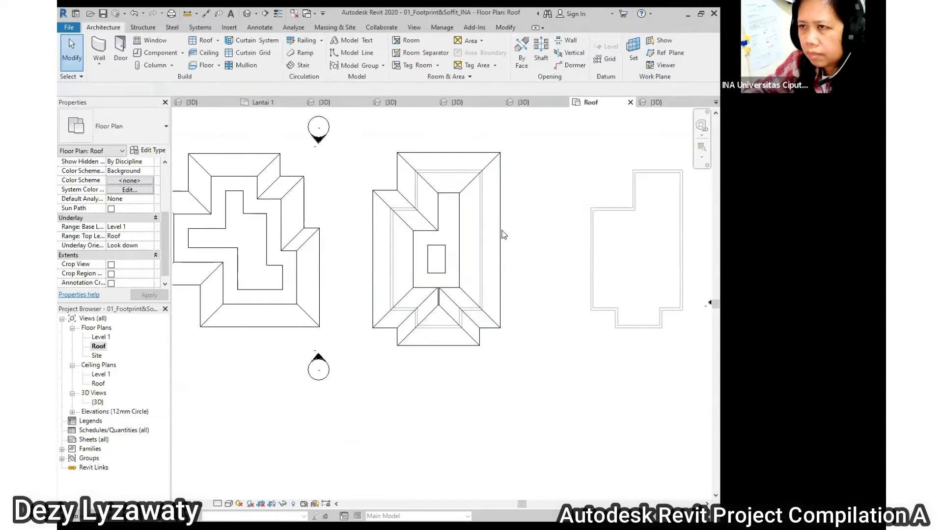
In the 3D view, select the second building's whole wall chain and attach the wall tops to its roof
click(247, 14)
shift+middle_drag(461, 354, 402, 156)
scroll(468, 299, up, 3)
shift+middle_drag(467, 299, 447, 355)
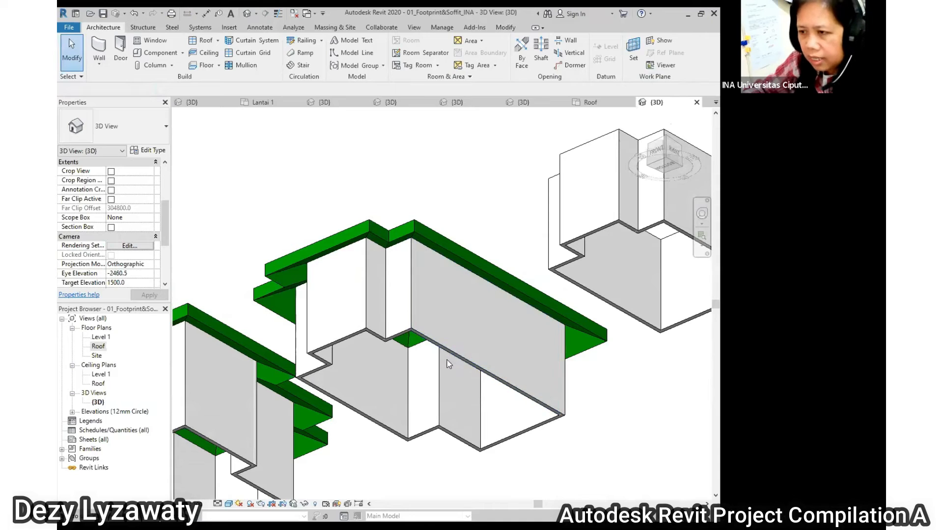
key(Tab)
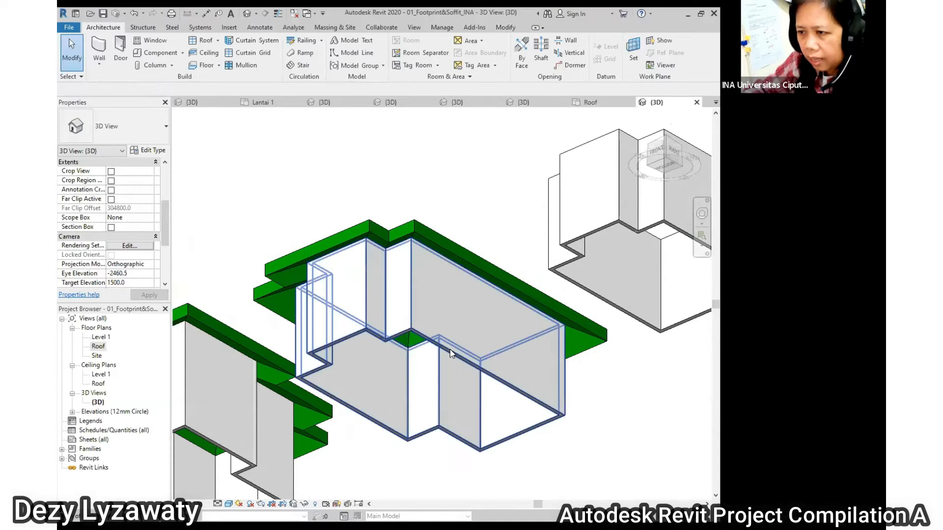
click(450, 349)
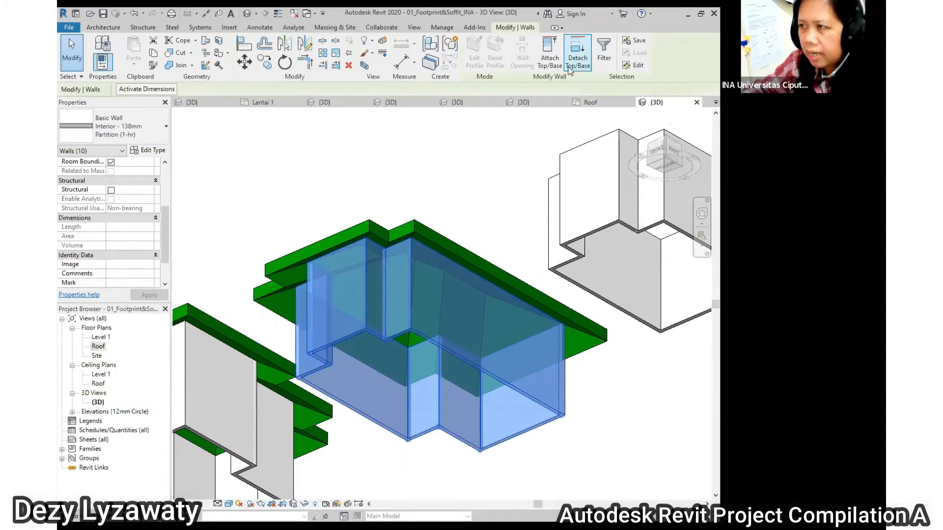
click(549, 50)
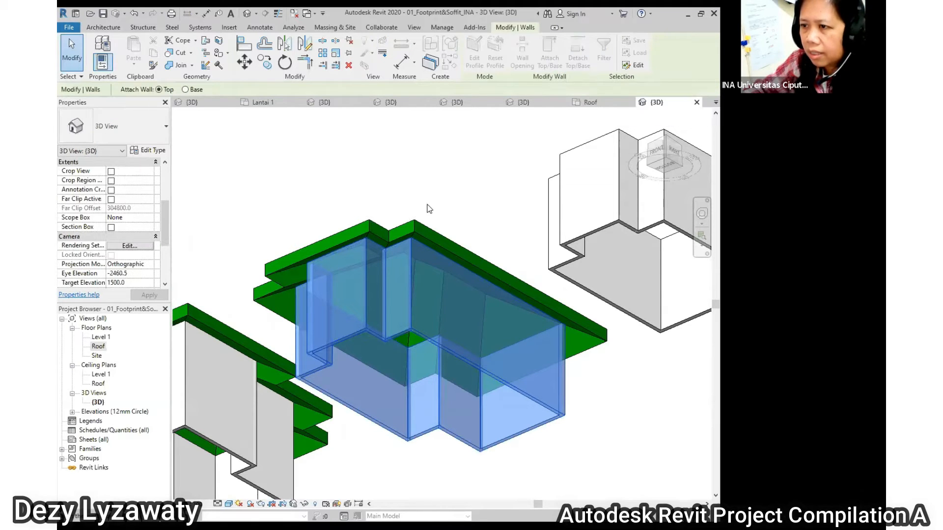
click(424, 226)
key(Escape)
Select the second building's roof in the 3D view and open its footprint for editing
shift+middle_drag(430, 208, 491, 275)
scroll(508, 240, up, 2)
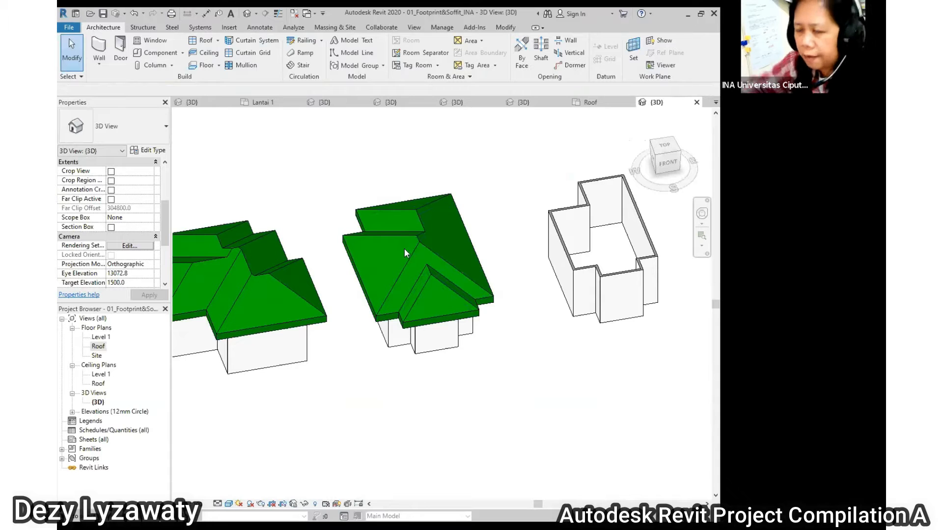
shift+middle_drag(499, 290, 487, 269)
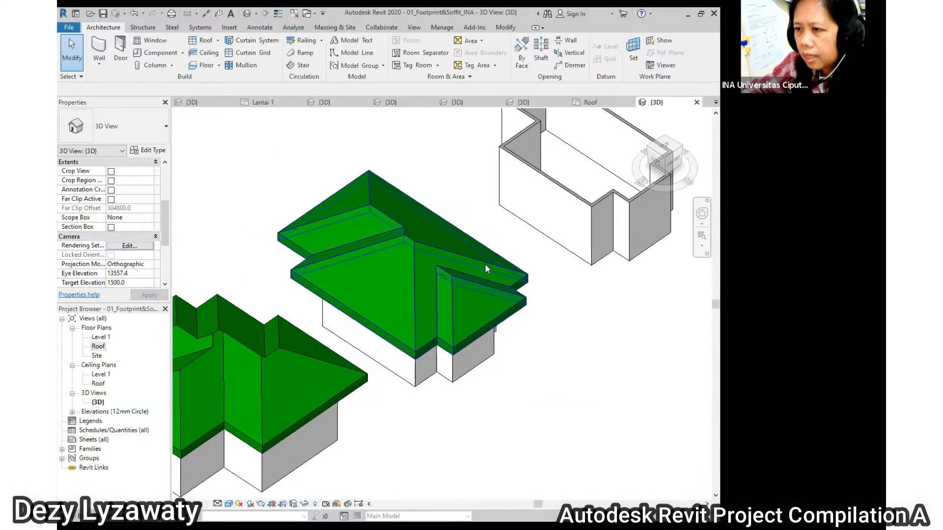
click(486, 266)
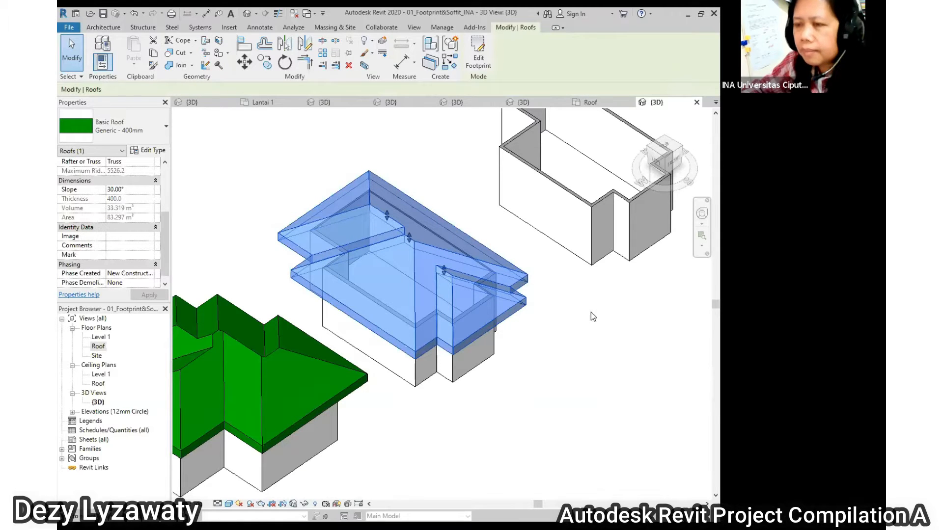
click(486, 66)
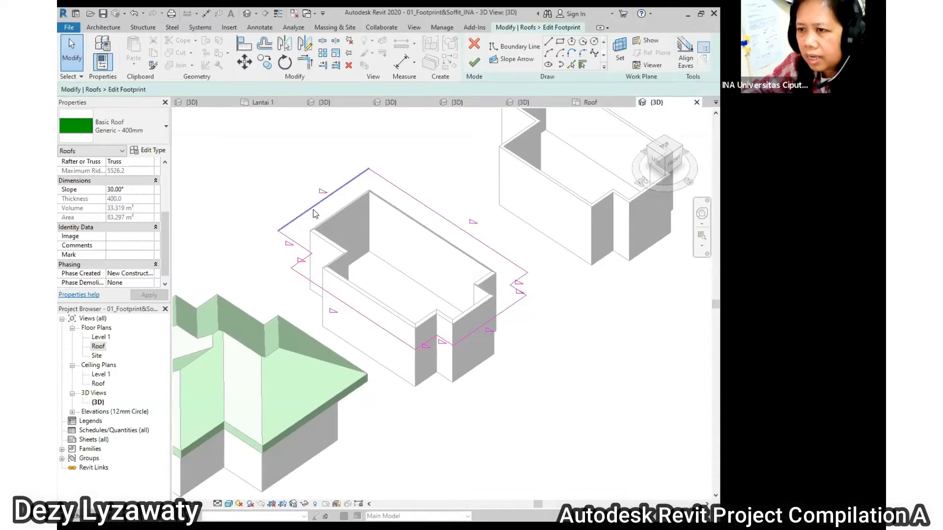
Turn off slope definition for the front edge of the projecting bay in the second building's roof footprint
scroll(525, 289, up, 2)
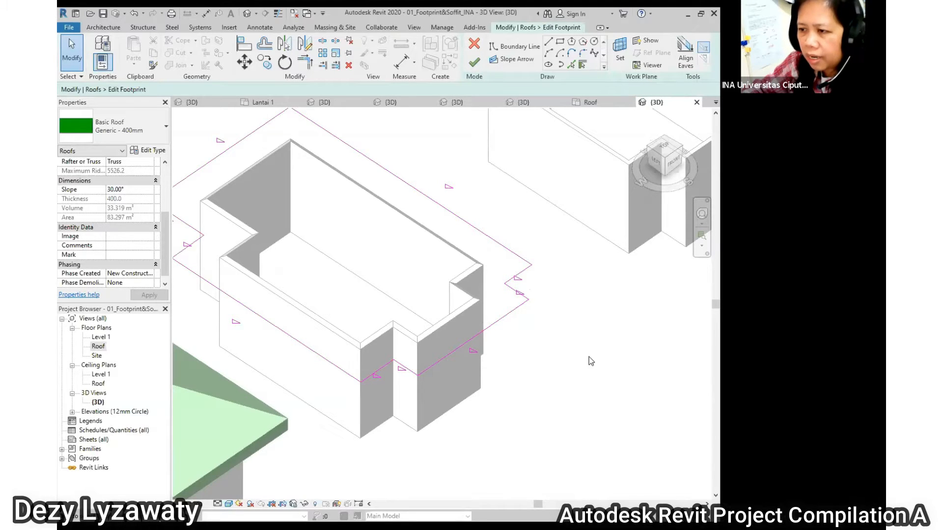
scroll(590, 353, down, 3)
scroll(527, 331, up, 1)
click(527, 332)
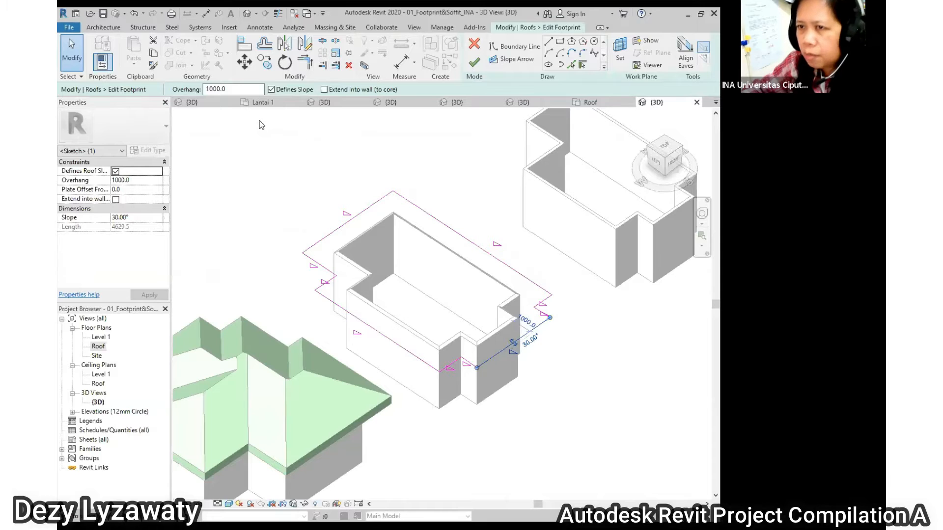
click(271, 90)
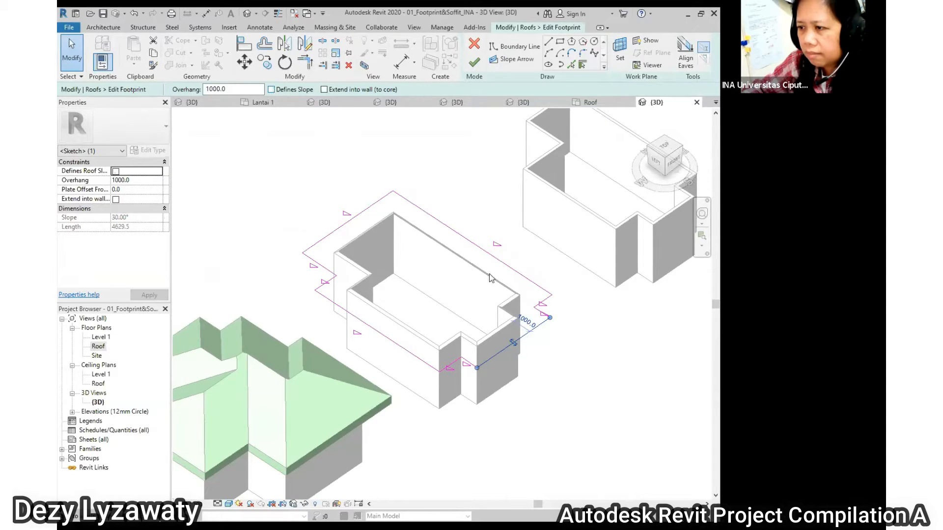
click(614, 359)
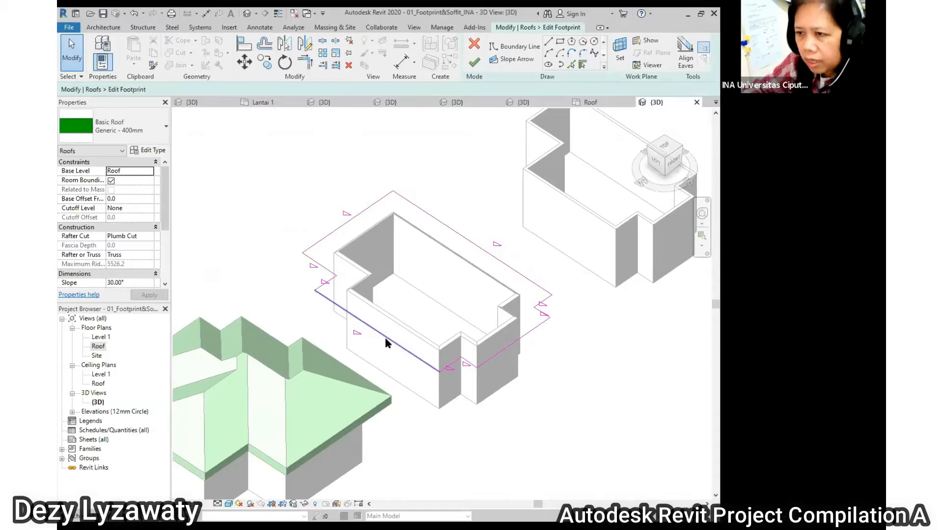
Turn off slope definition for the two long side edges of the second building's roof footprint
scroll(464, 363, up, 2)
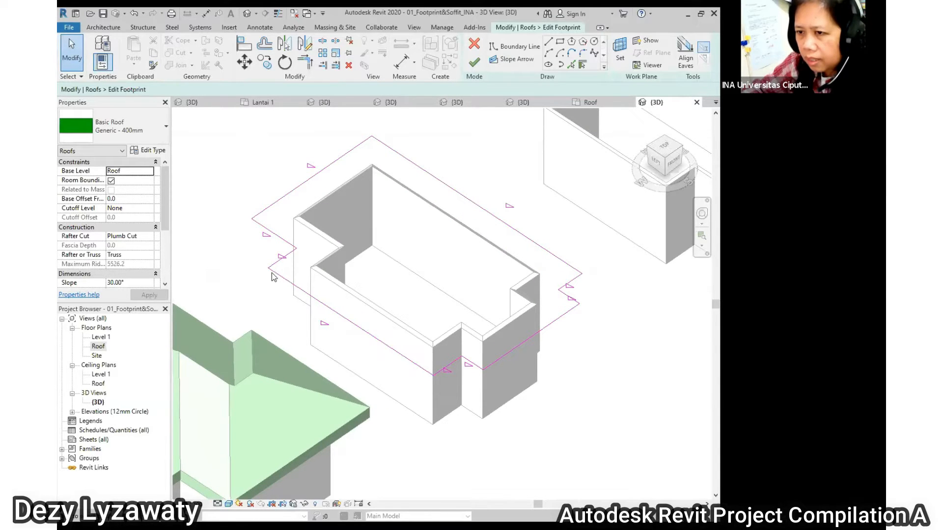
click(347, 320)
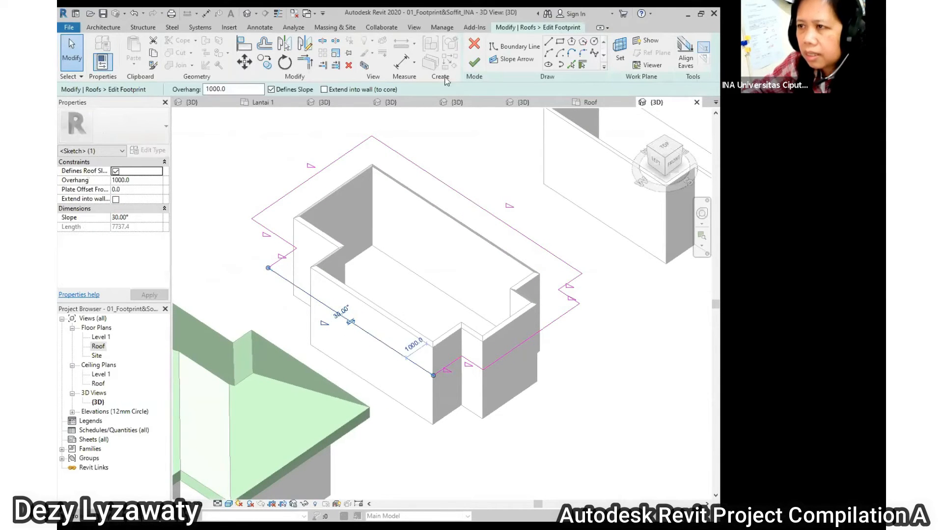
click(272, 89)
click(427, 157)
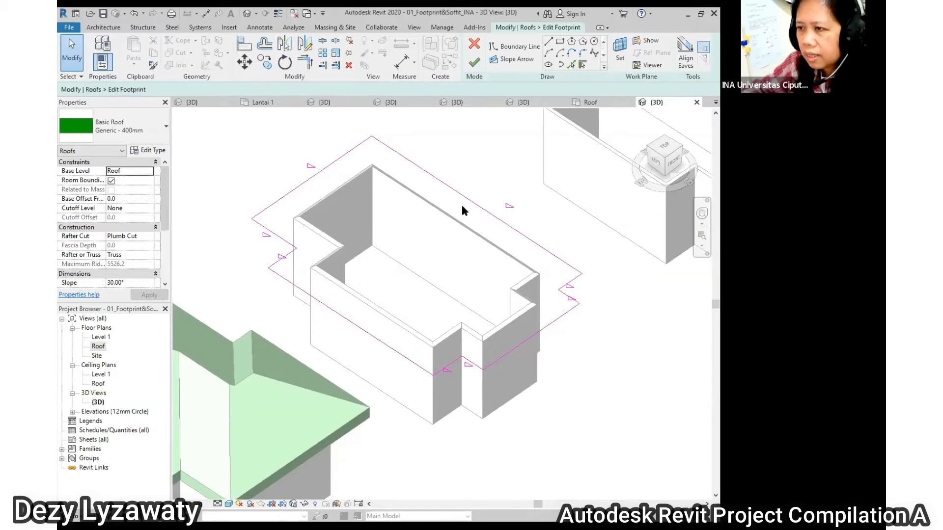
click(465, 199)
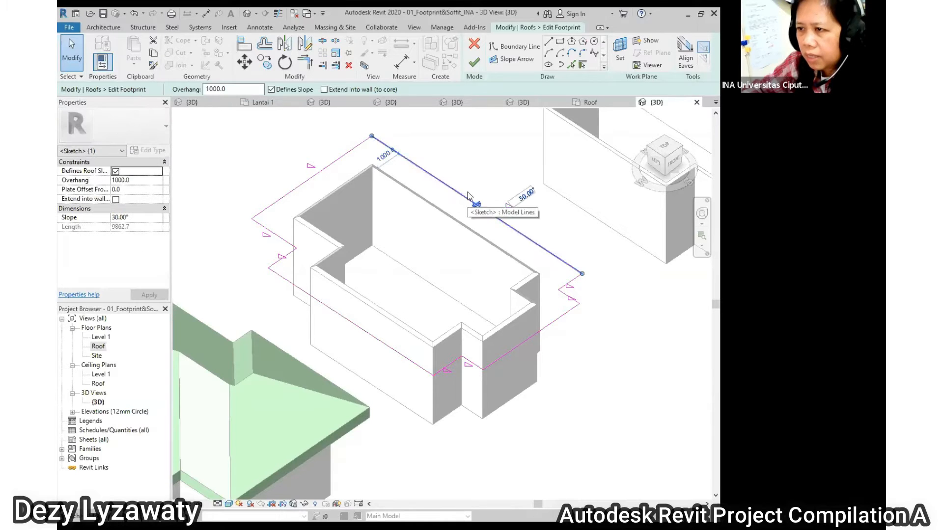
click(271, 89)
click(276, 158)
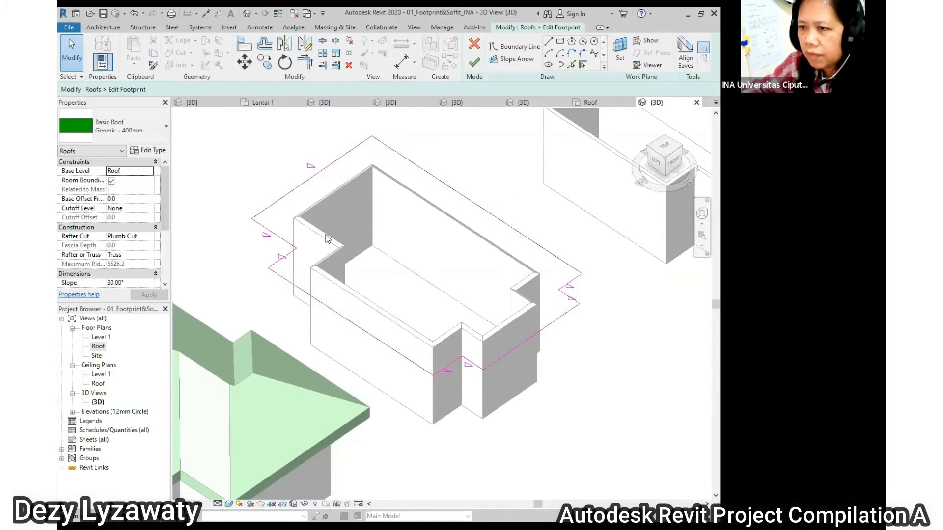
Turn off slope definition for the short rear-left side edge and finish editing the roof footprint
click(282, 246)
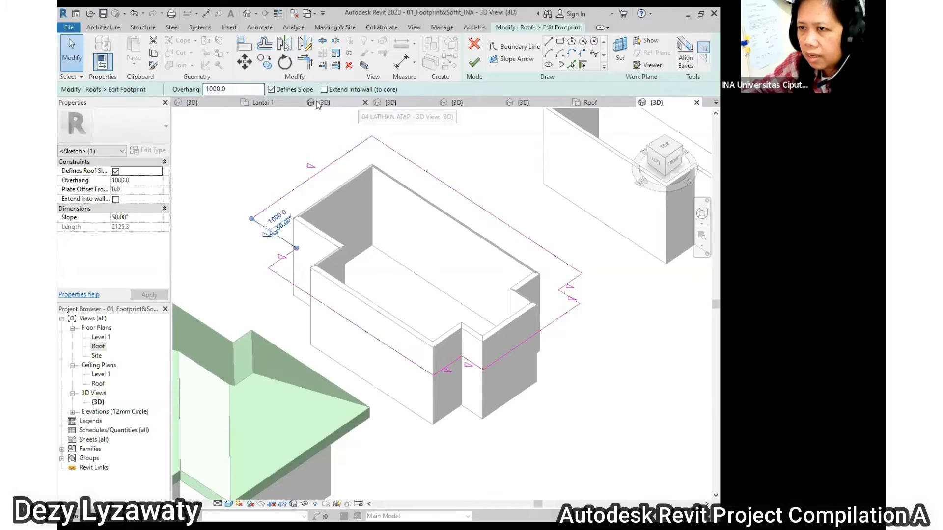
click(277, 89)
click(533, 259)
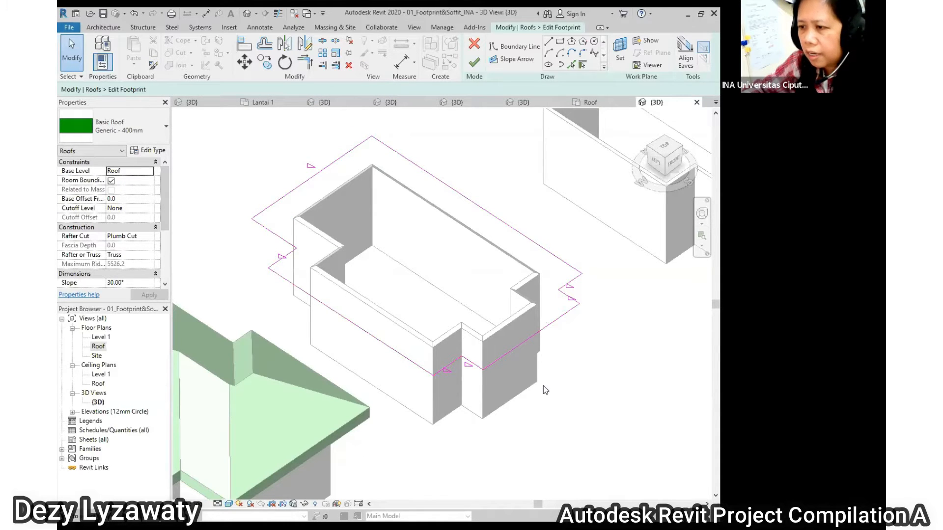
scroll(546, 361, down, 1)
scroll(561, 364, up, 1)
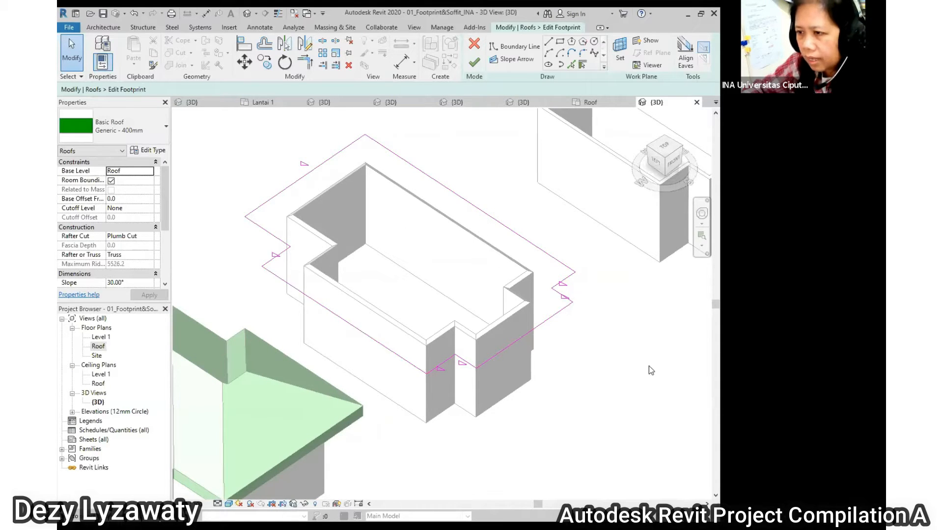
scroll(650, 367, down, 1)
scroll(540, 328, up, 1)
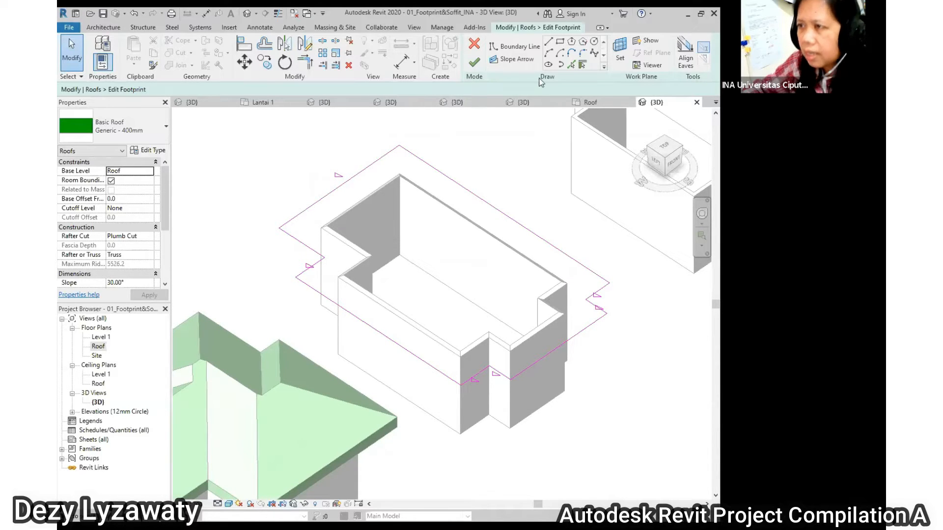
click(473, 64)
key(Escape)
Select the second building's edited roof in the 3D view and delete it
mouse_move(526, 394)
shift+middle_down()
mouse_move(531, 352)
mouse_move(514, 259)
mouse_move(415, 254)
mouse_move(343, 266)
mouse_move(331, 314)
mouse_move(577, 348)
mouse_move(569, 362)
mouse_move(514, 375)
mouse_move(451, 364)
mouse_move(379, 373)
mouse_move(343, 347)
mouse_move(347, 318)
mouse_move(411, 301)
shift+middle_up()
scroll(411, 301, down, 3)
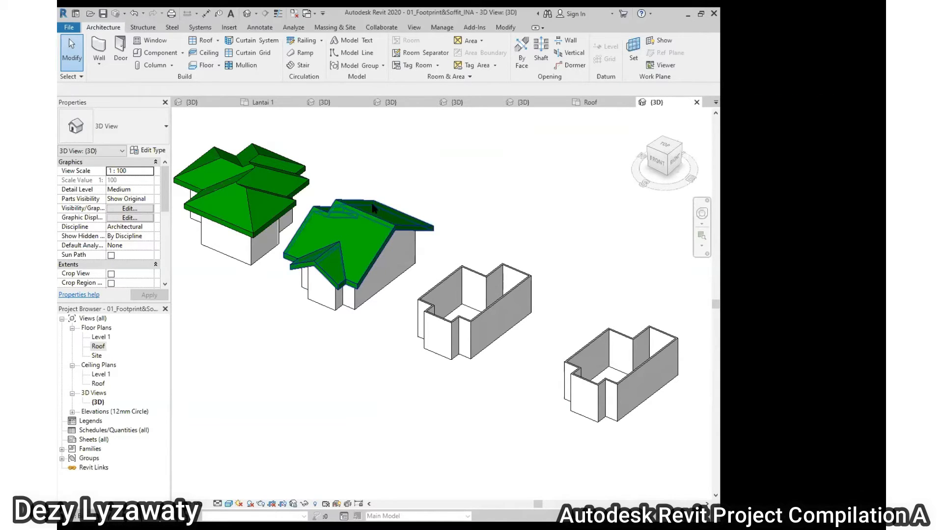
click(393, 230)
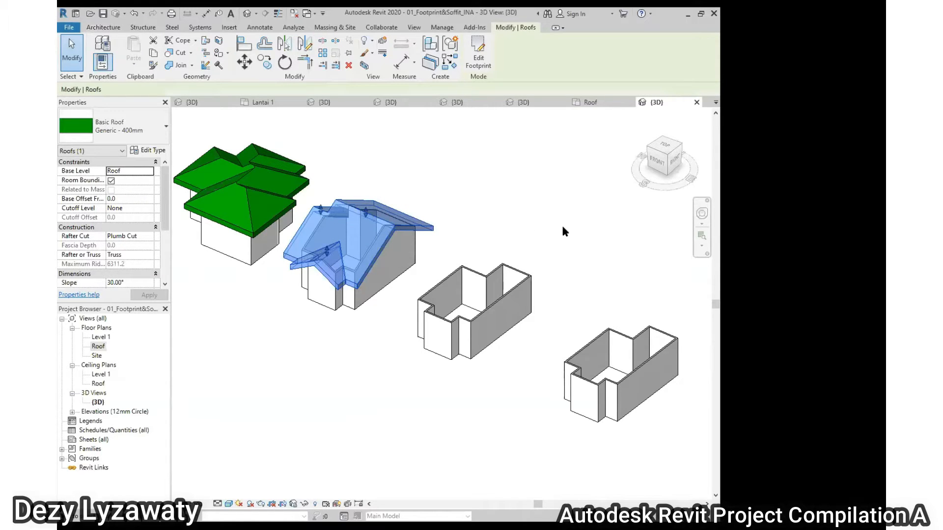
key(Delete)
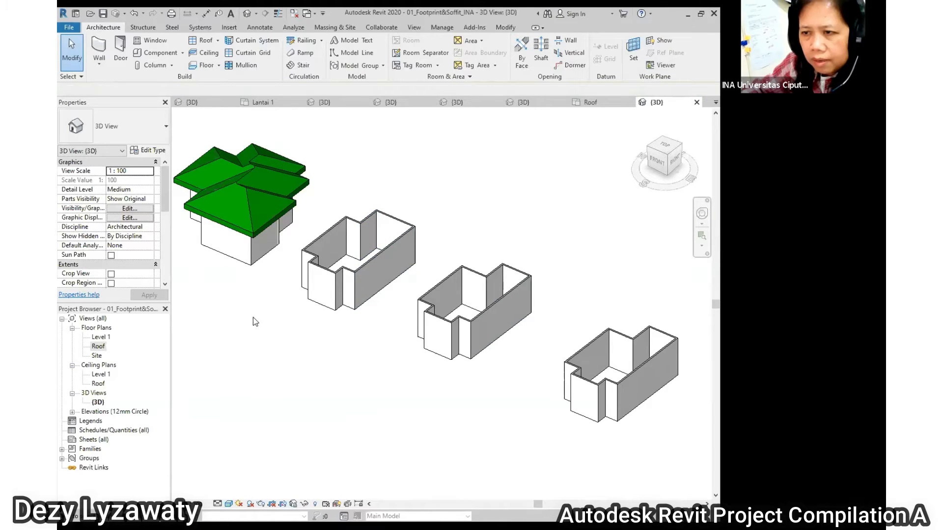
Open the Roof floor plan and start a new roof by footprint for the second building
double_click(98, 328)
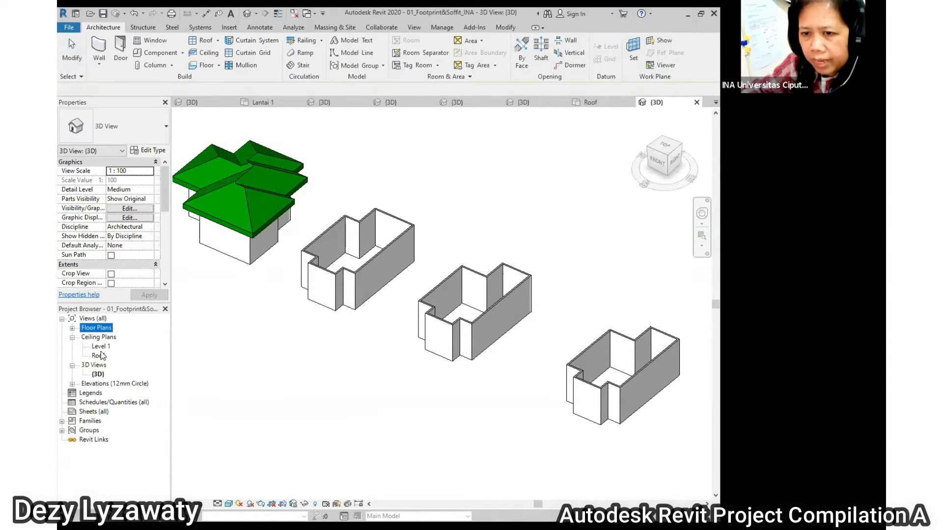
double_click(104, 329)
double_click(104, 346)
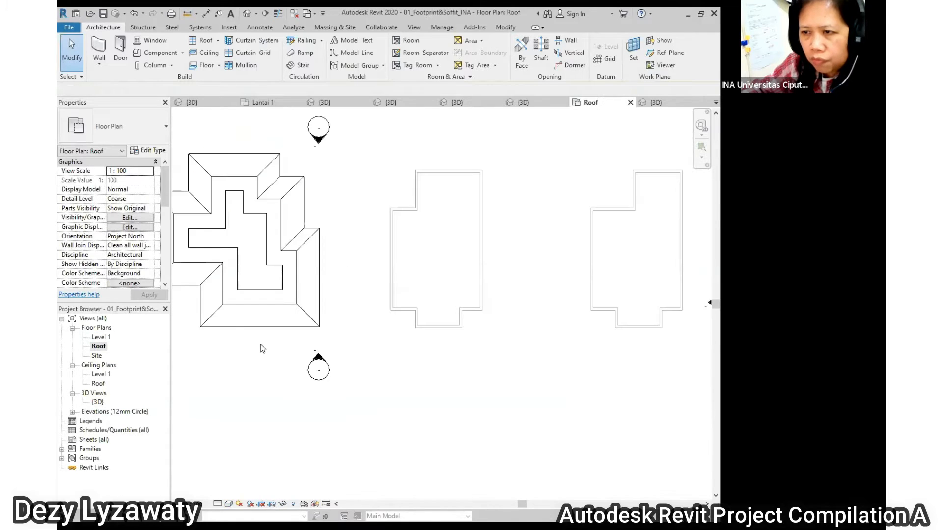
scroll(447, 255, up, 3)
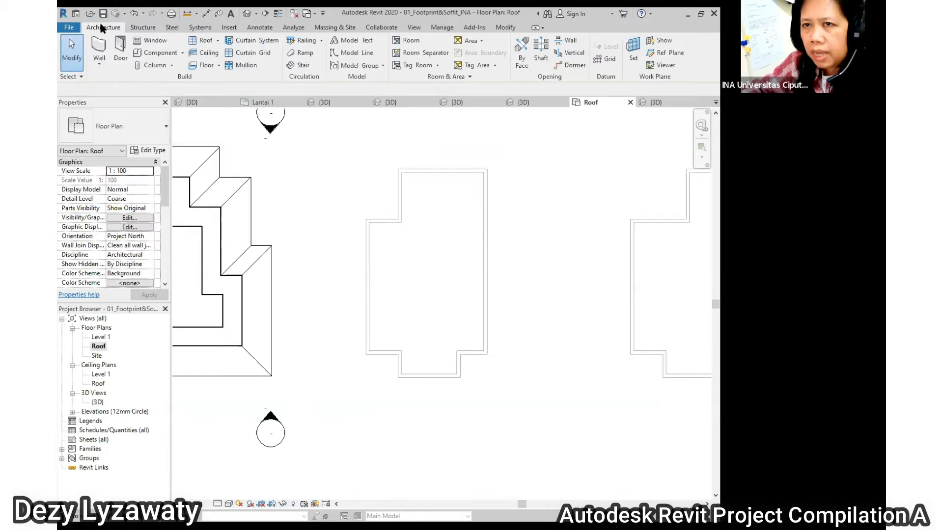
click(219, 41)
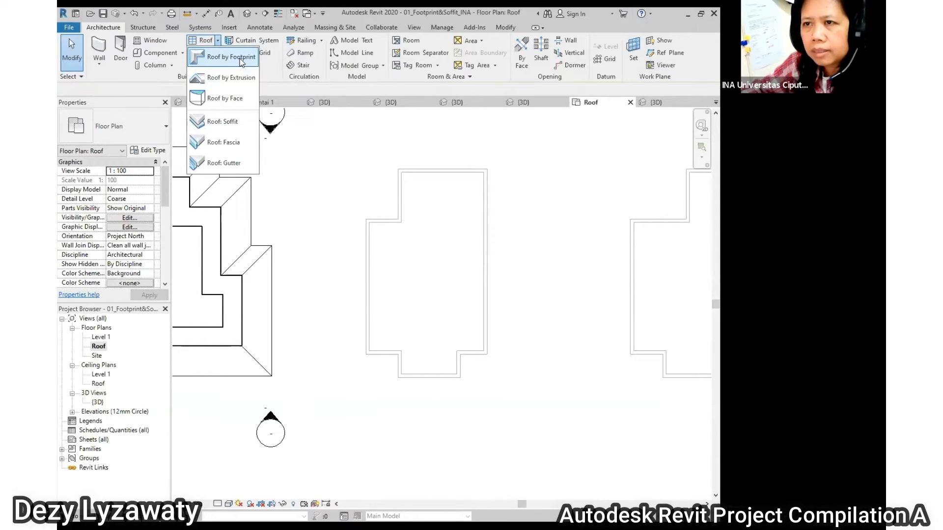
click(240, 59)
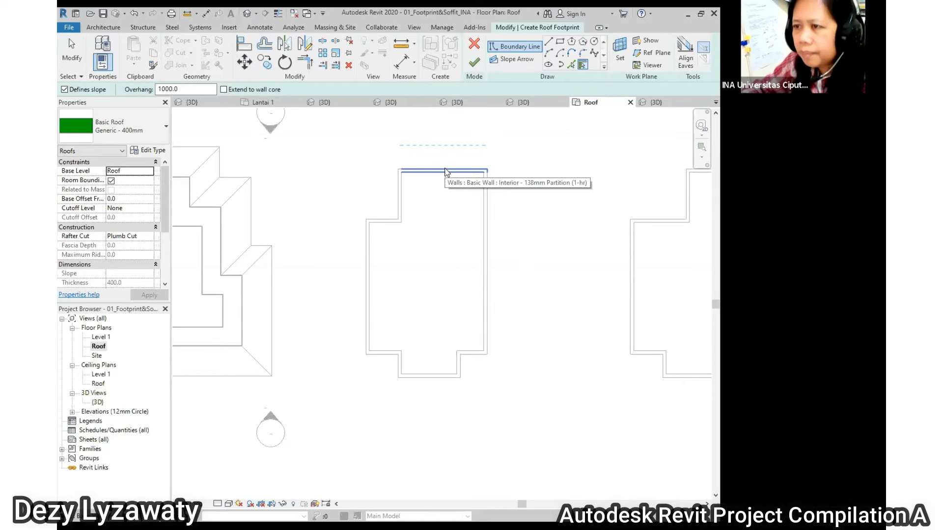
Pick the second building's entire wall chain as slope-defining boundary with a 1000 mm overhang and finish the footprint
key(Tab)
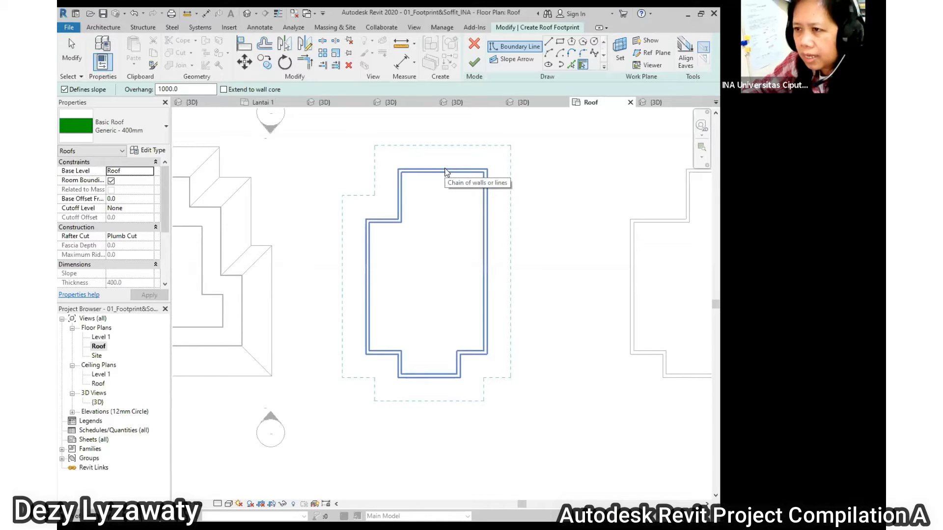
click(446, 172)
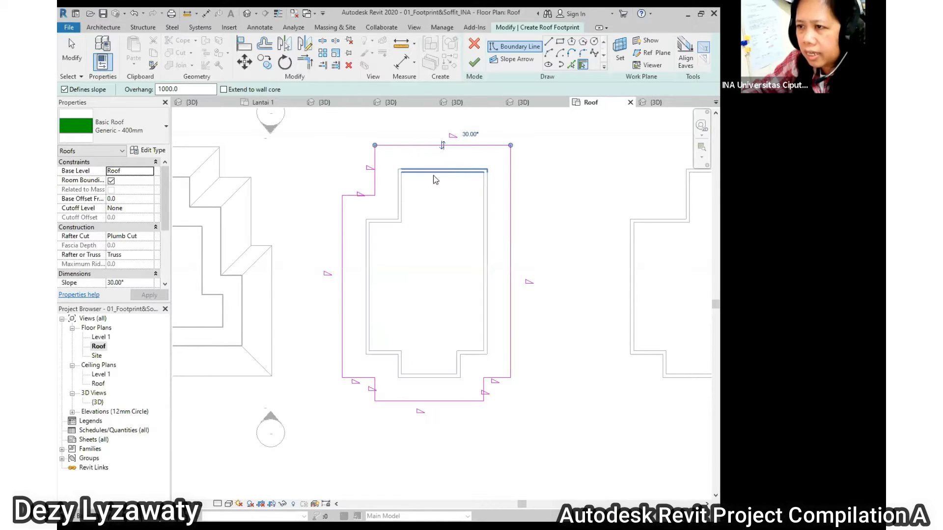
scroll(561, 269, down, 1)
scroll(555, 260, up, 1)
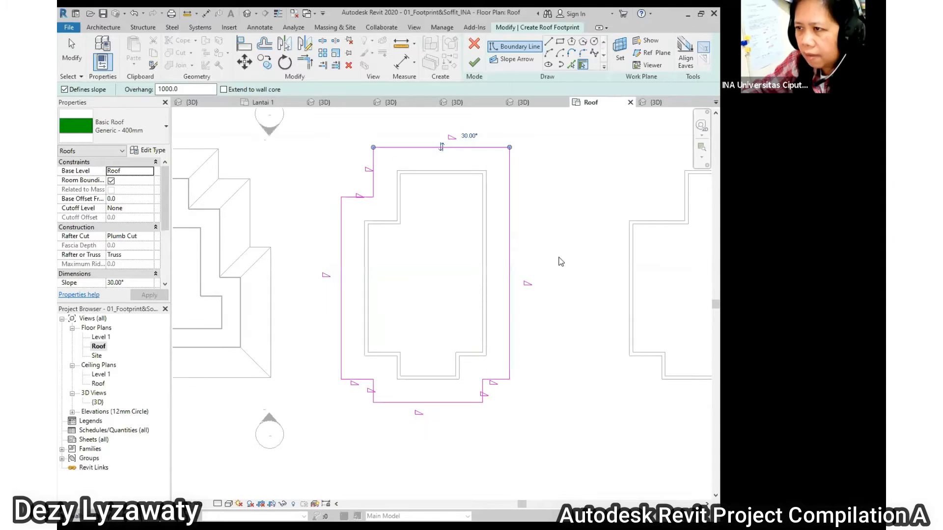
click(475, 64)
In the 3D view, select the second building's new roof and open its footprint for editing
click(247, 14)
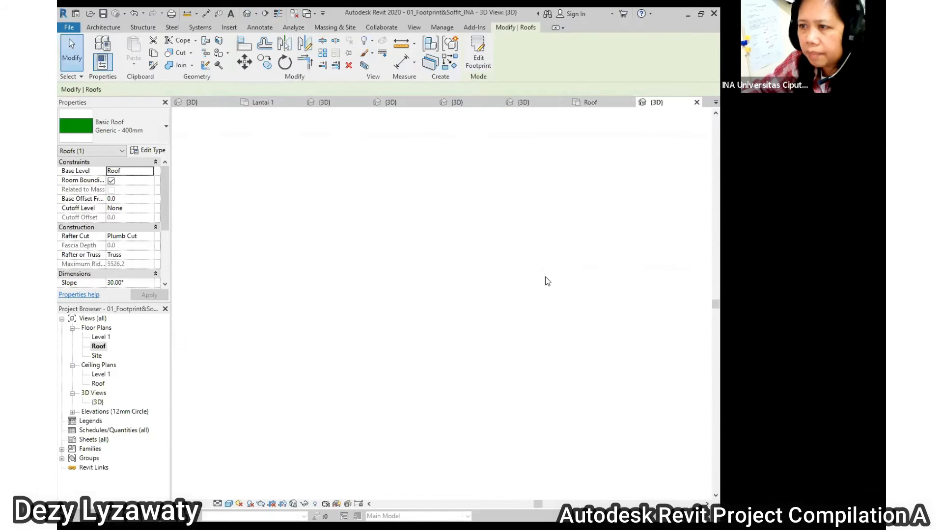
shift+middle_drag(396, 294, 373, 240)
scroll(410, 157, up, 2)
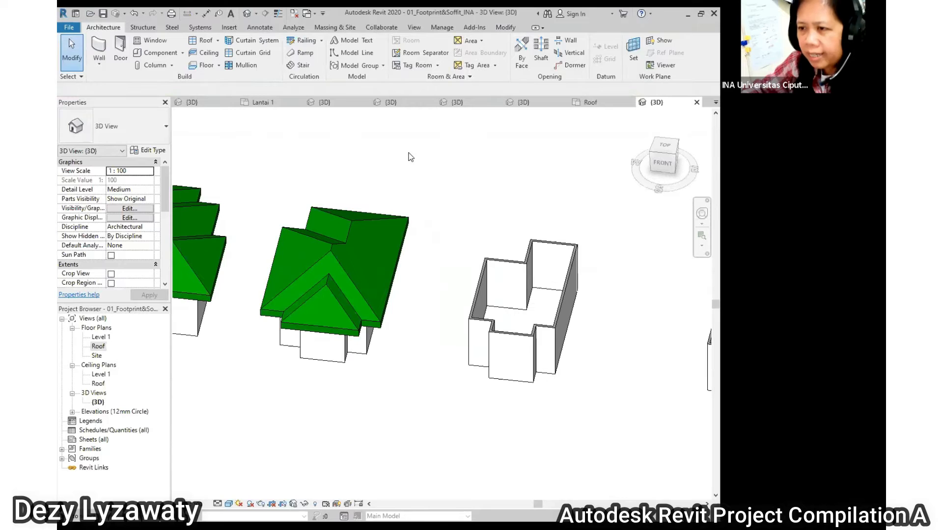
click(407, 220)
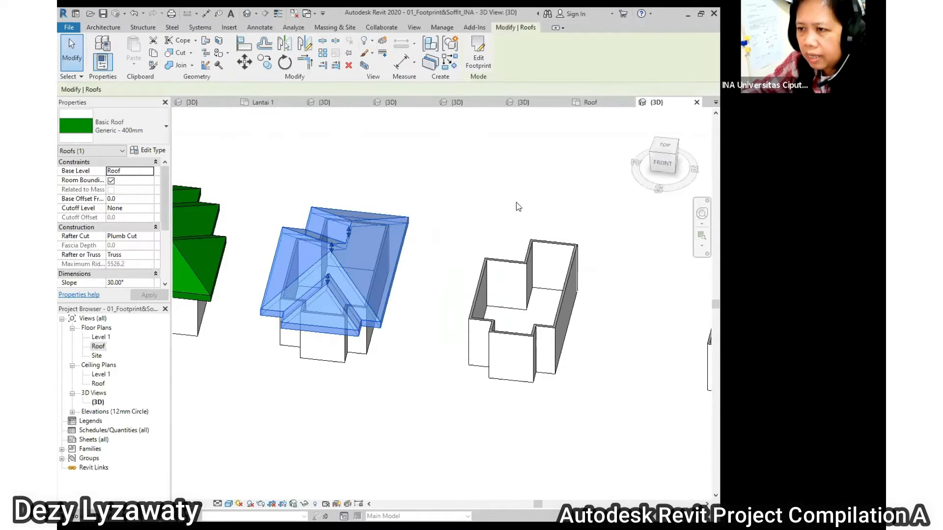
click(484, 66)
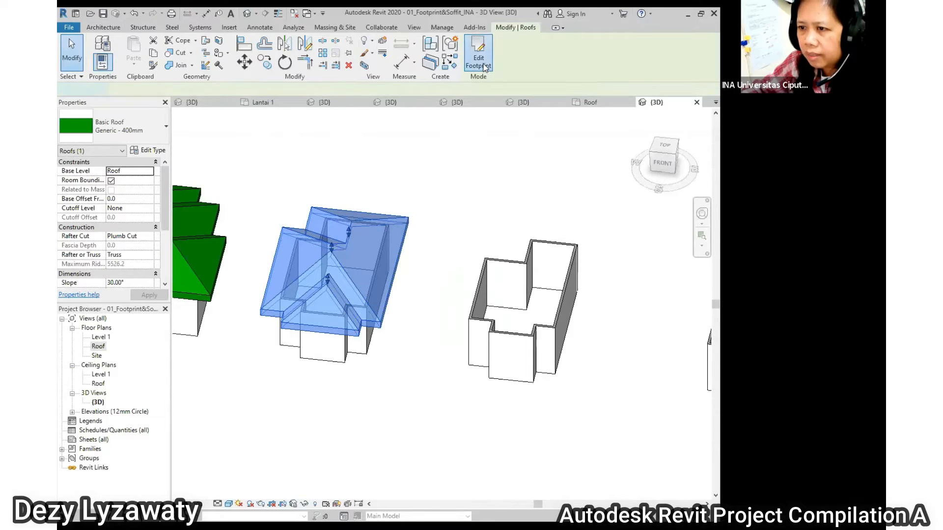
Switch to the Roof floor plan to work on the roof's footprint sketch there
double_click(98, 347)
scroll(427, 271, down, 2)
scroll(515, 277, up, 3)
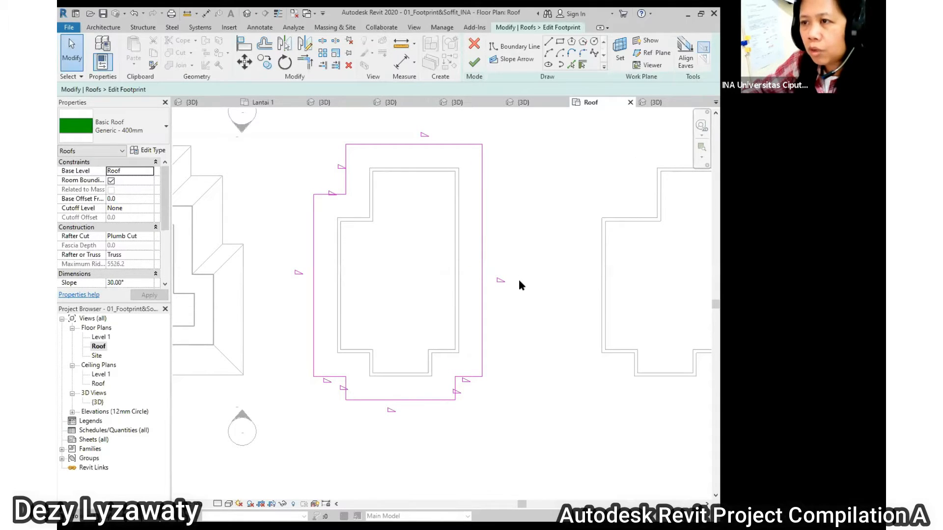
scroll(427, 230, down, 2)
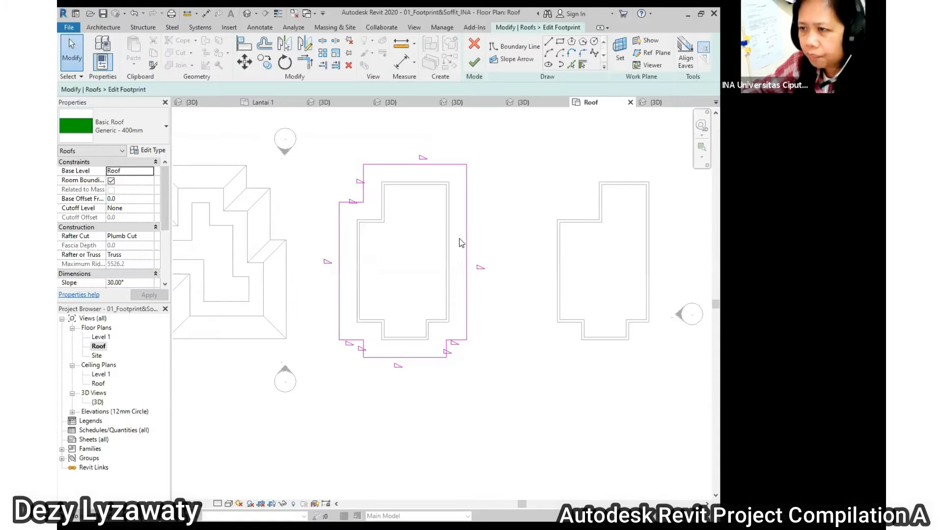
scroll(459, 242, up, 2)
scroll(454, 194, down, 2)
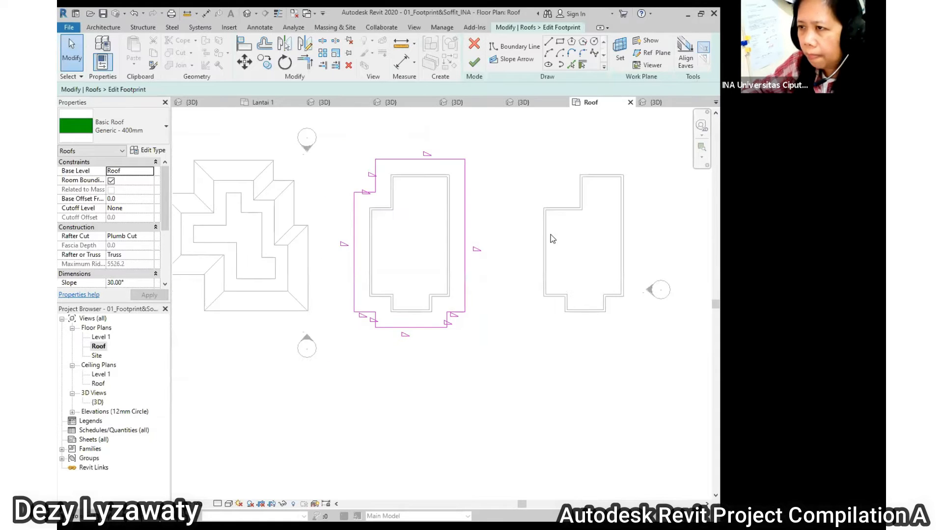
scroll(552, 238, up, 1)
scroll(328, 374, up, 2)
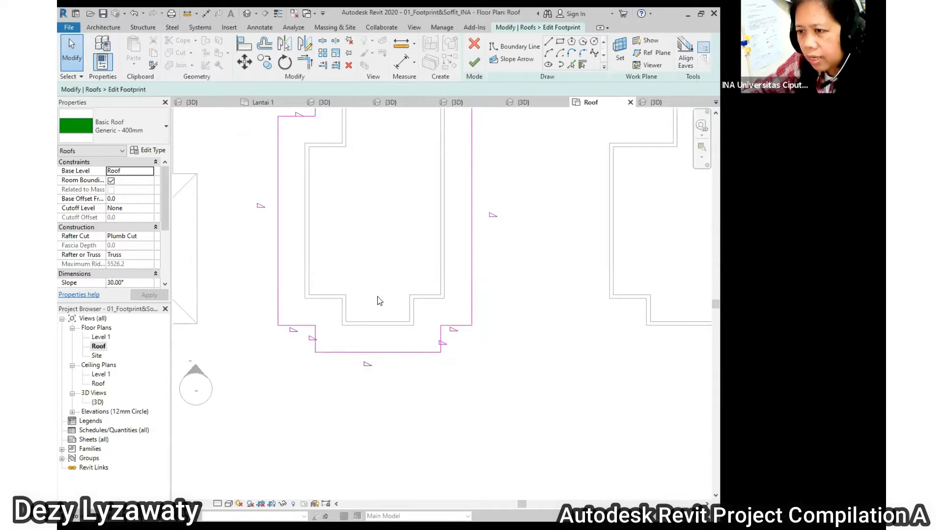
click(386, 352)
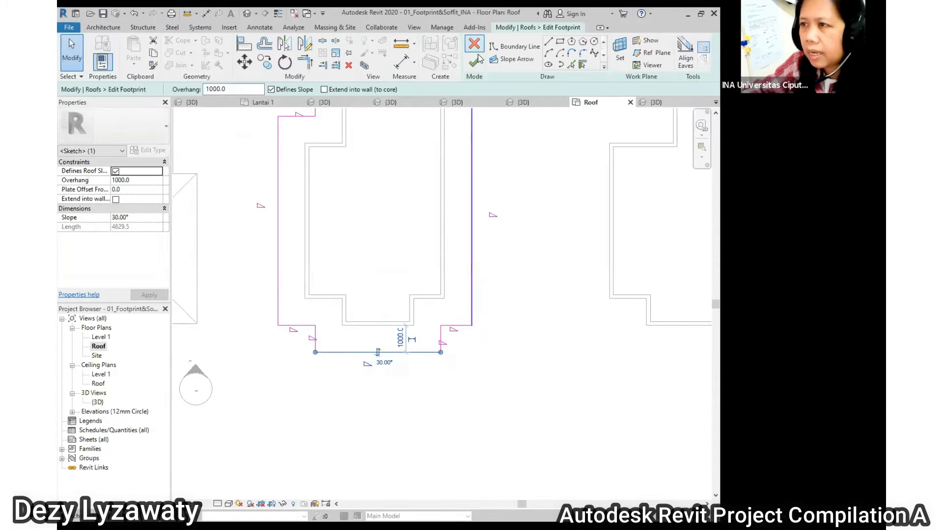
click(501, 245)
scroll(490, 268, down, 2)
middle_drag(468, 284, 353, 301)
scroll(353, 300, down, 1)
scroll(334, 246, up, 2)
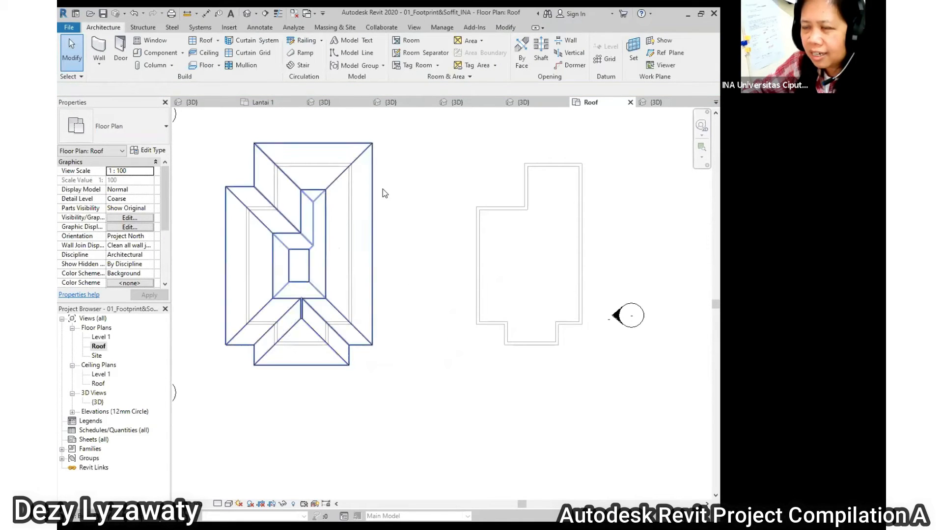
Reopen the second building's roof footprint for editing and turn off Defines Slope on the outermost southern edge
click(371, 201)
click(479, 54)
scroll(436, 236, down, 1)
scroll(360, 313, up, 2)
click(375, 309)
scroll(362, 282, down, 3)
scroll(362, 275, up, 5)
scroll(412, 268, down, 3)
scroll(398, 305, up, 3)
scroll(382, 342, down, 1)
scroll(386, 341, up, 1)
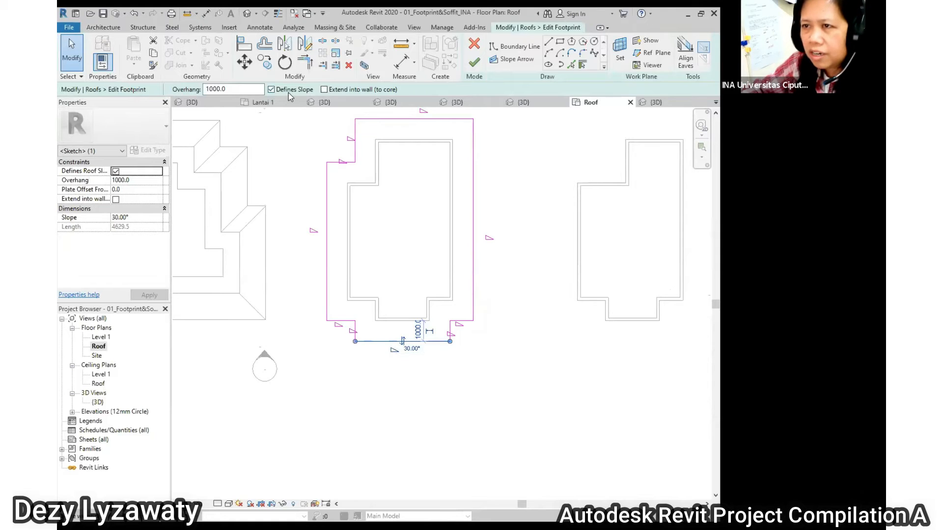
click(482, 404)
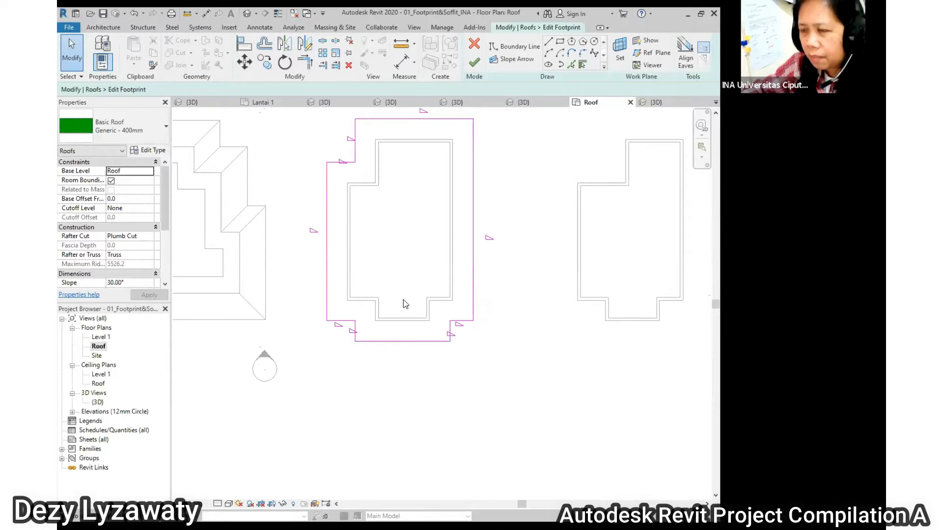
Turn off Defines Slope on the two short edges flanking the south projection, the northwest step's horizontal edge and the north edge
scroll(415, 280, down, 1)
scroll(479, 178, up, 2)
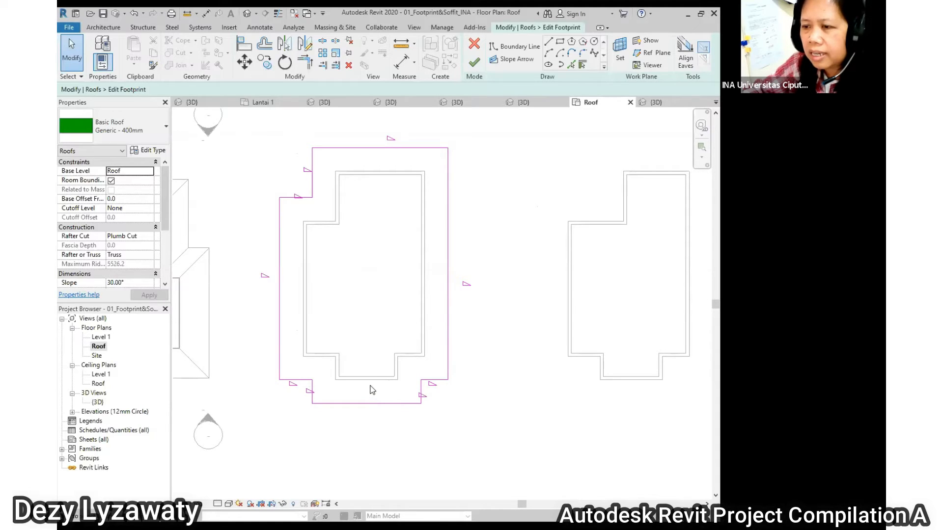
click(432, 380)
click(295, 380)
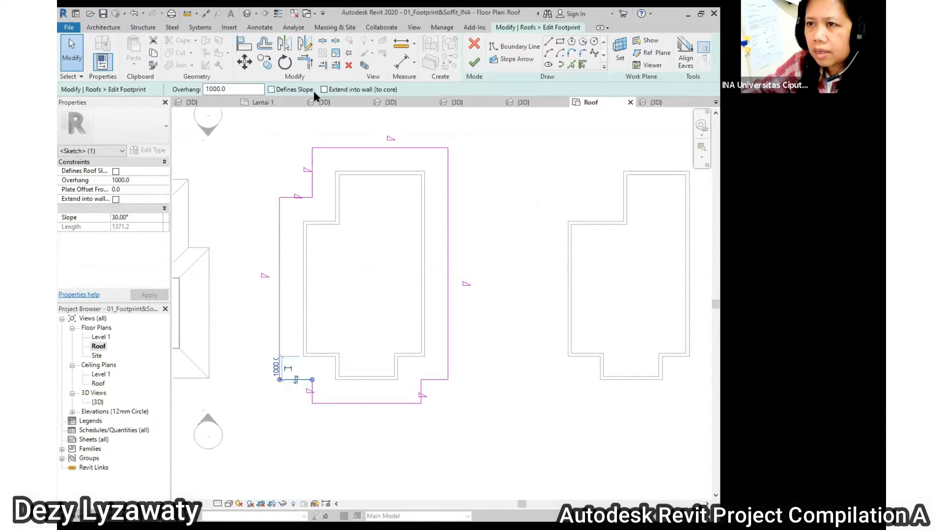
click(508, 234)
click(290, 198)
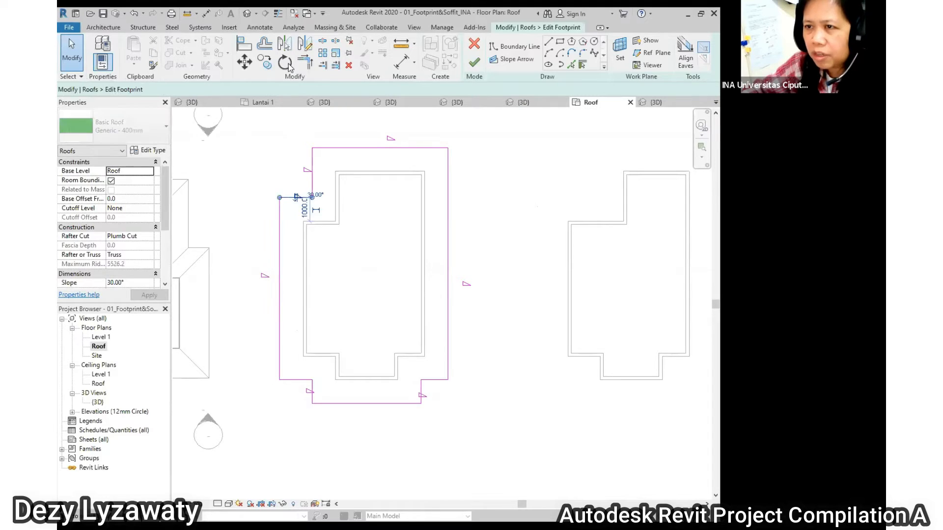
click(420, 149)
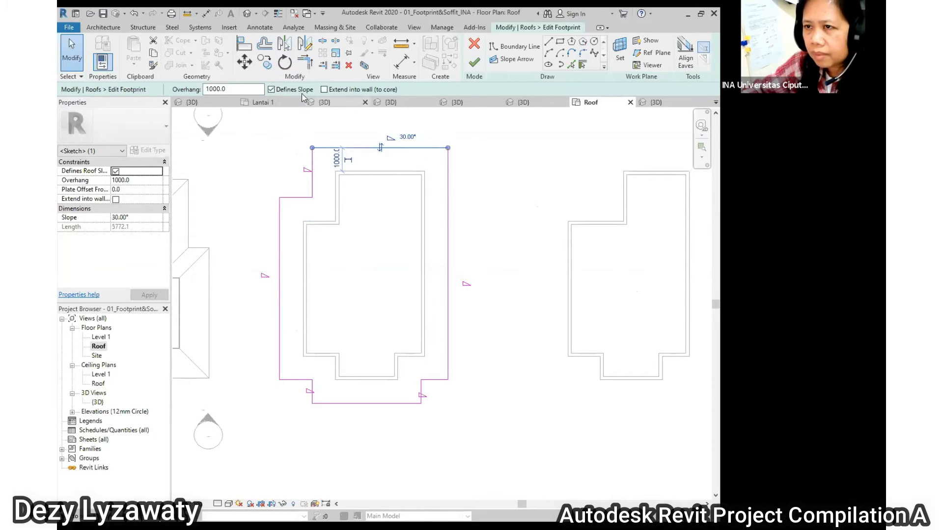
click(272, 89)
click(413, 237)
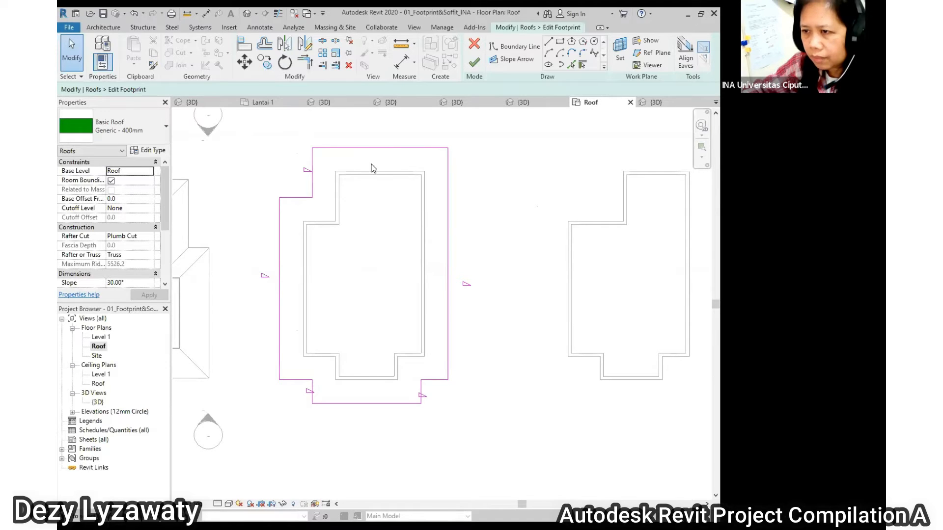
Finish the second roof's footprint edit and view the reshaped roof in 3D
click(314, 187)
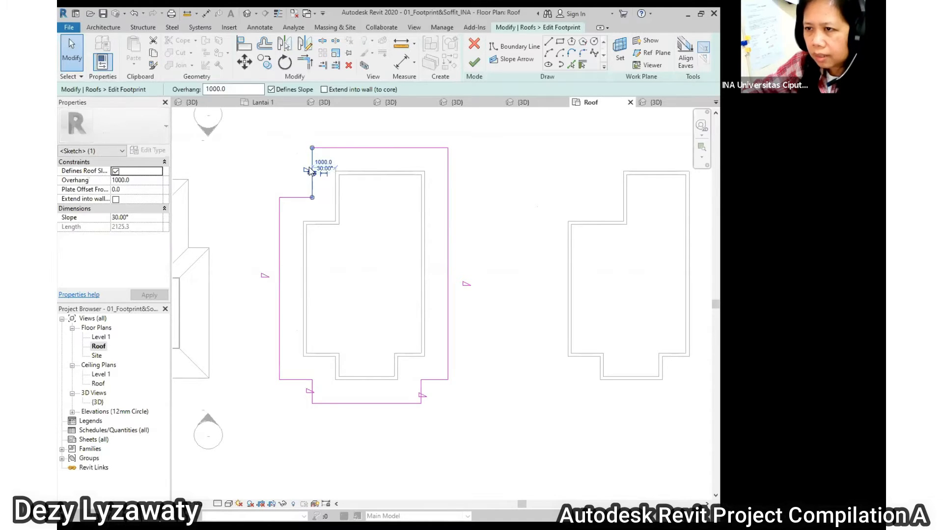
click(531, 196)
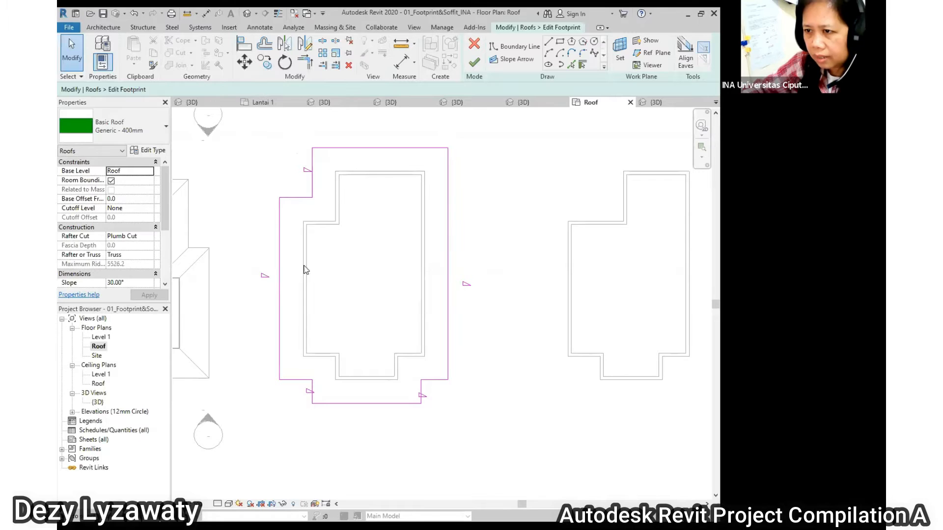
scroll(353, 385, down, 1)
scroll(487, 195, up, 1)
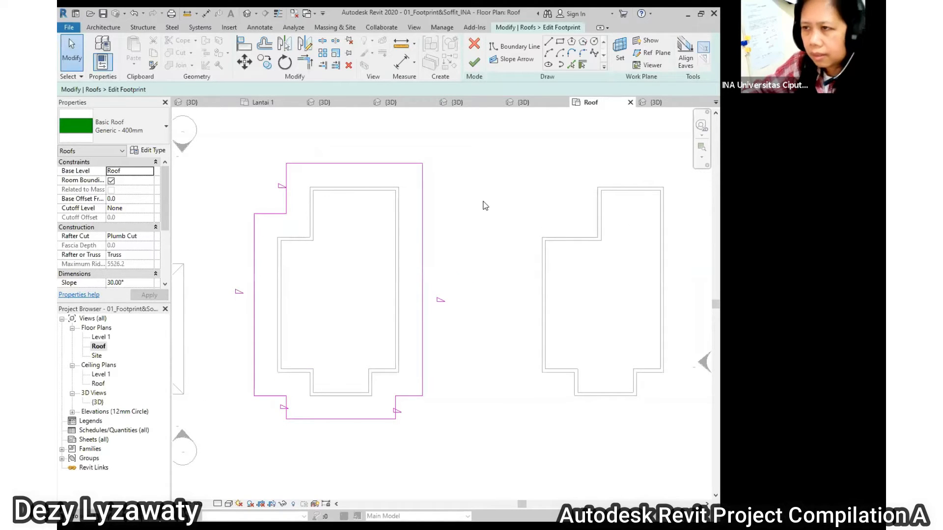
click(474, 62)
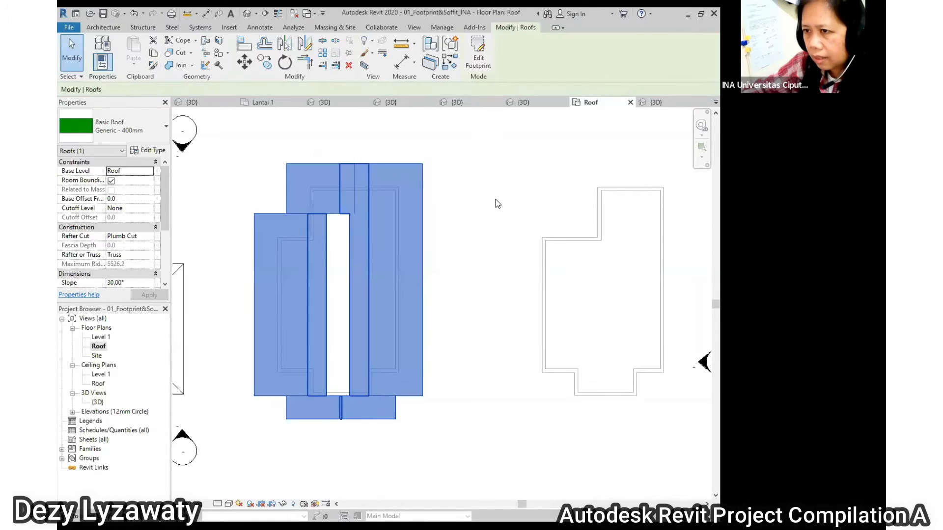
click(495, 202)
click(247, 14)
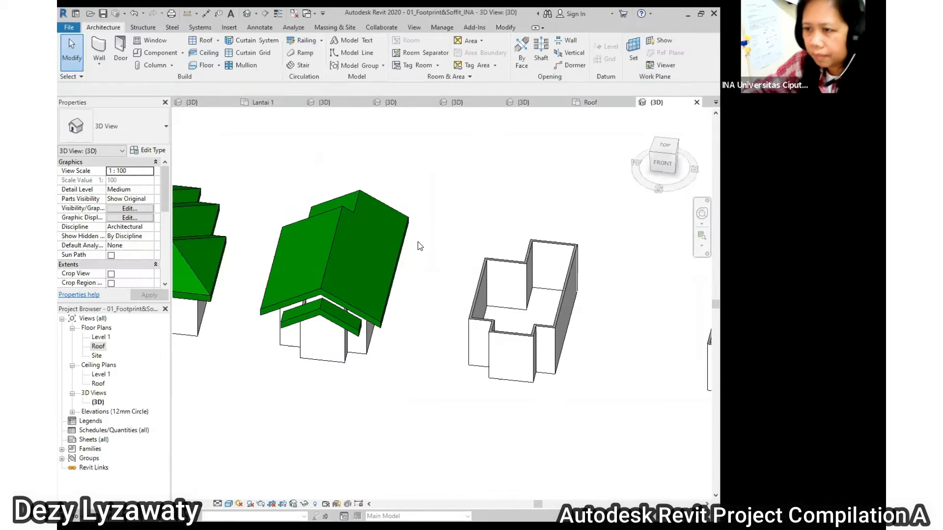
shift+middle_drag(389, 317, 446, 251)
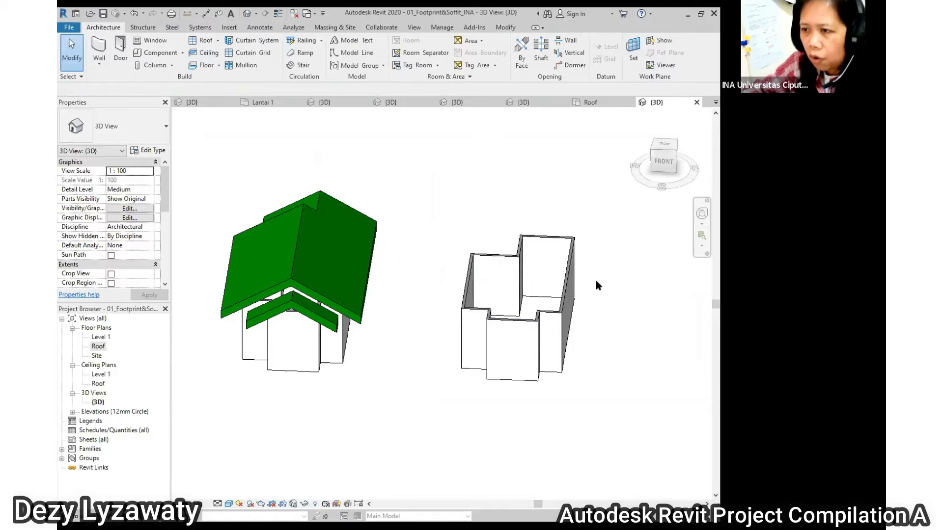
In the Roof floor plan, create a roof by footprint from the third building's entire wall chain, with sloped edges and a 1000 mm overhang
double_click(98, 347)
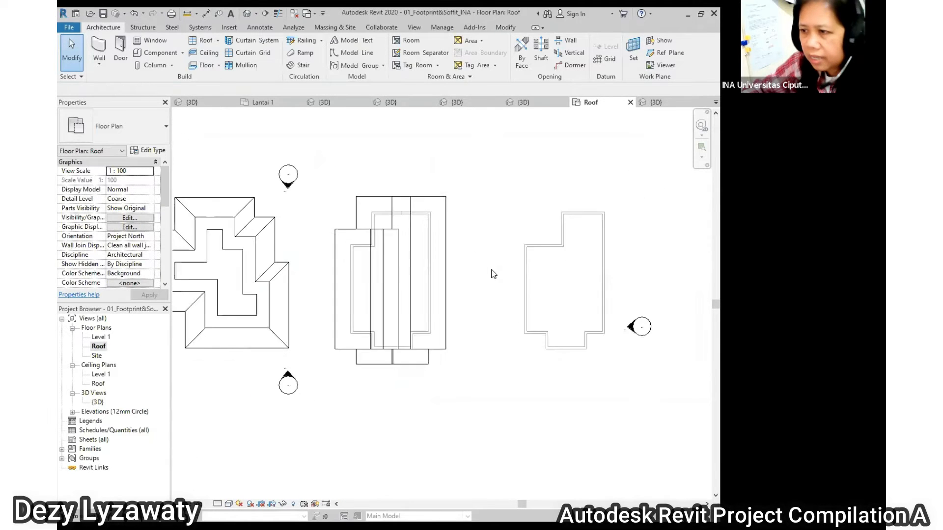
click(218, 41)
click(225, 58)
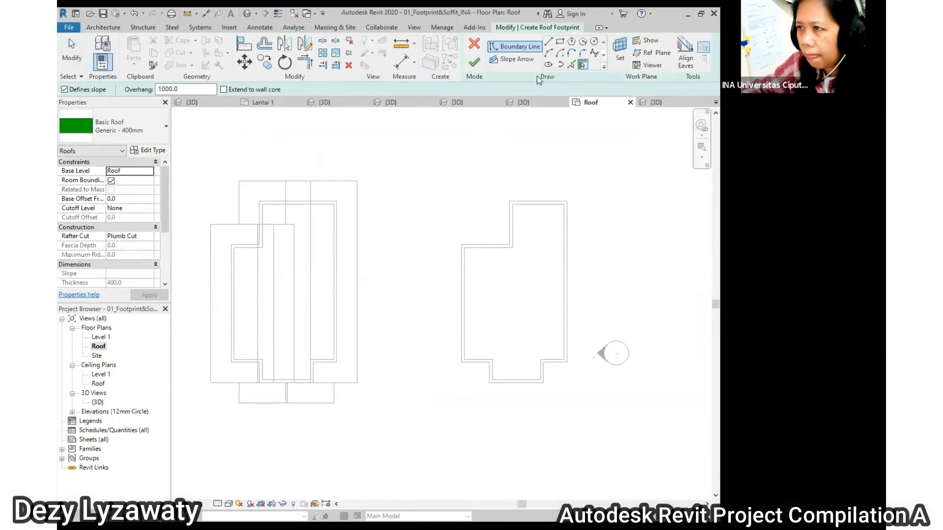
key(Tab)
click(552, 205)
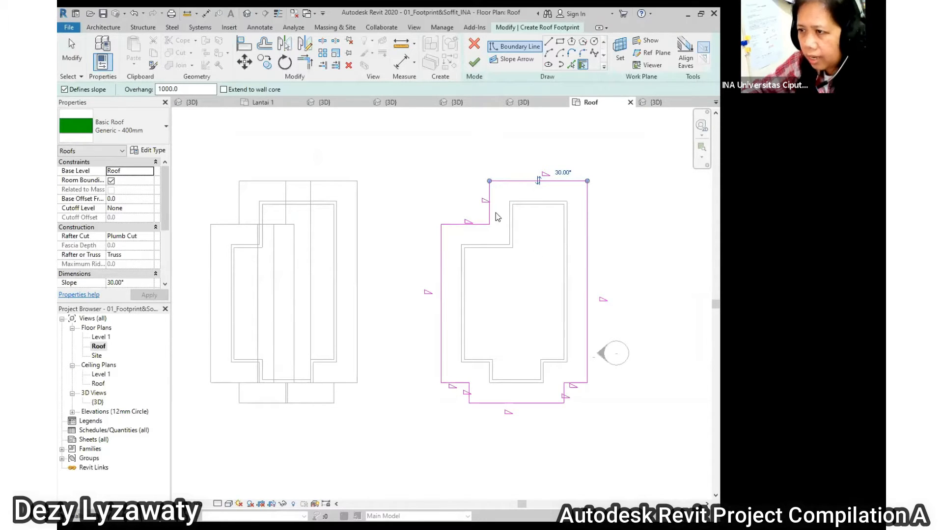
scroll(606, 364, down, 2)
scroll(563, 288, up, 4)
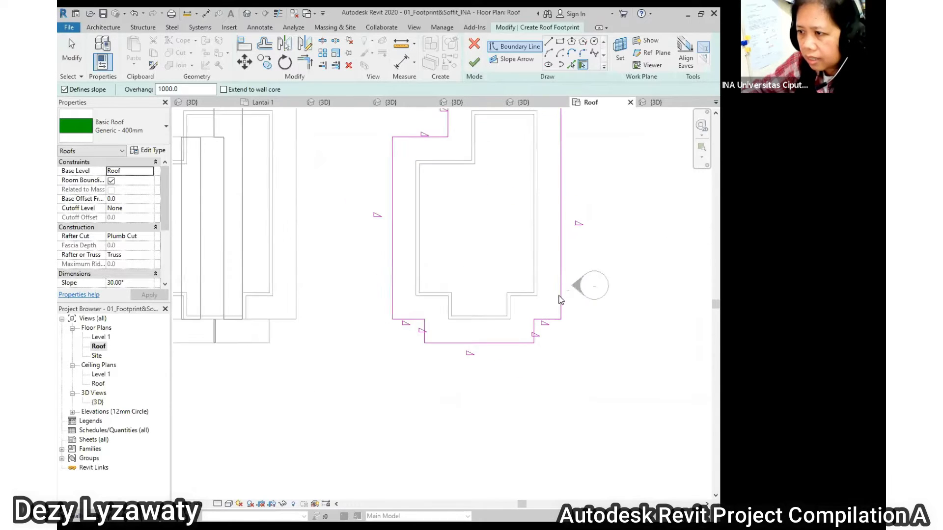
scroll(562, 288, down, 1)
middle_drag(634, 193, 580, 257)
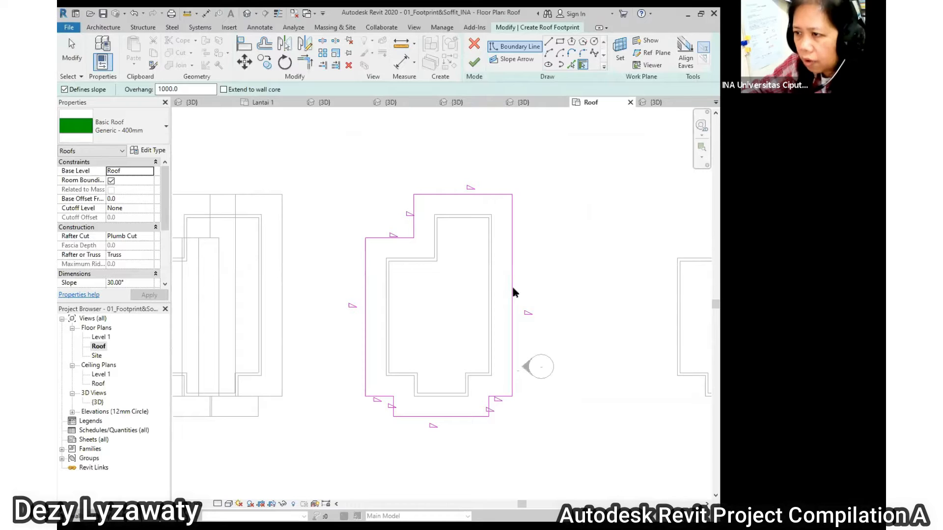
scroll(538, 289, down, 1)
scroll(539, 301, up, 2)
scroll(531, 290, down, 2)
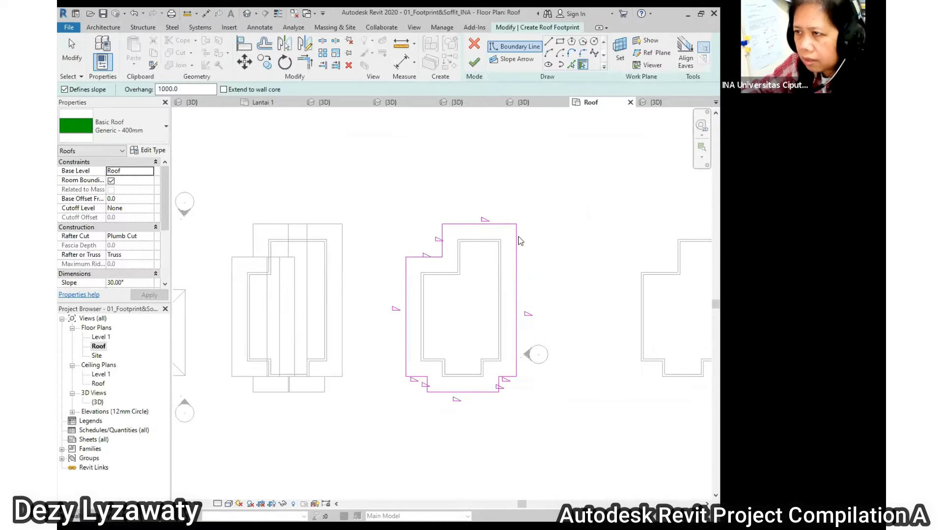
click(474, 63)
click(559, 252)
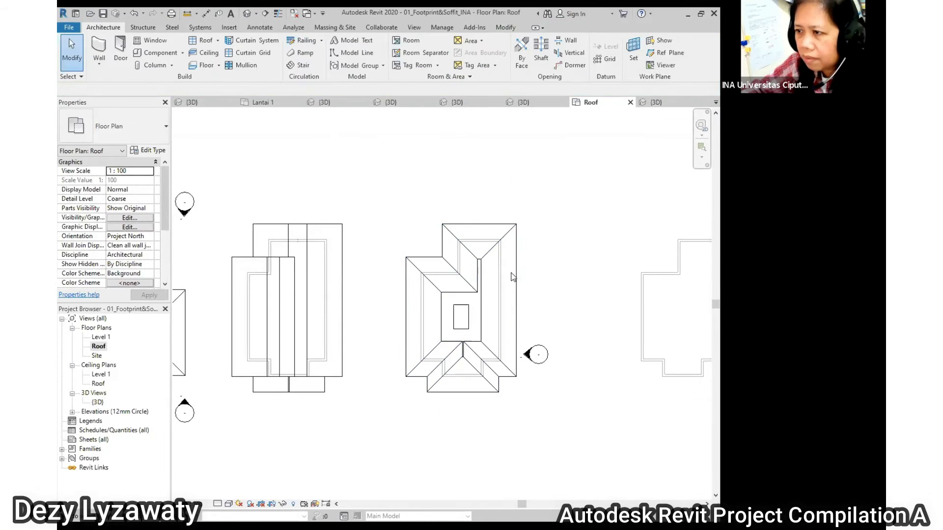
Edit the third building's roof footprint and turn off Defines Slope on the long east and west edges and the northwest step's vertical edge
click(516, 268)
click(478, 54)
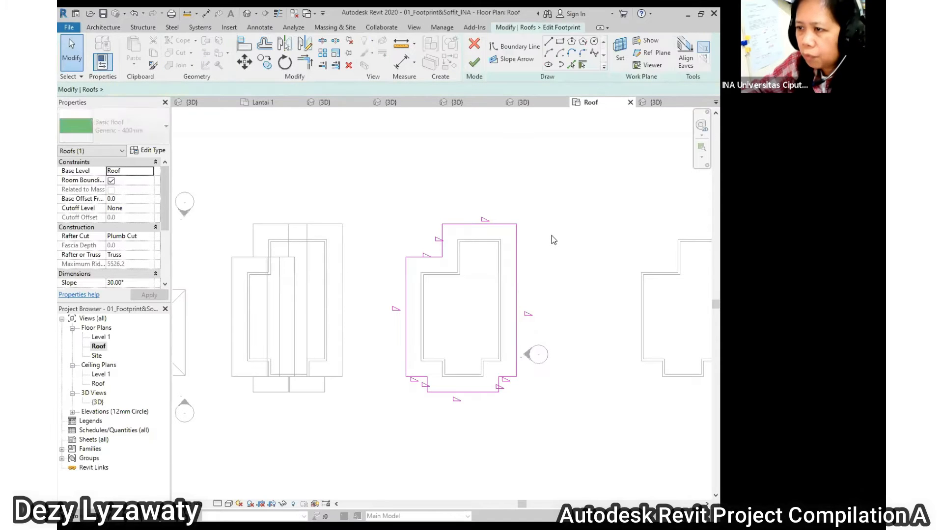
click(516, 278)
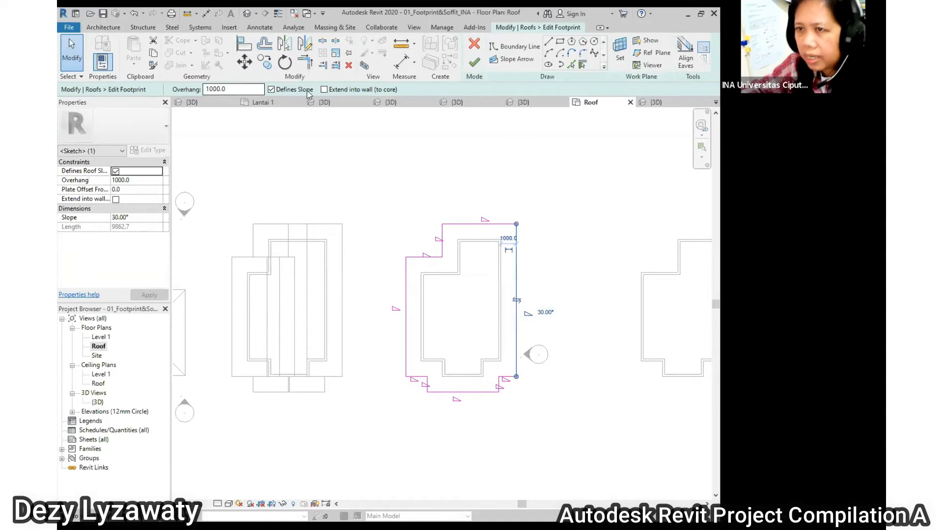
click(272, 90)
click(405, 303)
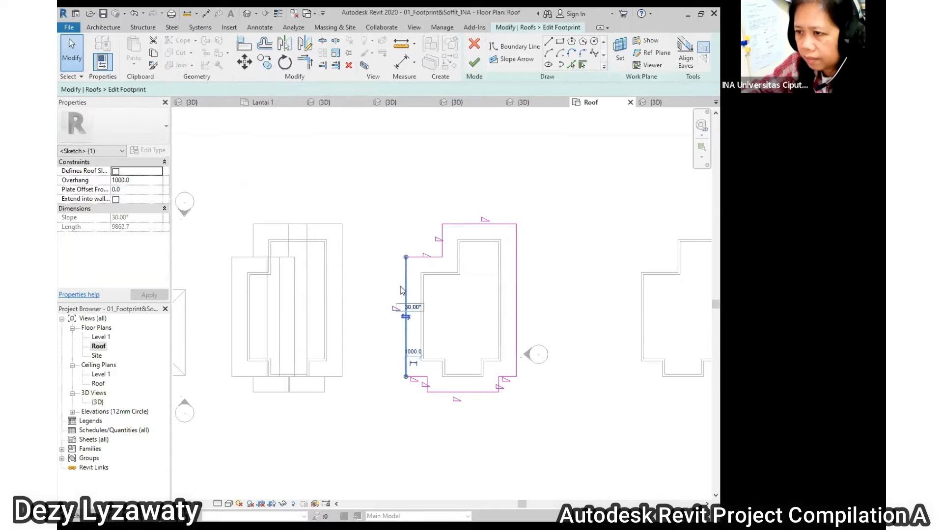
click(271, 90)
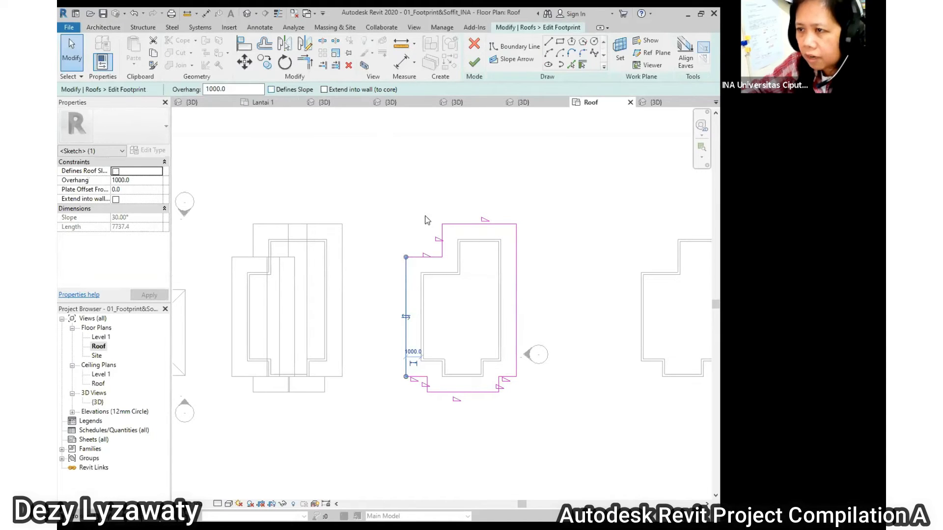
click(442, 250)
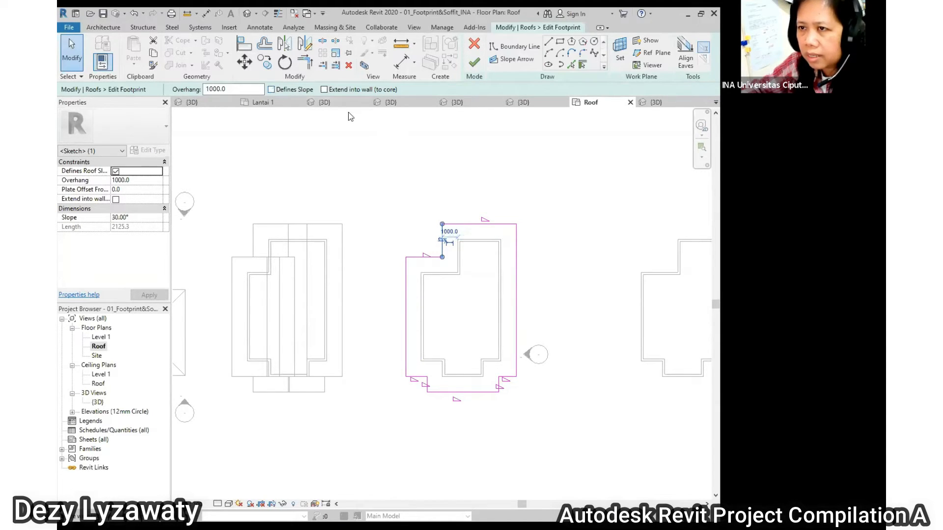
click(573, 307)
Turn off Defines Slope on both short side edges of the third roof's south projection and finish the footprint
scroll(467, 405, up, 2)
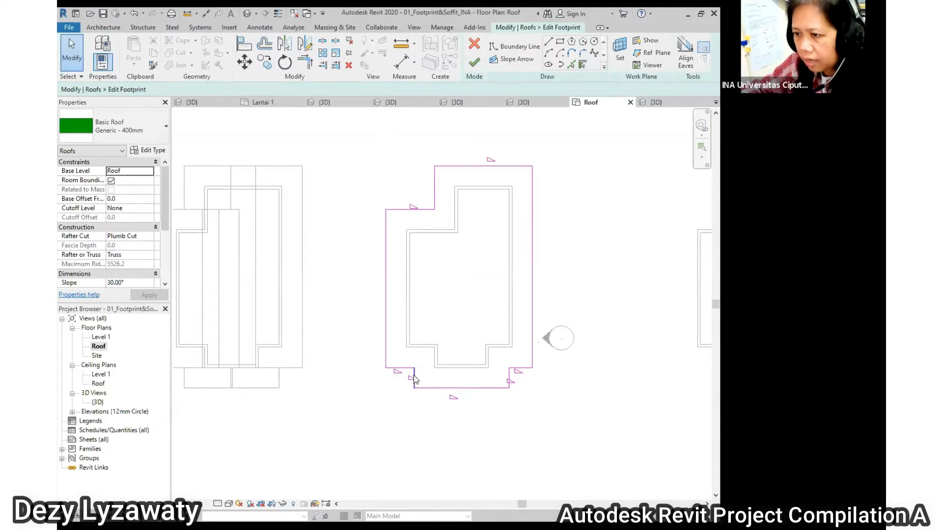
click(414, 379)
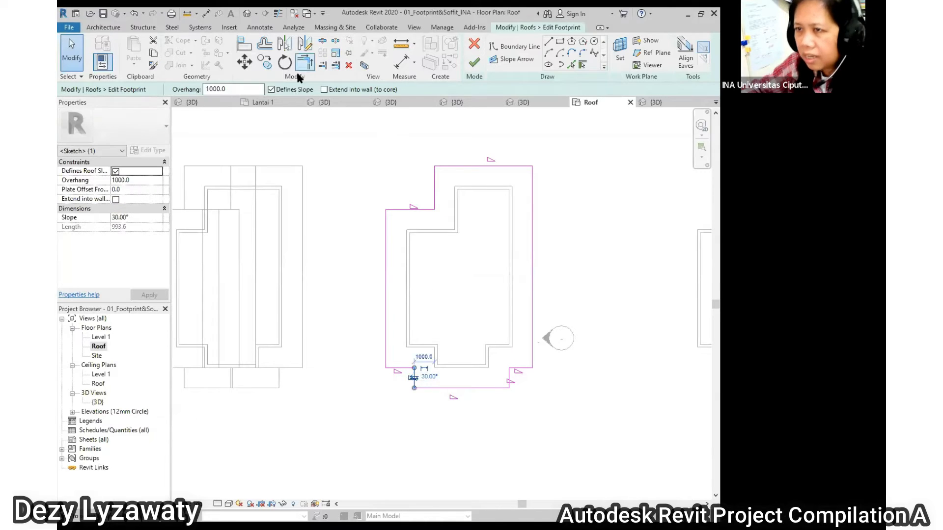
click(509, 378)
click(271, 89)
click(600, 257)
scroll(560, 255, down, 1)
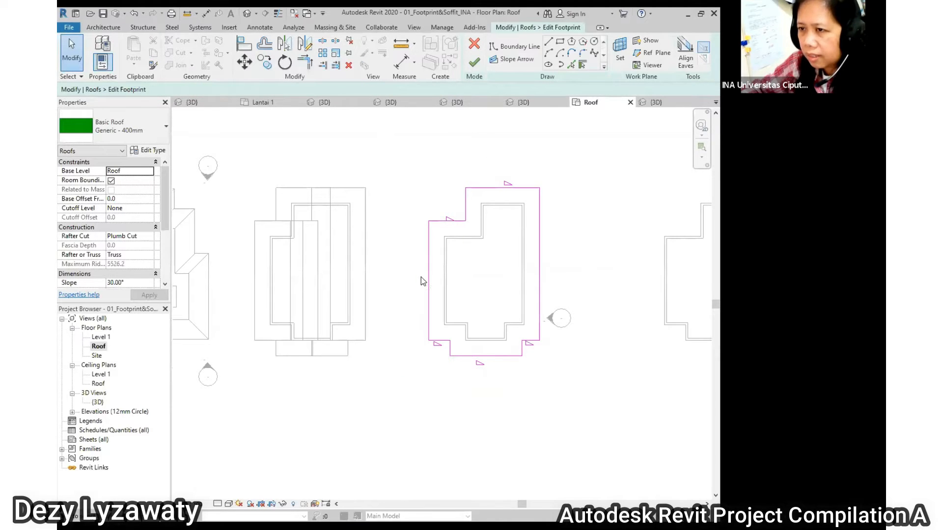
click(474, 63)
click(615, 219)
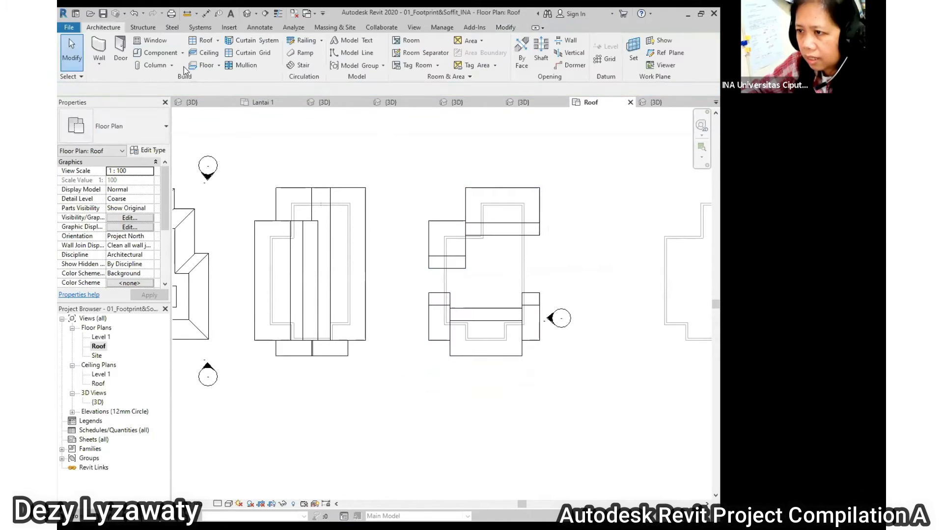
Examine the third building's reshaped roof in the 3D view from several angles, comparing it with the second building's roof
click(246, 13)
shift+middle_drag(463, 361, 602, 338)
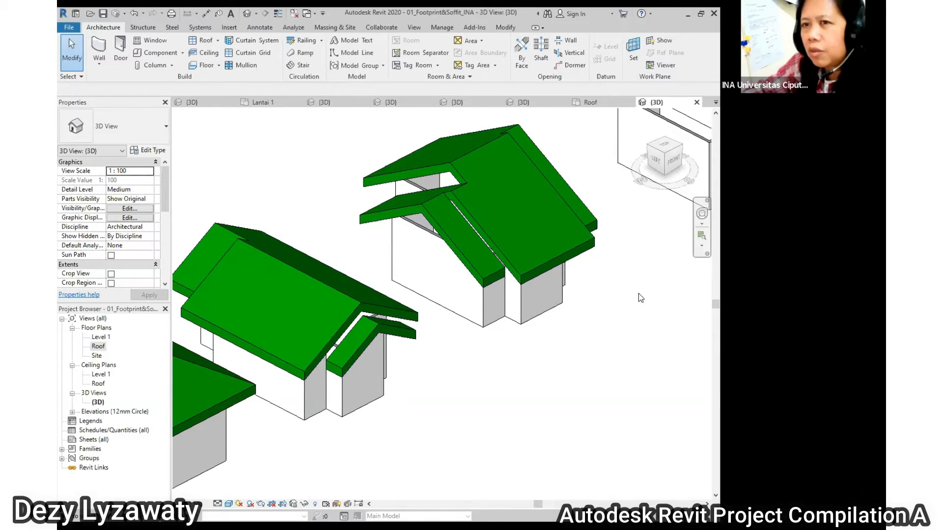
shift+middle_drag(671, 305, 565, 169)
scroll(565, 169, up, 3)
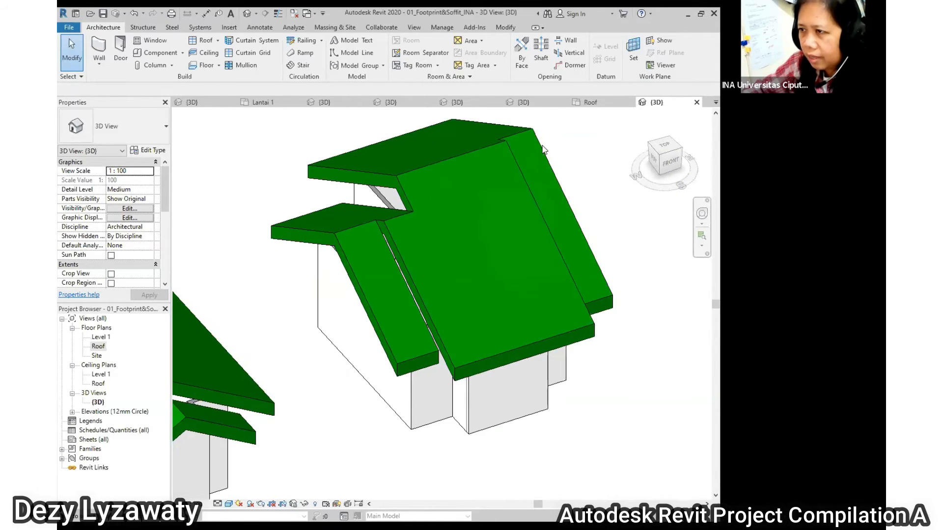
scroll(411, 242, down, 2)
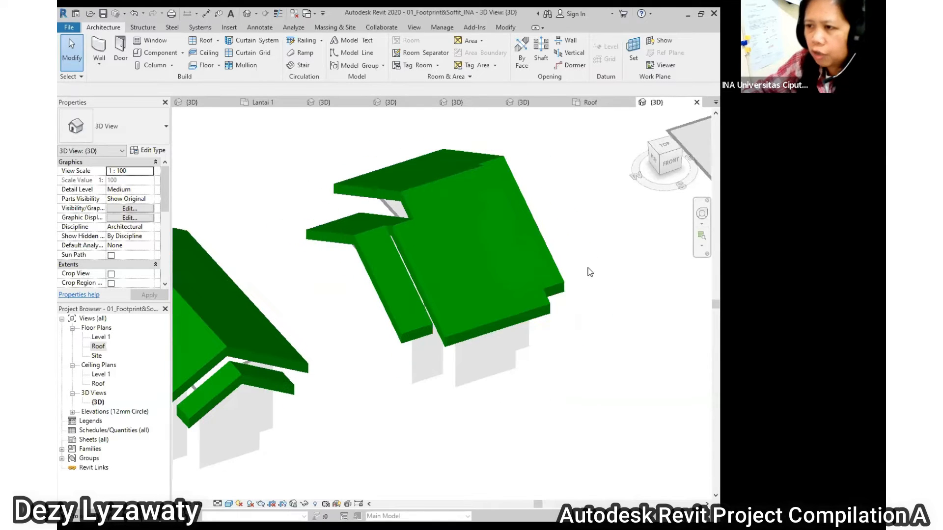
Edit the third building's roof footprint and turn off Defines Slope on the two short edges flanking the south projection
shift+middle_drag(593, 264, 467, 201)
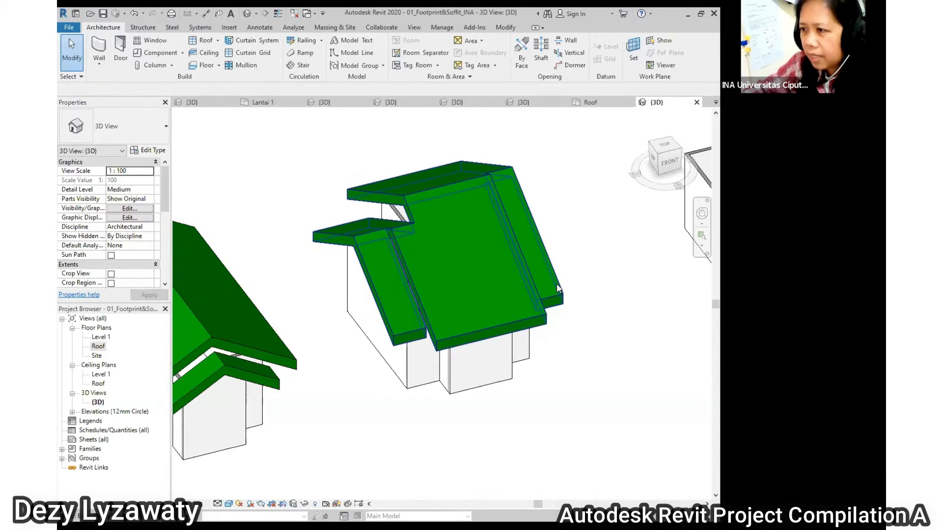
click(538, 278)
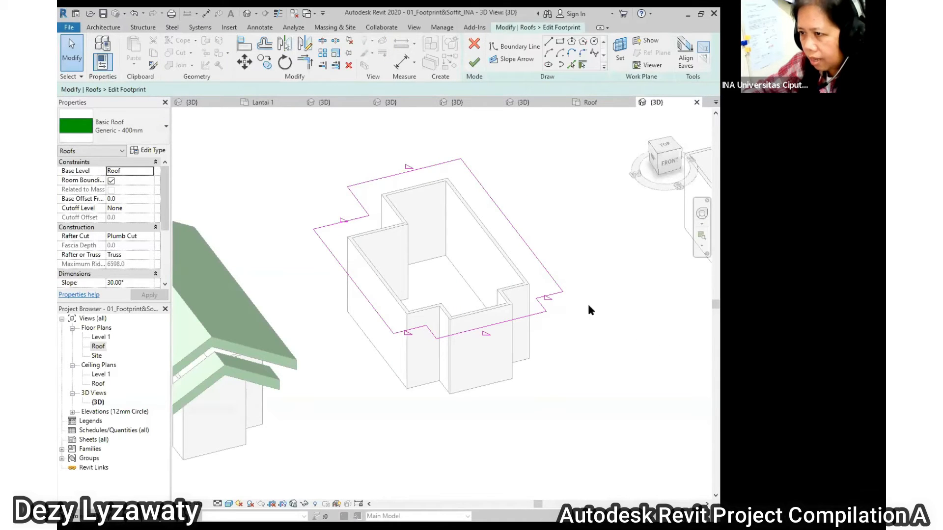
click(554, 296)
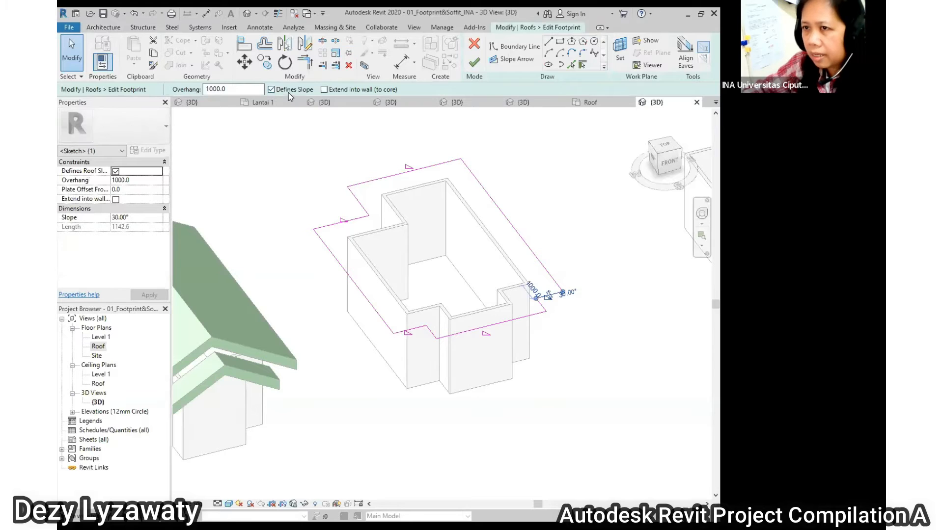
click(416, 329)
click(271, 90)
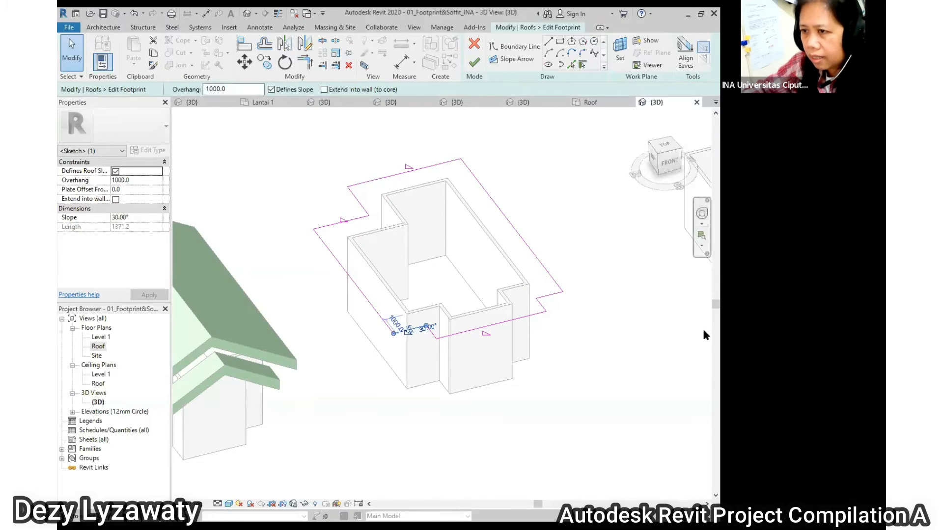
click(562, 202)
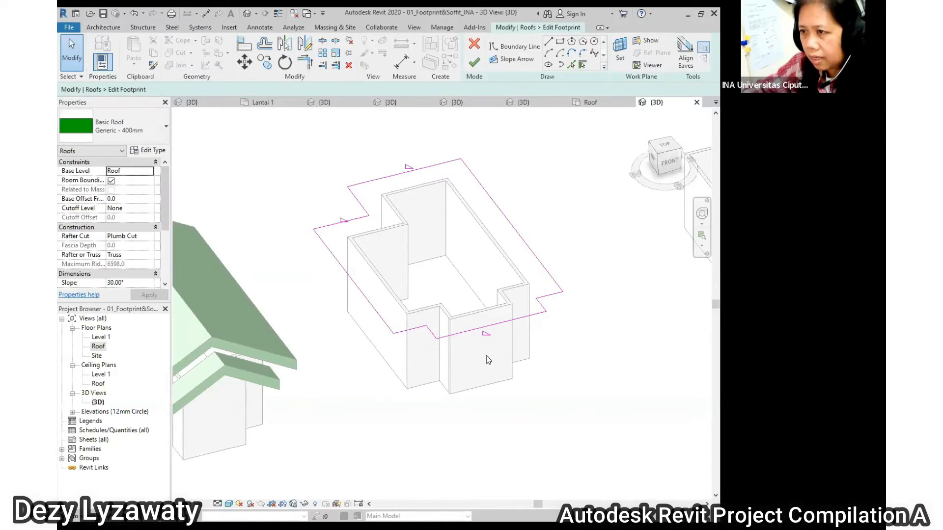
Turn off Defines Slope on the third roof's northwest step edge and finish the footprint
click(357, 219)
click(553, 202)
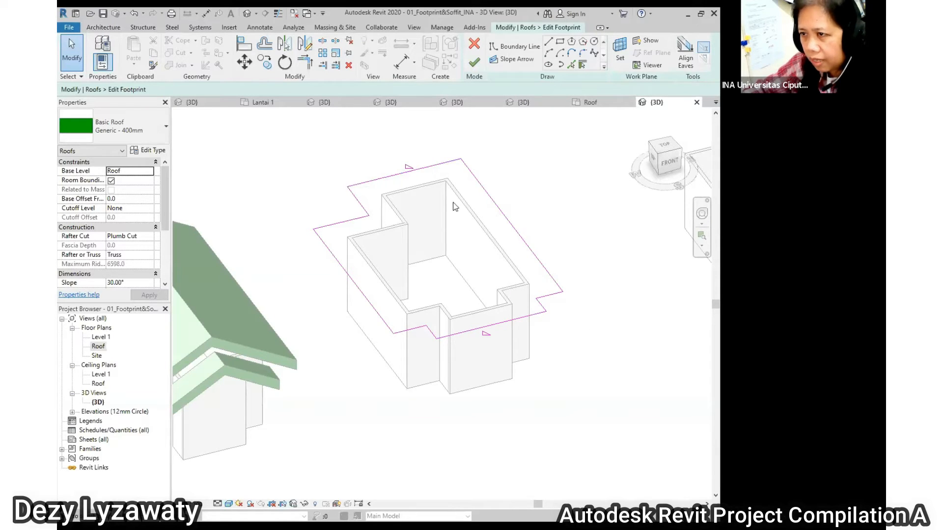
click(474, 64)
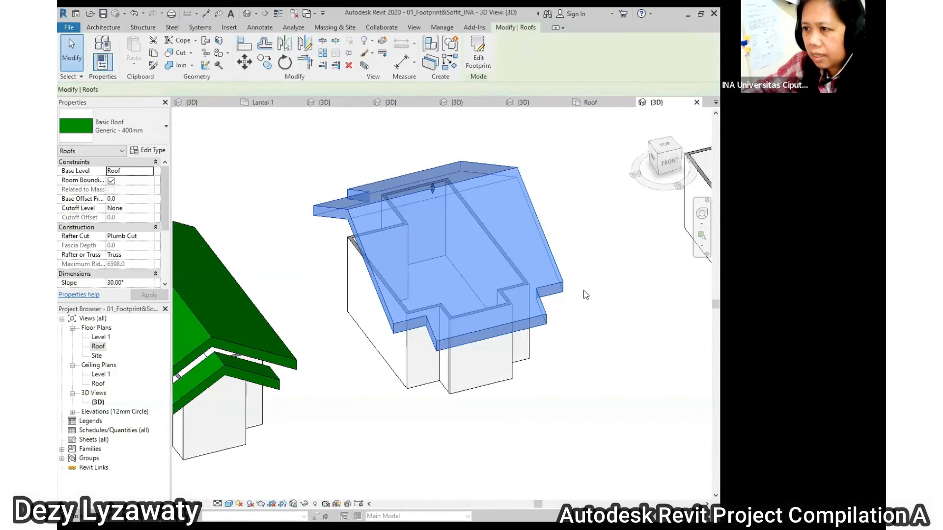
click(587, 267)
Select the third building's entire wall chain and attach the wall tops to its gable roof
shift+middle_drag(587, 267, 478, 349)
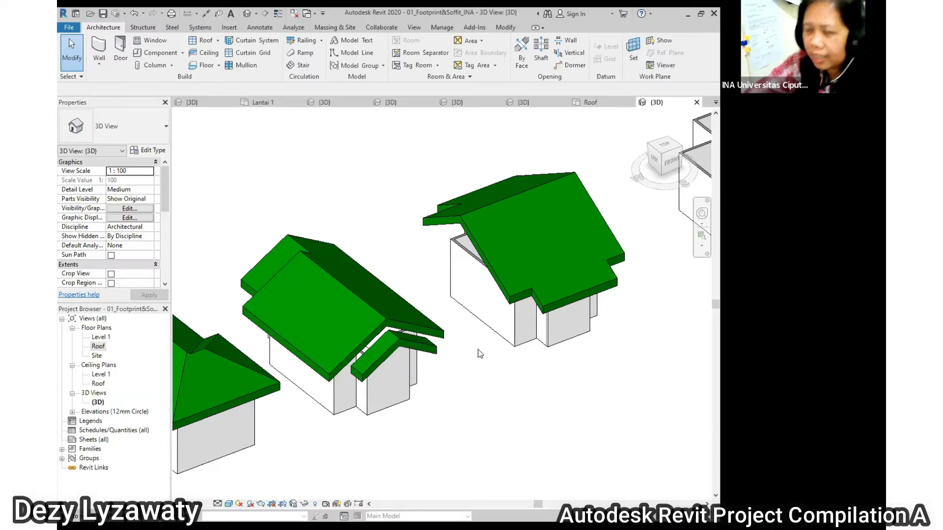
shift+middle_drag(485, 372, 460, 282)
scroll(468, 256, up, 1)
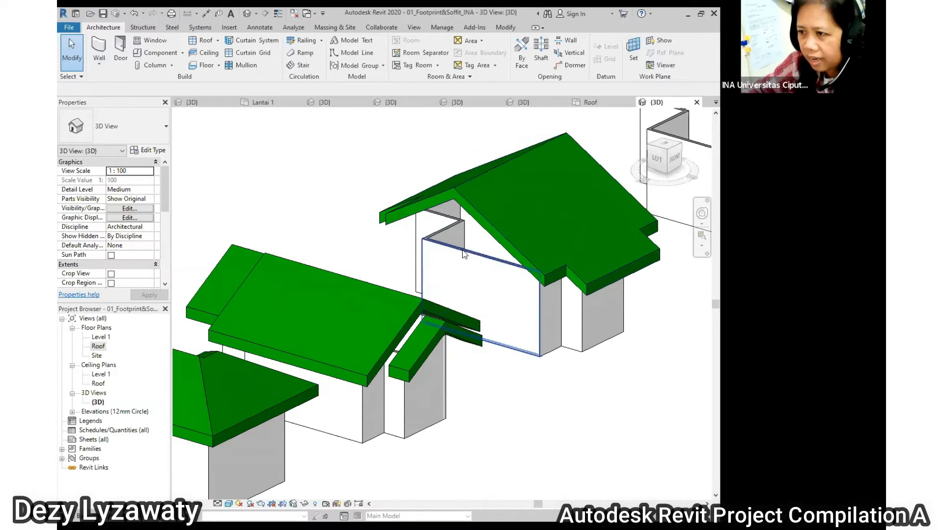
key(Tab)
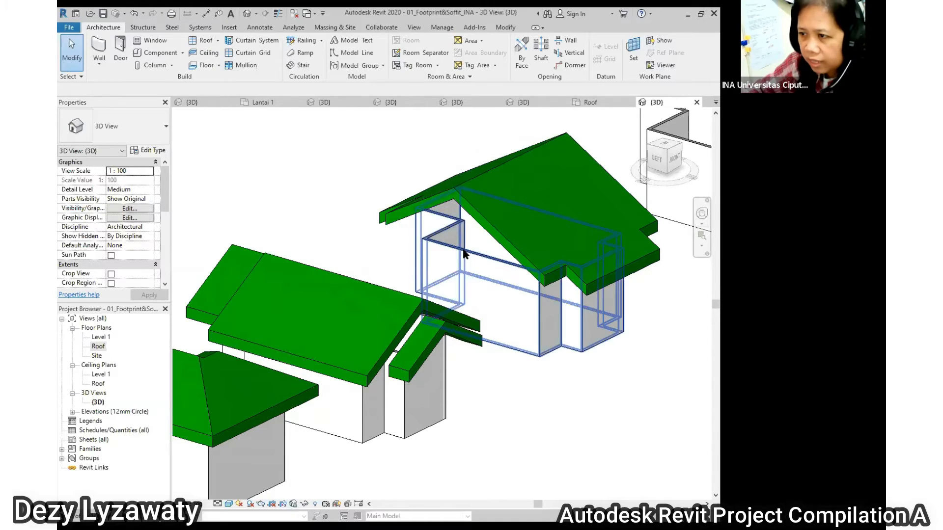
click(466, 248)
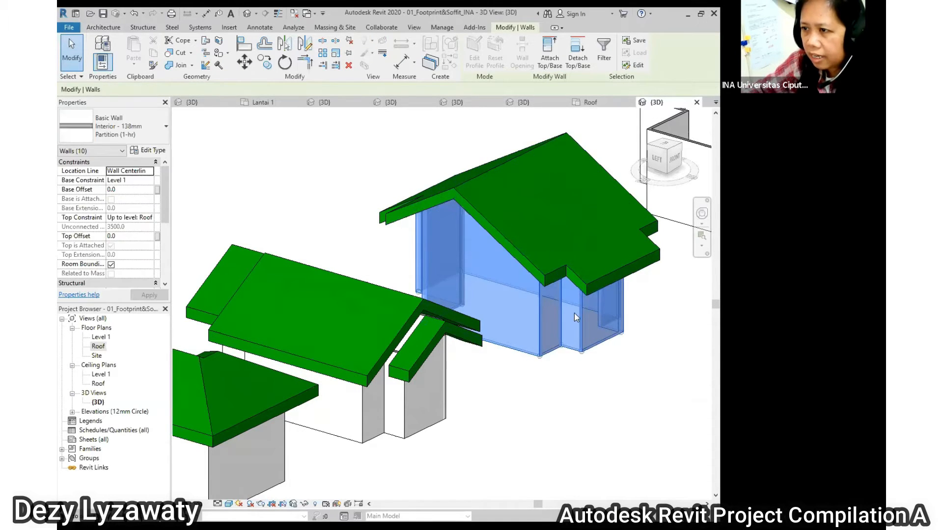
click(614, 414)
Edit the third building's roof footprint and turn Defines Slope back on for the northwest step edge
shift+middle_drag(581, 311, 638, 279)
click(545, 285)
click(636, 277)
click(553, 286)
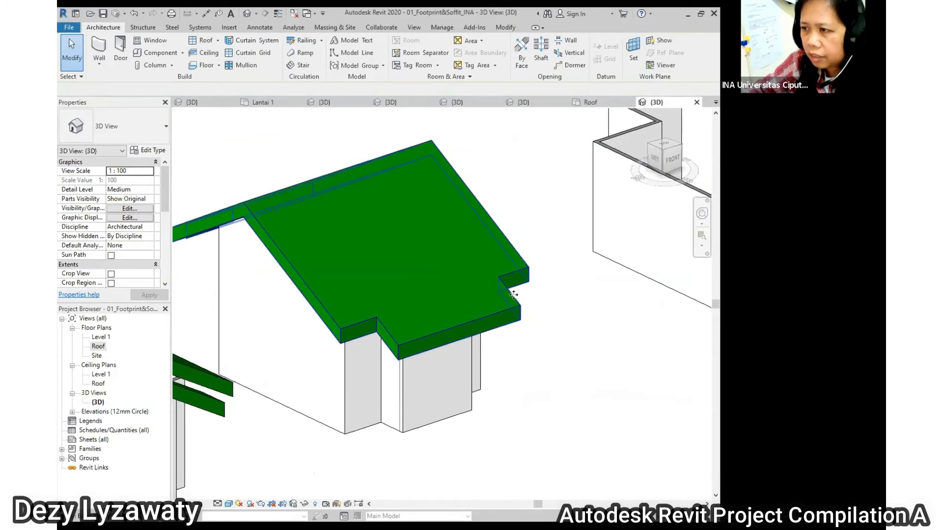
click(516, 294)
shift+middle_drag(540, 205, 541, 203)
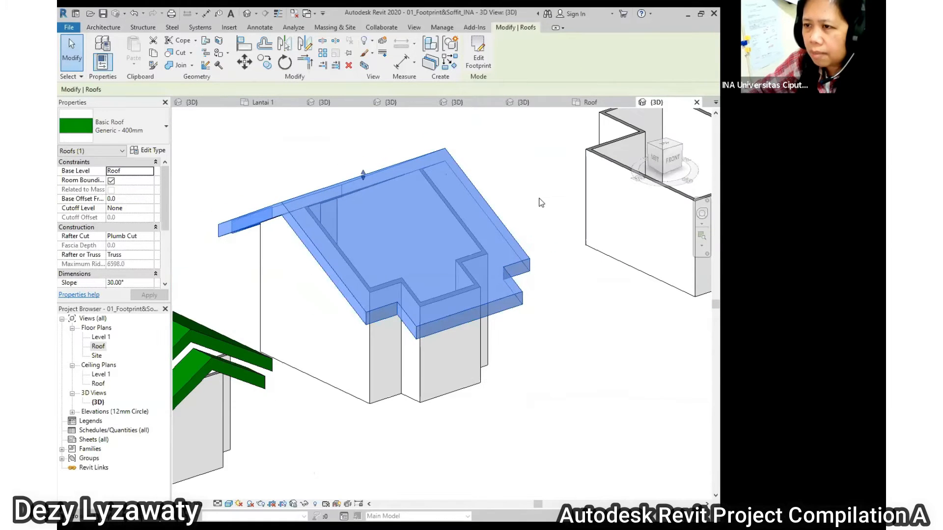
click(480, 69)
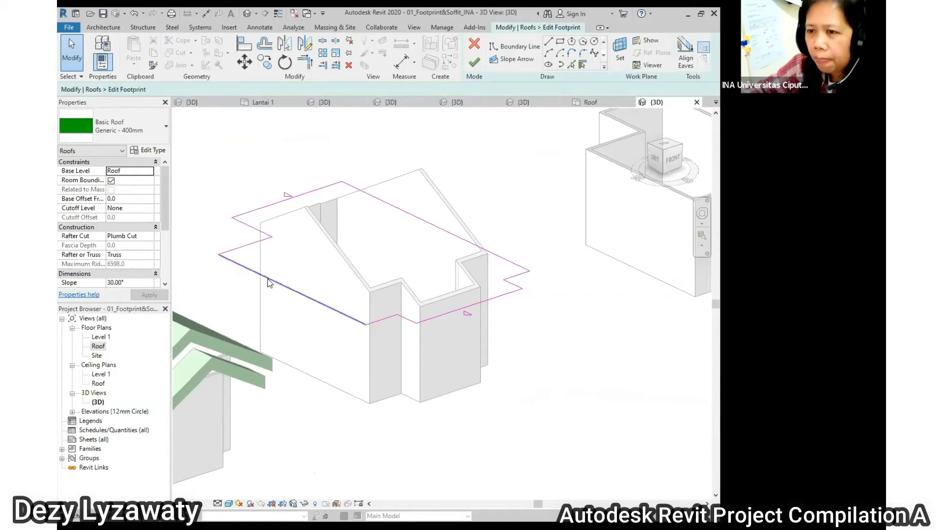
click(255, 249)
click(288, 89)
click(493, 181)
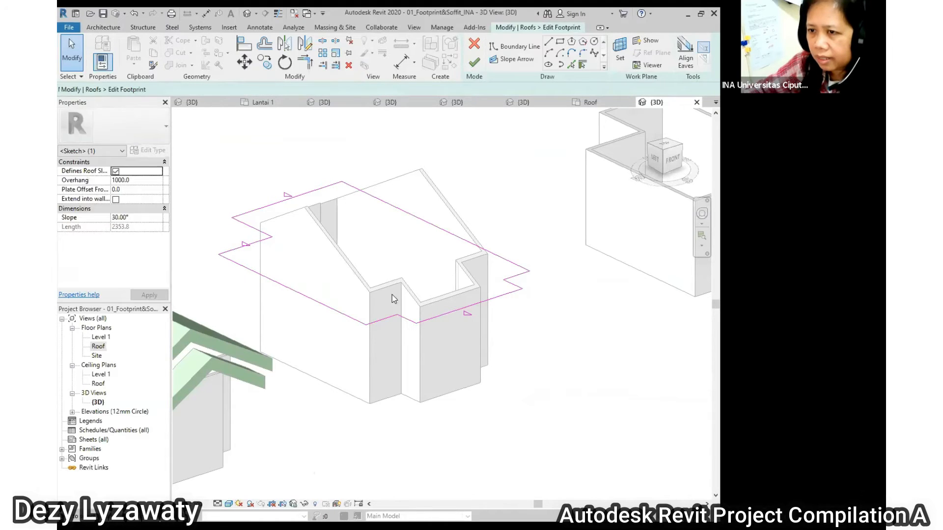
Check the slope settings of the northwest step, north and short southwest edges, and finish the footprint
click(266, 239)
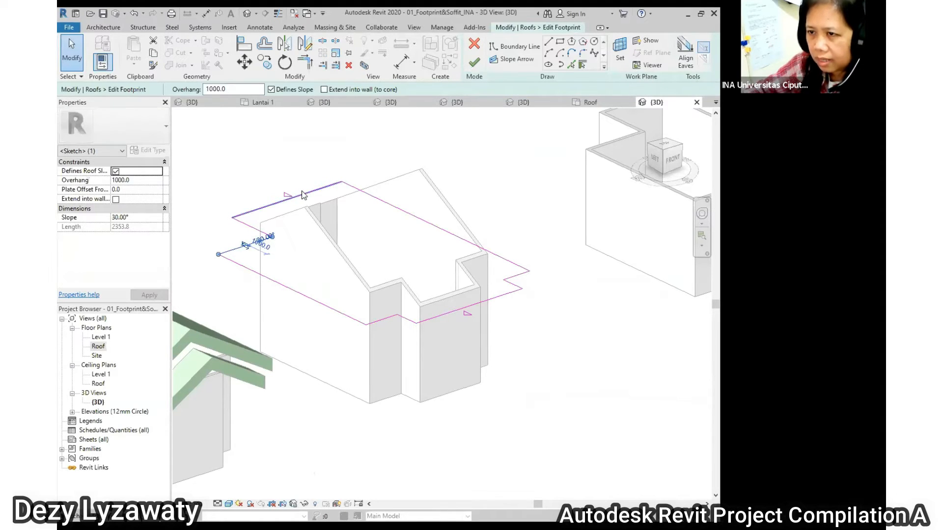
click(303, 195)
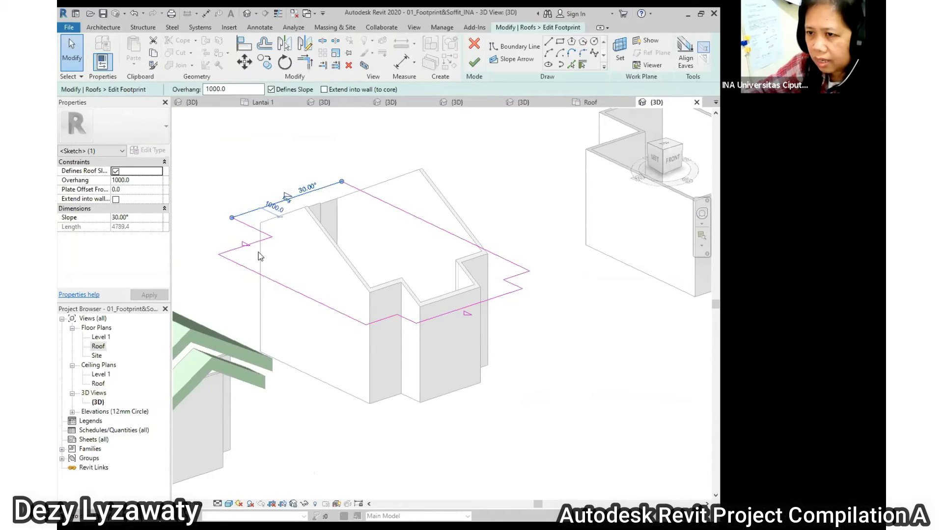
click(532, 245)
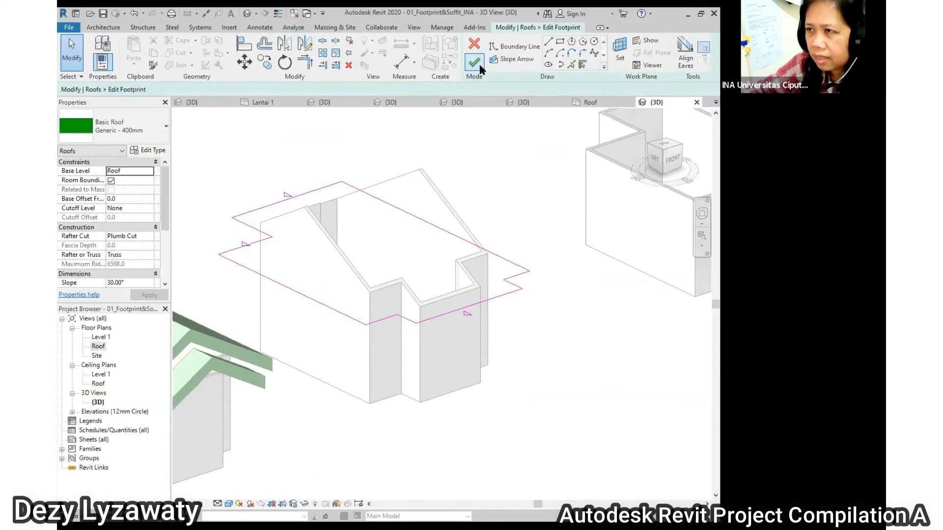
click(385, 318)
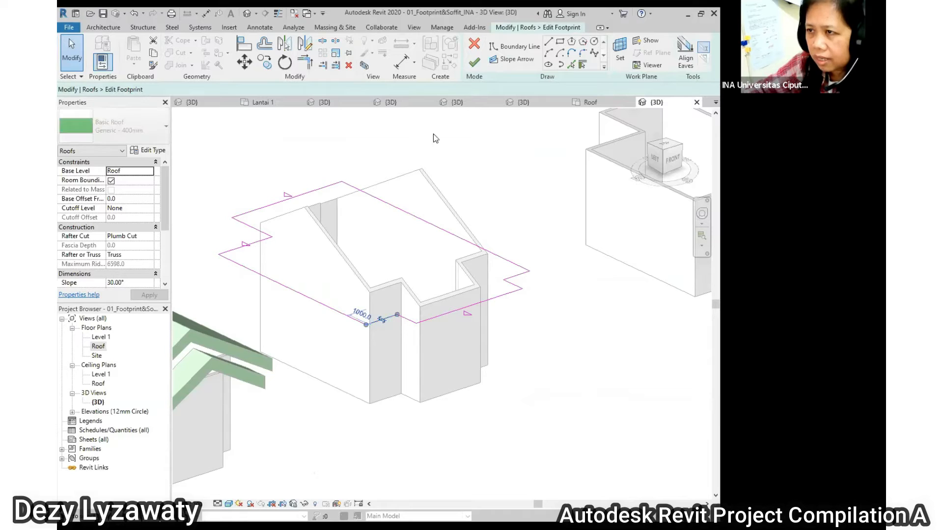
click(472, 155)
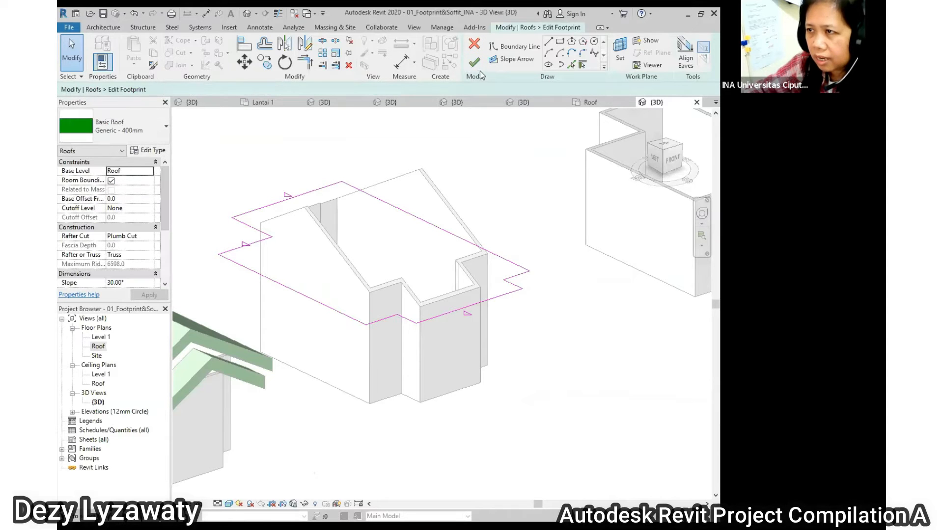
click(474, 63)
Examine the third building's revised roof and its attached walls in the 3D view from several angles
click(526, 186)
shift+middle_drag(362, 319, 561, 246)
shift+middle_drag(455, 281, 445, 263)
scroll(263, 224, down, 1)
scroll(263, 228, down, 2)
shift+middle_drag(578, 268, 458, 276)
scroll(591, 263, up, 3)
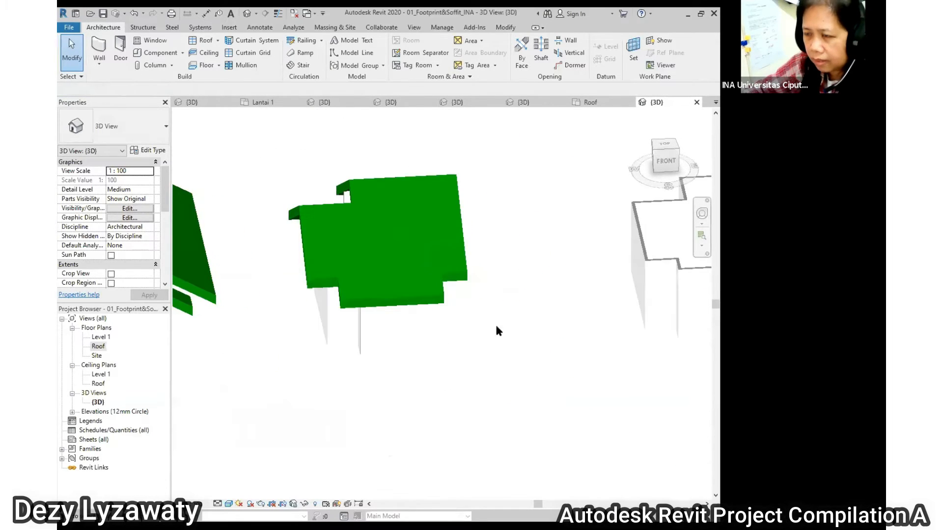
shift+middle_drag(482, 335, 504, 268)
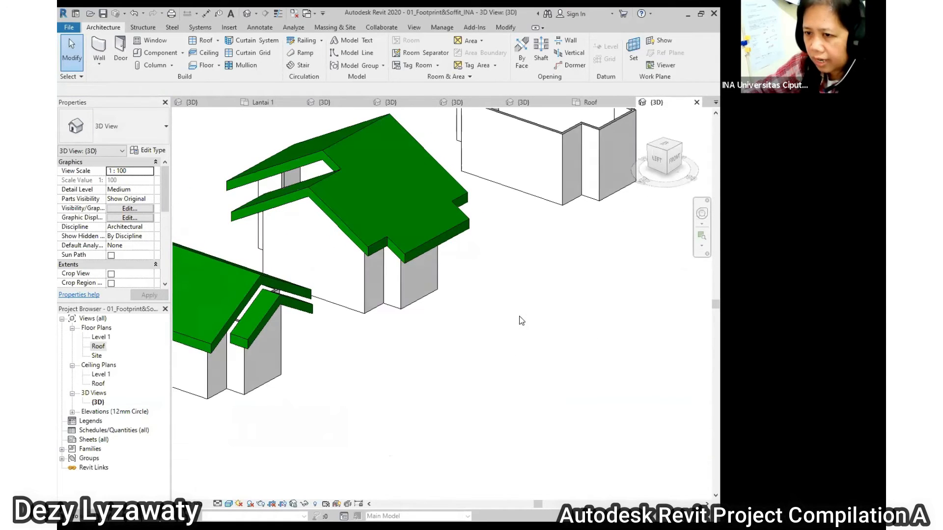
scroll(444, 196, up, 3)
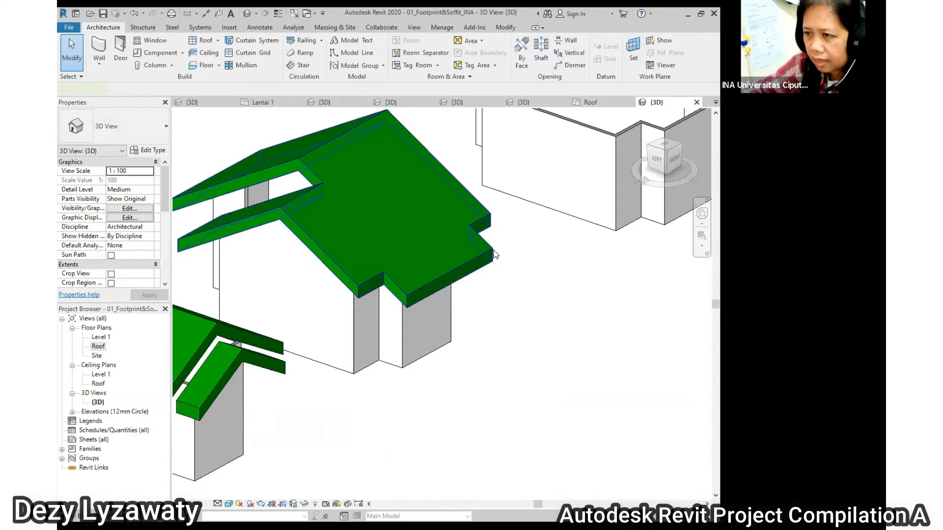
In the third roof's footprint, turn on Defines Slope for the short edges flanking the south projection and off for the projection's end edge
click(494, 253)
click(476, 52)
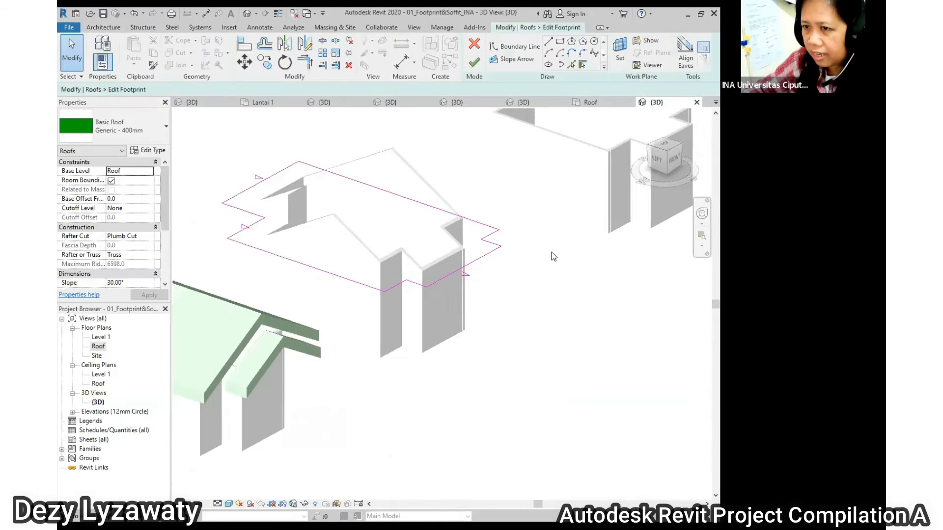
scroll(386, 311, up, 3)
click(387, 293)
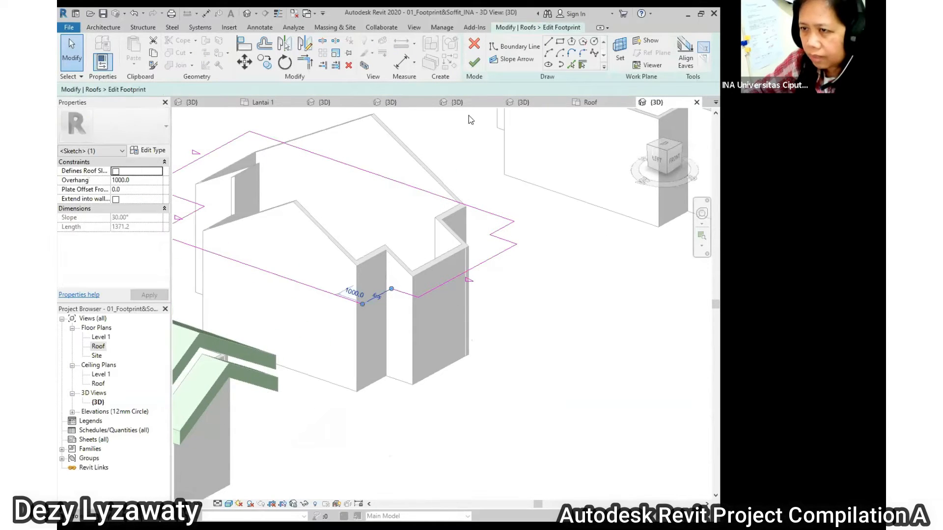
click(502, 229)
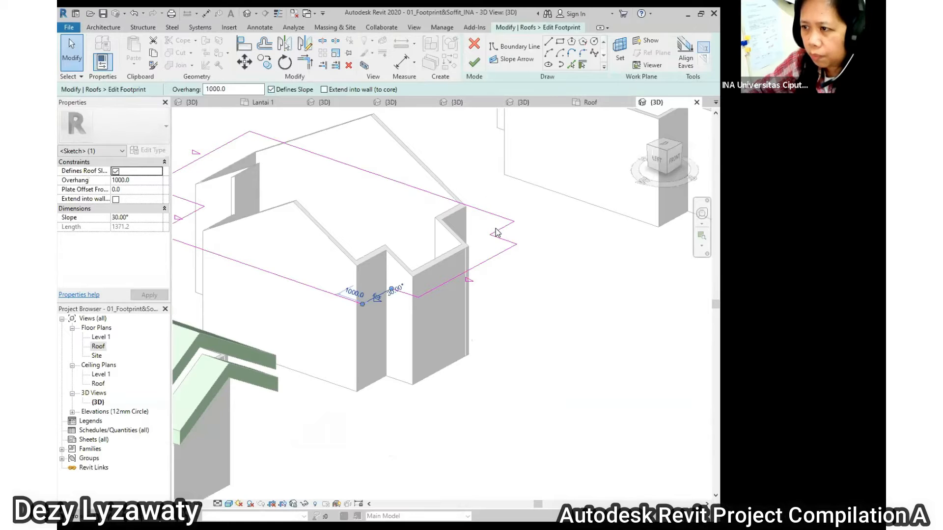
click(490, 259)
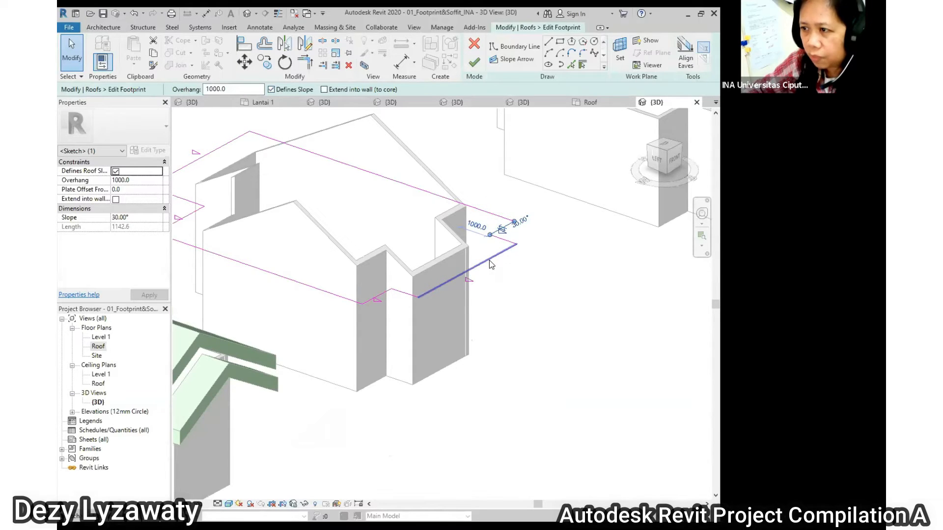
click(293, 91)
click(282, 91)
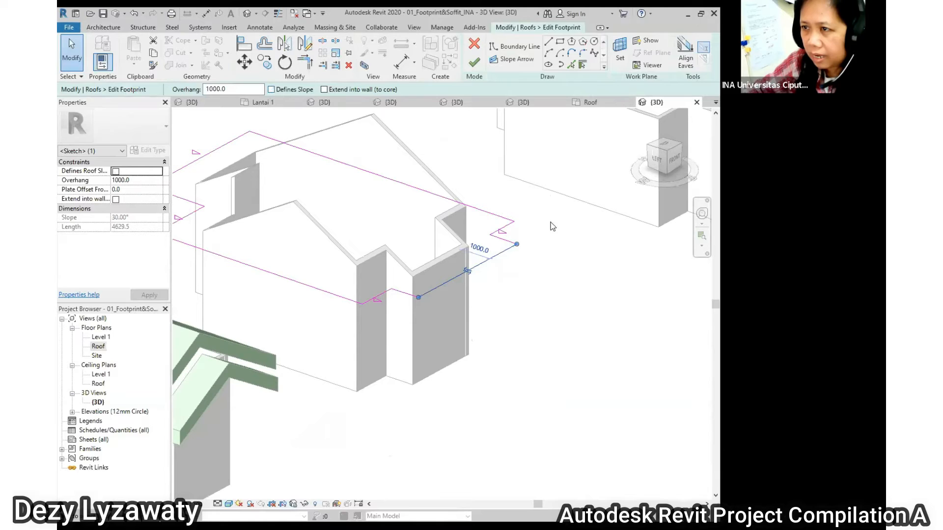
Turn on Defines Slope for both short side edges of the south projection and finish the footprint
click(511, 246)
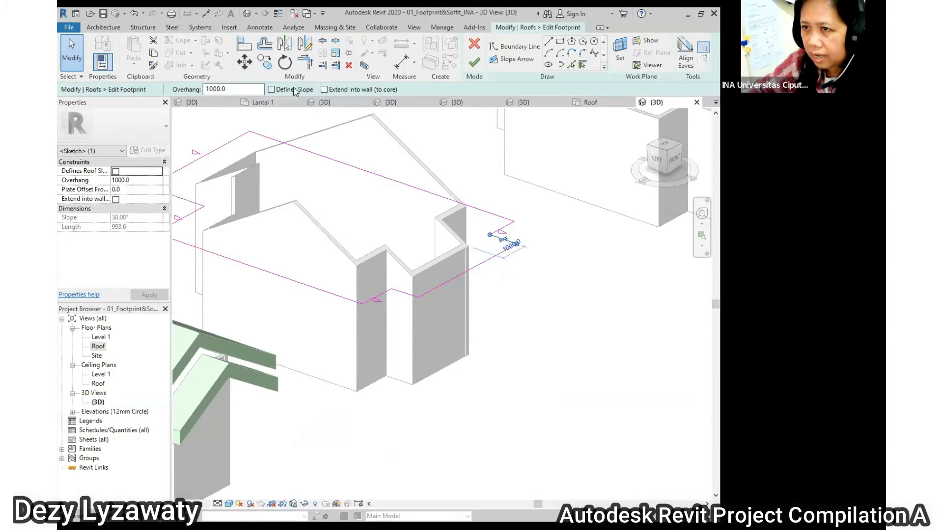
click(405, 294)
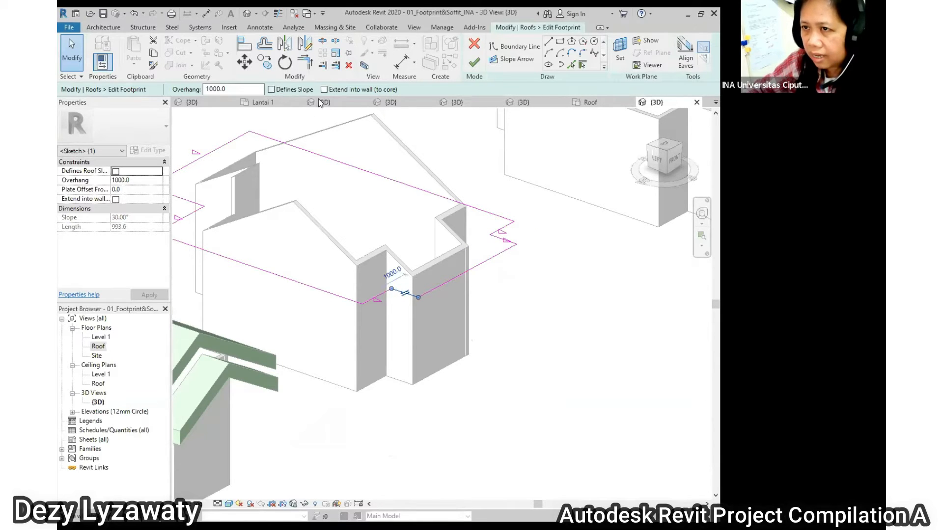
click(612, 349)
middle_drag(612, 349, 687, 403)
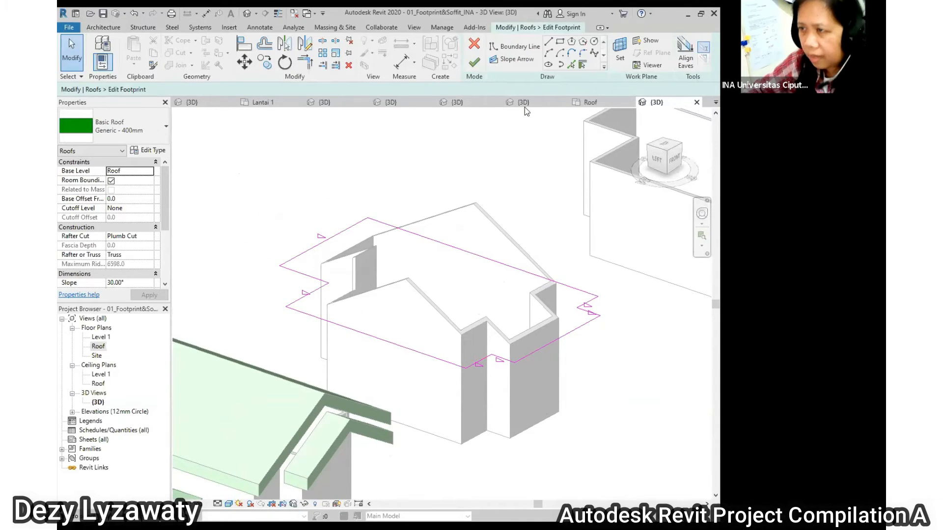
click(474, 62)
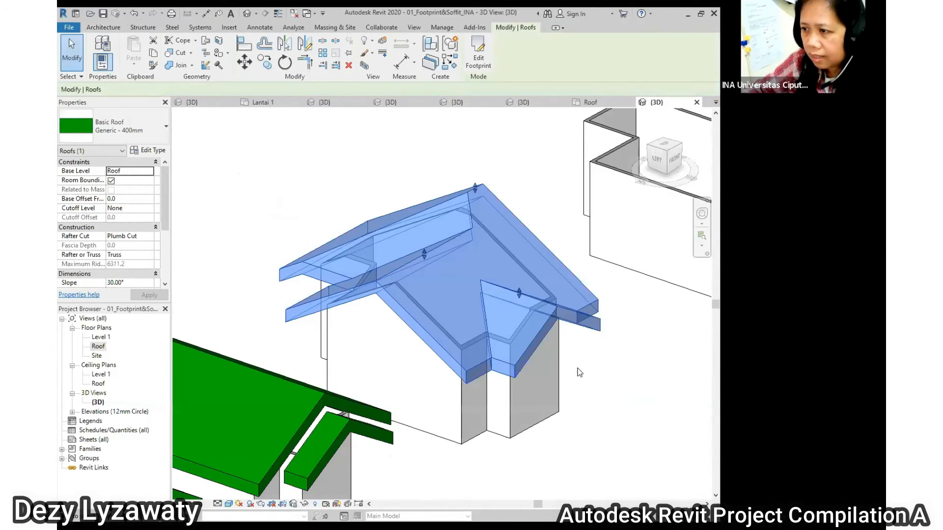
Turn off Defines Slope for the north end edge of the third roof's footprint, finish the sketch and inspect the roof
click(607, 362)
shift+middle_drag(606, 362, 528, 217)
click(528, 217)
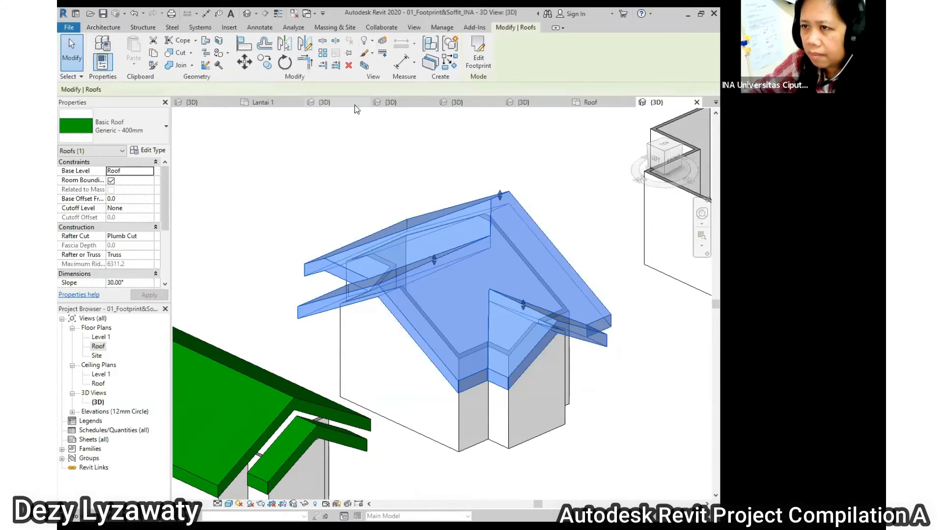
click(478, 55)
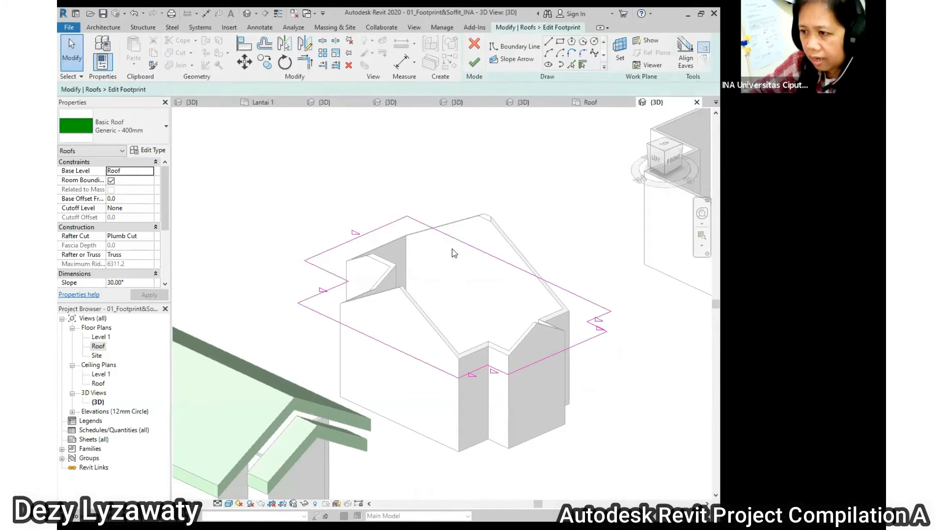
click(343, 248)
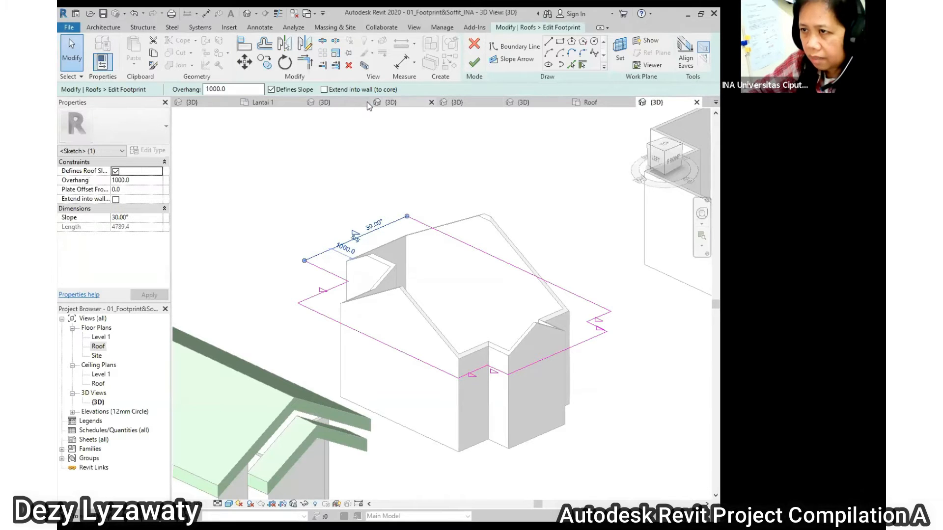
click(543, 154)
click(474, 63)
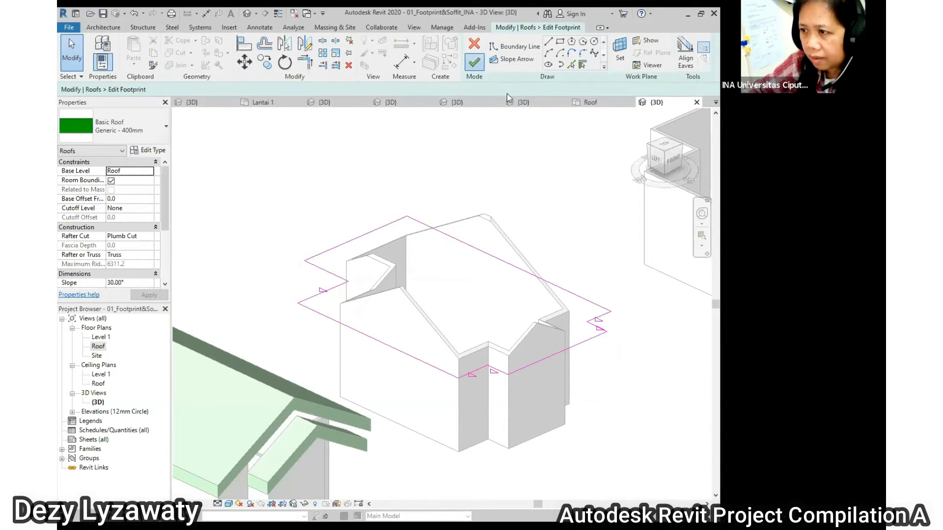
shift+middle_drag(549, 328, 290, 300)
click(599, 284)
scroll(600, 283, down, 2)
shift+middle_drag(502, 297, 510, 279)
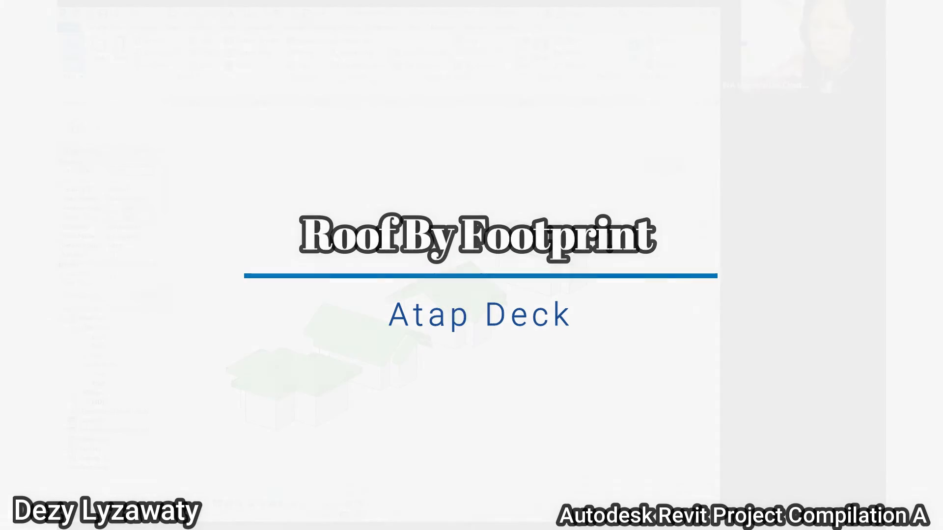
Turn off Defines Slope for all edges of the third roof's footprint and finish it as a flat deck roof
click(478, 270)
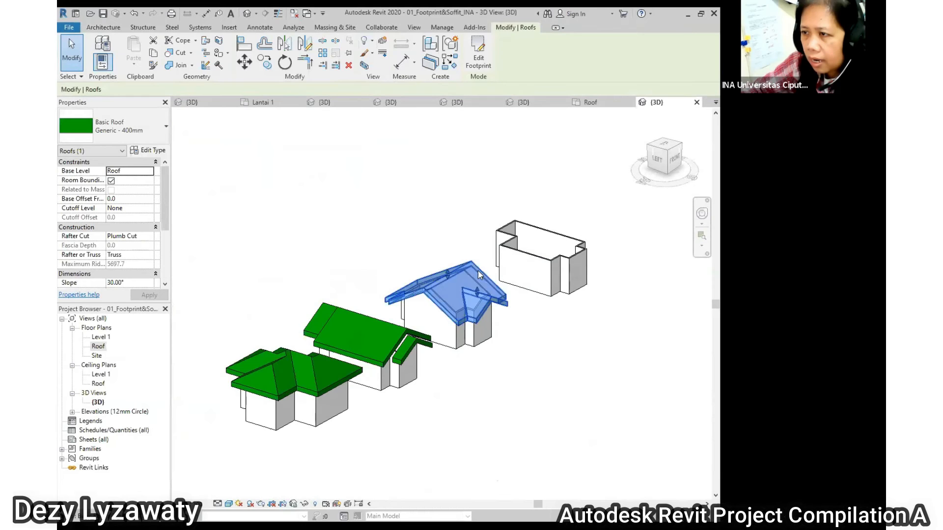
click(478, 58)
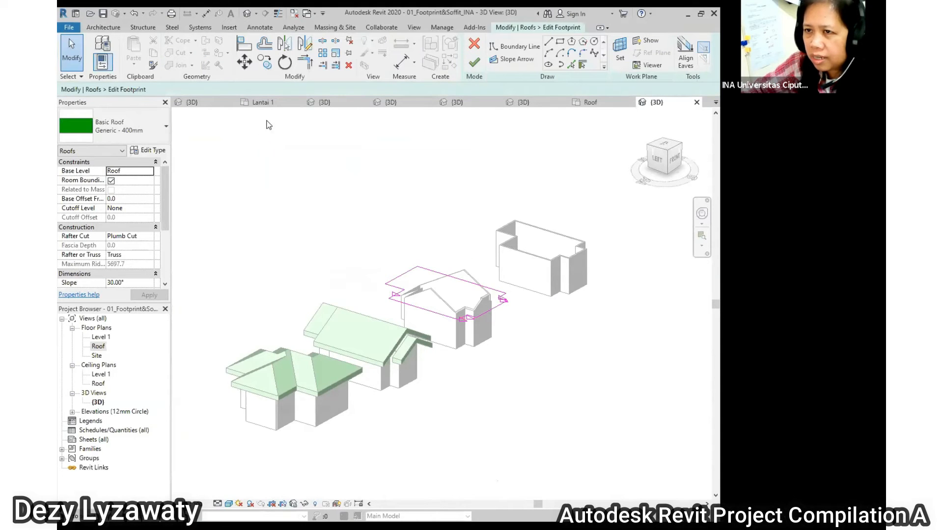
scroll(501, 299, up, 5)
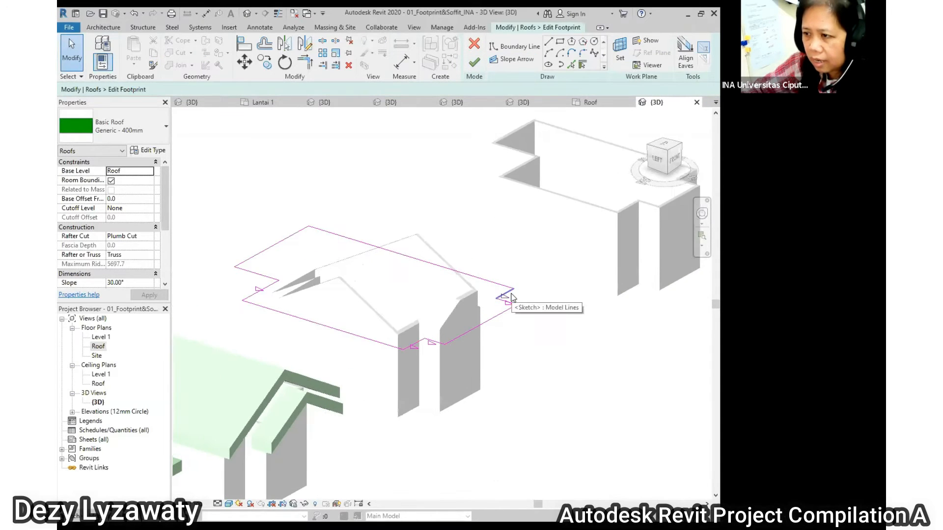
click(502, 296)
click(309, 90)
key(Tab)
click(499, 281)
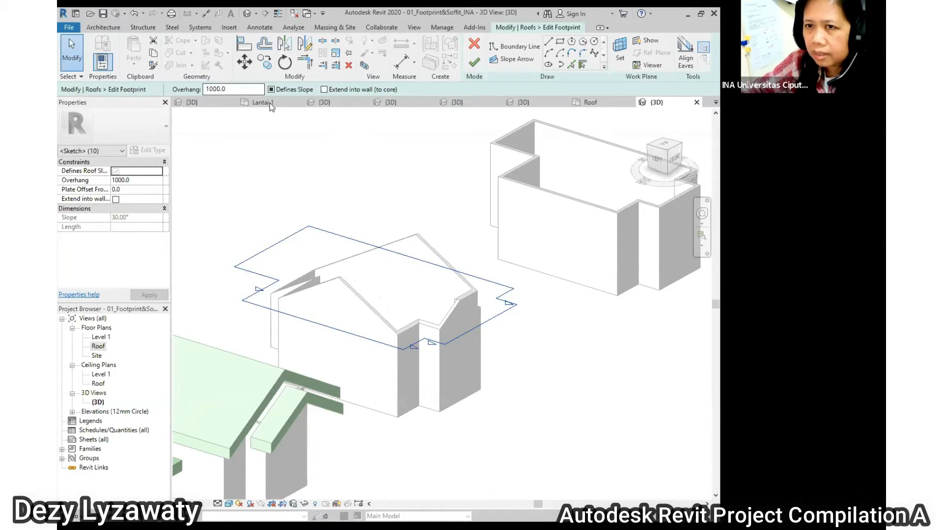
click(270, 89)
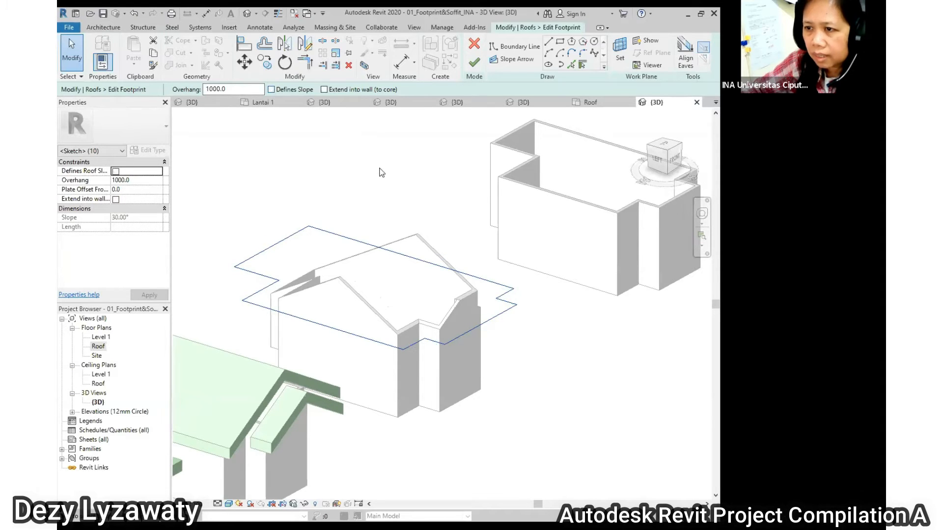
click(474, 62)
click(553, 363)
shift+middle_drag(552, 364, 368, 333)
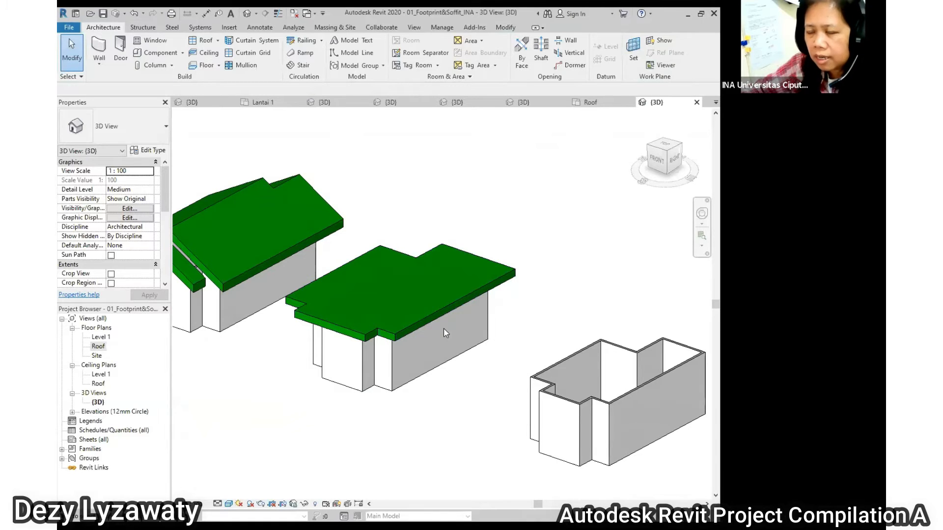
shift+middle_drag(435, 376, 573, 369)
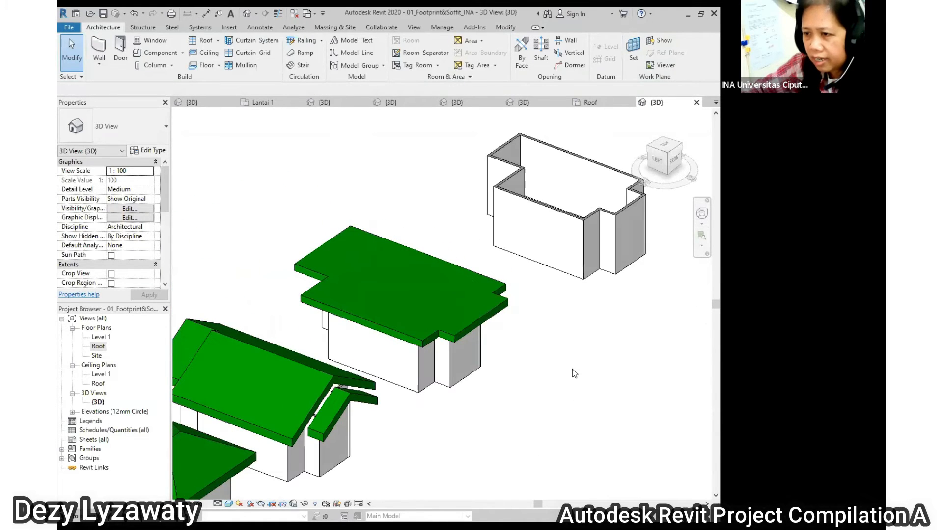
scroll(545, 325, down, 2)
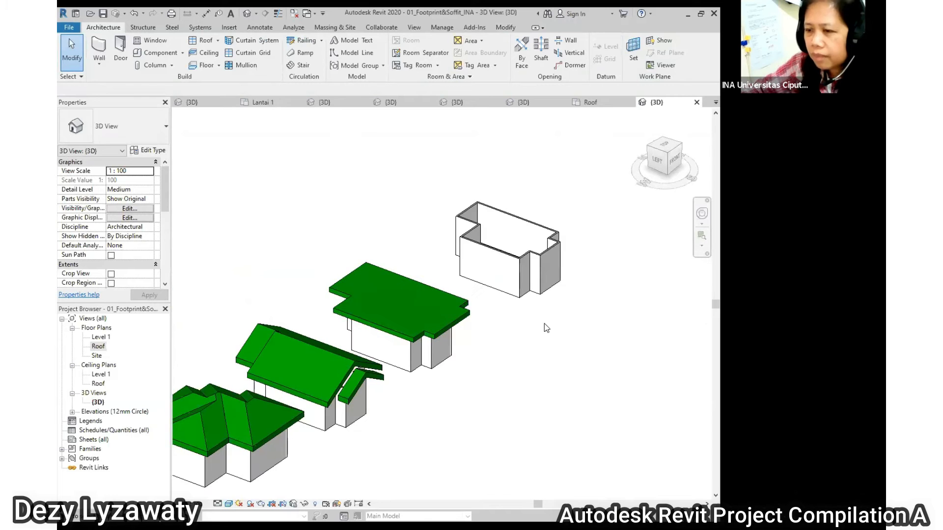
In the Roof floor plan, start a Roof Soffit boundary for the fourth building with a 1000 mm offset
scroll(519, 201, up, 3)
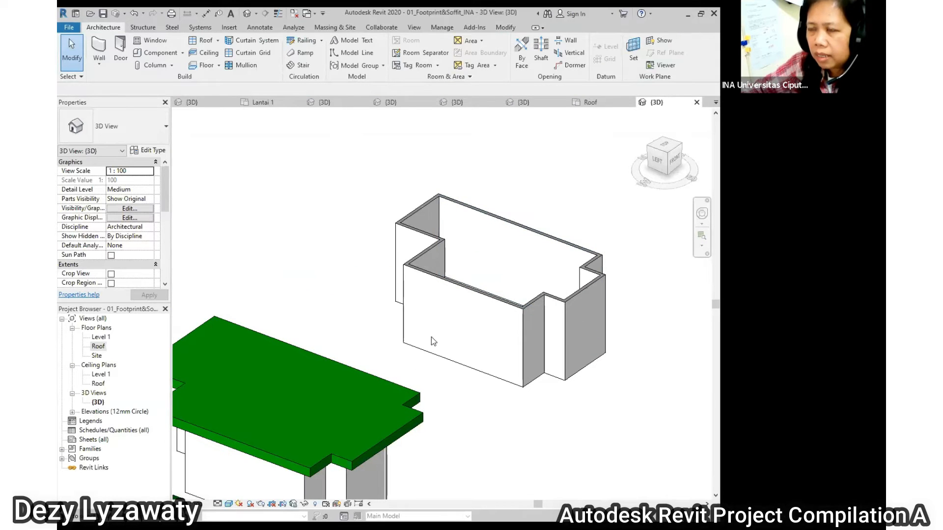
double_click(98, 346)
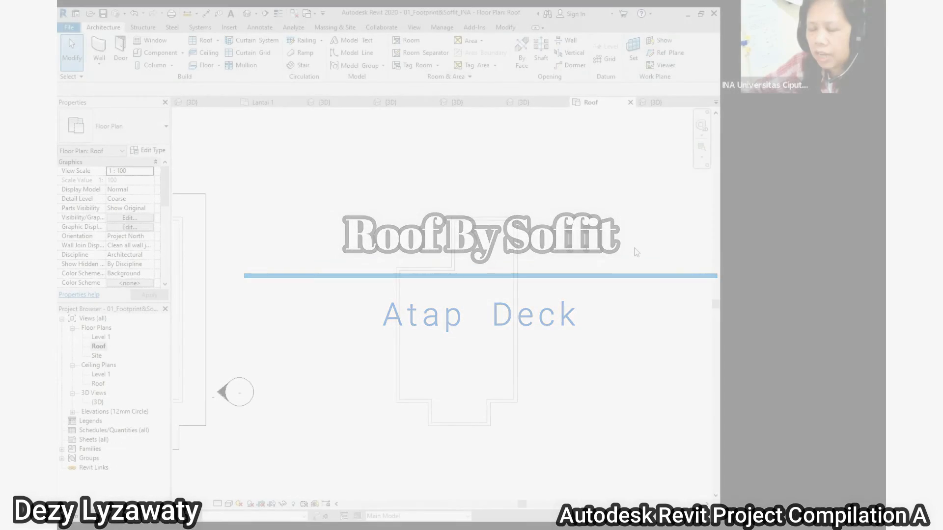
scroll(548, 330, down, 1)
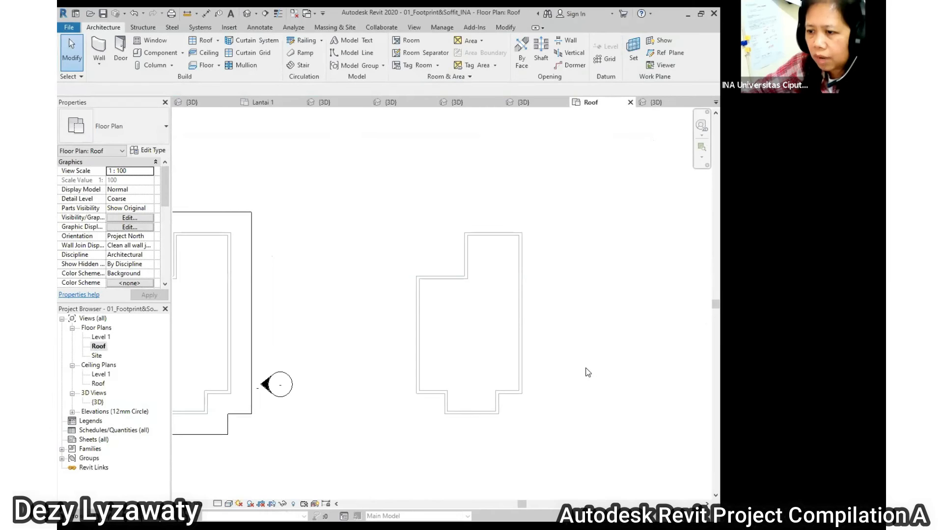
scroll(588, 372, up, 1)
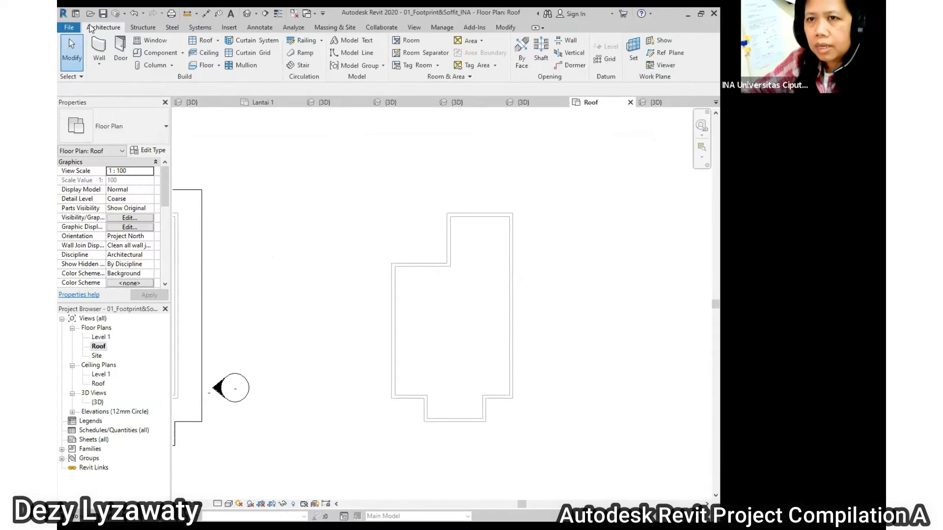
click(217, 40)
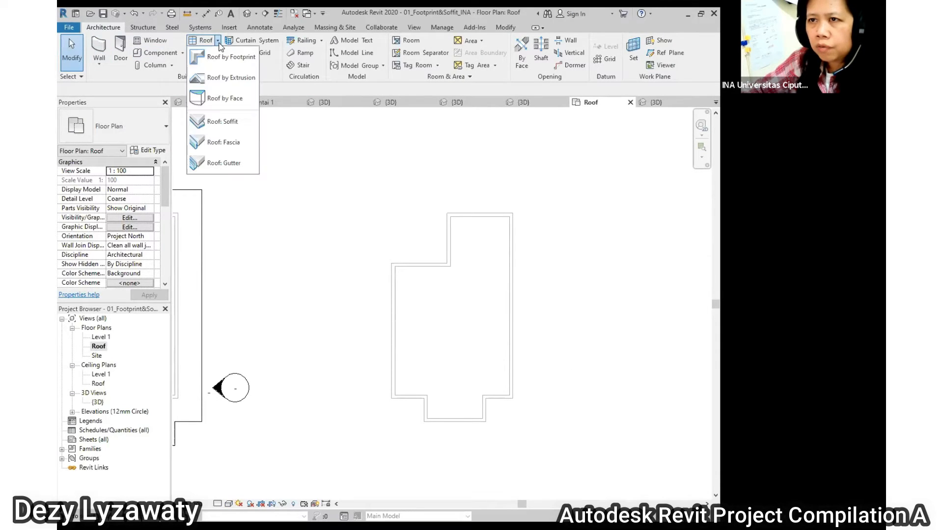
click(226, 122)
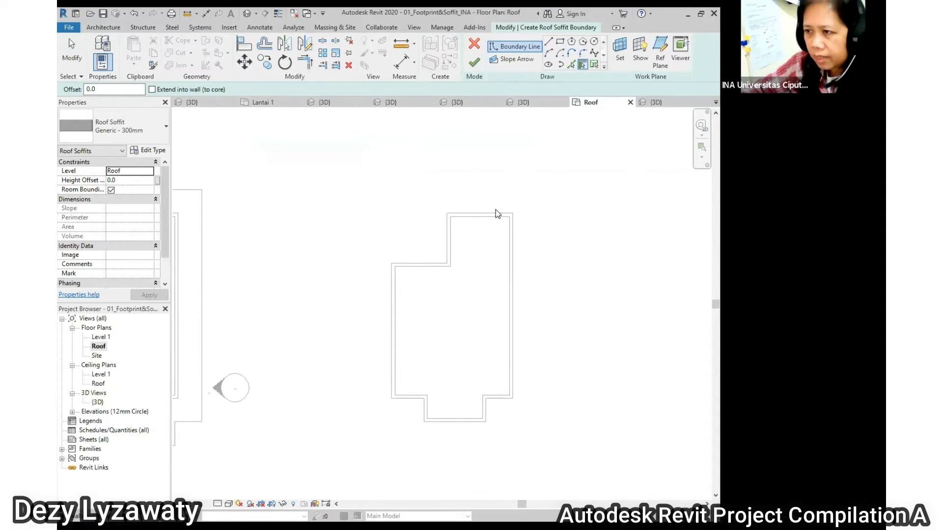
double_click(100, 89)
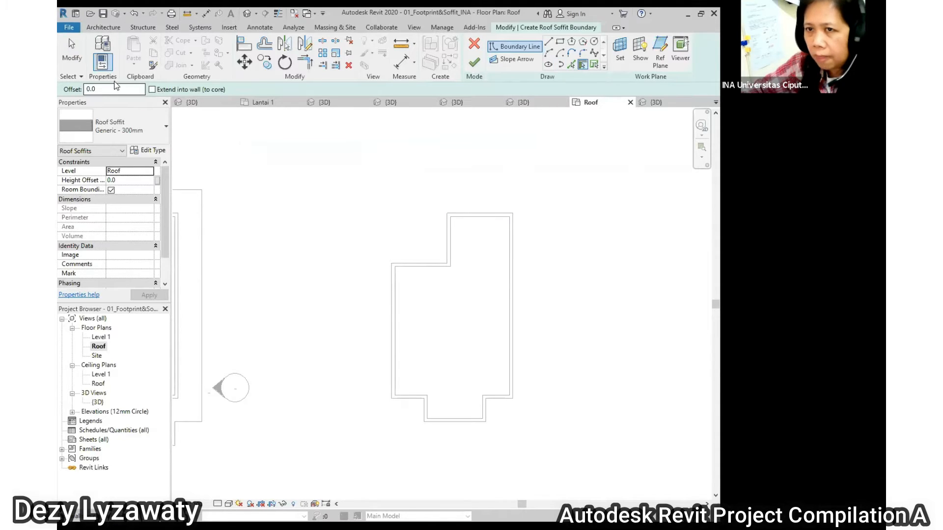
text(1000)
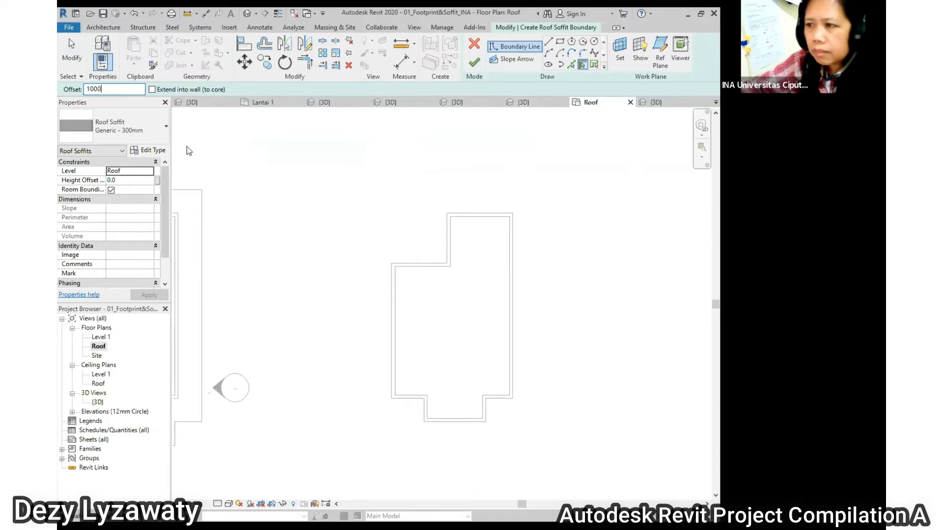
key(Return)
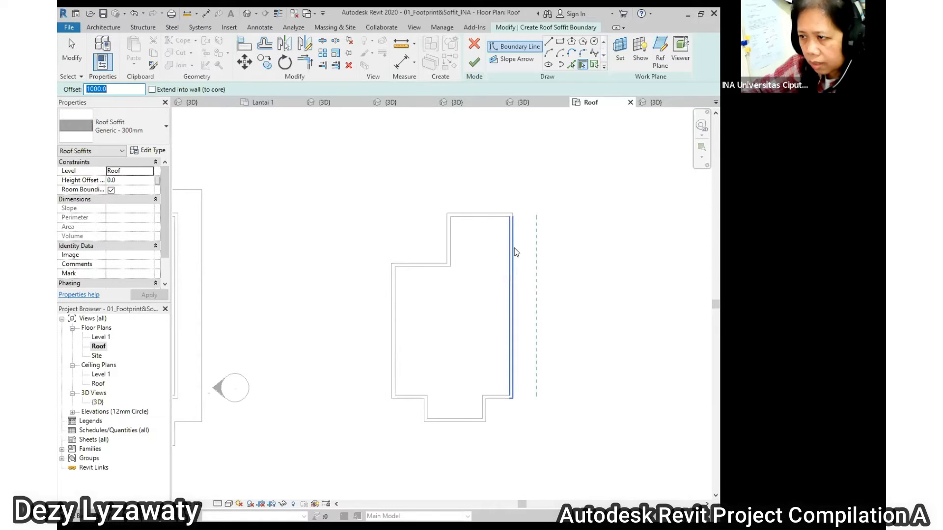
Create the soffit boundary lines by picking the fourth building's outer walls all the way around, offset outward
click(501, 215)
click(516, 256)
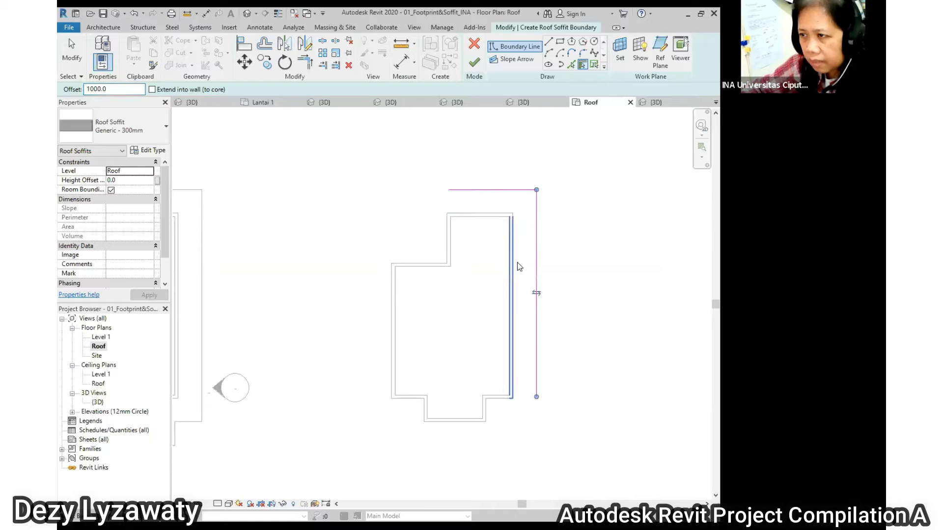
click(485, 416)
click(462, 422)
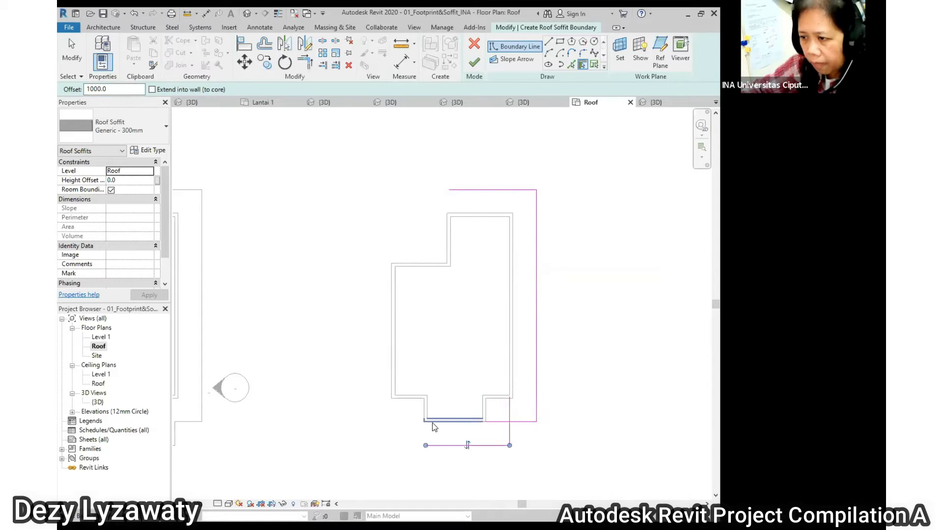
click(424, 413)
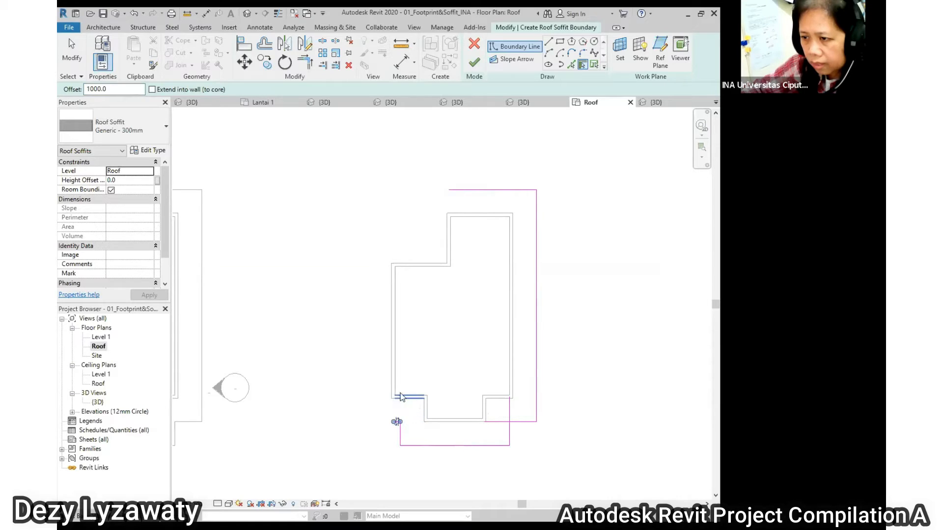
click(392, 373)
click(420, 267)
click(448, 234)
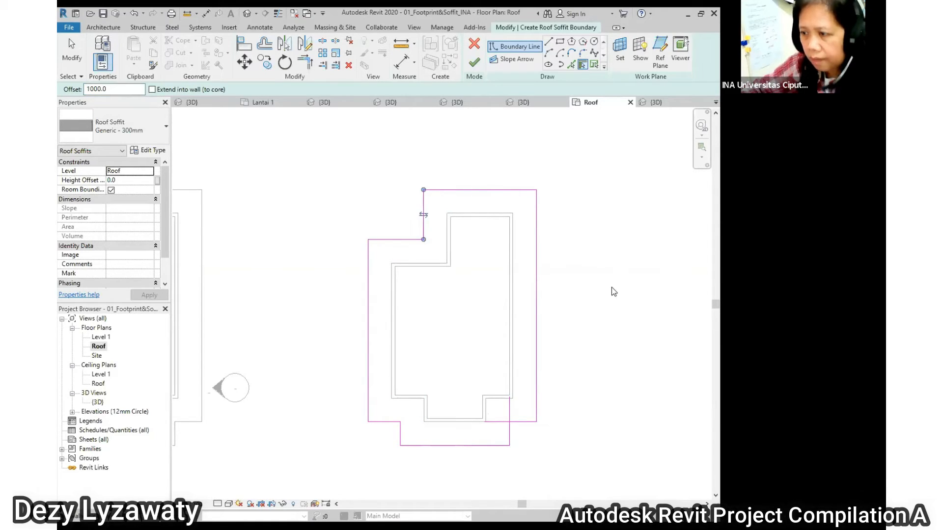
Trim the crossing boundary lines at the soffit's southeast step into a corner, finish the soffit and view it in 3D
click(305, 62)
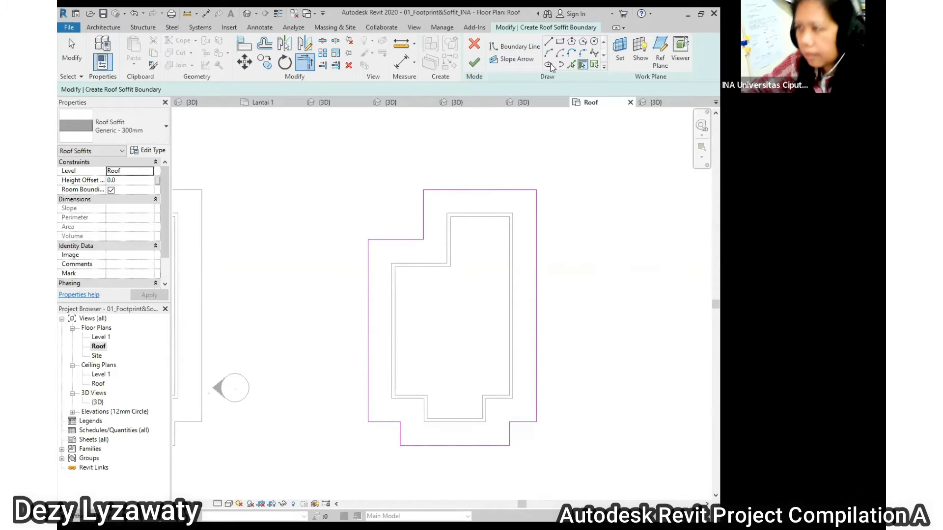
click(474, 62)
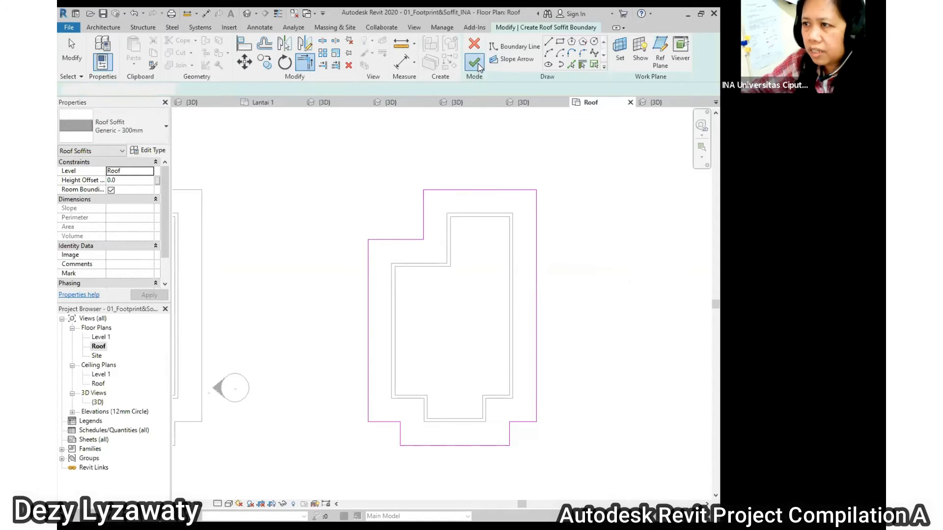
scroll(477, 263, down, 3)
scroll(462, 276, down, 2)
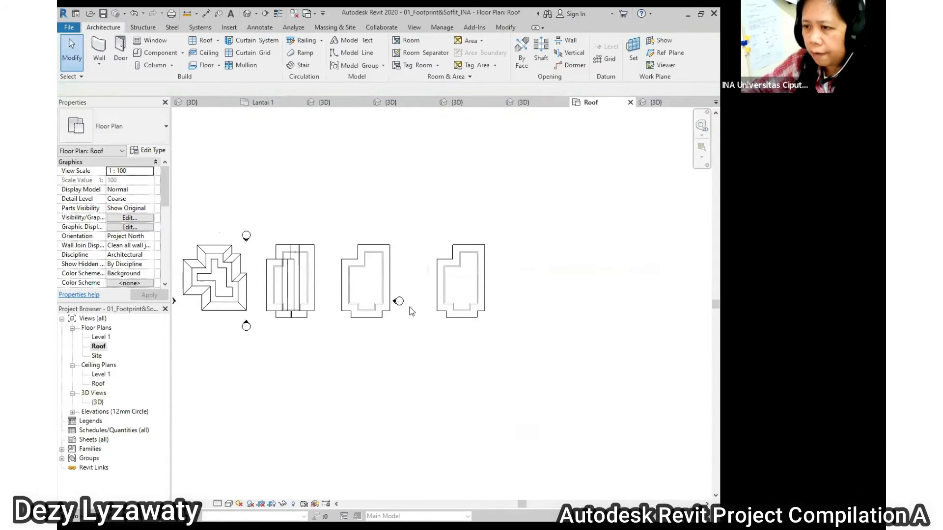
click(249, 14)
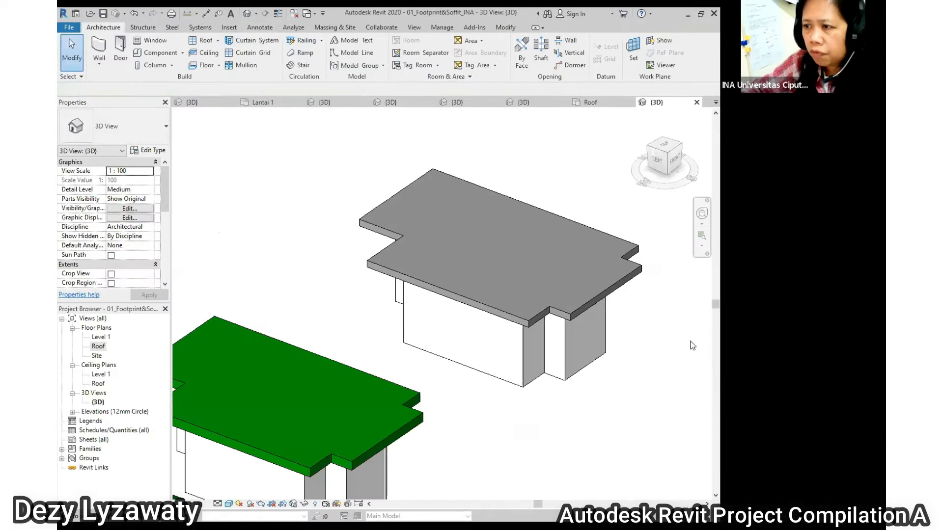
scroll(538, 271, down, 4)
scroll(611, 277, up, 4)
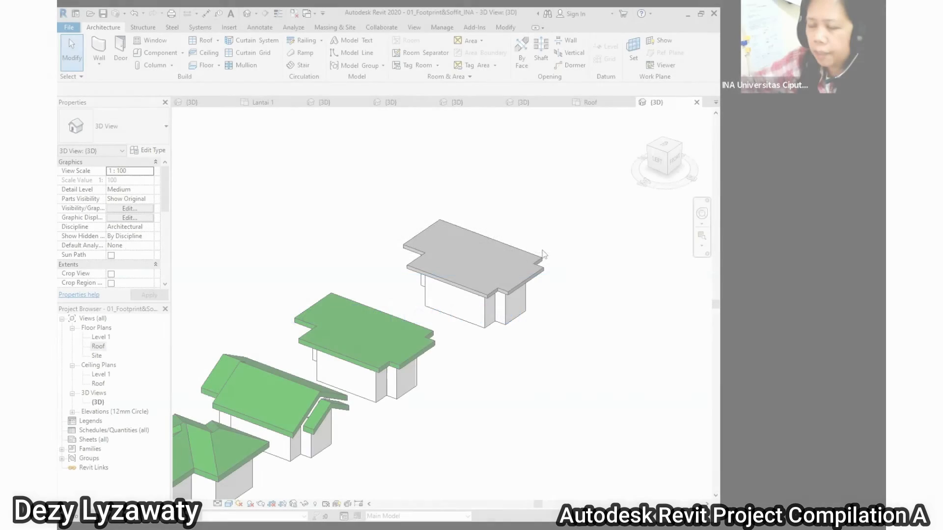
Edit the footprint of the third building's flat roof and turn on Defines Slope for its outermost short north edge
click(358, 329)
scroll(358, 328, up, 3)
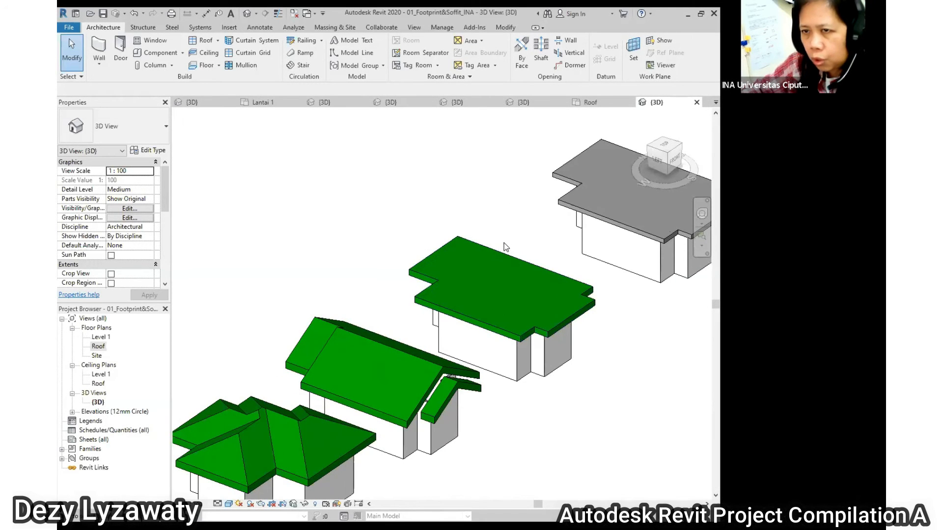
click(431, 254)
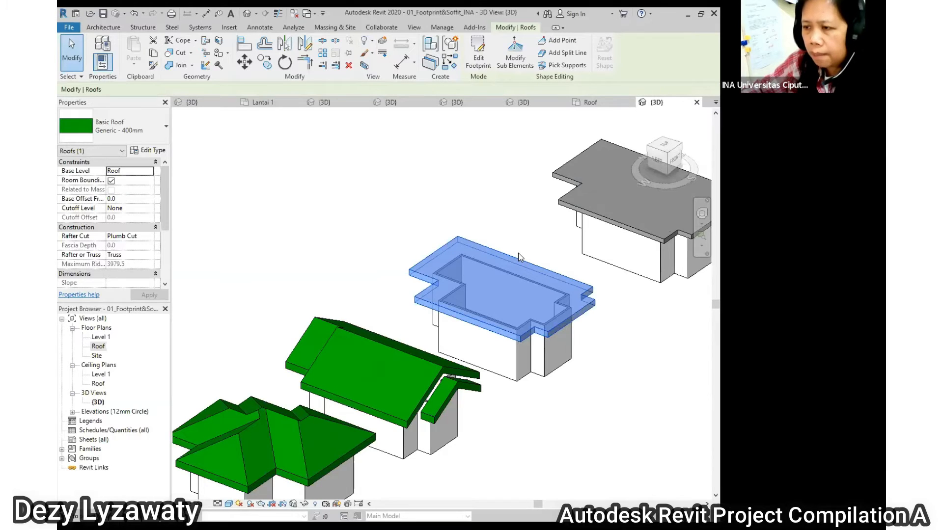
click(478, 54)
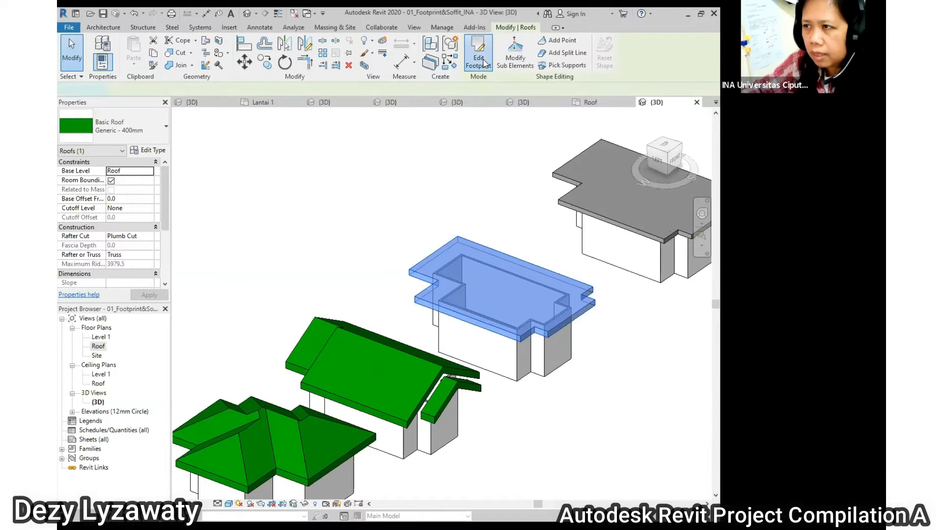
click(445, 250)
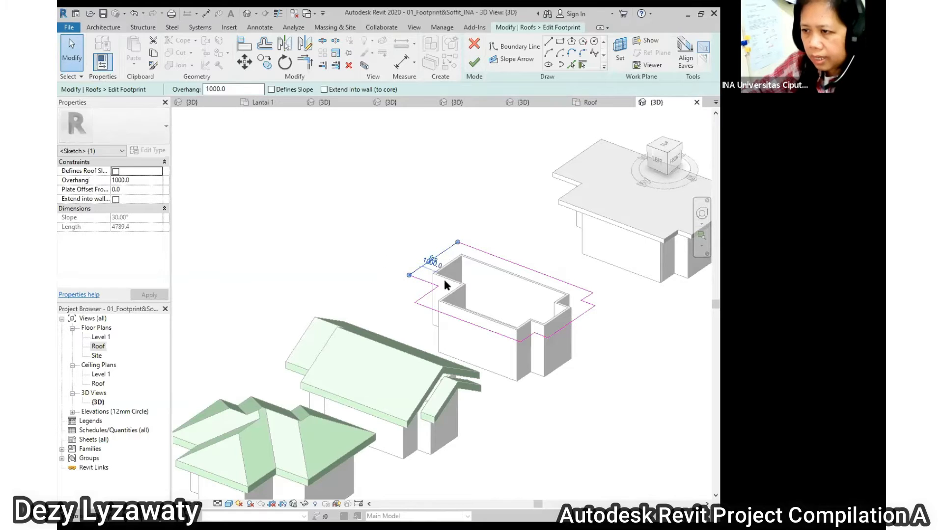
click(271, 89)
scroll(394, 252, up, 3)
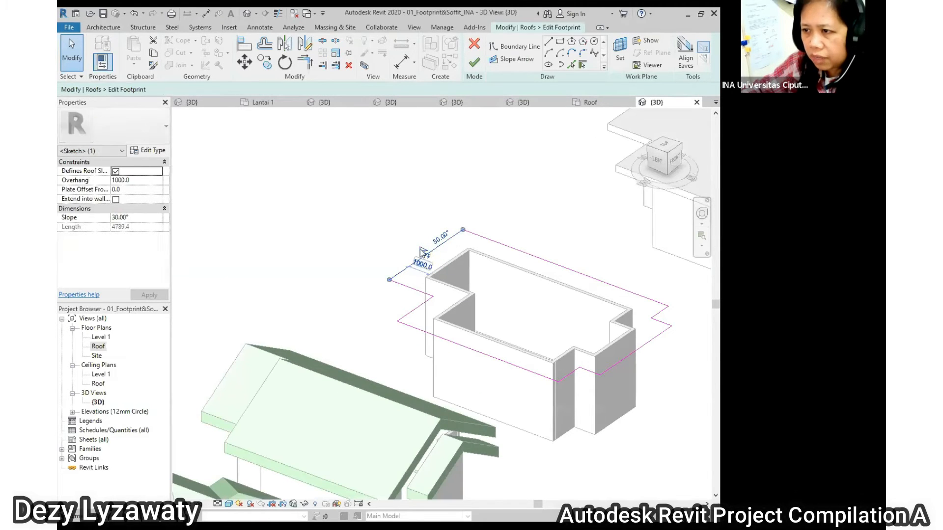
click(314, 200)
scroll(522, 368, down, 3)
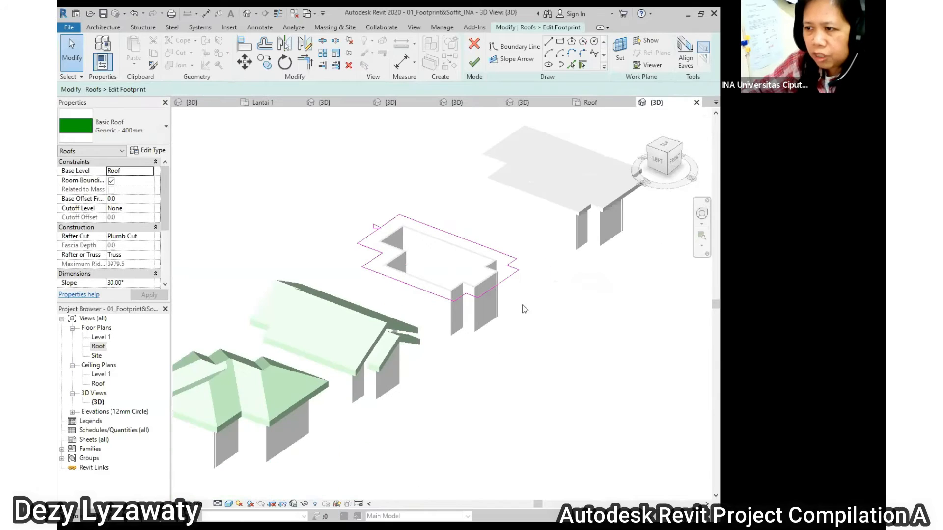
Set the slope angle of the north sloping footprint edge to 5 degrees
click(387, 227)
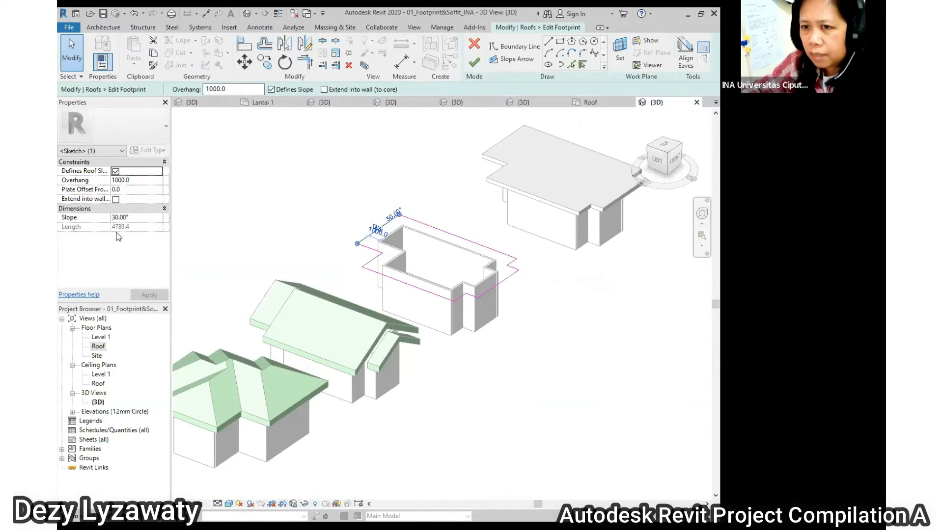
click(330, 192)
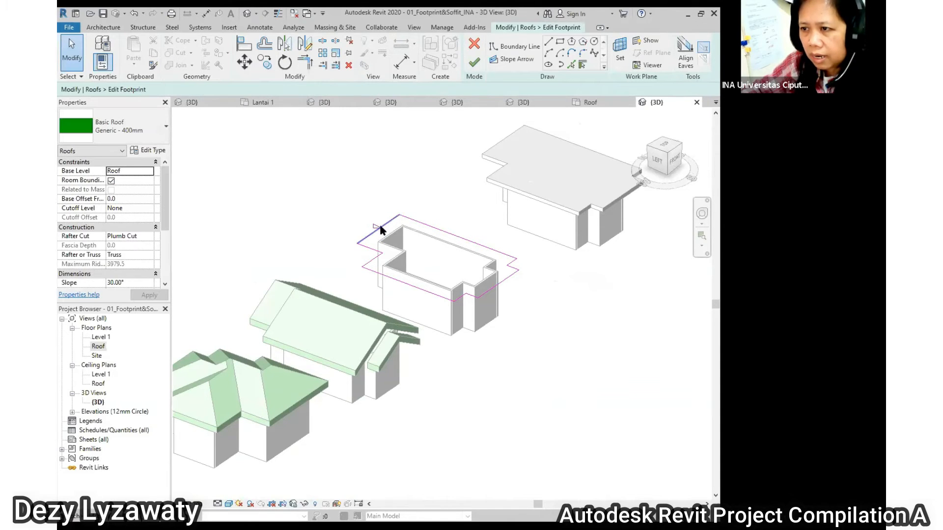
click(382, 225)
scroll(373, 210, up, 4)
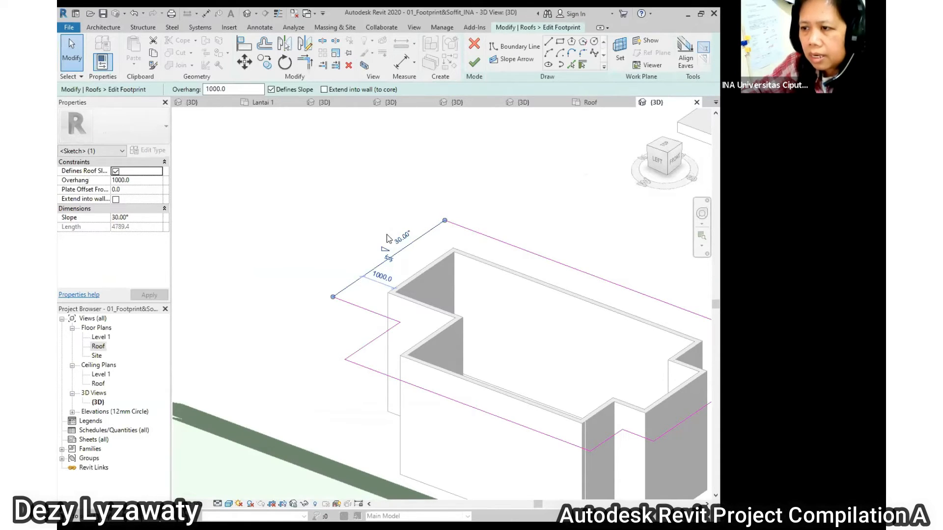
click(388, 248)
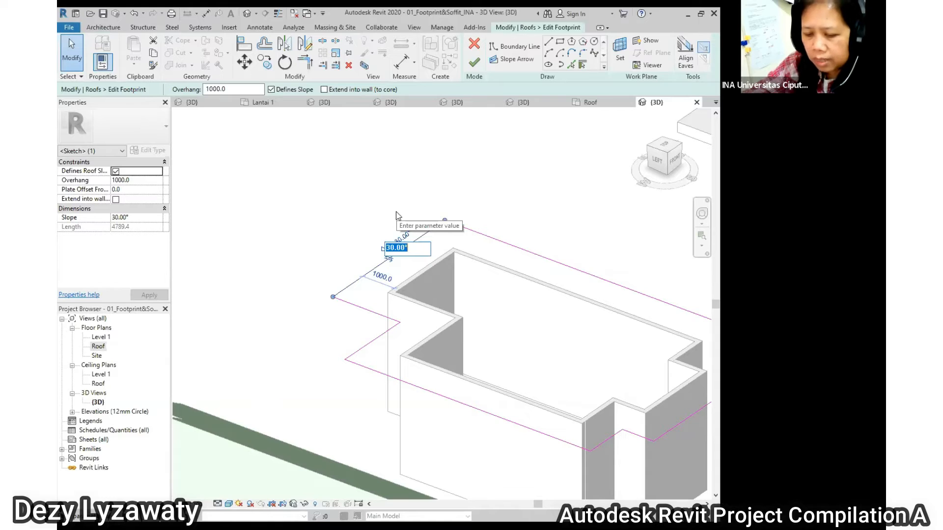
text(5)
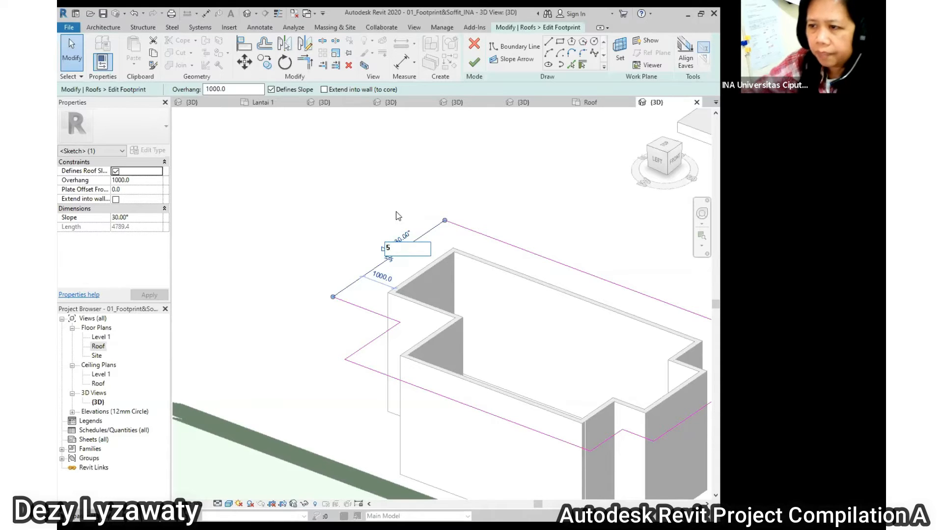
Set the slope-defining edge of the roof footprint sketch to 5° and finish the roof
key(Return)
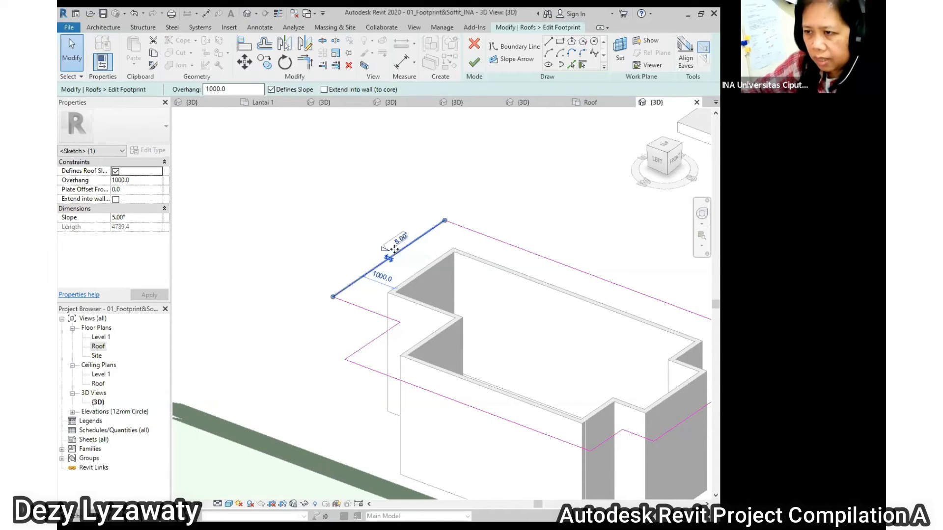
scroll(344, 236, down, 3)
click(368, 258)
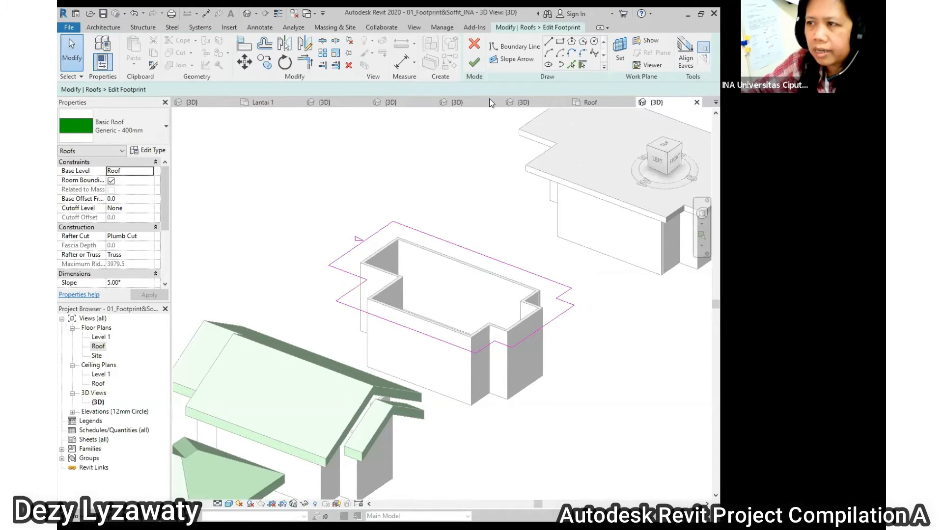
click(477, 66)
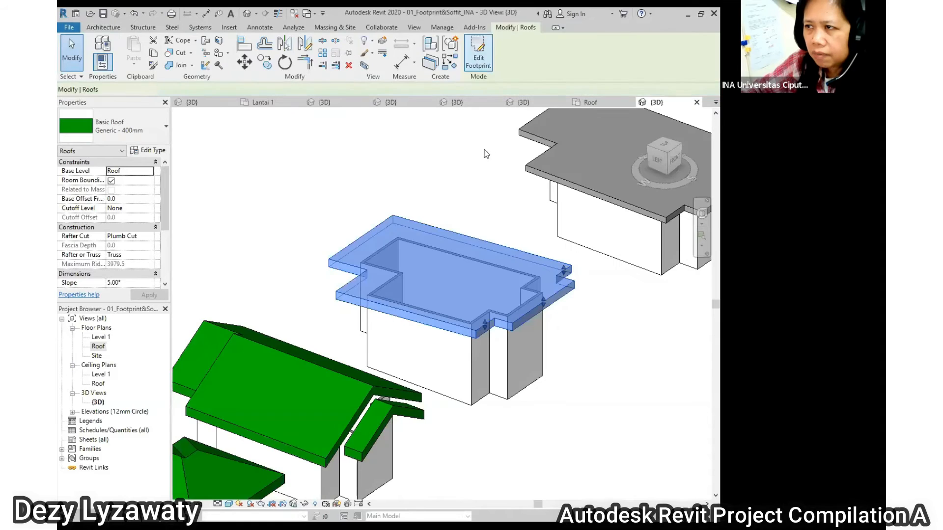
Set the slope of the single-pitch green roof beside the grey flat roof to 10°
shift+middle_drag(495, 411, 255, 314)
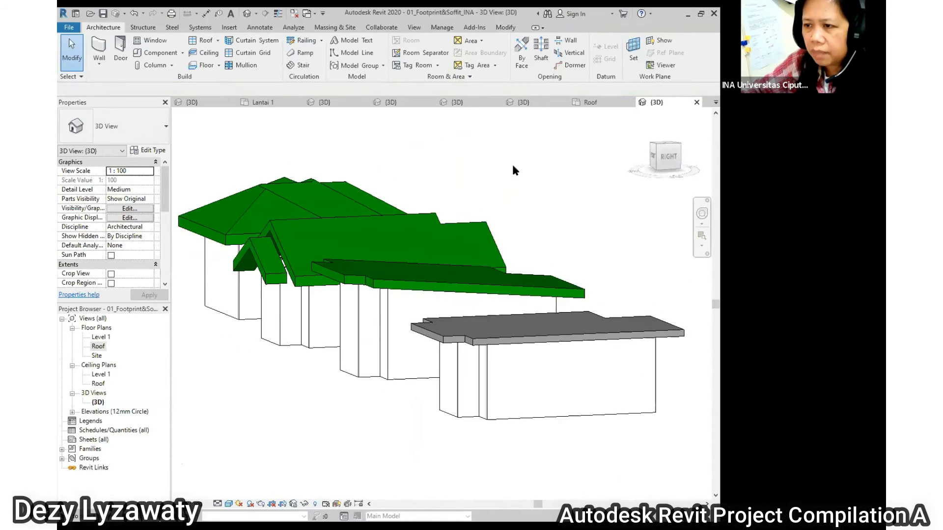
scroll(552, 230, up, 2)
click(574, 311)
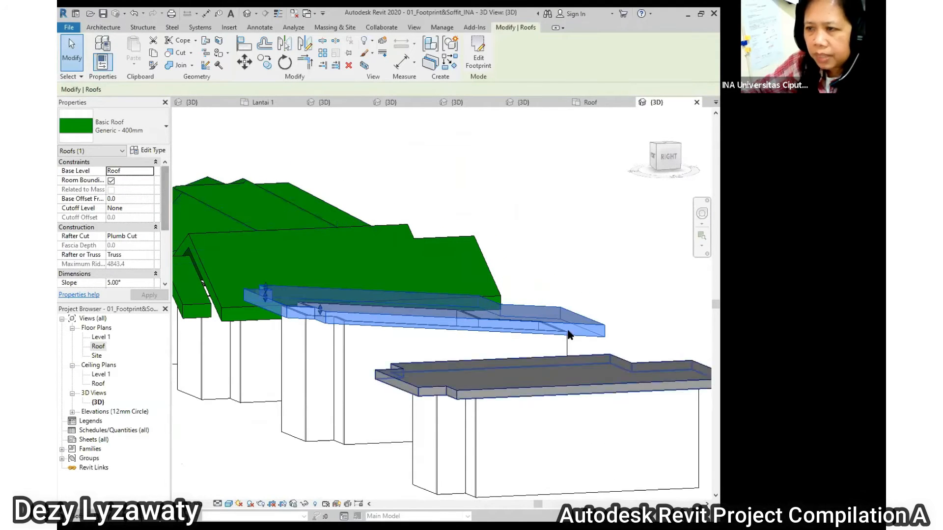
click(591, 273)
scroll(525, 269, down, 3)
shift+middle_drag(494, 338, 487, 362)
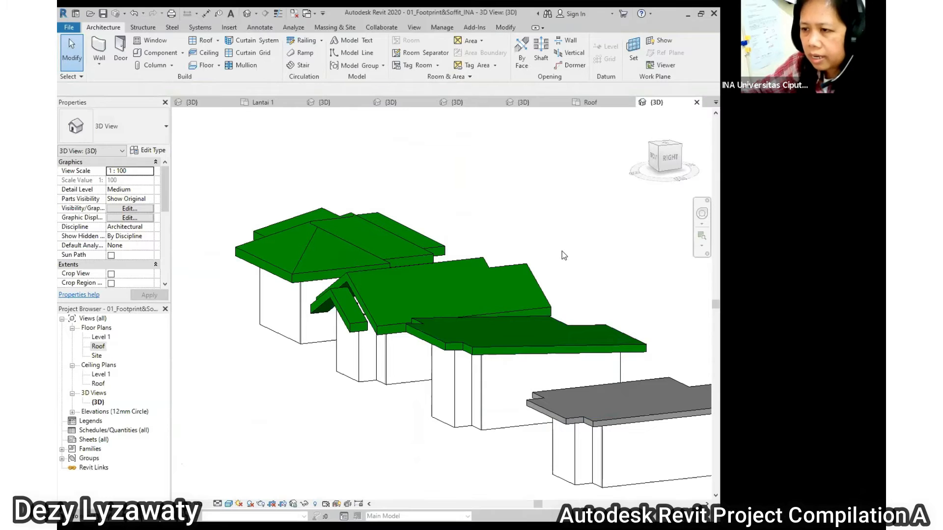
click(573, 327)
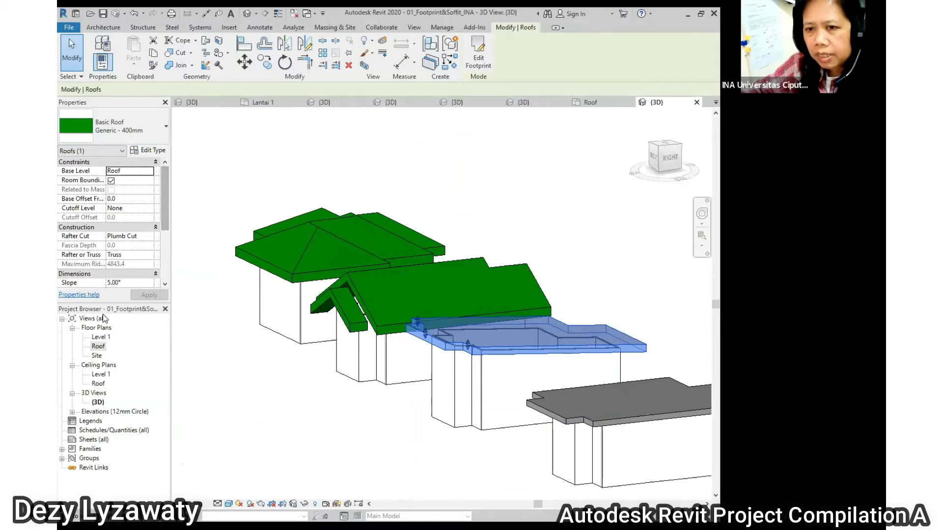
click(137, 283)
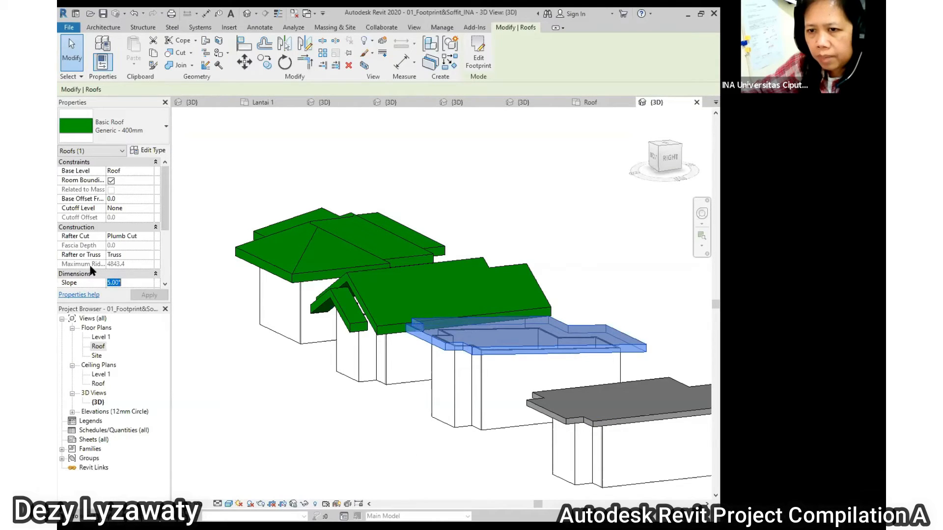
double_click(136, 284)
text(10)
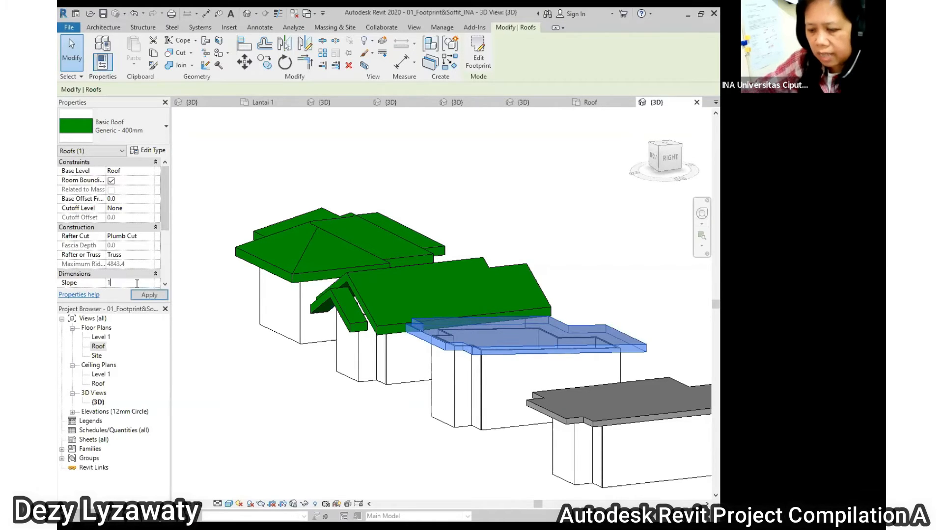
click(558, 192)
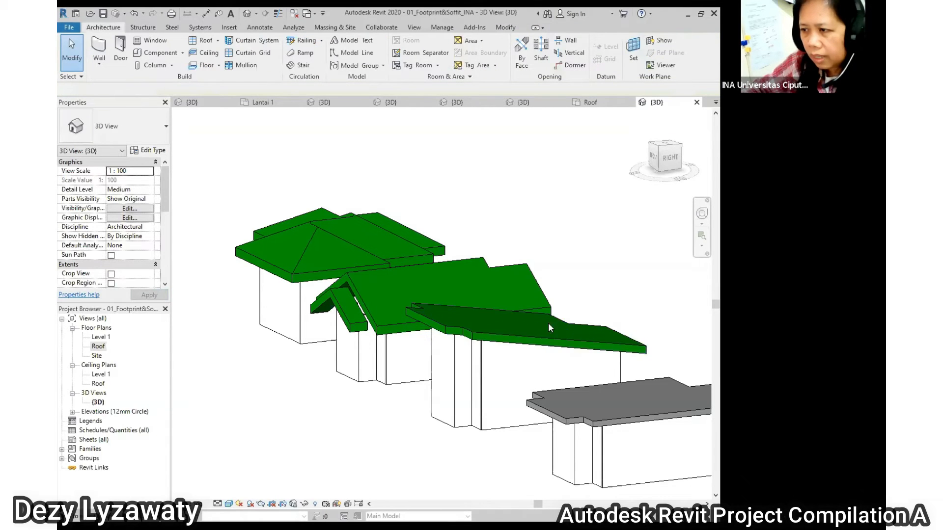
Set the slope of the hip roof to 40°
click(350, 243)
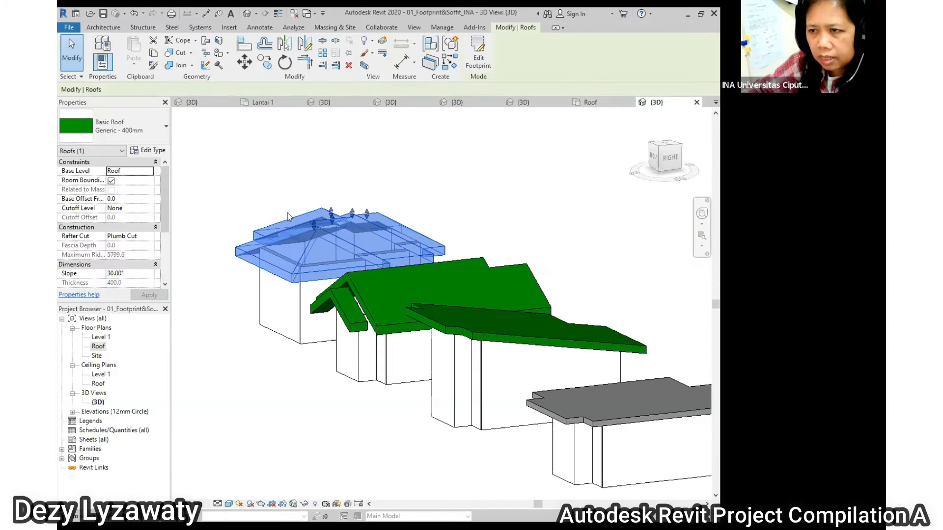
click(133, 275)
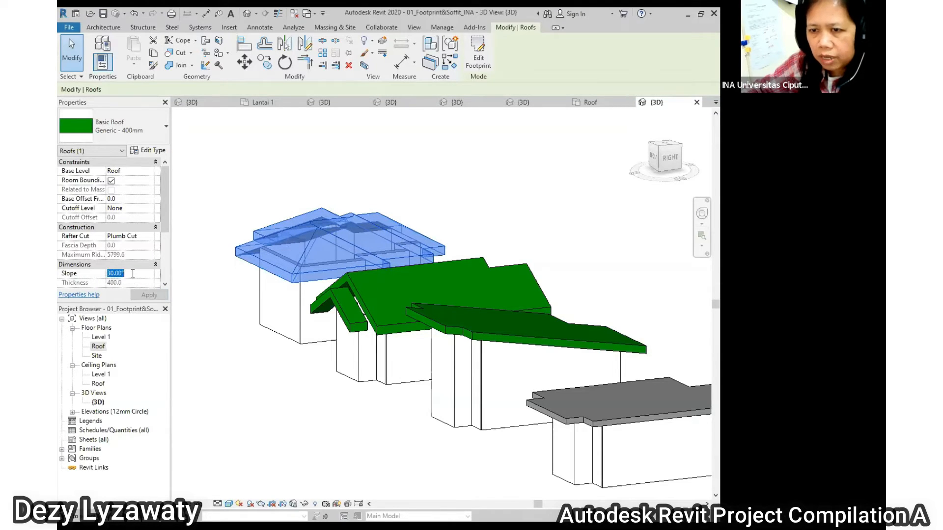
text(40)
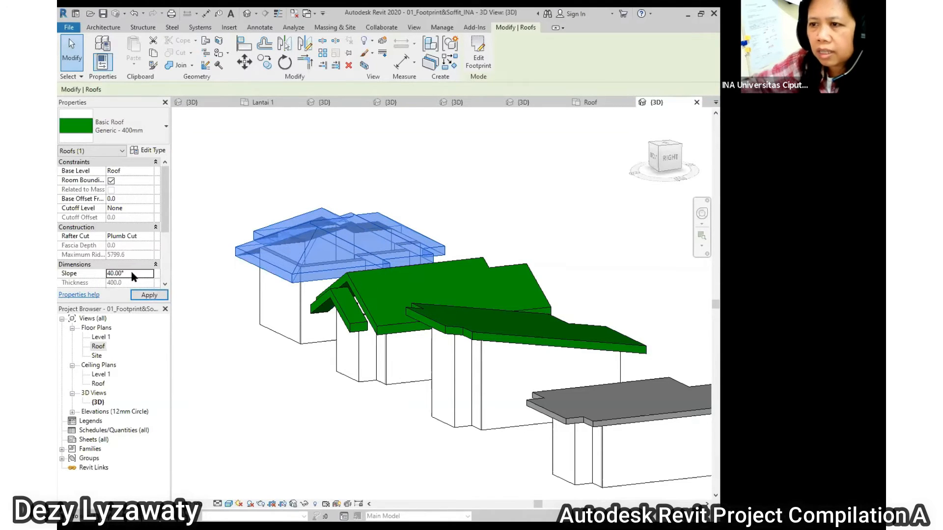
click(490, 223)
Set the slope of the gable roof between the hip roof and the single-pitch roof to 10°
shift+middle_drag(383, 280, 419, 290)
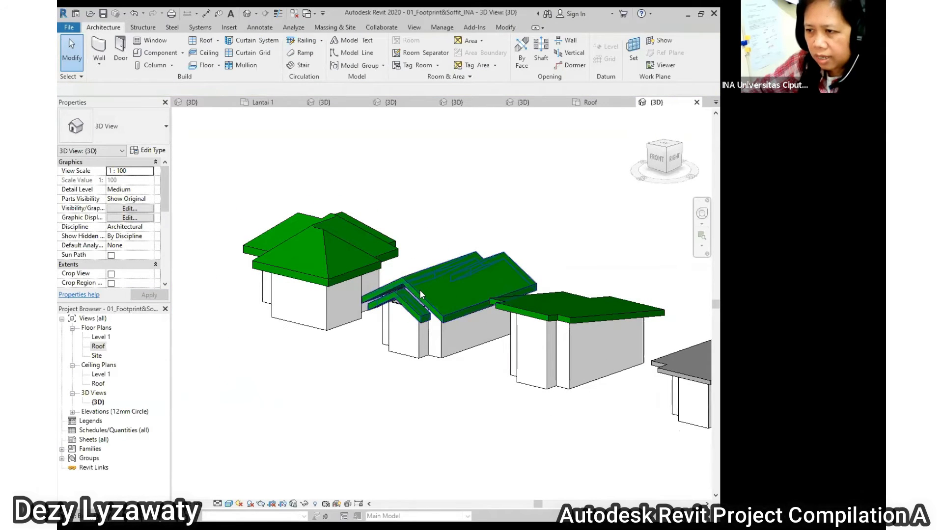
click(429, 288)
click(136, 280)
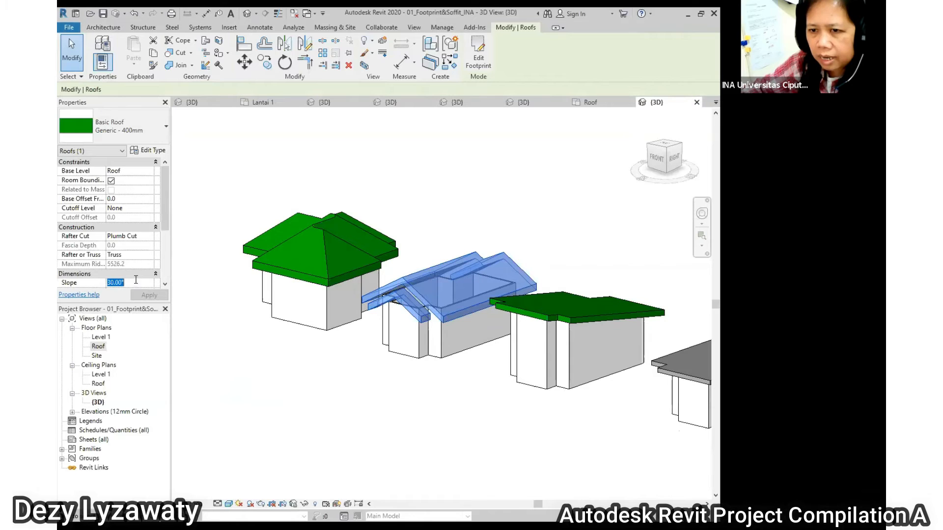
click(460, 231)
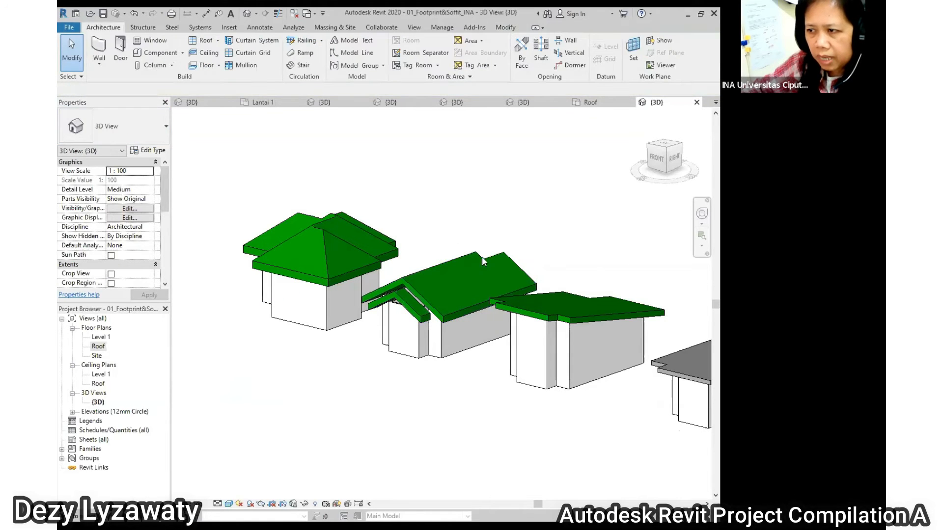
click(479, 257)
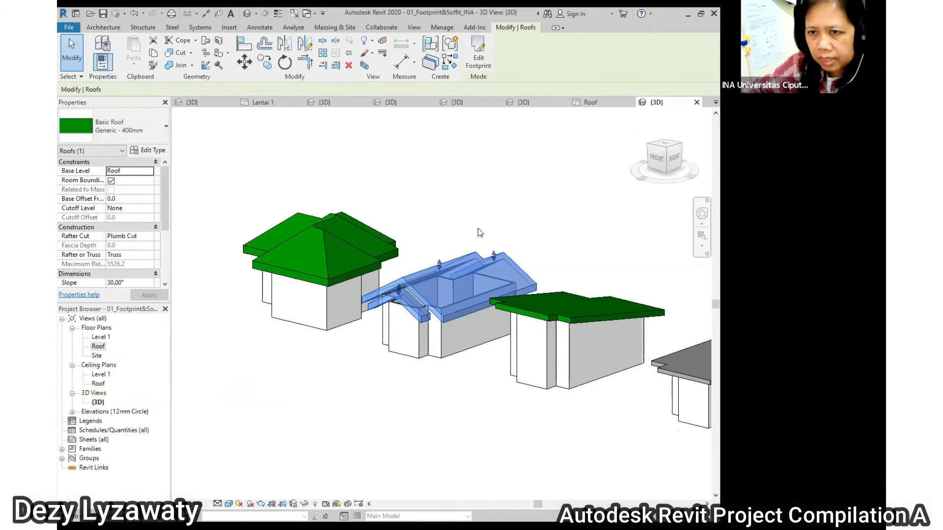
click(526, 253)
click(524, 269)
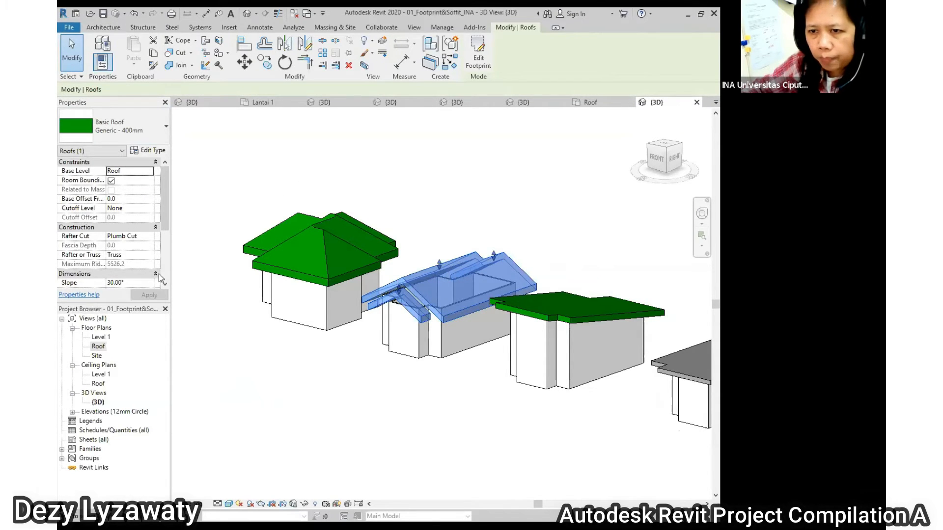
click(144, 283)
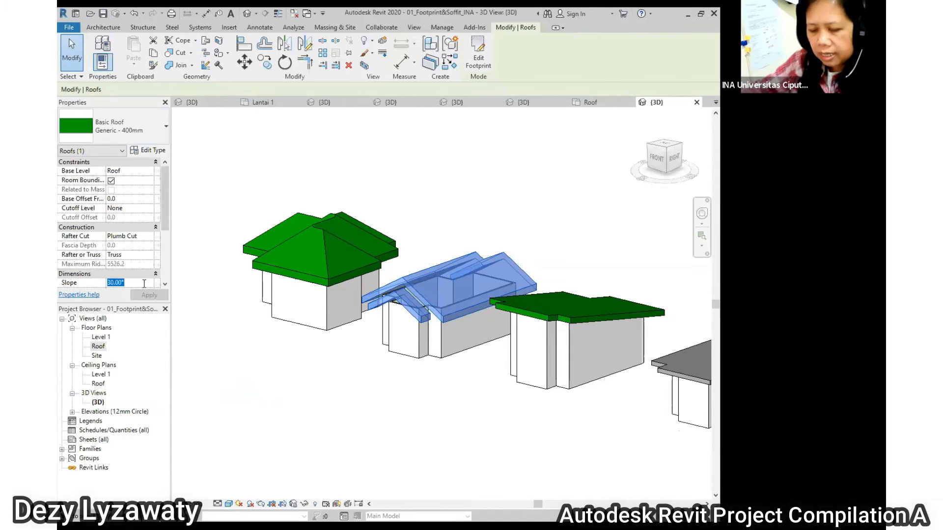
text(10)
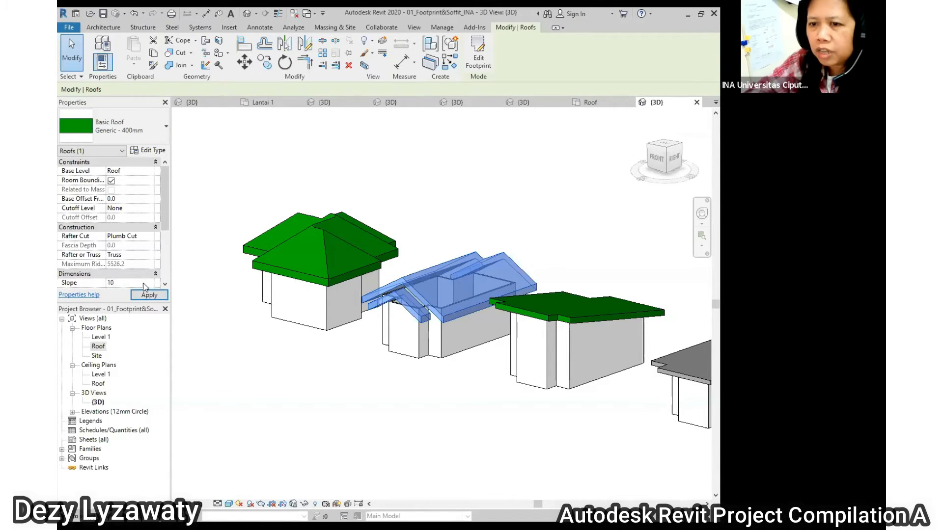
click(581, 147)
shift+middle_drag(494, 340, 580, 255)
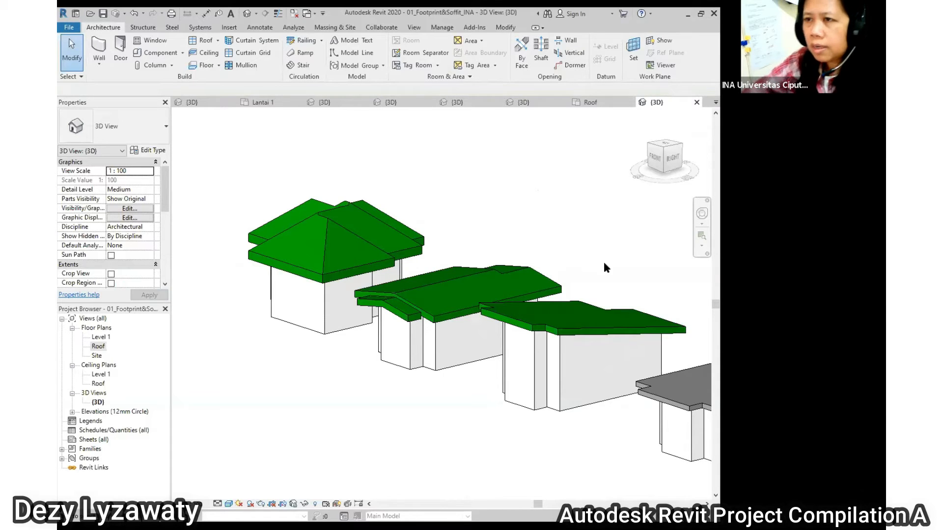
scroll(390, 225, down, 3)
scroll(474, 238, up, 2)
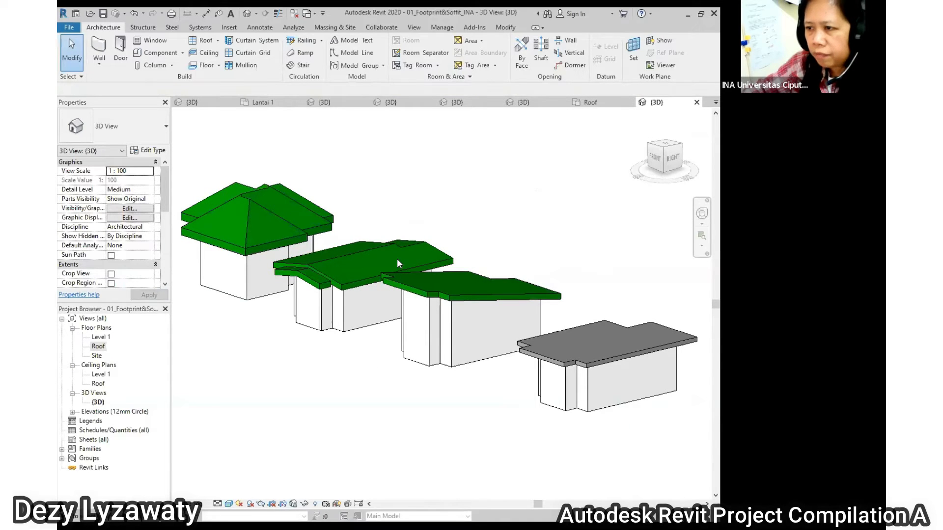
scroll(339, 215, down, 2)
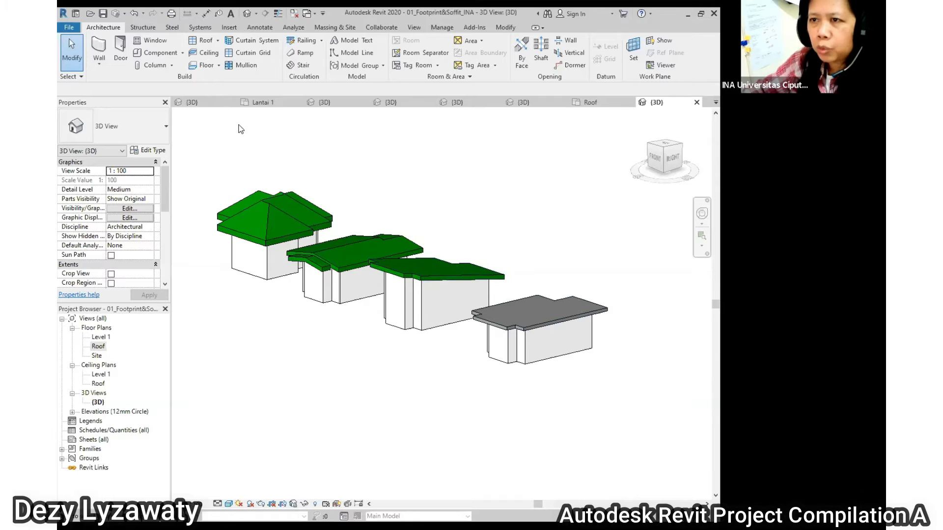
Switch to the 3D view of the open 02_Extrusion_INA project
click(262, 102)
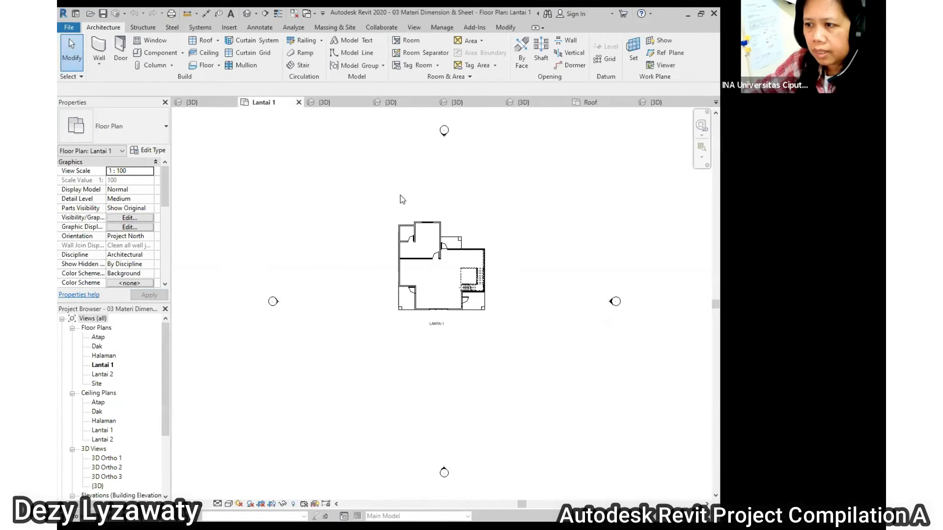
click(344, 101)
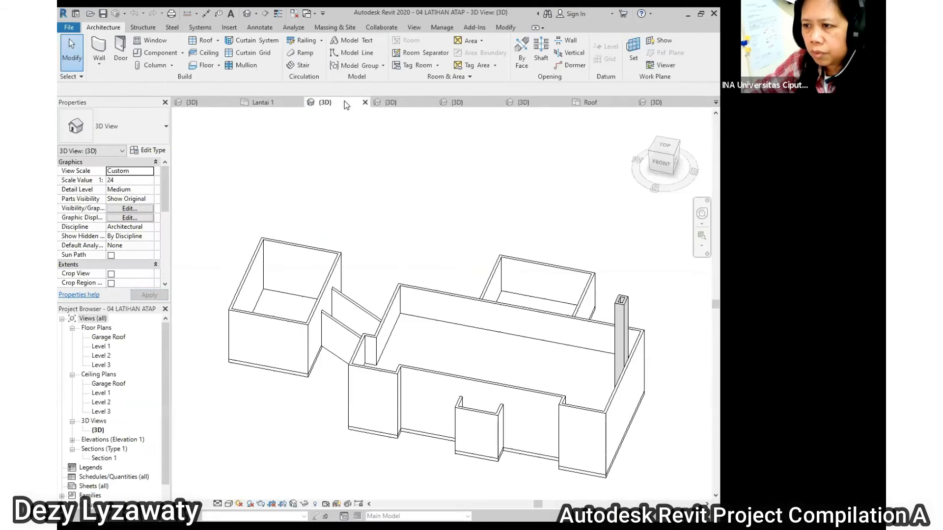
click(403, 103)
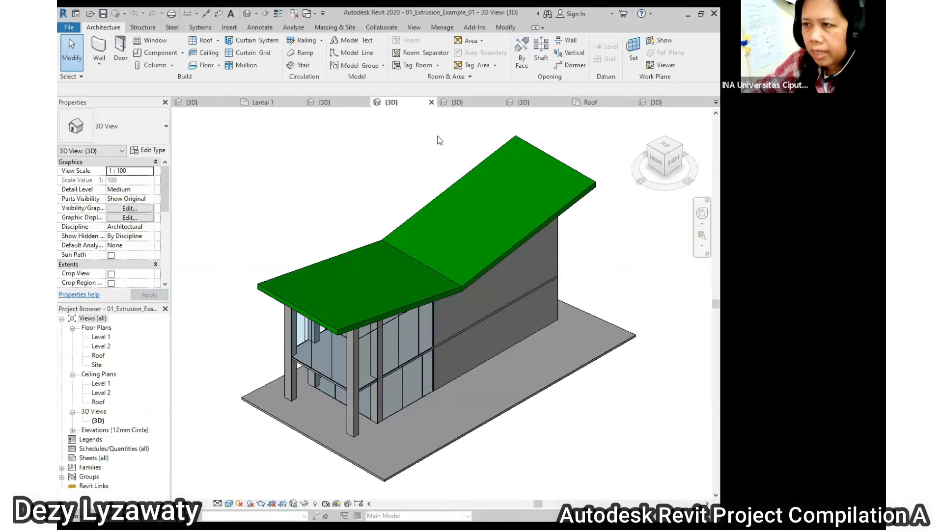
click(470, 102)
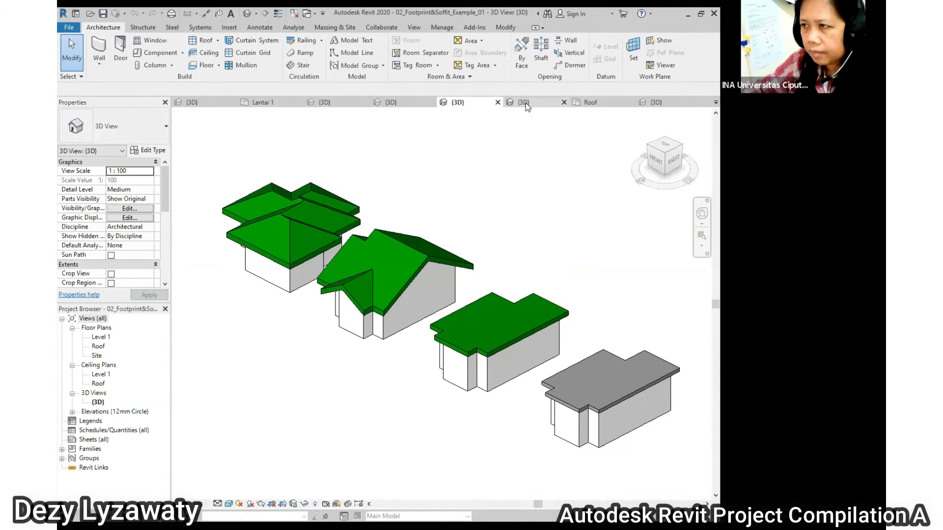
click(525, 103)
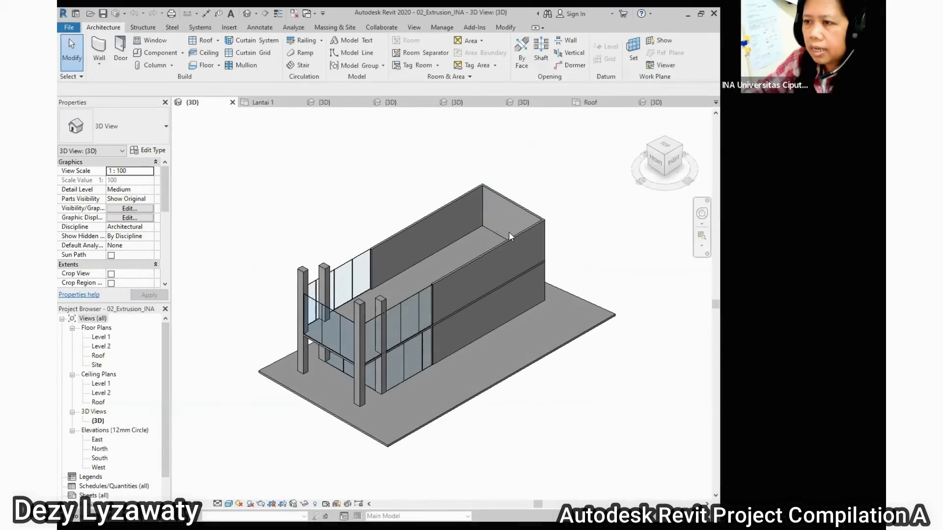
middle_drag(509, 235, 517, 210)
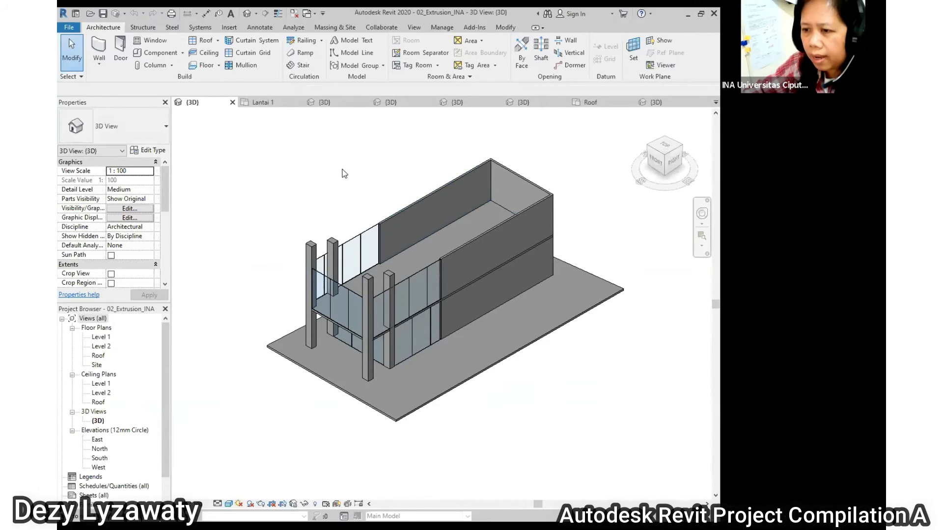
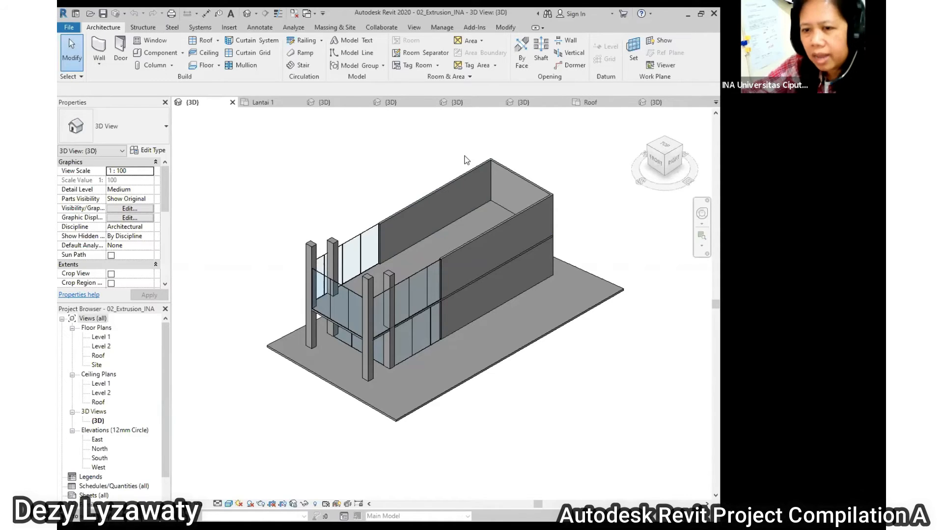
Open the Roof floor plan of the 02_Extrusion_INA project
double_click(103, 331)
double_click(102, 333)
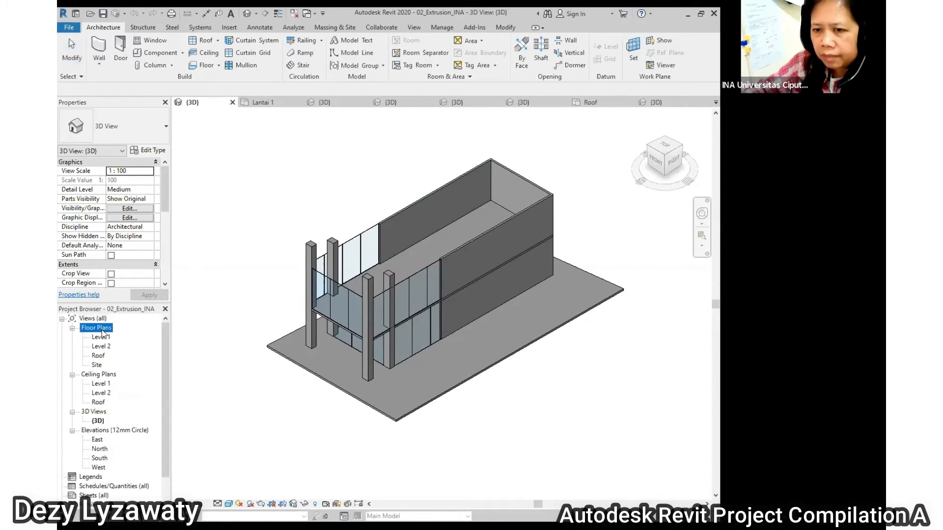
double_click(102, 357)
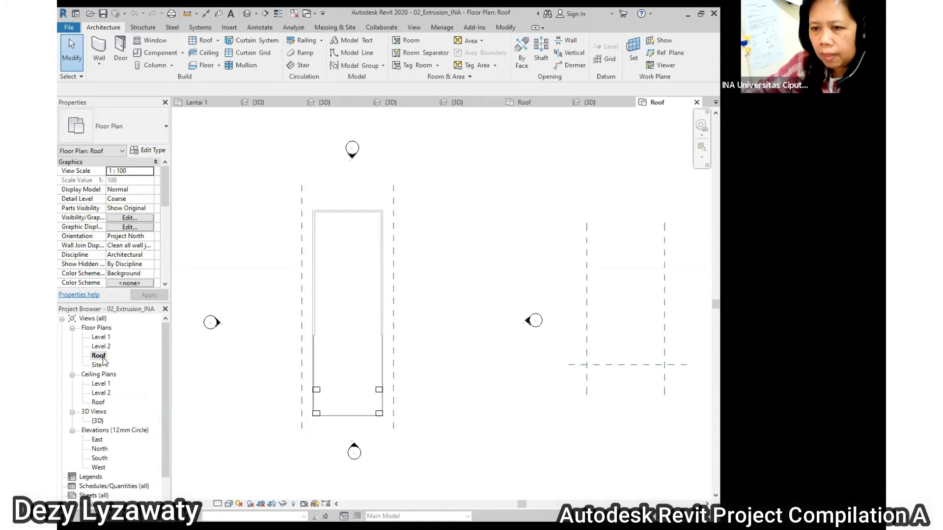
Delete the three crossing reference planes that lie outside the elevation markers, east of the building
scroll(568, 234, down, 2)
scroll(544, 235, up, 1)
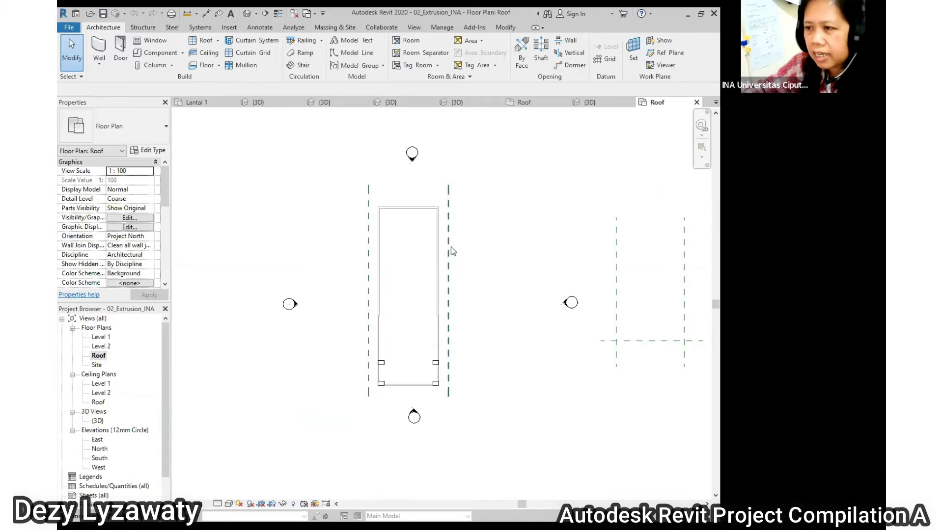
scroll(467, 270, down, 2)
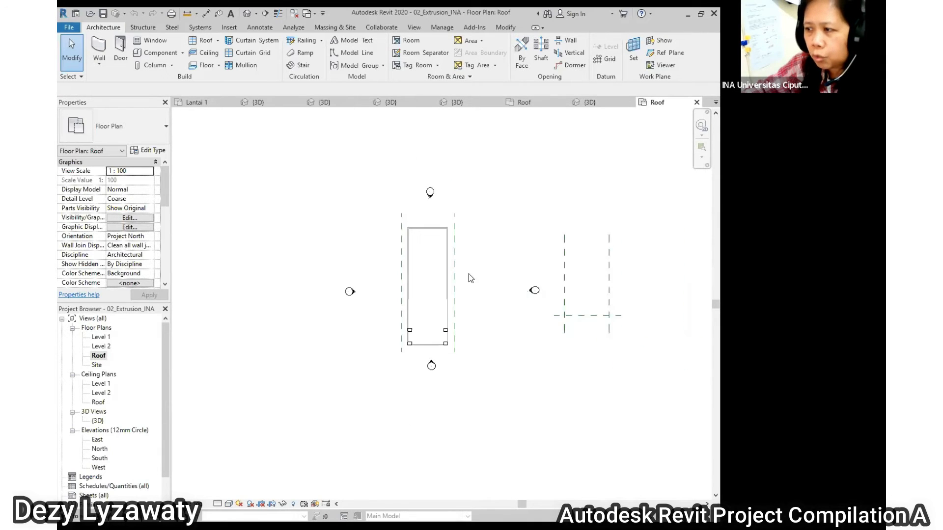
drag(611, 328, 562, 291)
key(Delete)
click(562, 291)
scroll(459, 263, up, 1)
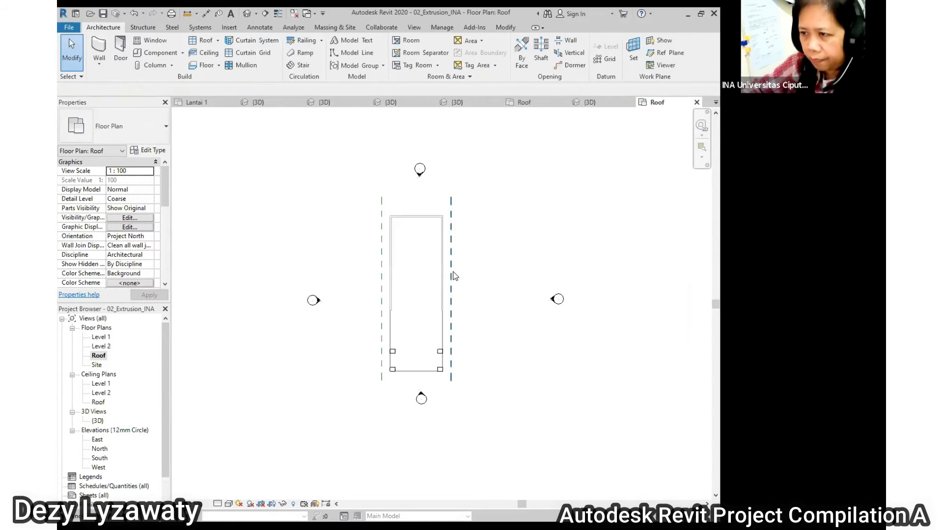
Delete the two vertical reference planes running along the east and west sides of the building
click(454, 273)
key(Delete)
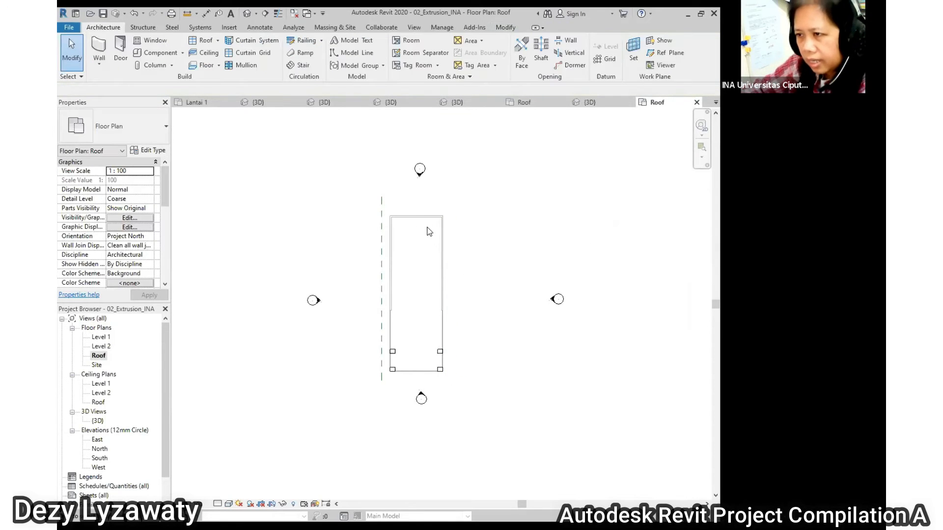
click(383, 247)
key(Delete)
scroll(385, 243, up, 1)
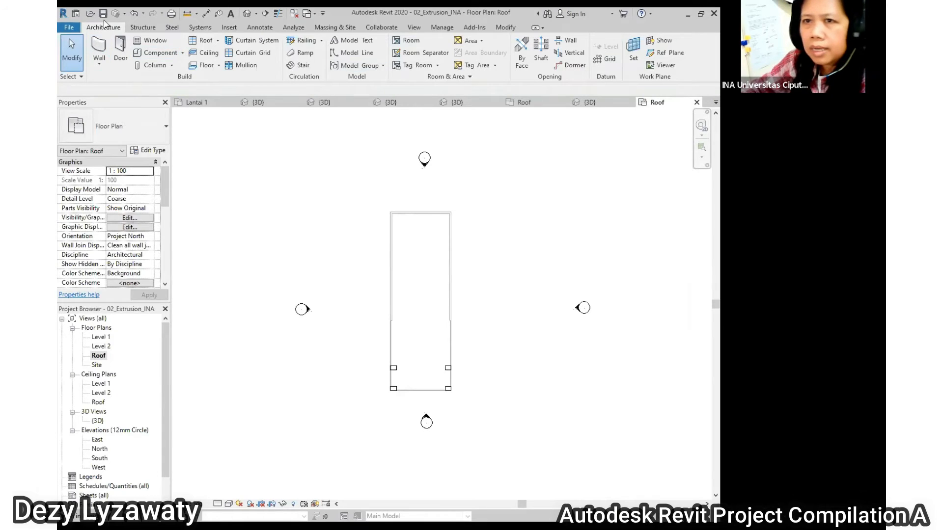
double_click(95, 328)
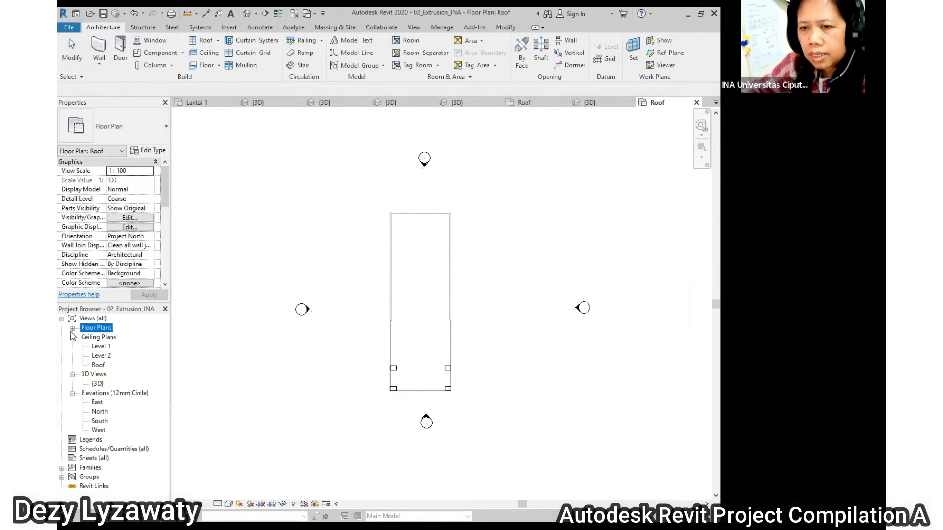
double_click(97, 328)
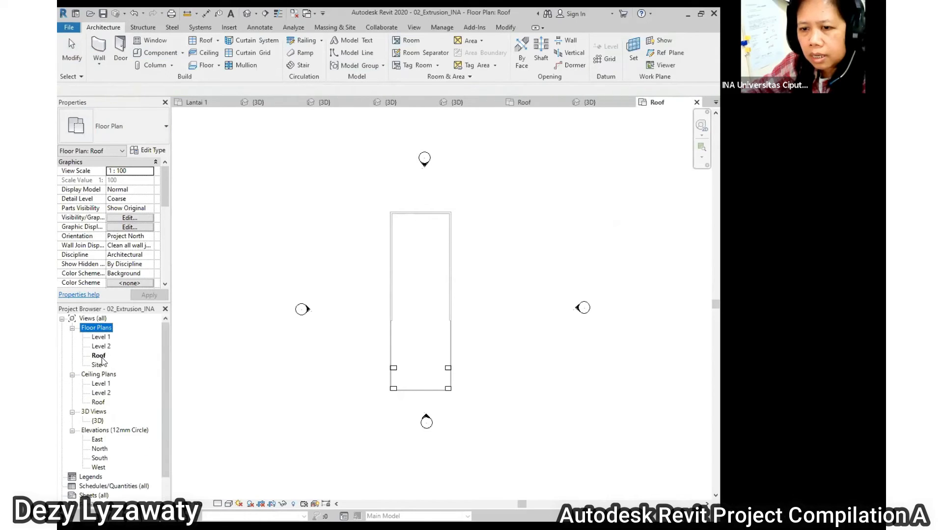
click(101, 357)
double_click(102, 355)
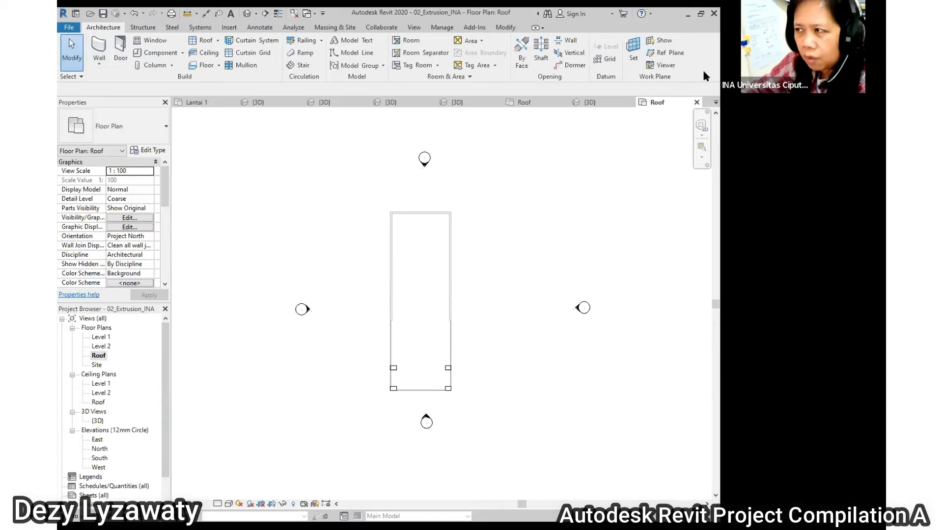
Draw two vertical reference planes beside the building, about 2788 mm off its west wall and about 4162 mm off its east wall
click(676, 54)
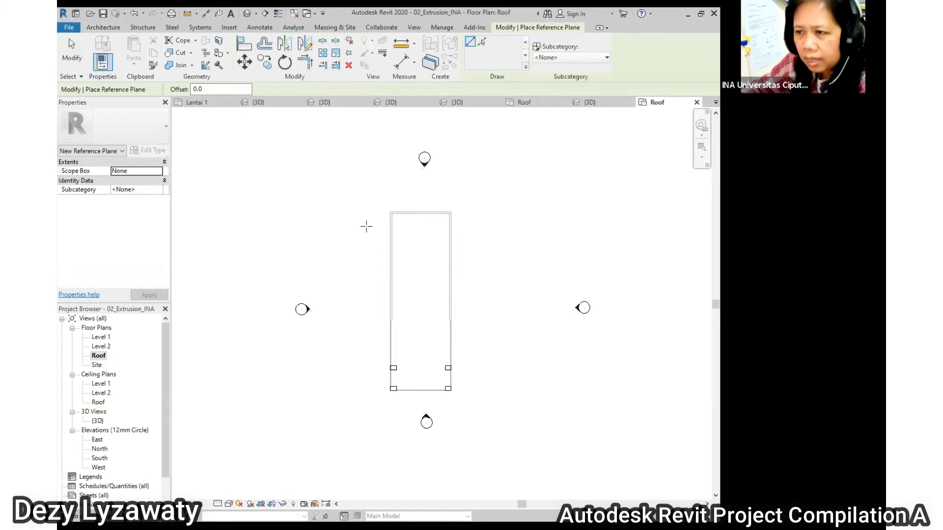
click(364, 181)
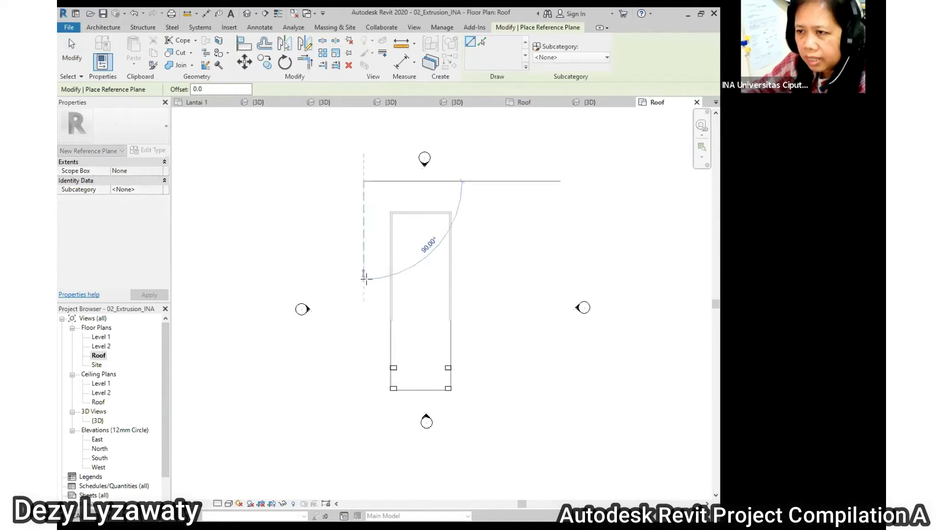
click(366, 425)
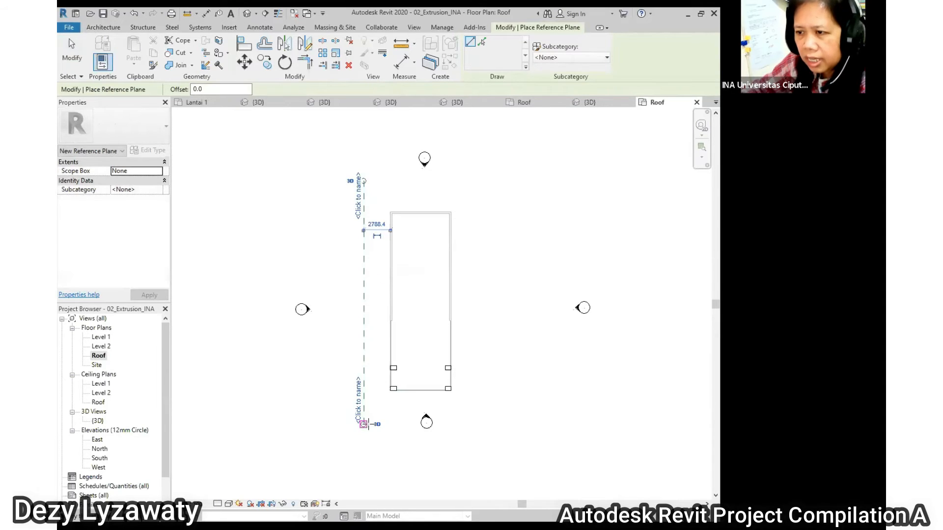
click(490, 176)
click(492, 424)
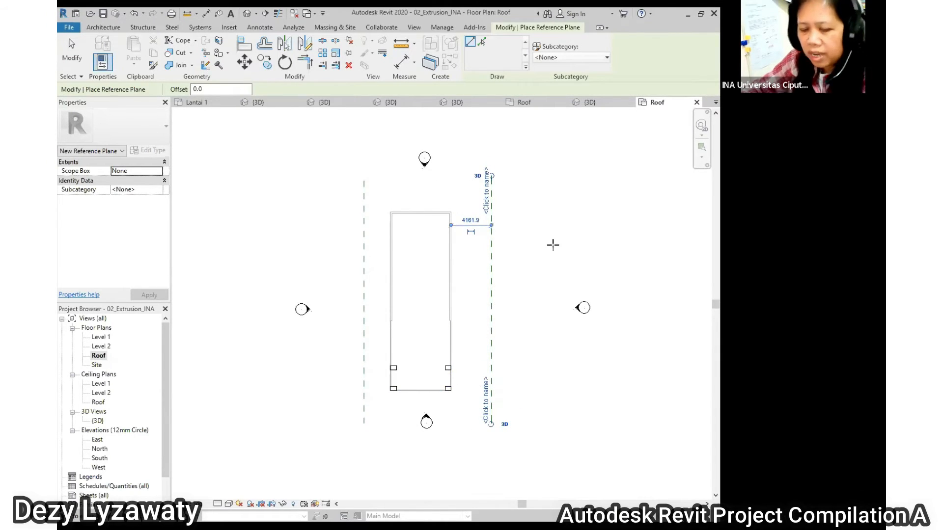
key(Escape)
key(Escape)
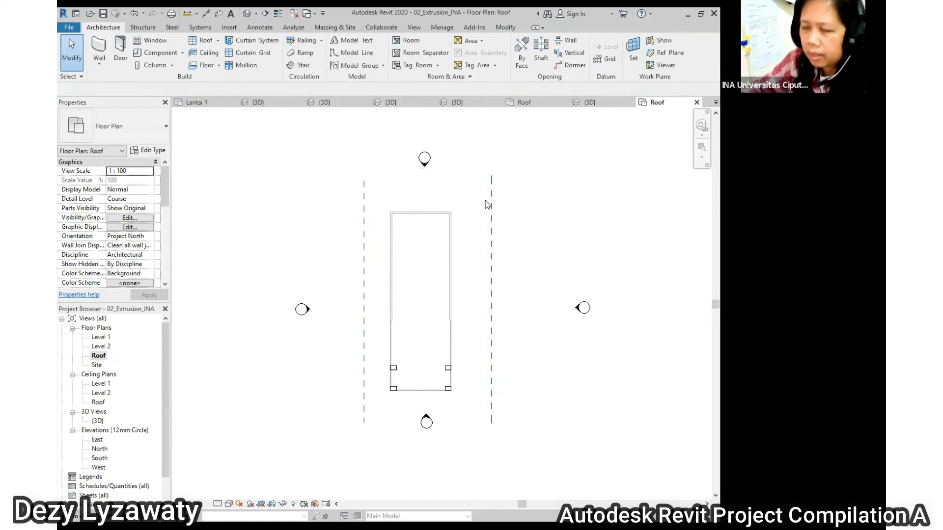
Set the west reference plane's distance from the building's west wall to 1000 mm
click(365, 217)
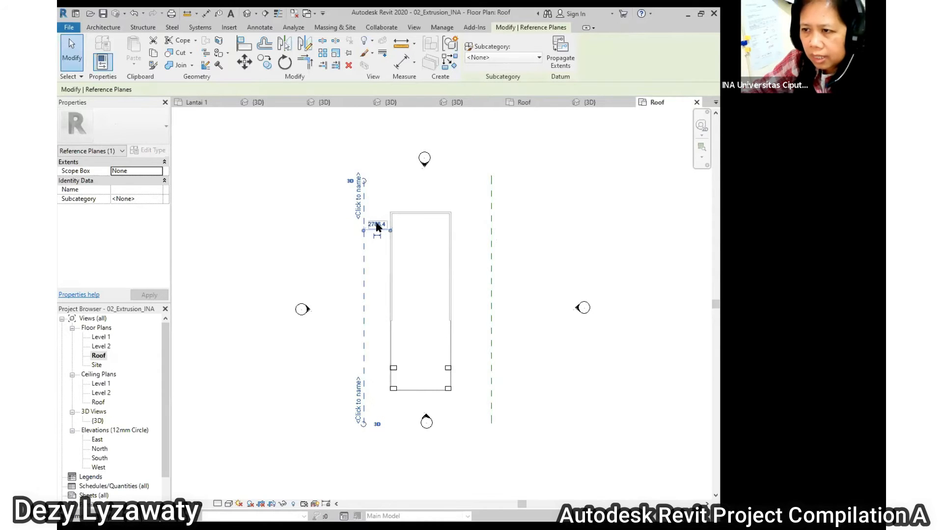
click(376, 225)
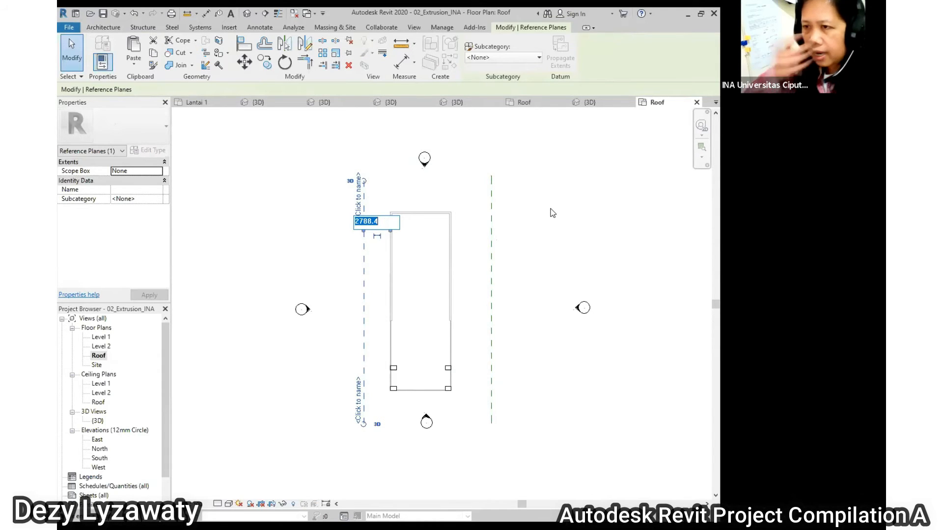
text(1000)
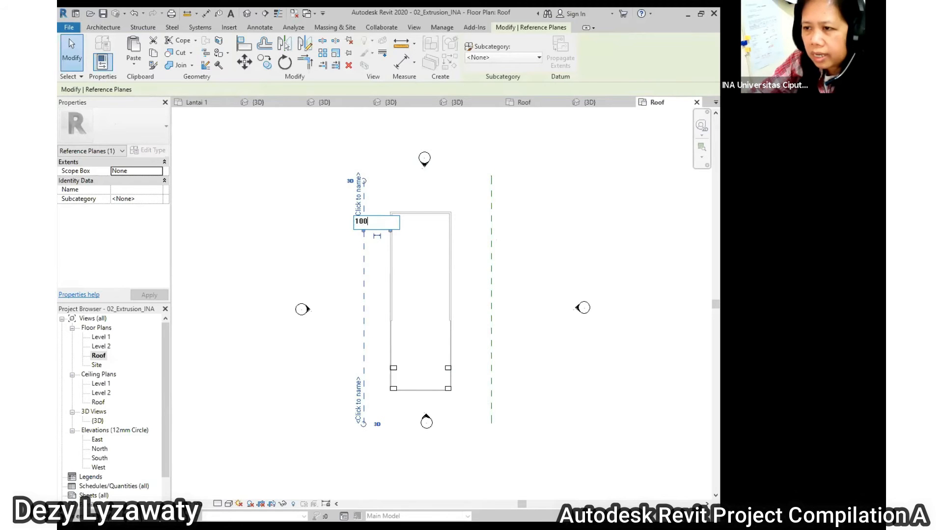
key(Return)
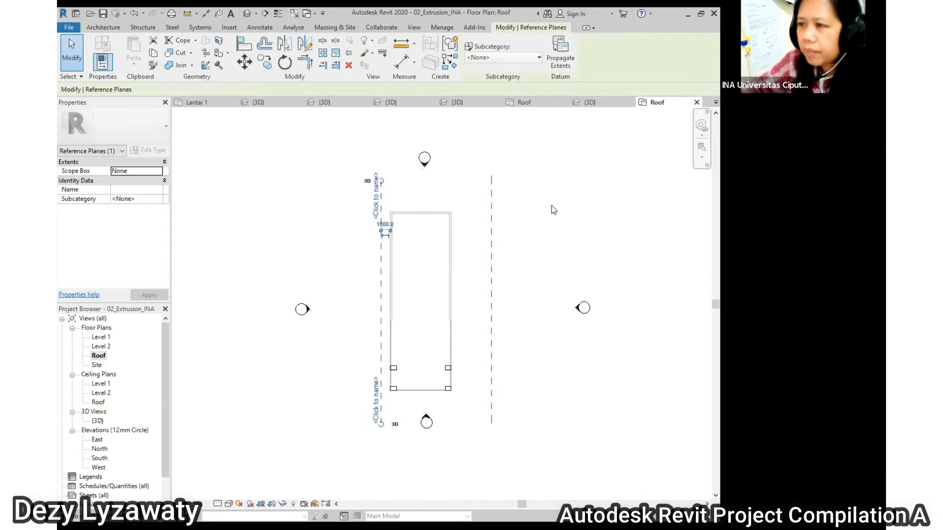
click(552, 206)
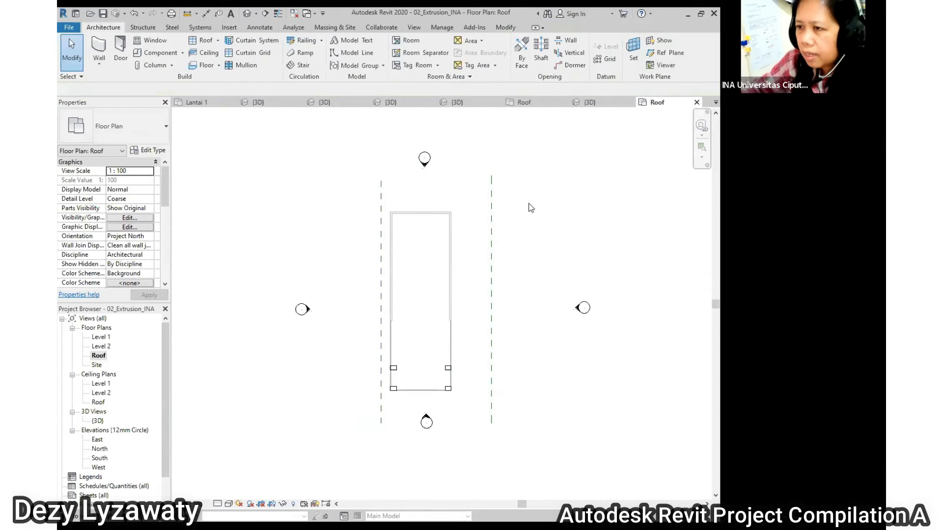
Set the east reference plane's distance from the building's east wall to 1000 mm
click(492, 232)
click(471, 220)
text(1000)
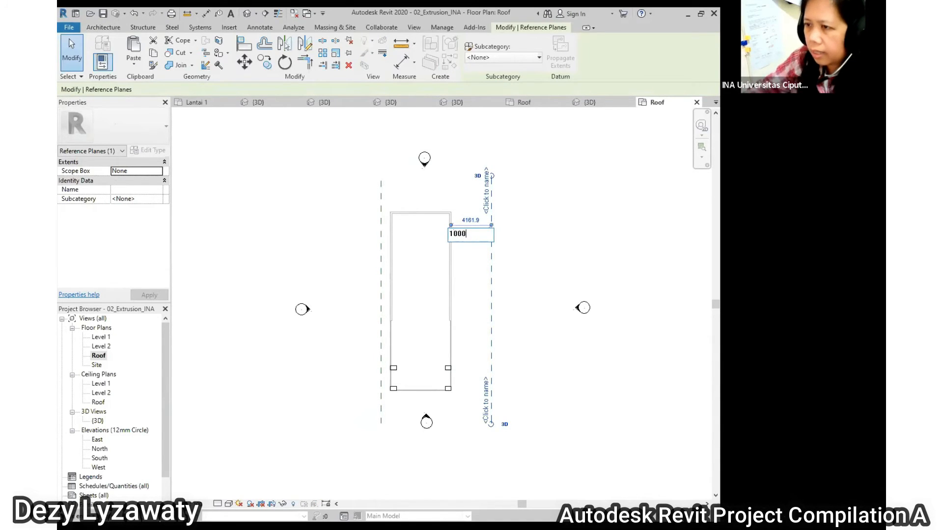
key(Return)
click(508, 335)
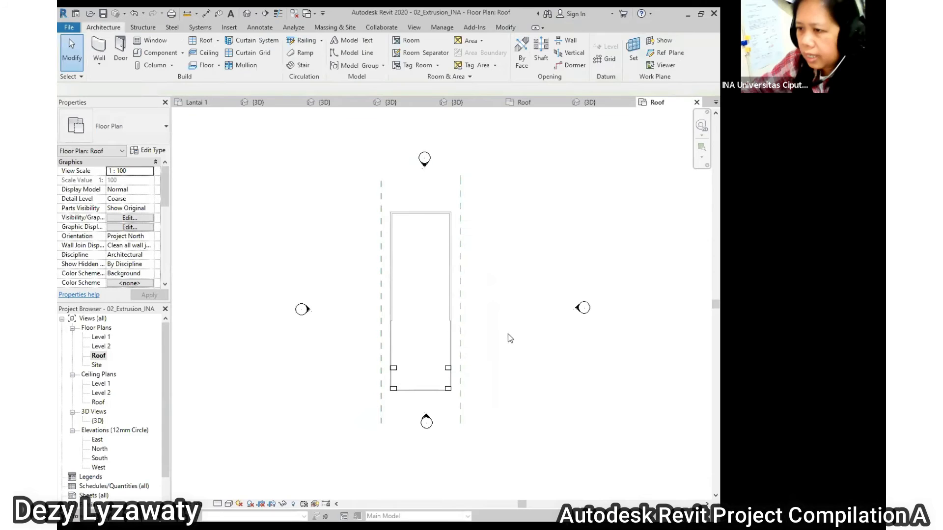
click(383, 193)
click(467, 203)
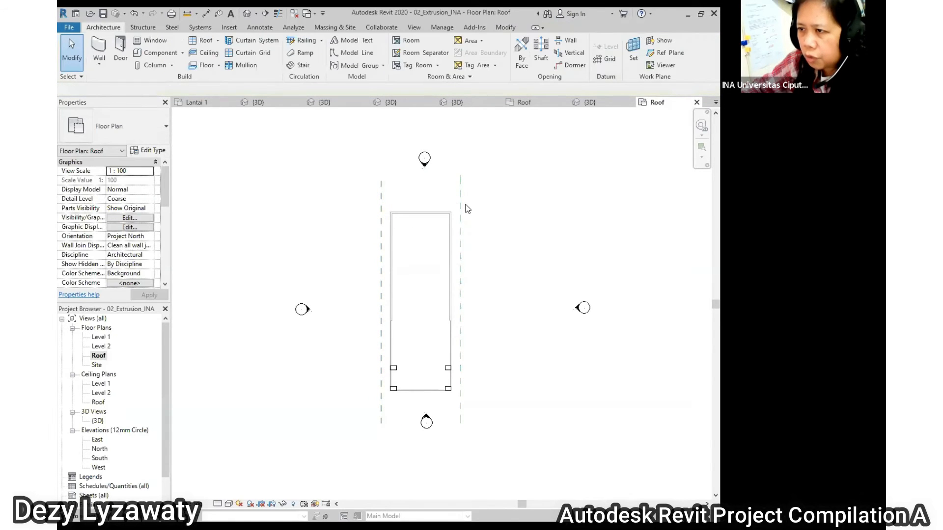
click(384, 205)
click(509, 202)
scroll(496, 235, up, 2)
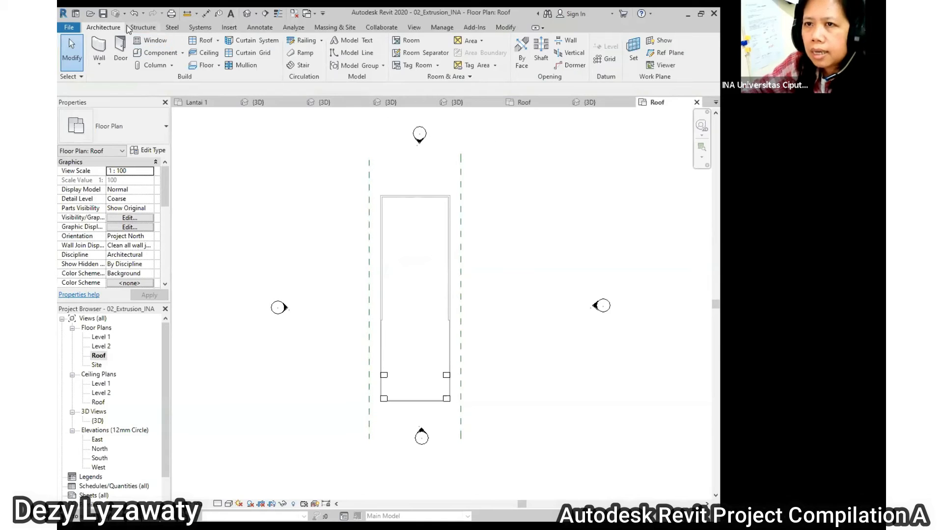
Start a Roof by Extrusion and pick the west reference plane as its work plane
click(218, 41)
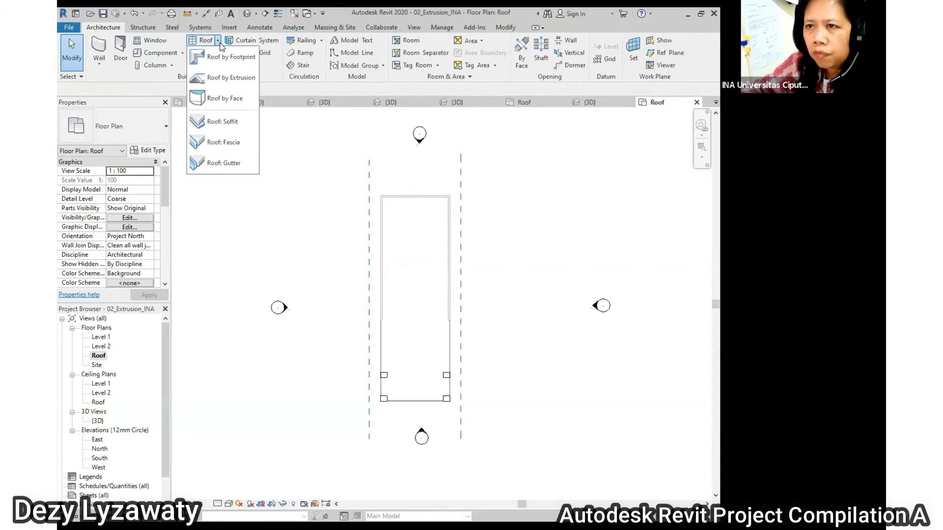
click(237, 84)
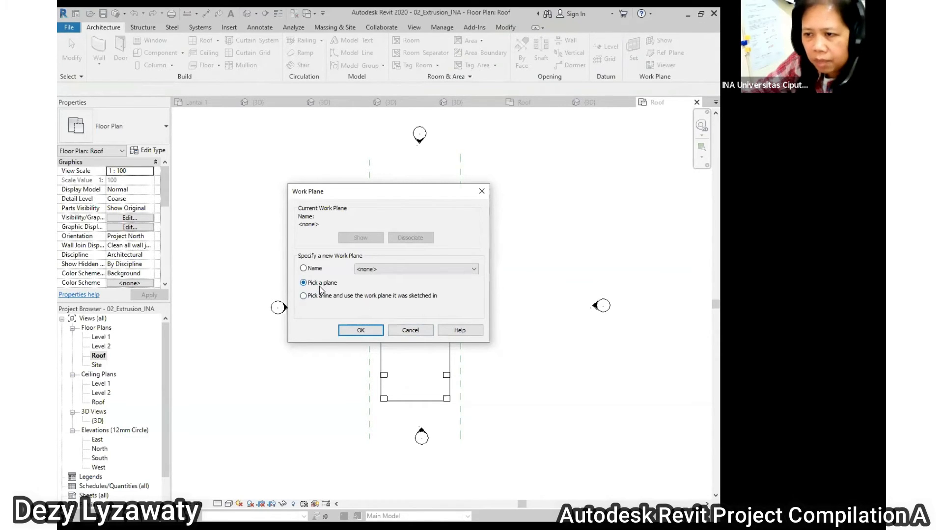
click(360, 331)
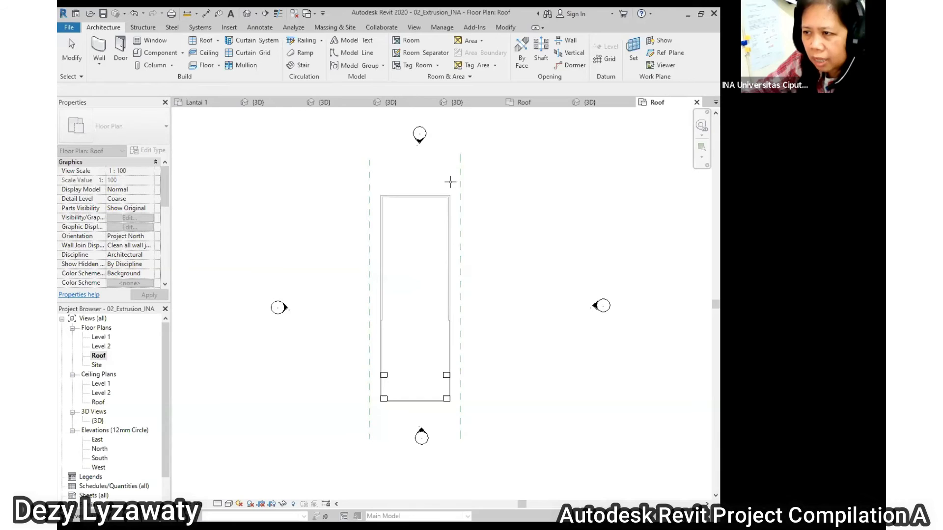
click(370, 188)
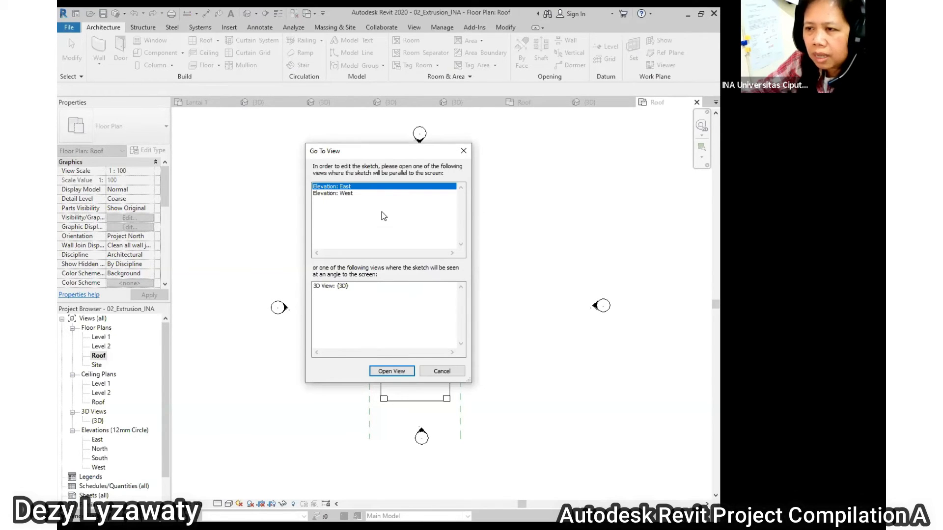
Open the West elevation for the roof sketch, with Roof as the reference level and an offset of 0.0
click(349, 194)
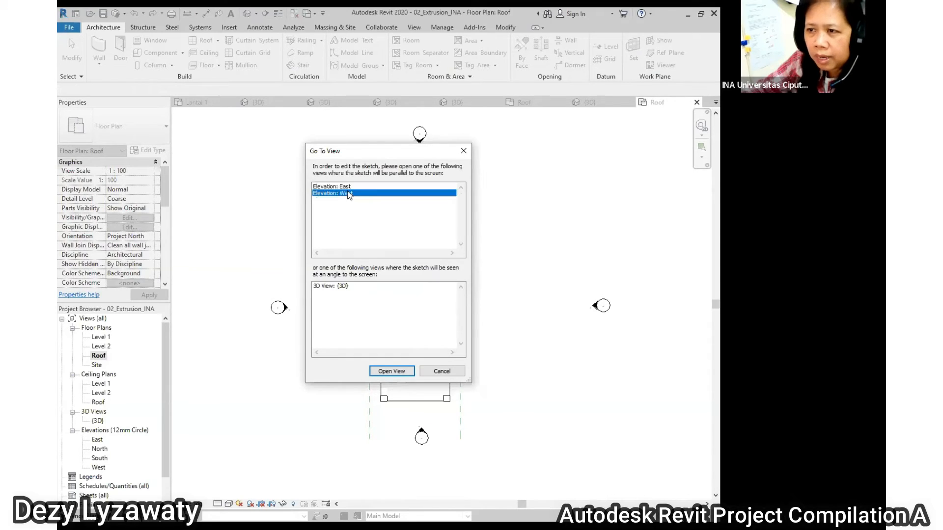
click(349, 187)
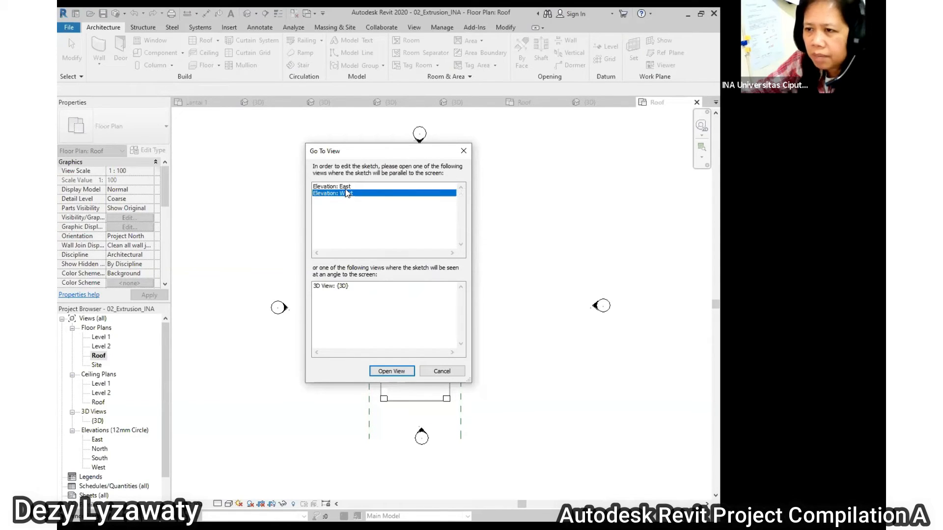
click(395, 373)
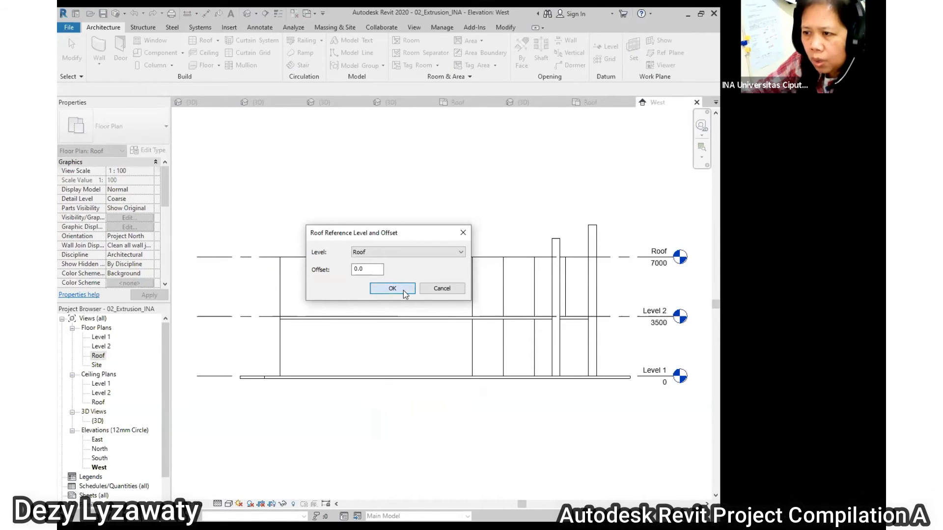
key(Return)
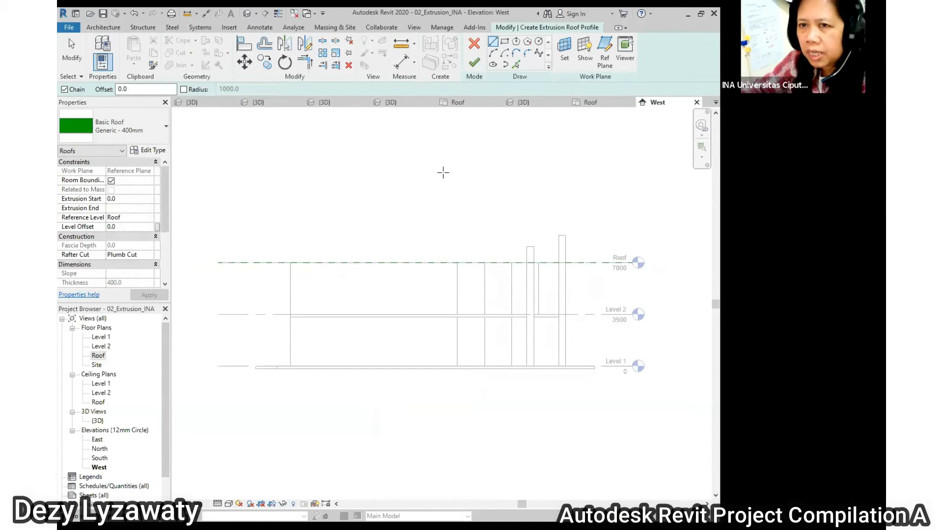
Sketch an open V-shaped roof profile of two straight lines just above the Roof level, the north one about 12900 mm long at 17°
click(507, 263)
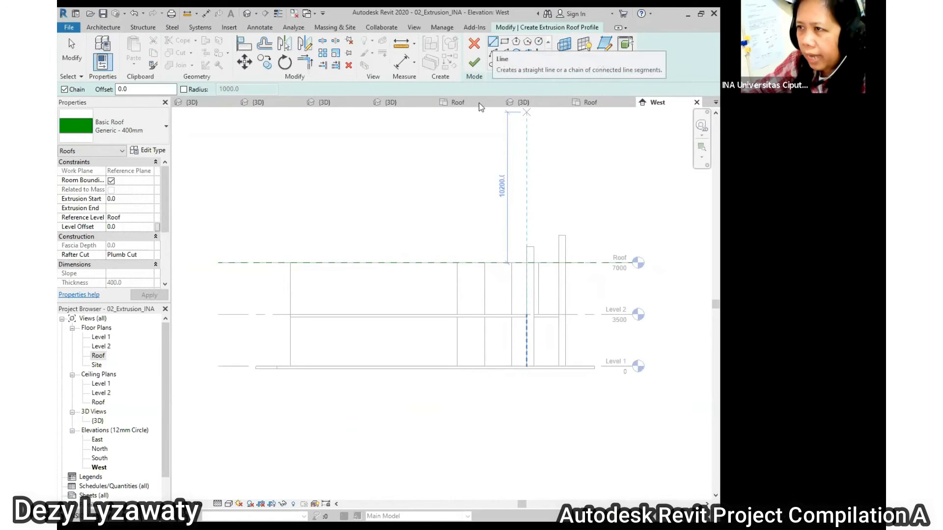
key(Escape)
click(216, 201)
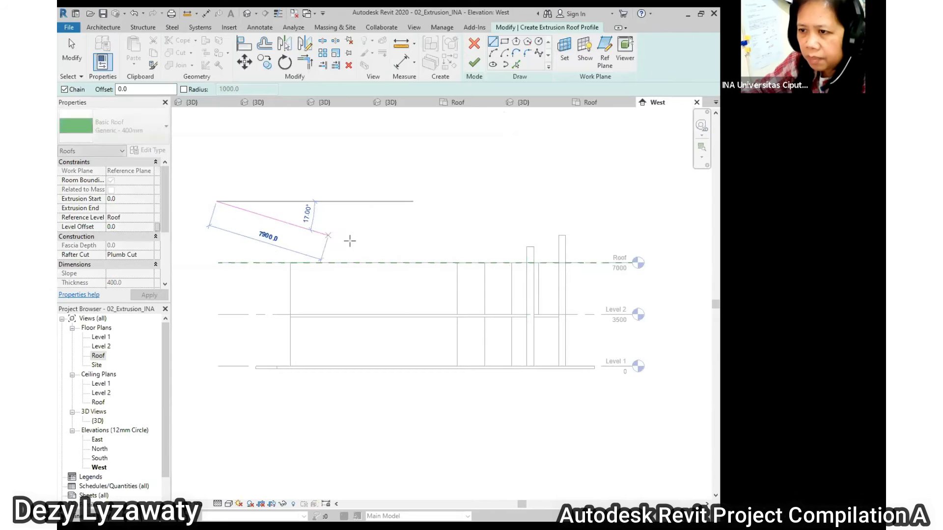
click(398, 257)
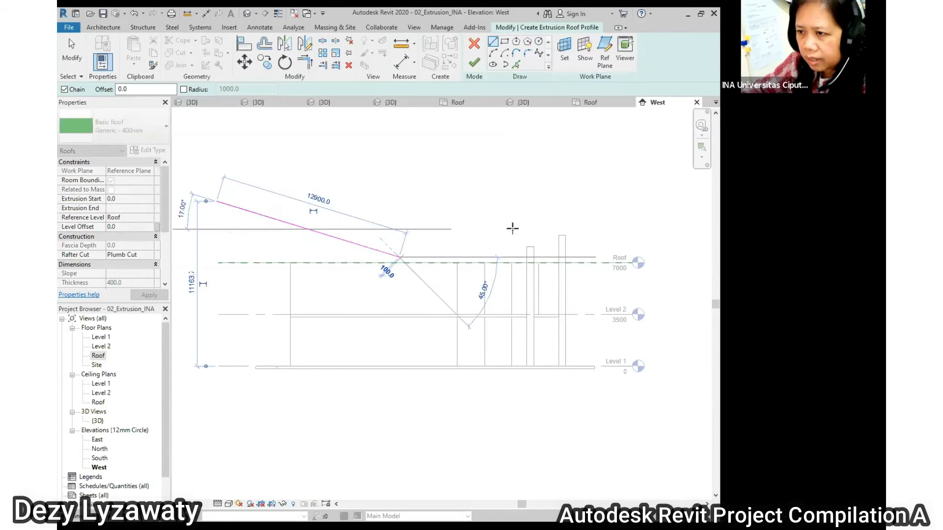
click(598, 189)
key(Escape)
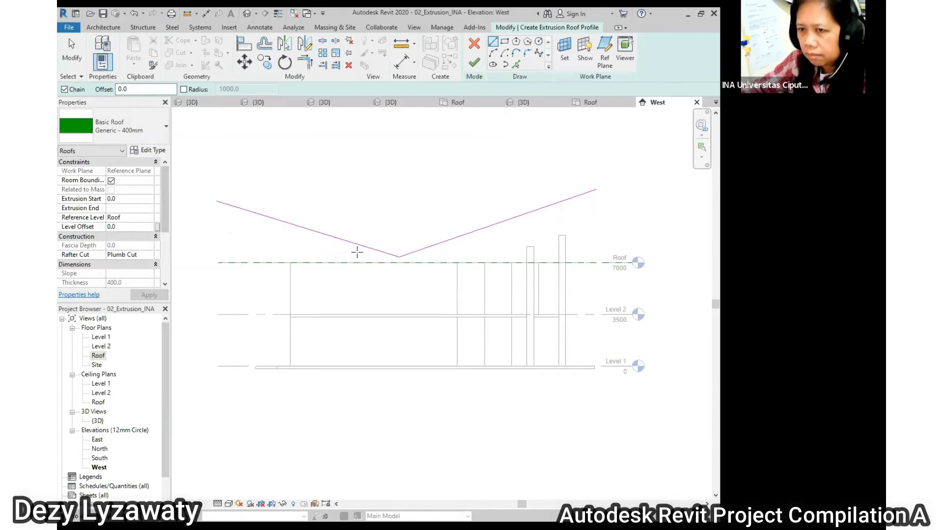
key(Escape)
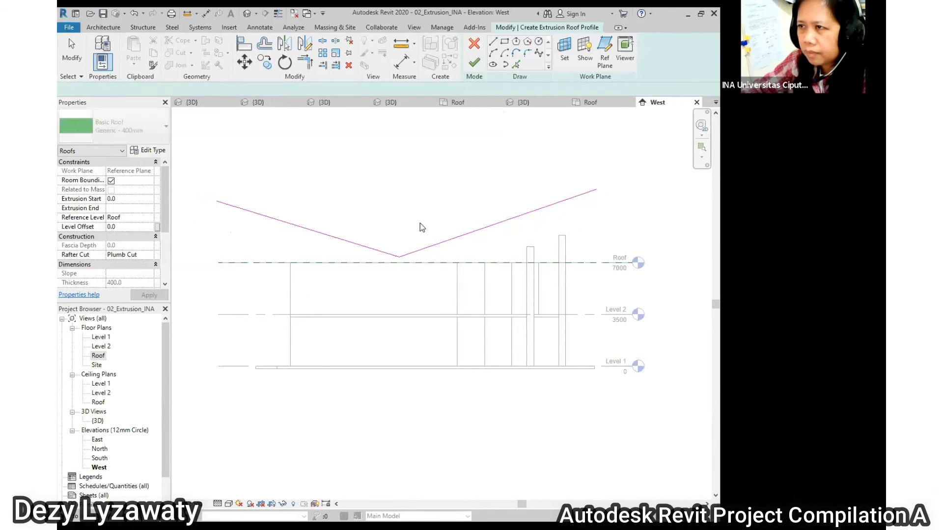
Finish the extrusion roof profile and show the resulting roof in the 3D view
click(479, 65)
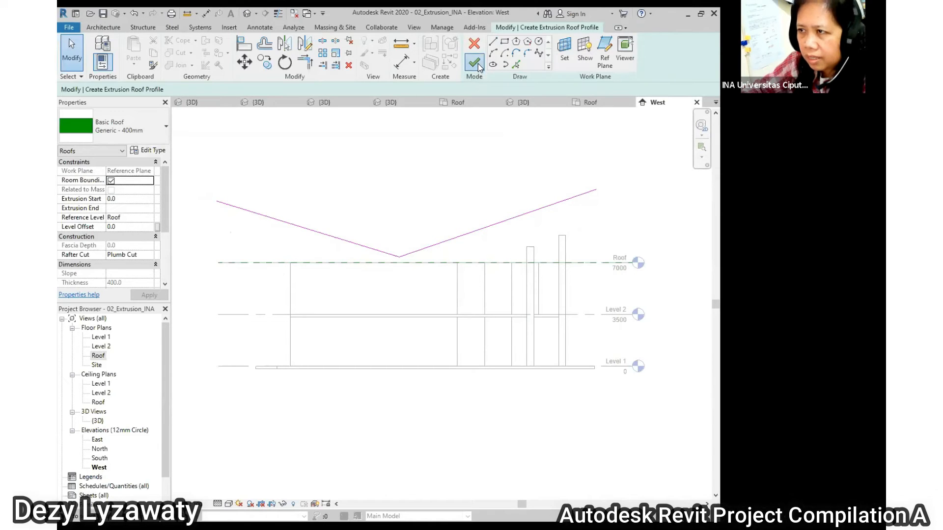
click(613, 176)
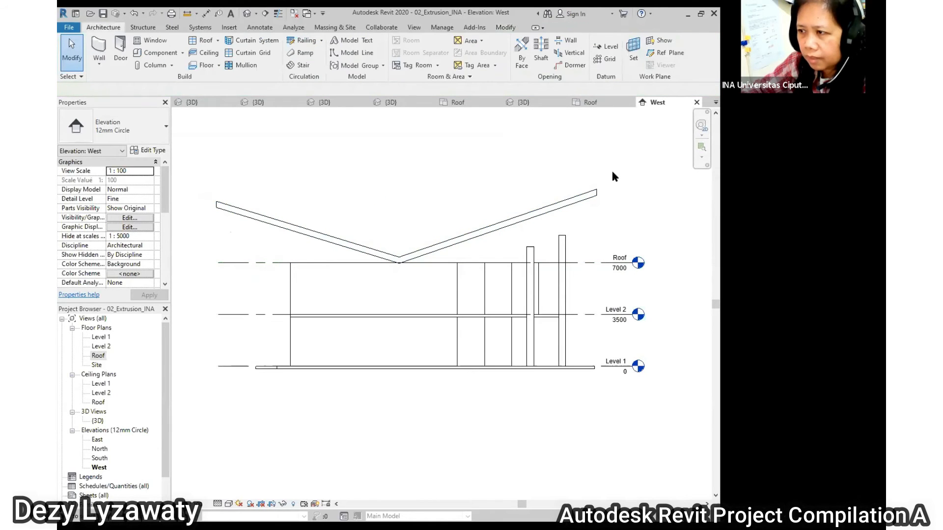
click(247, 13)
shift+middle_drag(514, 384, 559, 344)
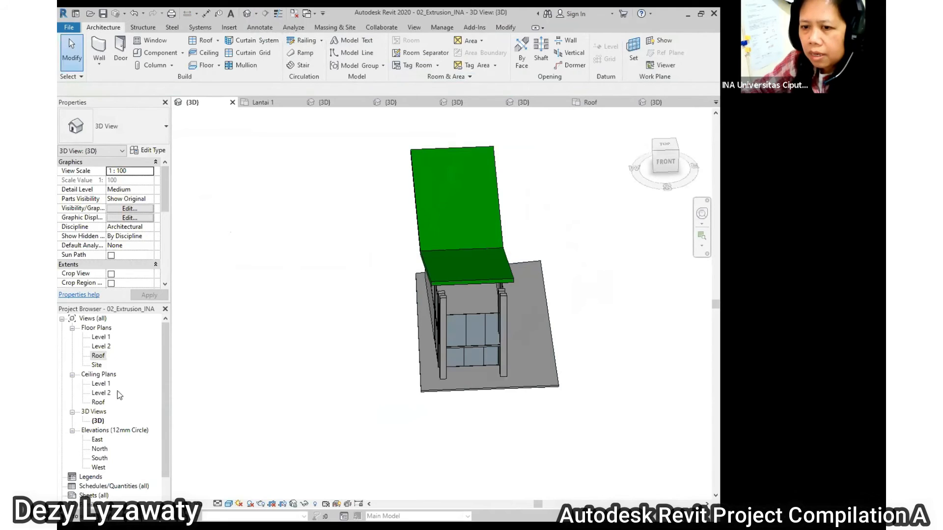
In the Roof floor plan, stretch the extrusion roof's east edge out to the east reference plane
double_click(99, 356)
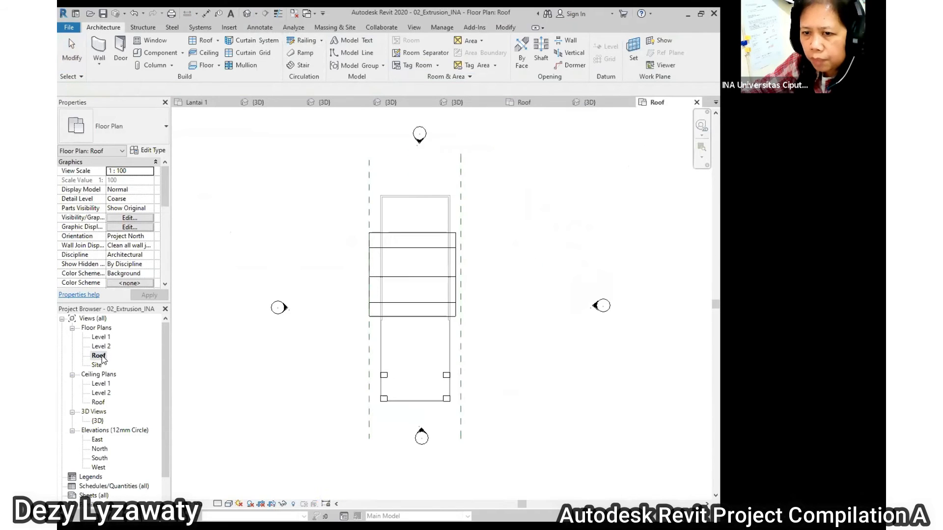
scroll(489, 301, up, 2)
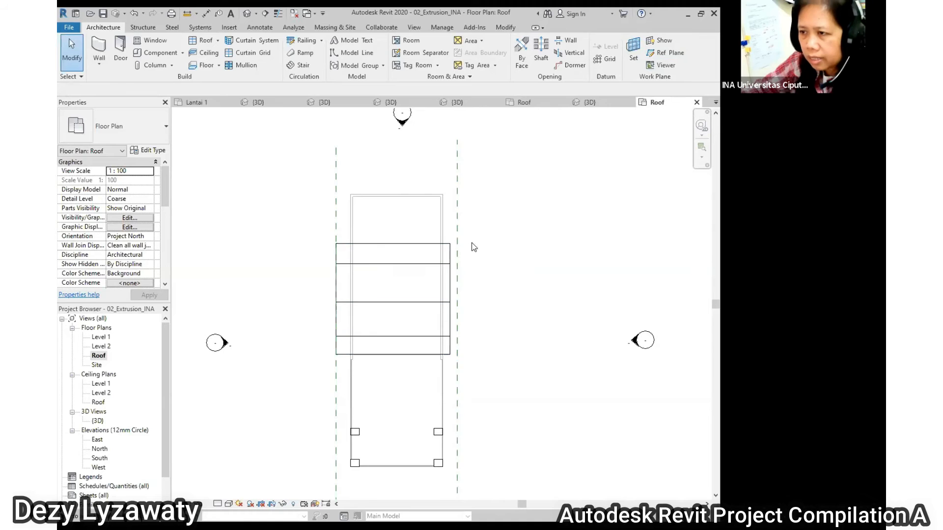
click(450, 258)
click(443, 260)
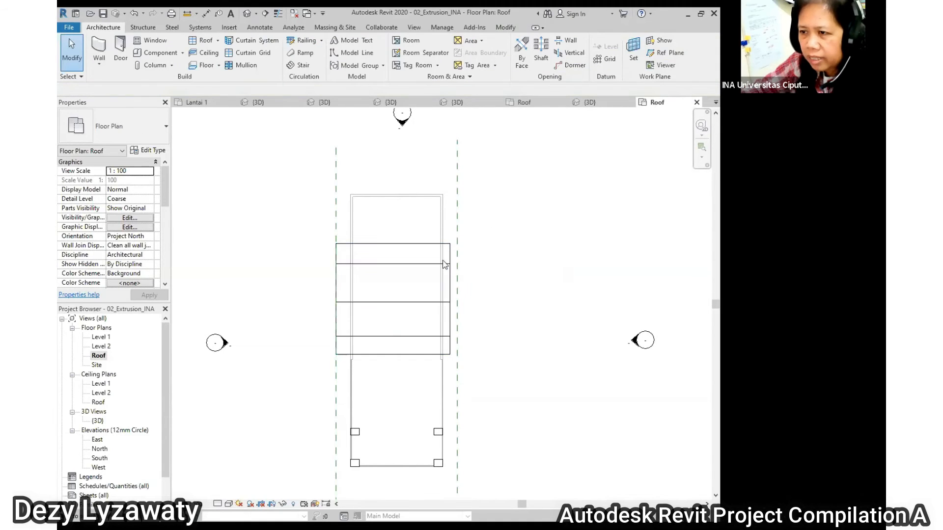
click(449, 269)
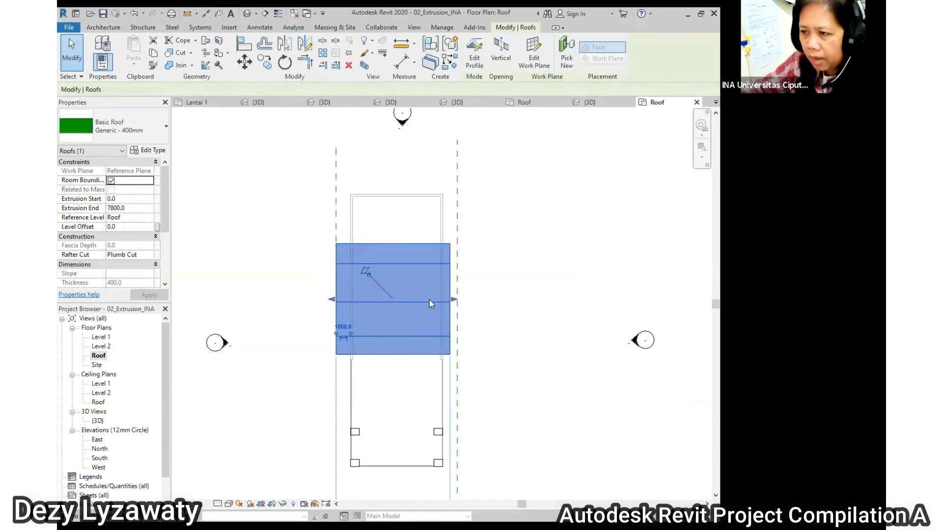
click(454, 302)
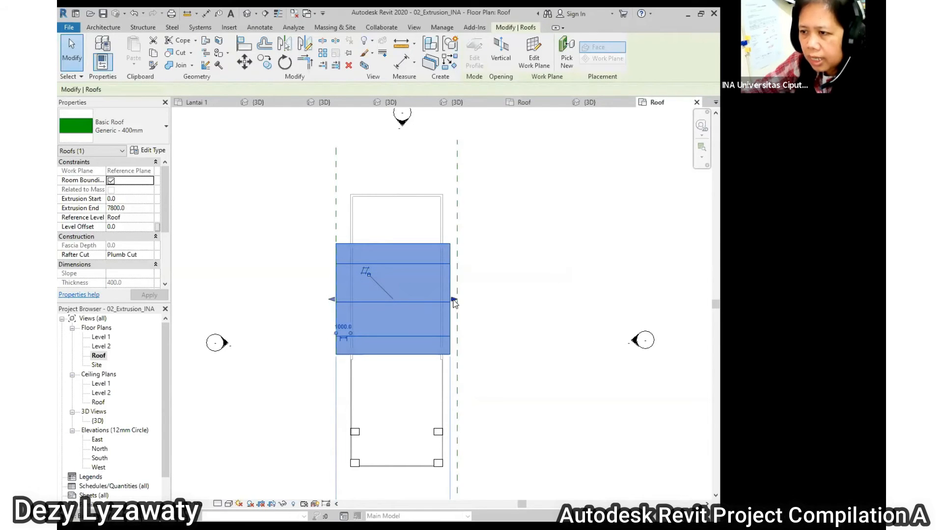
mouse_move(454, 301)
mouse_down()
mouse_move(520, 301)
mouse_move(456, 316)
mouse_up()
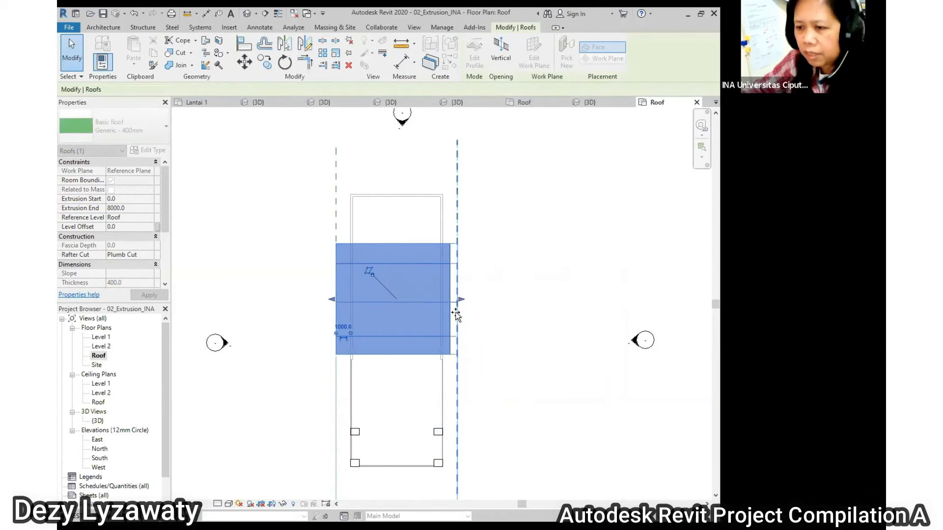
drag(456, 314, 457, 315)
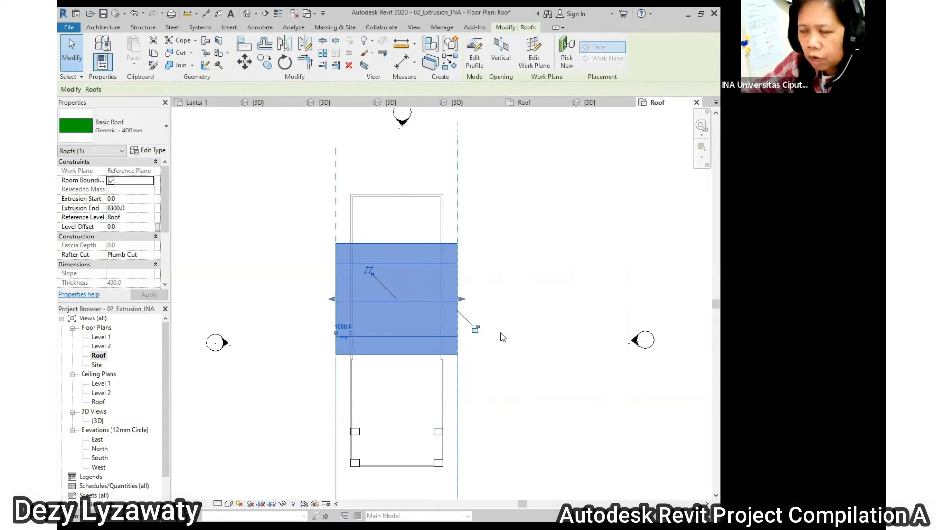
click(542, 331)
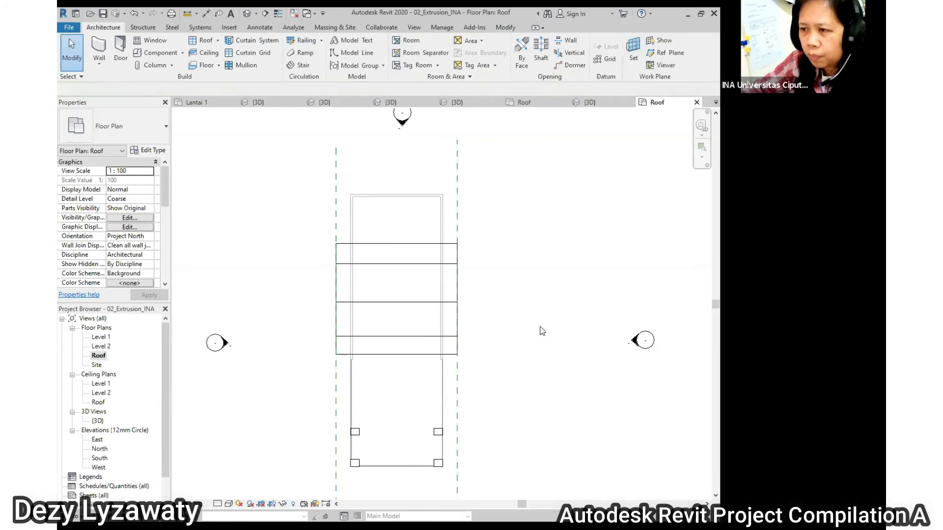
In the 3D view, attach the top of the east Level 2 wall to the V-shaped roof
click(248, 13)
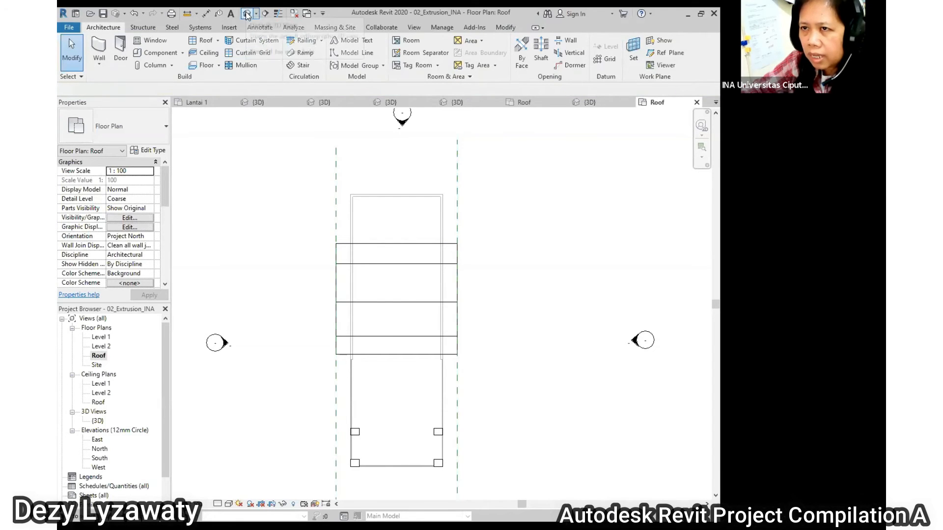
shift+middle_drag(556, 364, 415, 302)
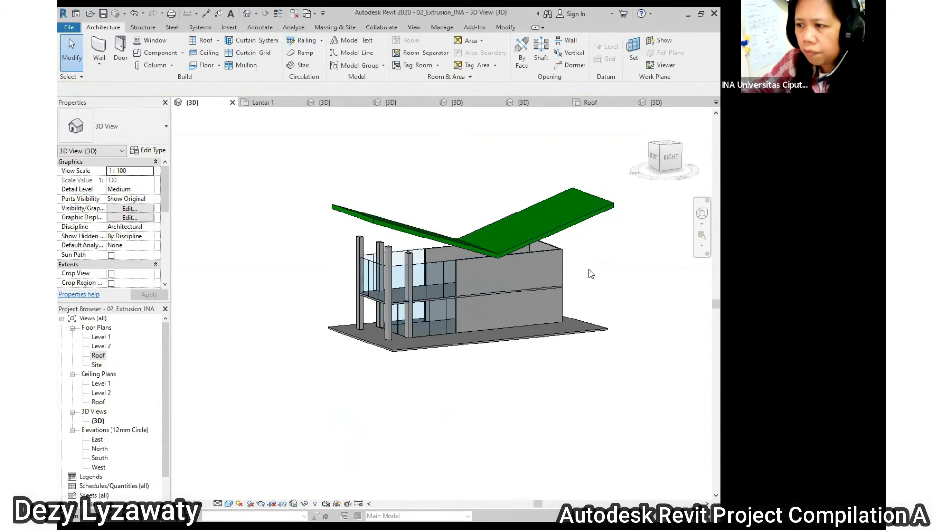
scroll(585, 268, up, 3)
click(531, 249)
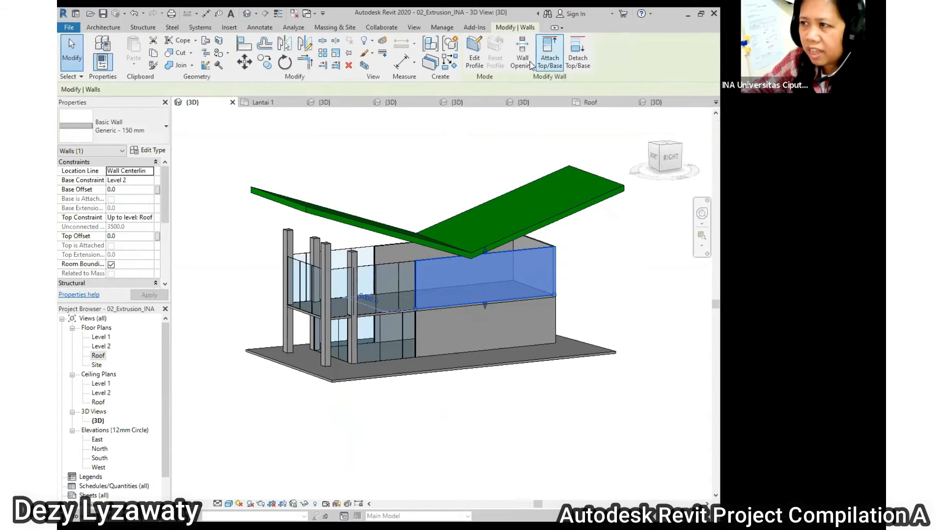
click(554, 56)
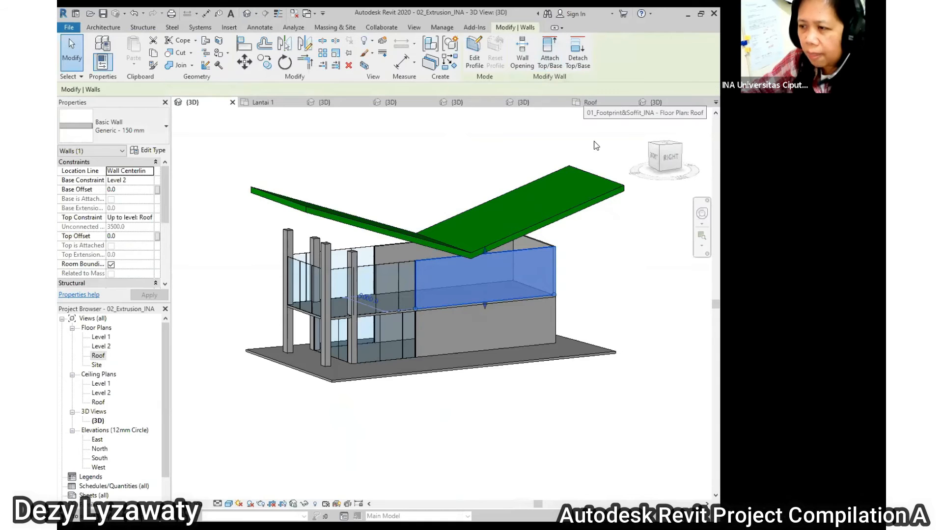
click(589, 216)
Attach the top of the west Level 2 wall to the V-shaped roof
shift+middle_drag(544, 308, 545, 261)
shift+middle_drag(329, 284, 378, 272)
click(373, 263)
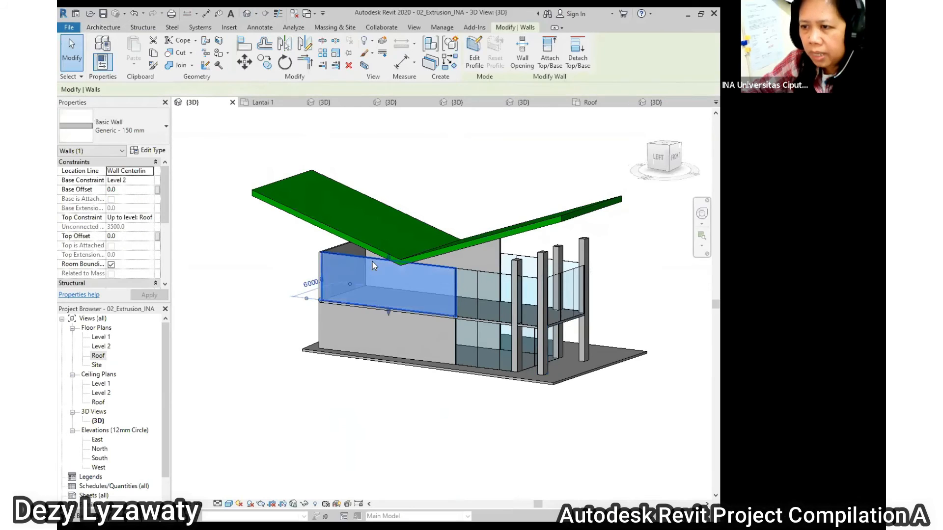
click(551, 63)
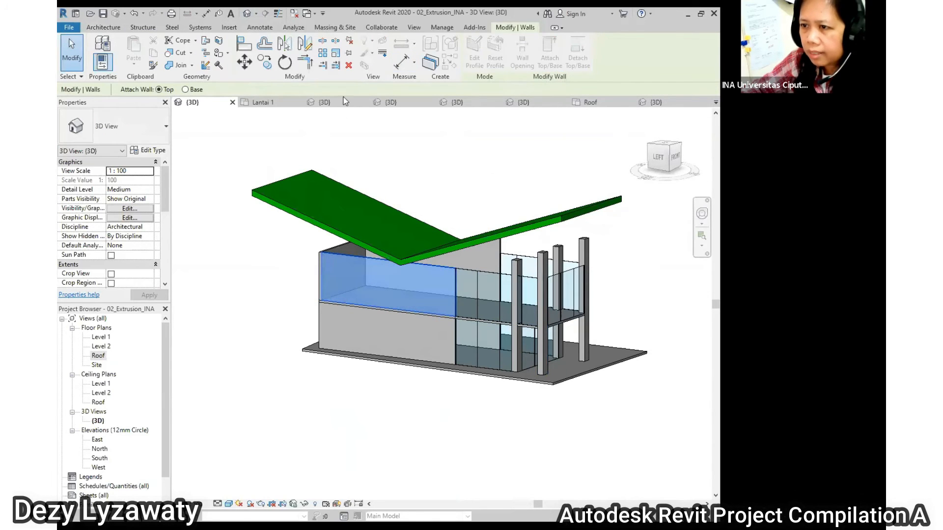
click(328, 226)
key(Escape)
Attach the top of the north Level 2 wall at the back of the building to the roof
shift+middle_drag(344, 245, 411, 294)
click(405, 266)
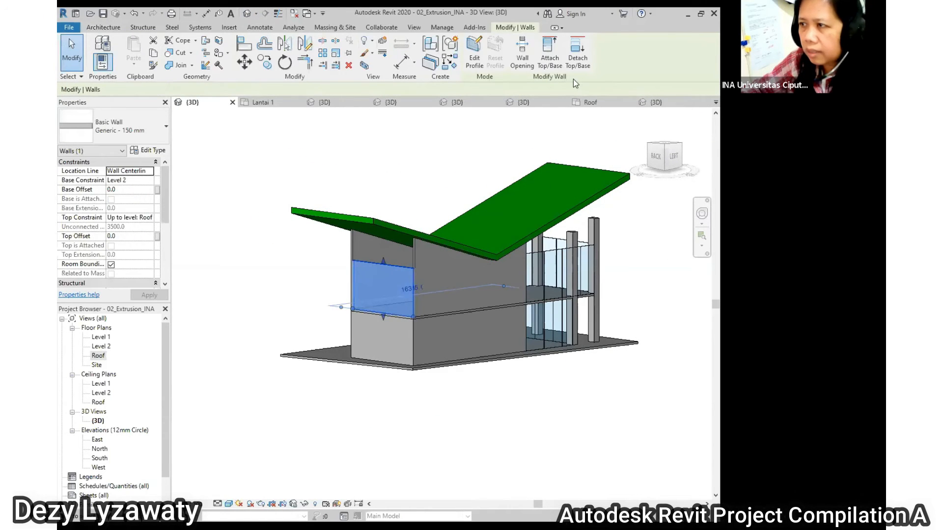
click(550, 61)
click(406, 236)
key(Escape)
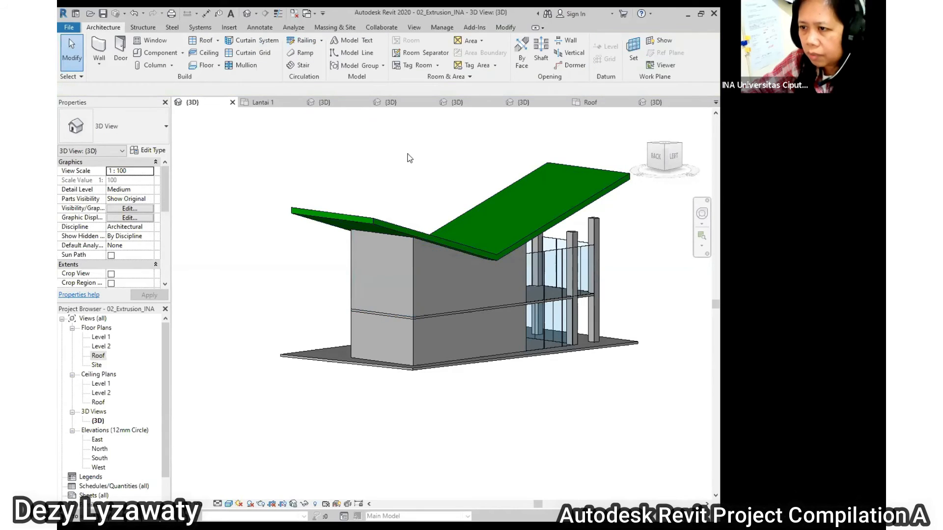
Attach the tops of the three Level 2 Exterior Glazing curtain walls to the roof together
shift+middle_drag(541, 255, 221, 327)
click(376, 275)
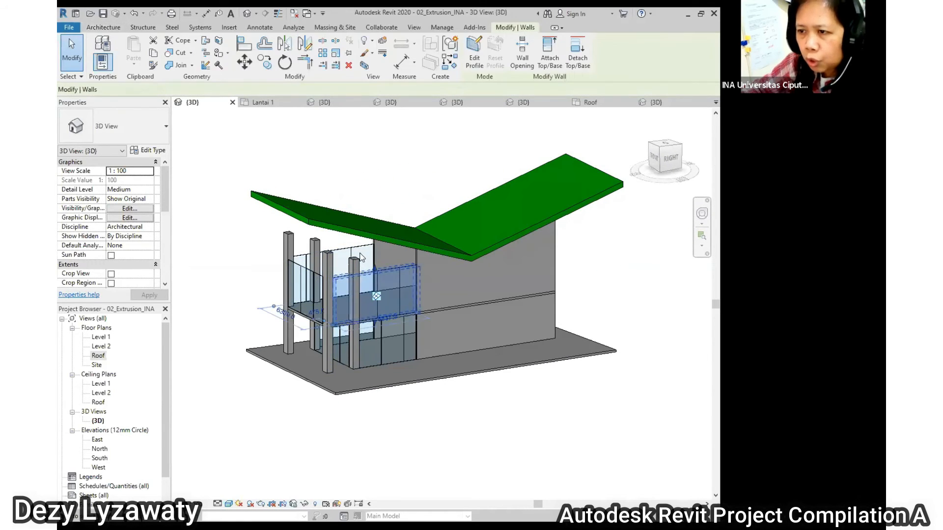
ctrl+click(310, 273)
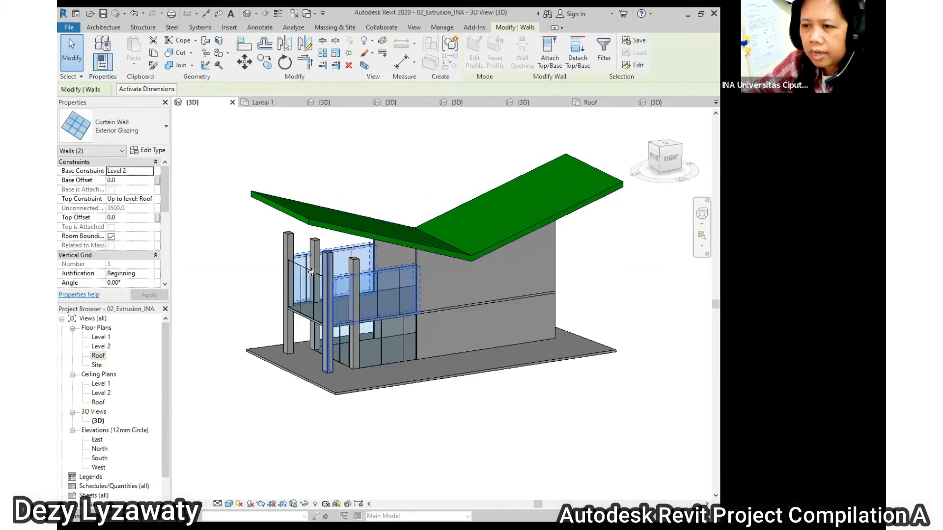
ctrl+click(302, 272)
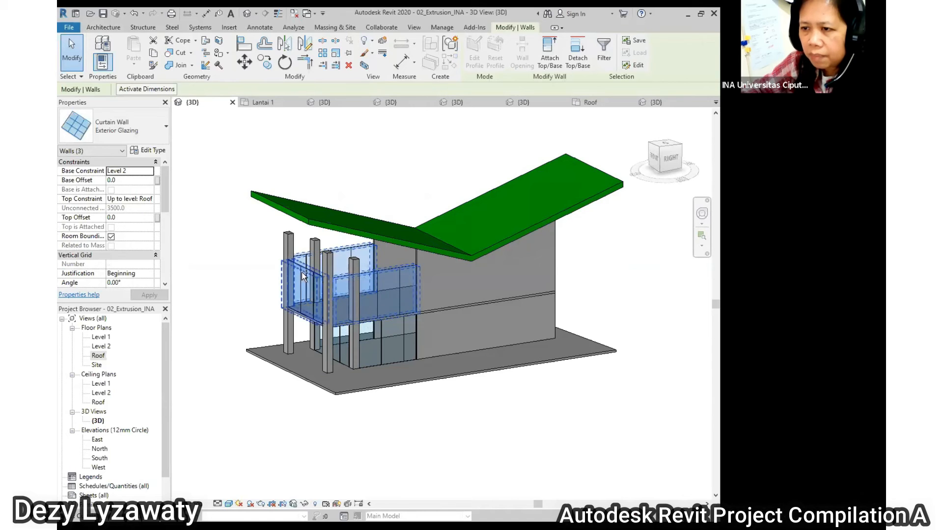
click(549, 54)
click(402, 240)
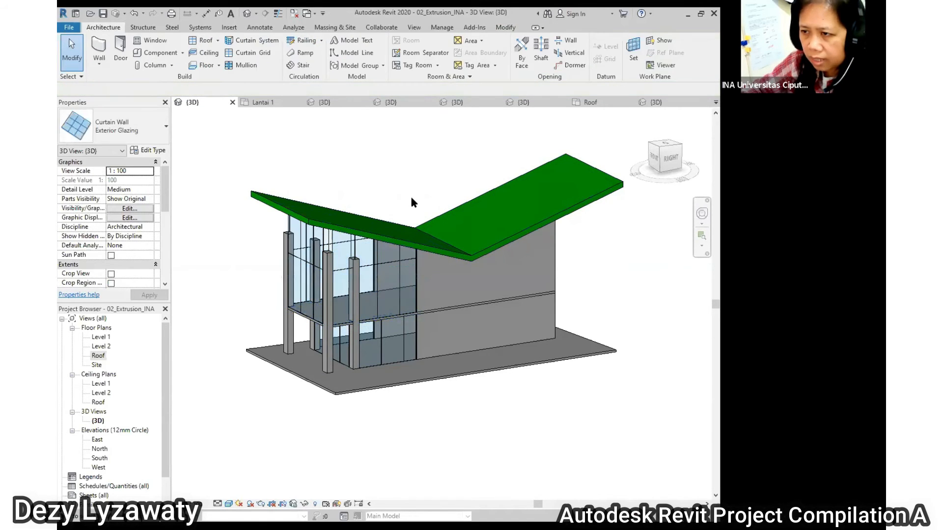
Attach the tops of the two east-side columns to the roof, using Cut Column and Minimum Intersection
scroll(339, 290, up, 3)
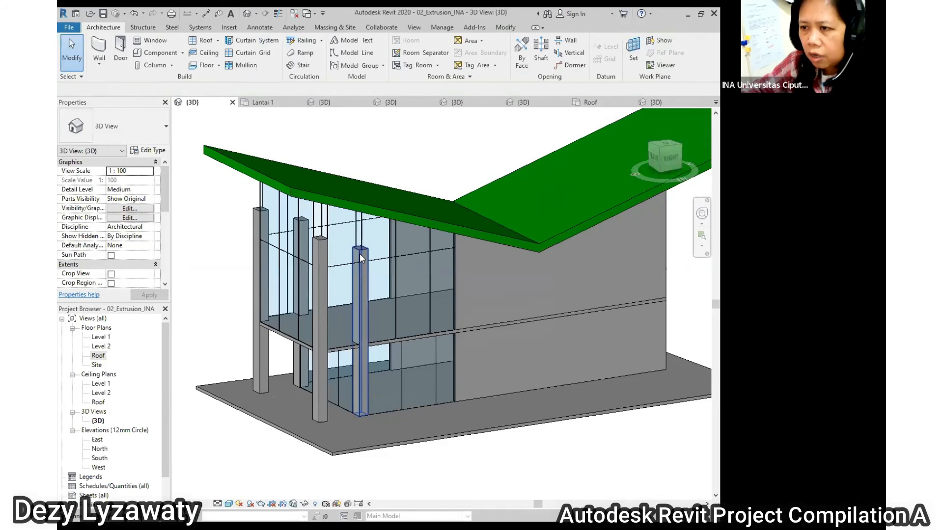
click(361, 254)
click(503, 54)
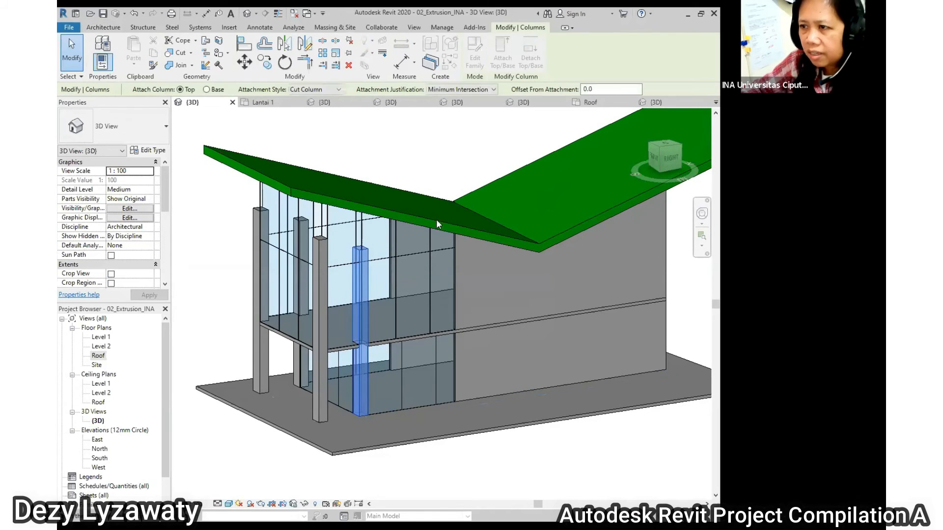
click(386, 237)
click(321, 248)
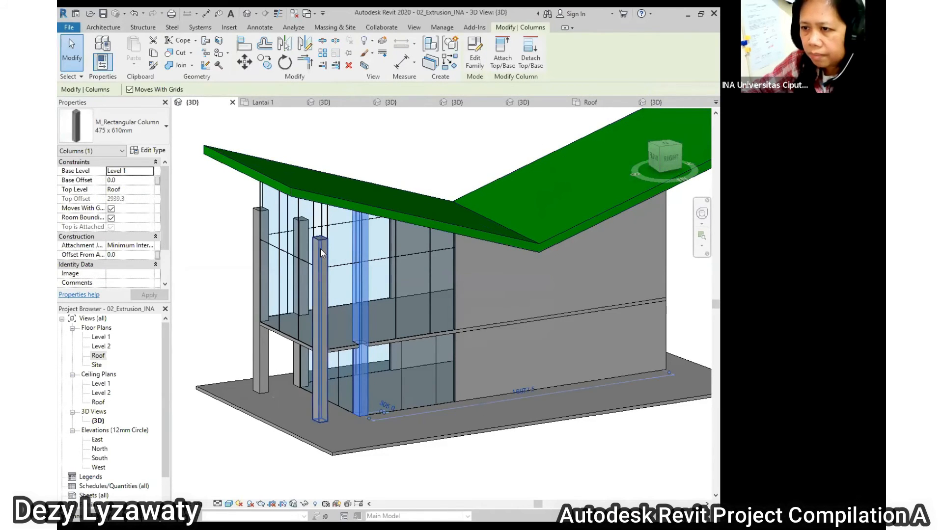
click(502, 54)
click(404, 235)
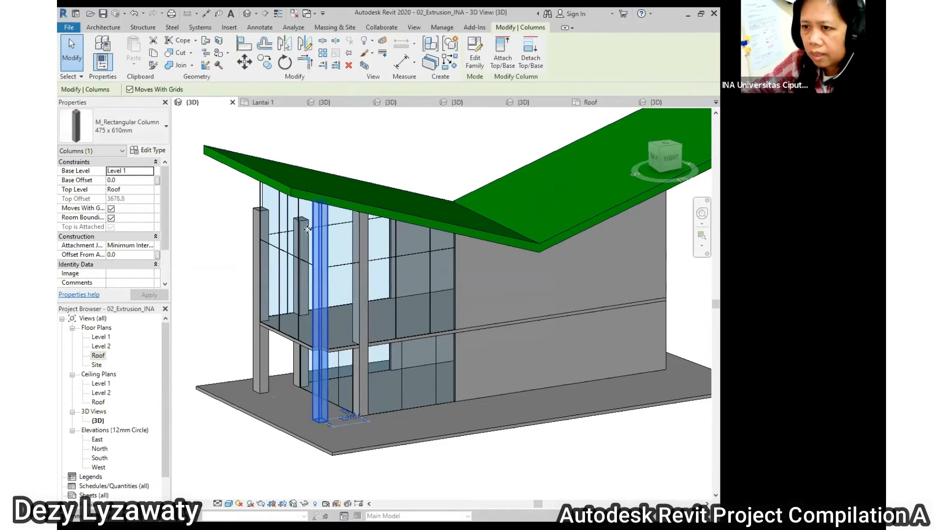
Attach the tops of the two west-side columns to the roof, using Cut Column and Minimum Intersection
click(260, 226)
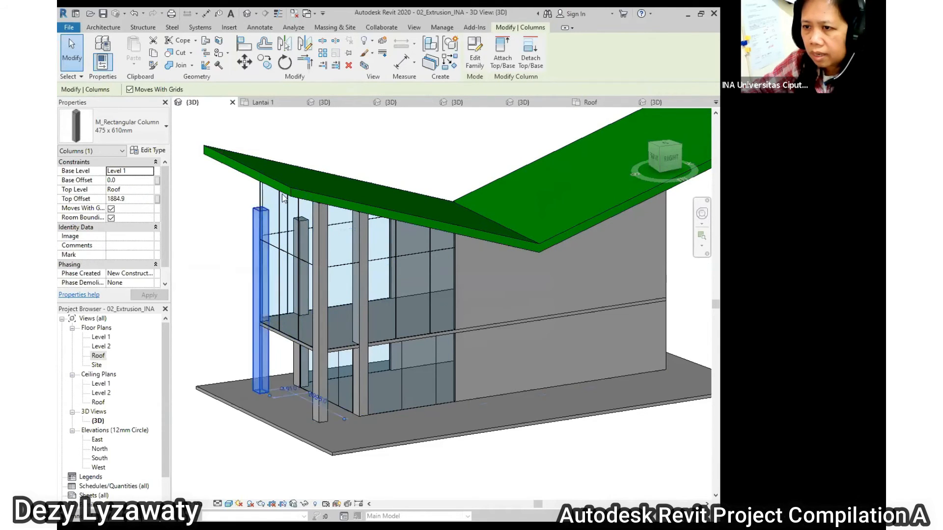
click(501, 59)
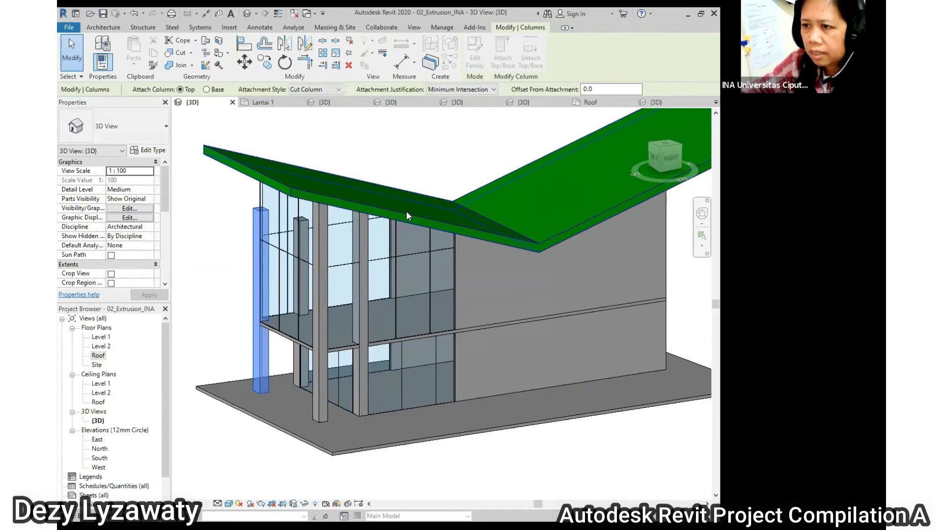
click(406, 211)
scroll(415, 294, down, 2)
shift+middle_drag(415, 294, 525, 279)
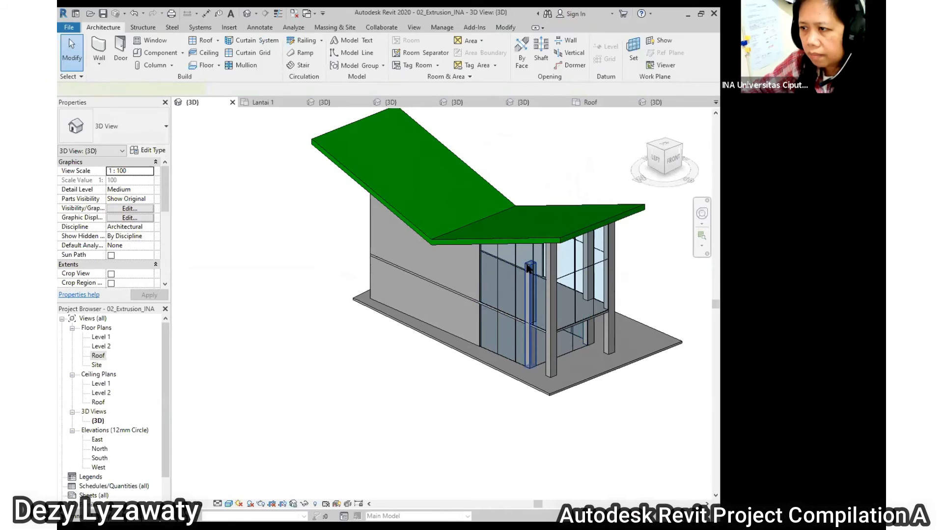
click(529, 280)
click(502, 46)
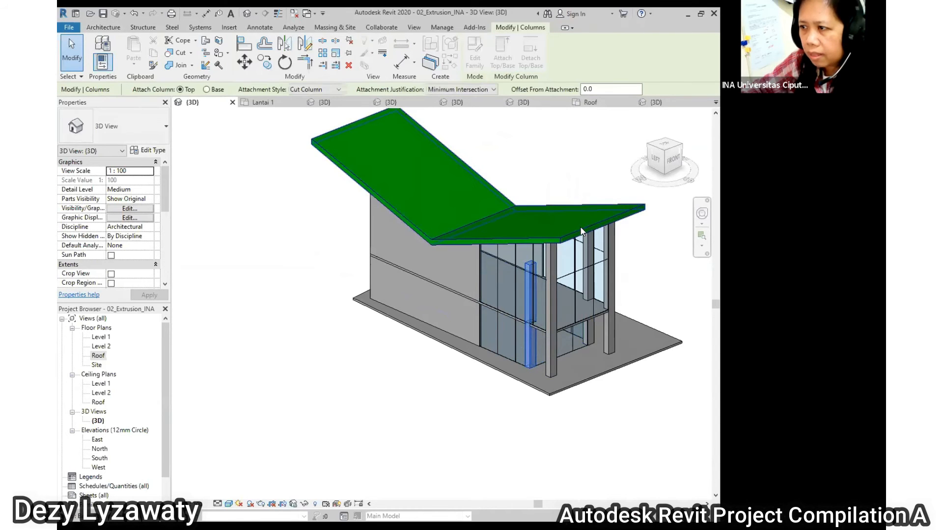
click(586, 216)
click(579, 163)
shift+middle_drag(497, 167, 523, 127)
shift+middle_drag(610, 308, 565, 339)
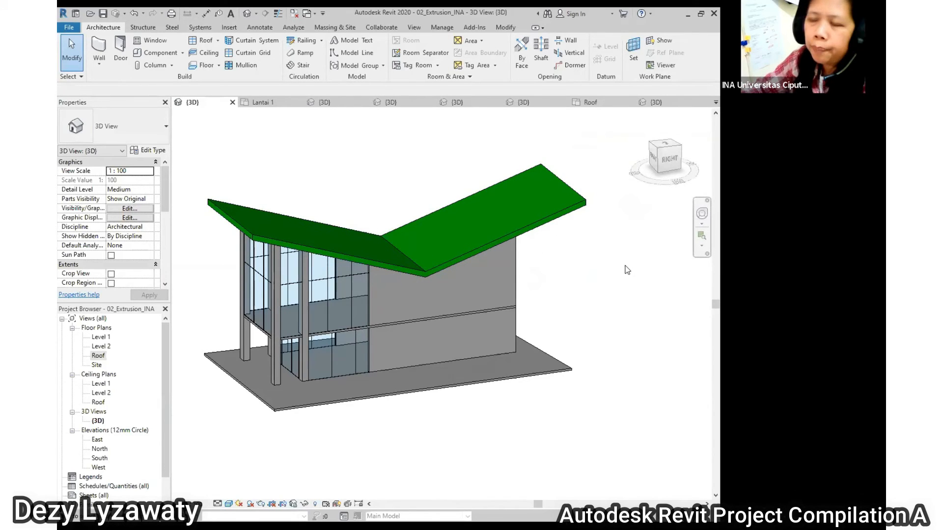
Edit the extrusion roof's profile in the East elevation and delete its north sloping line
click(574, 210)
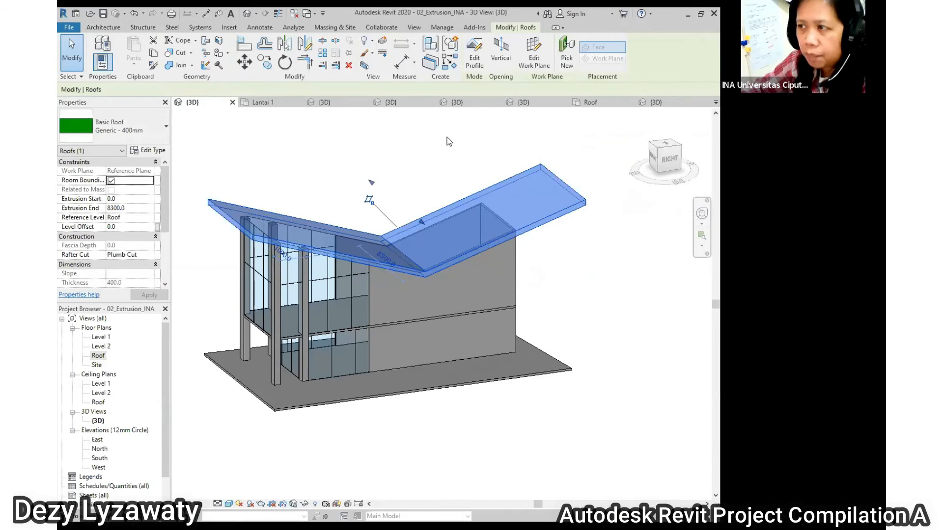
click(475, 54)
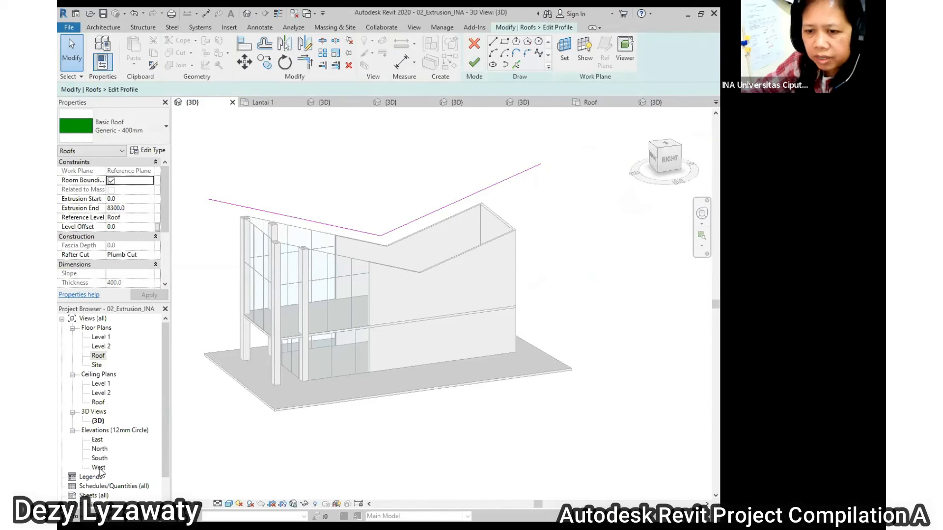
double_click(98, 440)
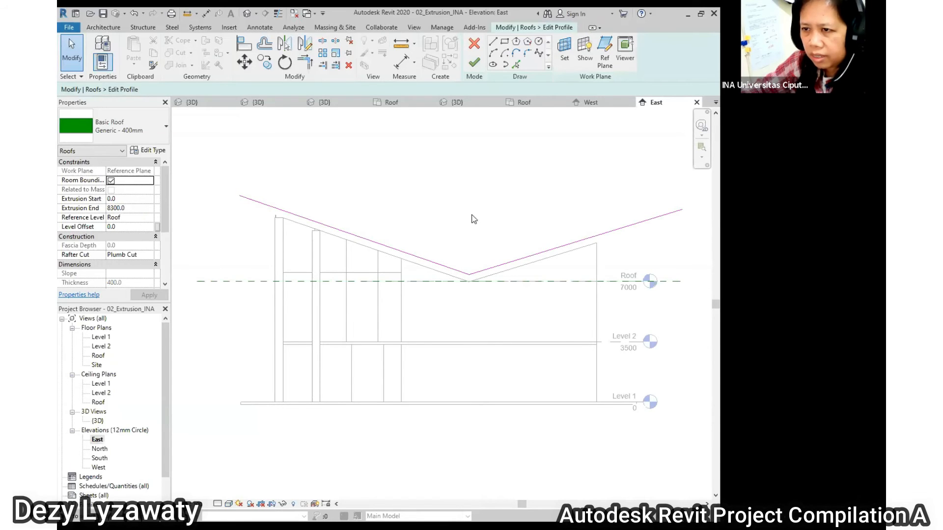
click(519, 260)
key(Delete)
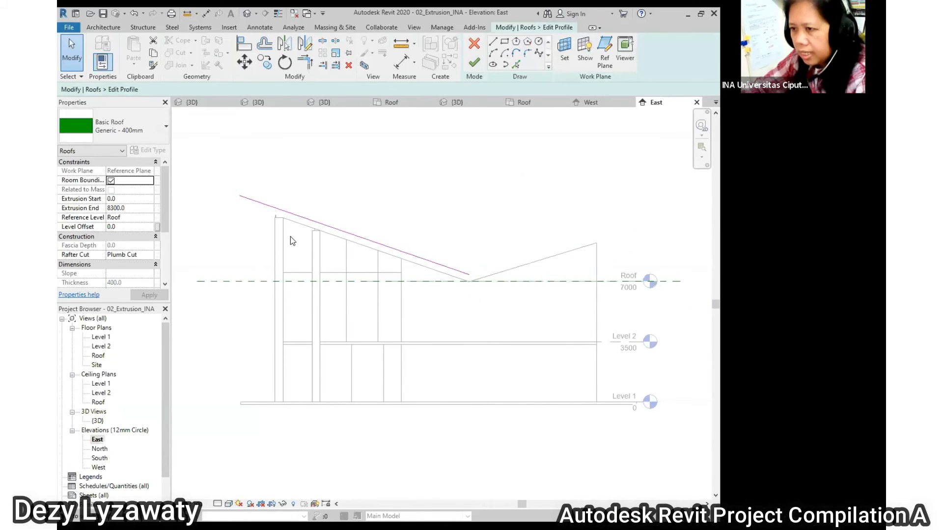
Sketch a sagging start-end-radius arc from the sloping line's high south end across to above the north wall
click(493, 53)
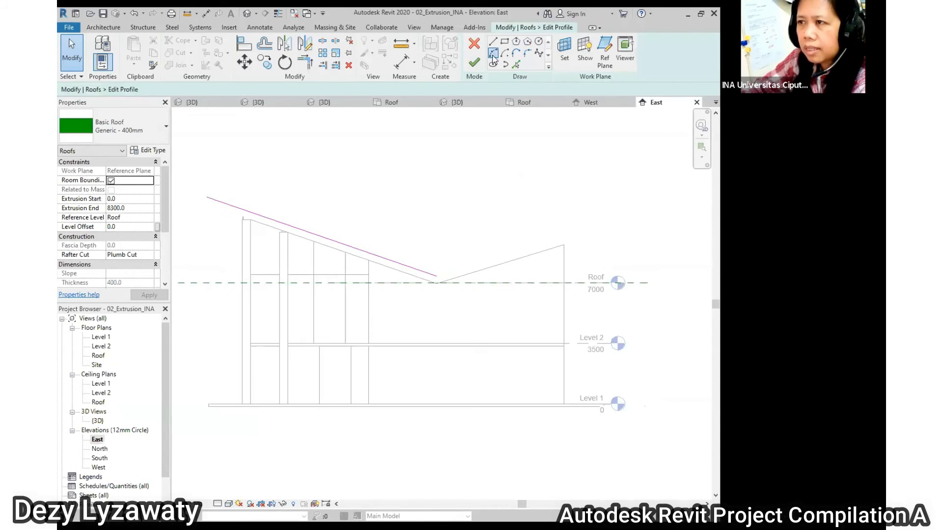
click(207, 197)
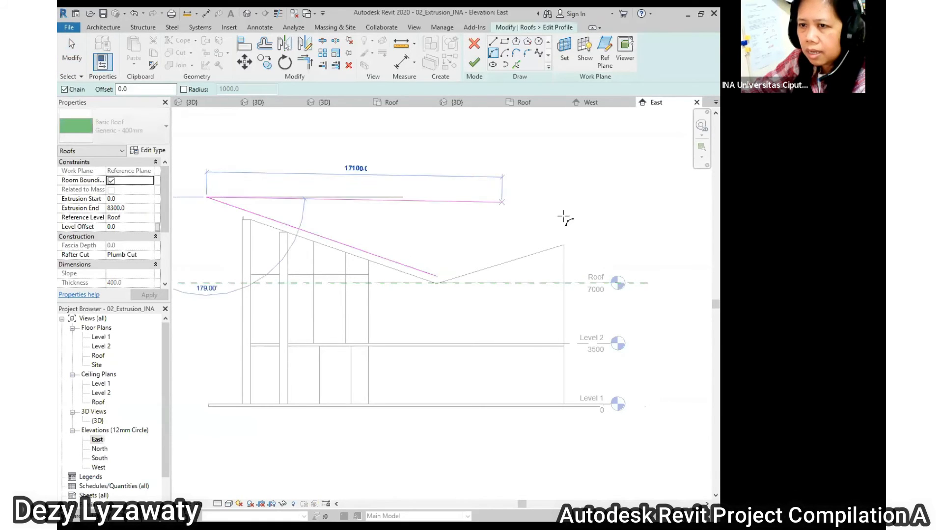
click(564, 198)
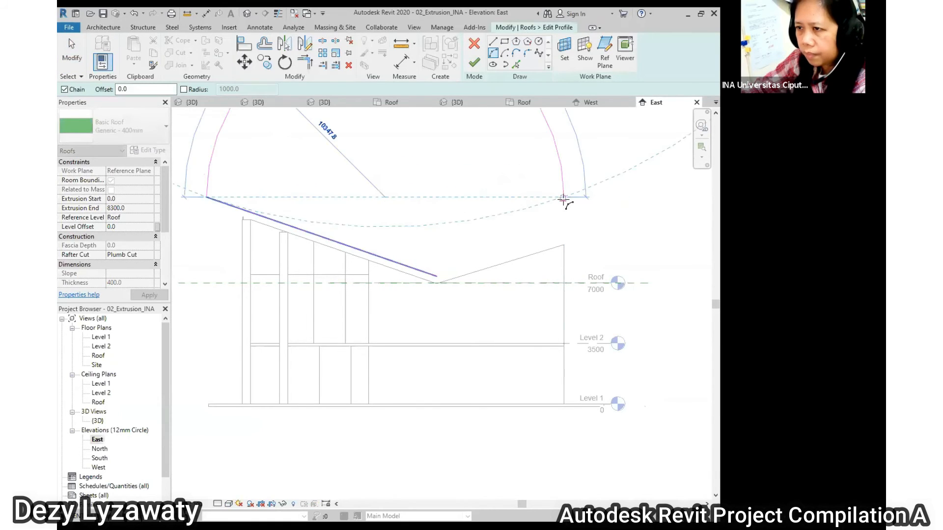
click(480, 220)
key(Escape)
key(Escape)
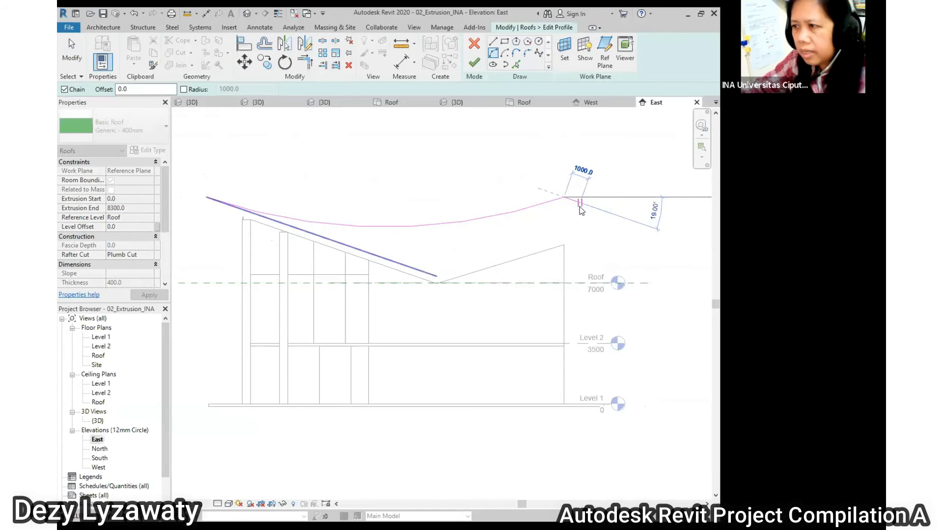
Extend the arc's north end past the north wall to a radius of about 31784 mm, and delete the remaining sloping line
click(559, 202)
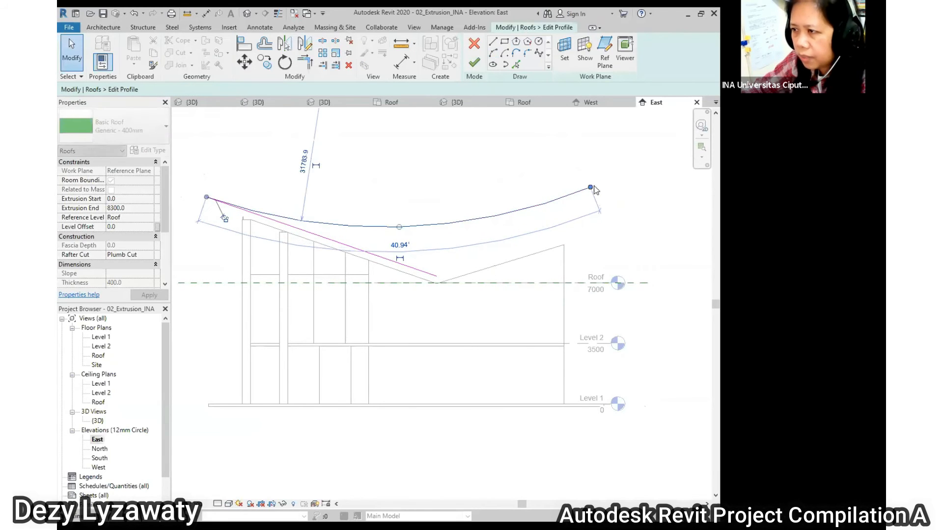
click(590, 240)
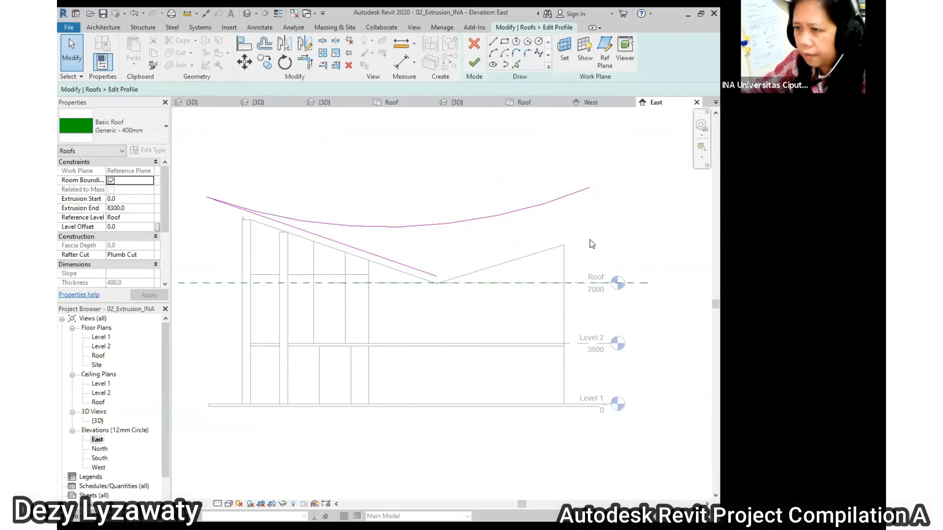
click(423, 271)
key(Delete)
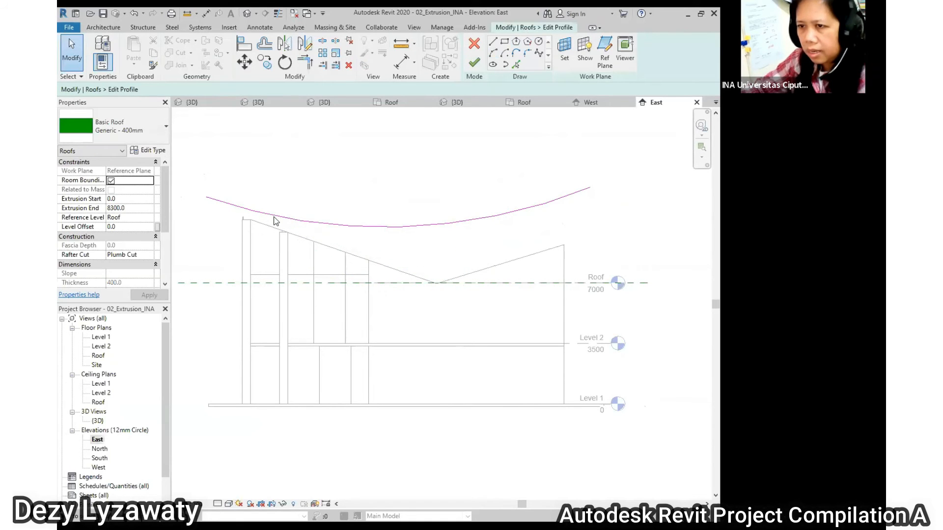
Lower the arc toward the Roof level and finish the profile edit, showing the curved roof in 3D
click(438, 224)
drag(398, 234, 400, 254)
click(277, 249)
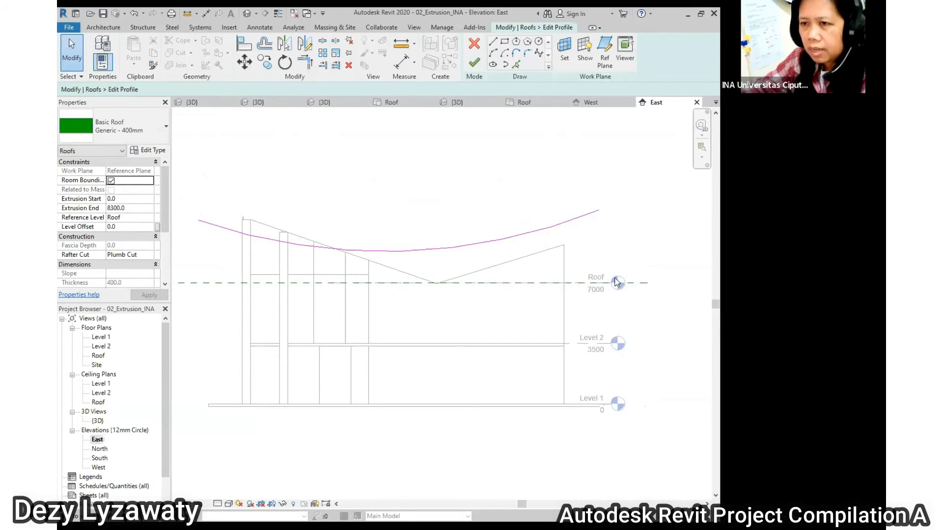
click(475, 63)
click(502, 197)
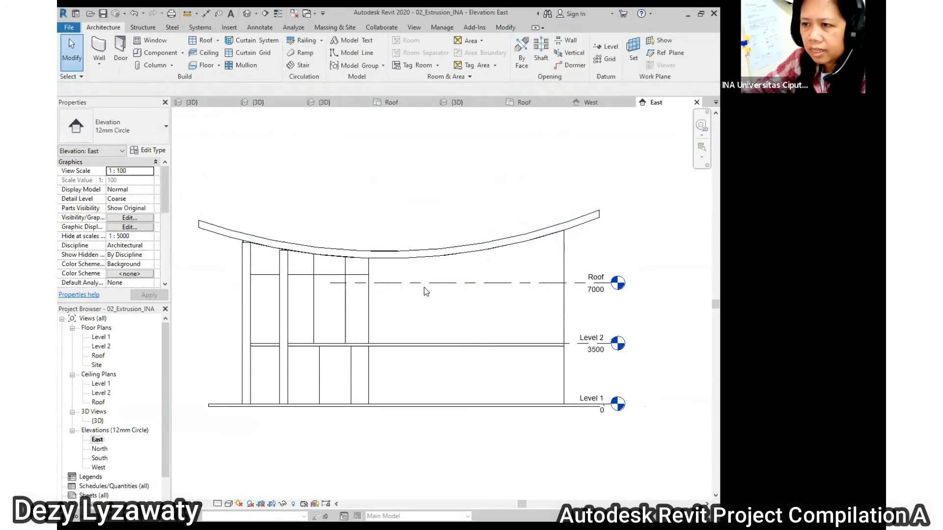
click(247, 13)
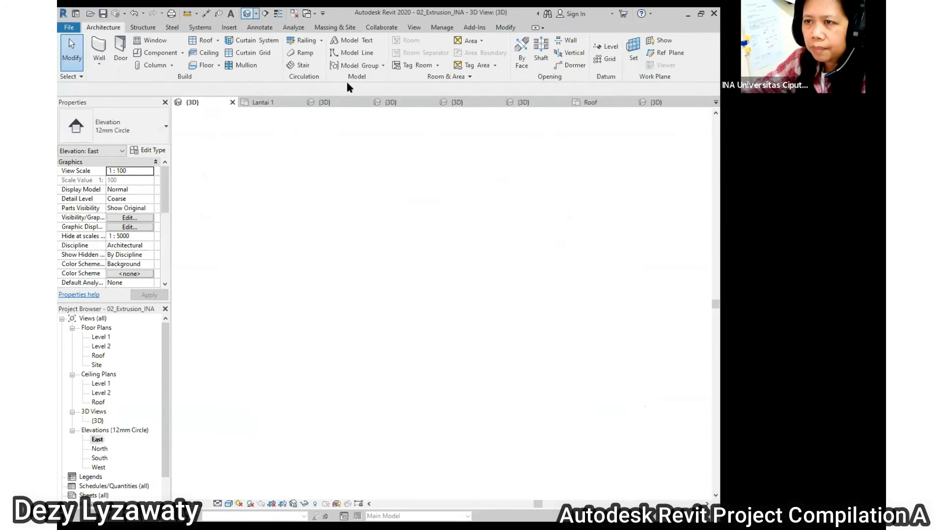
shift+middle_drag(314, 339, 632, 322)
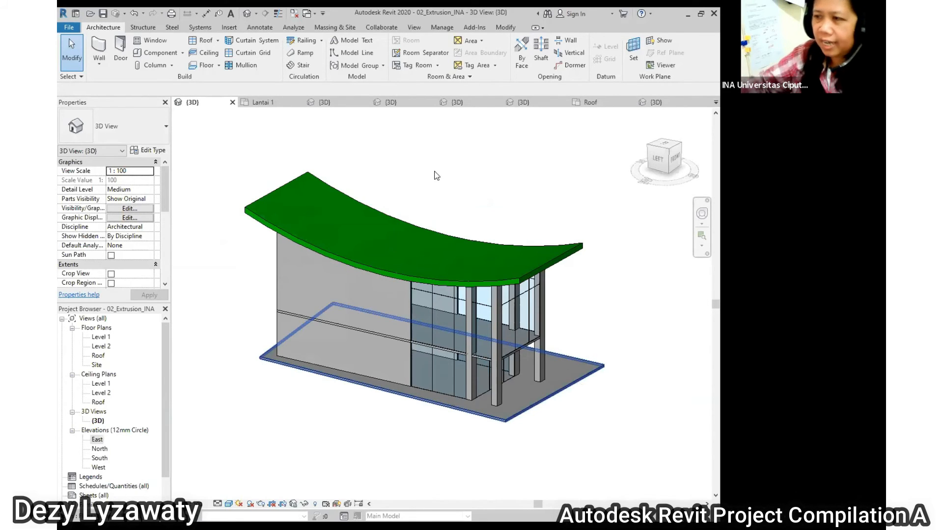
Delete the curved extrusion roof from the building
click(475, 237)
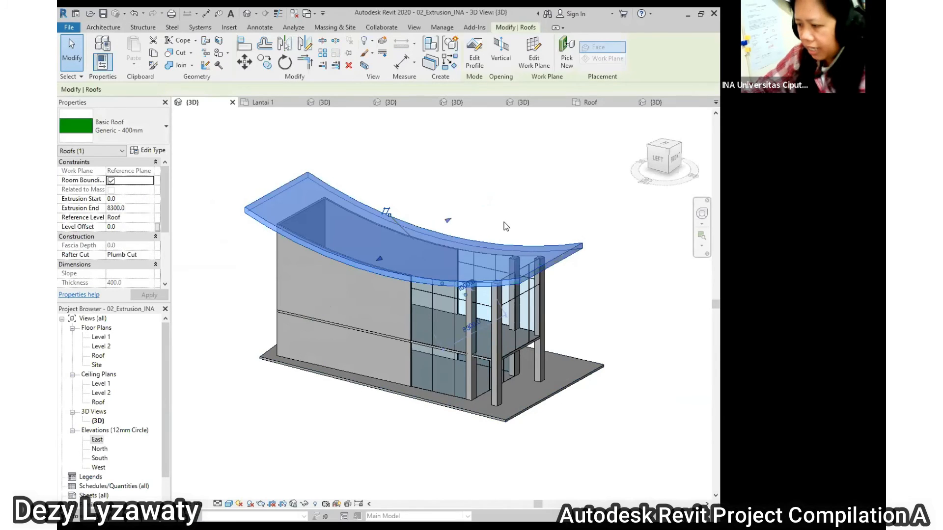
key(Delete)
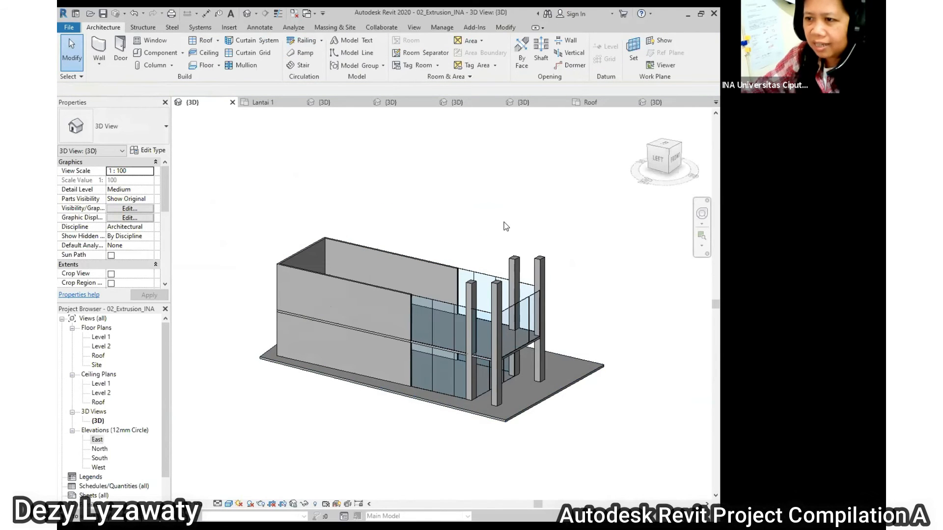
shift+middle_drag(600, 352, 110, 368)
Delete the existing reference plane along the building's west side in the Roof floor plan
double_click(99, 356)
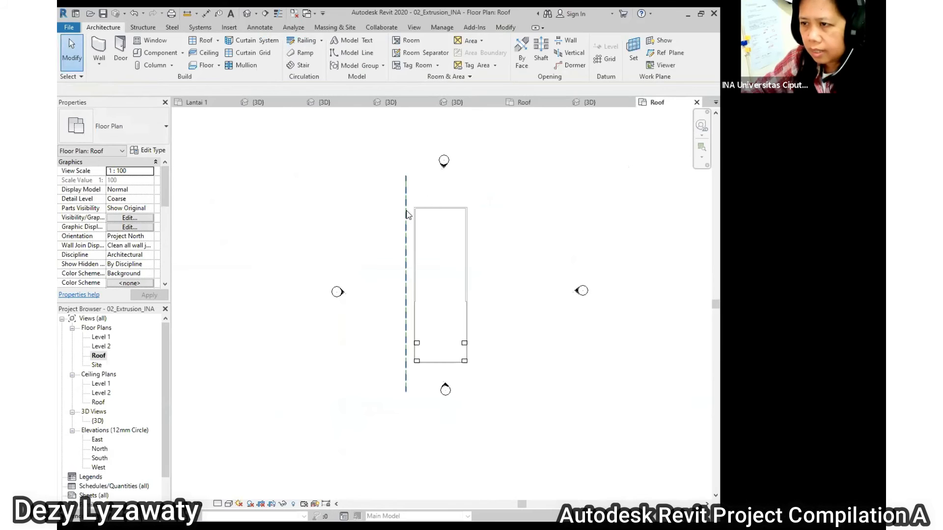
click(406, 214)
key(Escape)
click(406, 201)
key(Delete)
scroll(429, 240, up, 2)
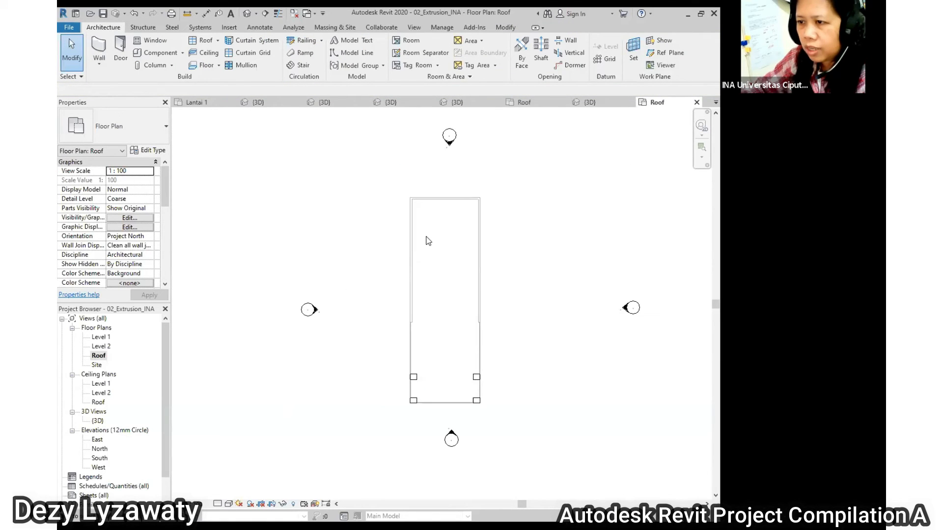
scroll(469, 240, up, 1)
middle_drag(558, 281, 545, 257)
scroll(545, 257, down, 1)
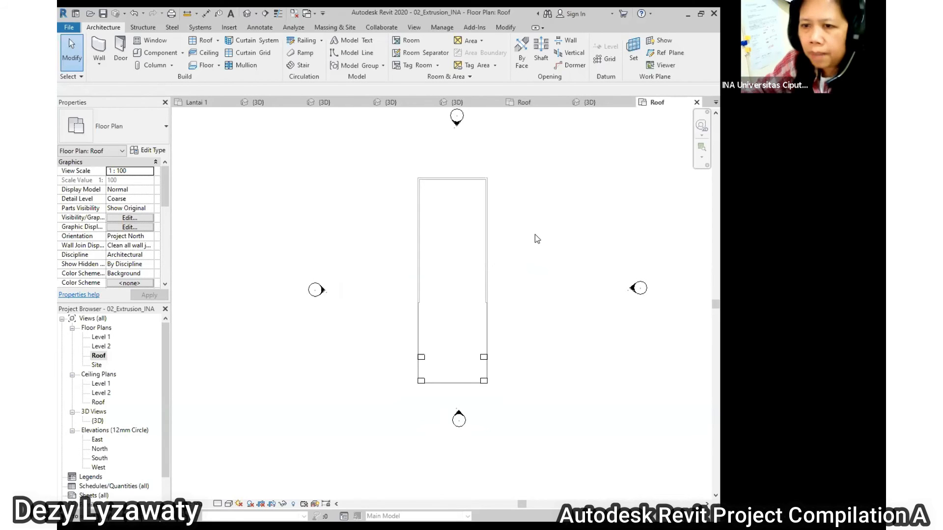
double_click(104, 28)
double_click(105, 28)
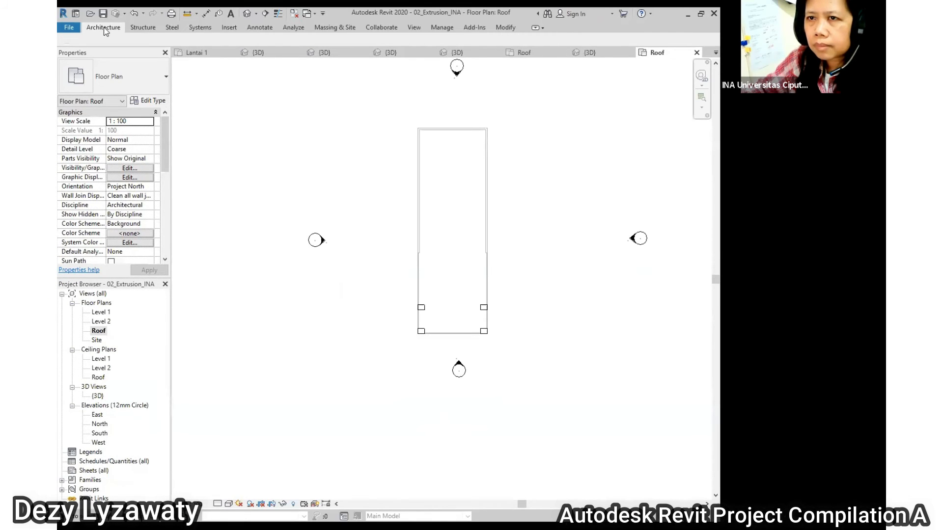
double_click(104, 28)
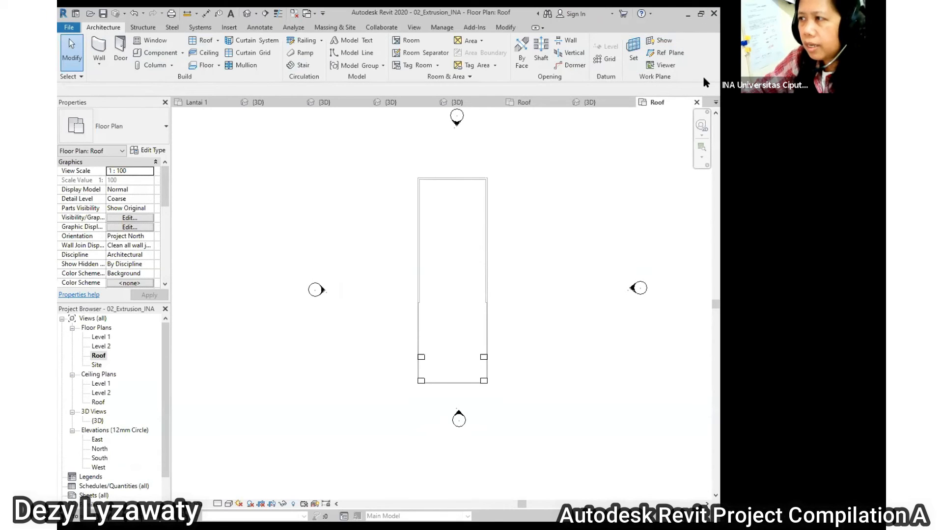
Draw north-south reference planes about 2250 mm west and about 5360 mm east of the building in the Roof plan
click(678, 55)
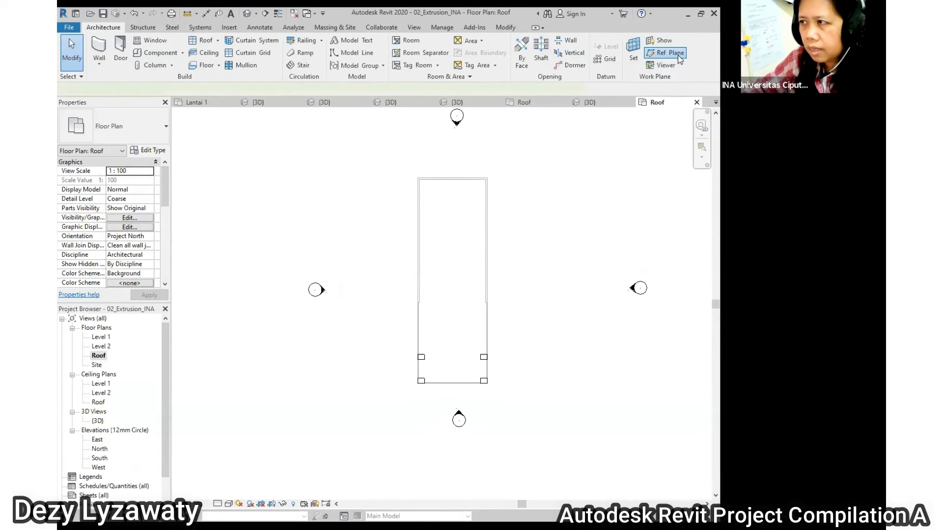
click(393, 150)
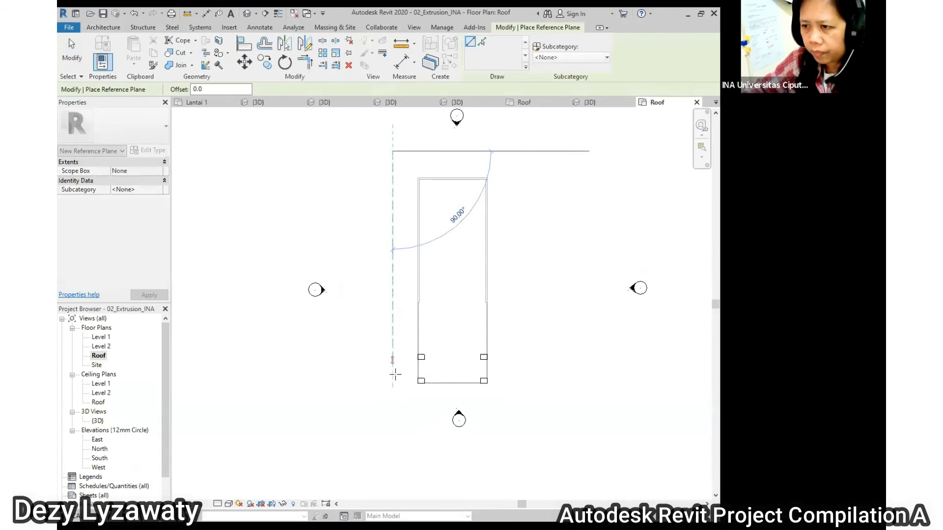
click(393, 409)
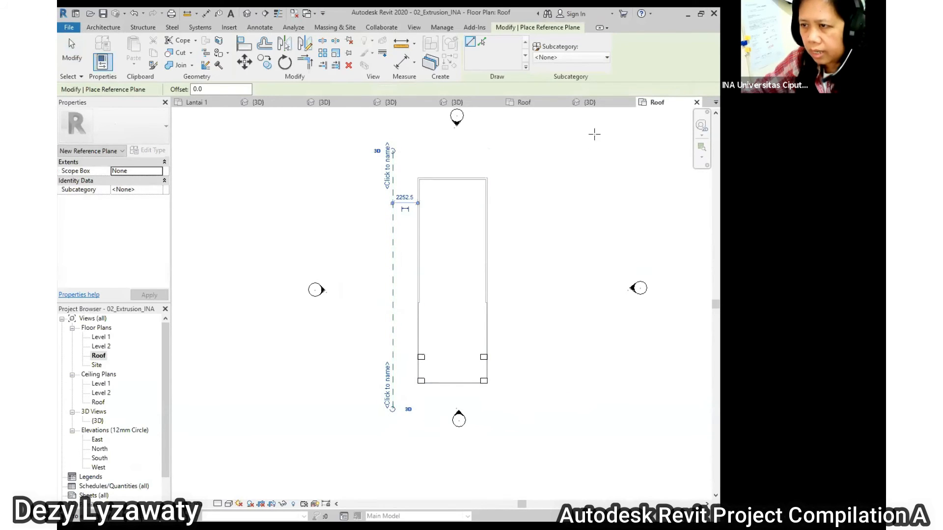
click(547, 144)
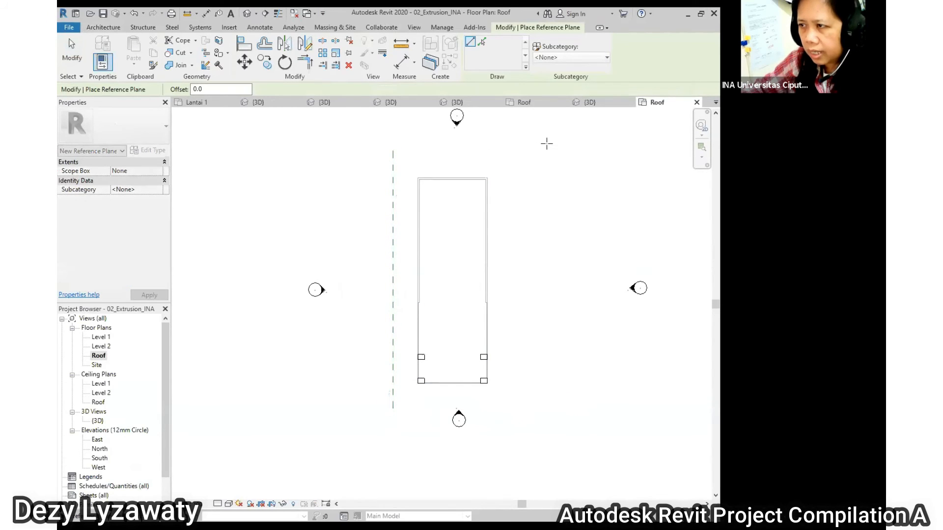
click(546, 420)
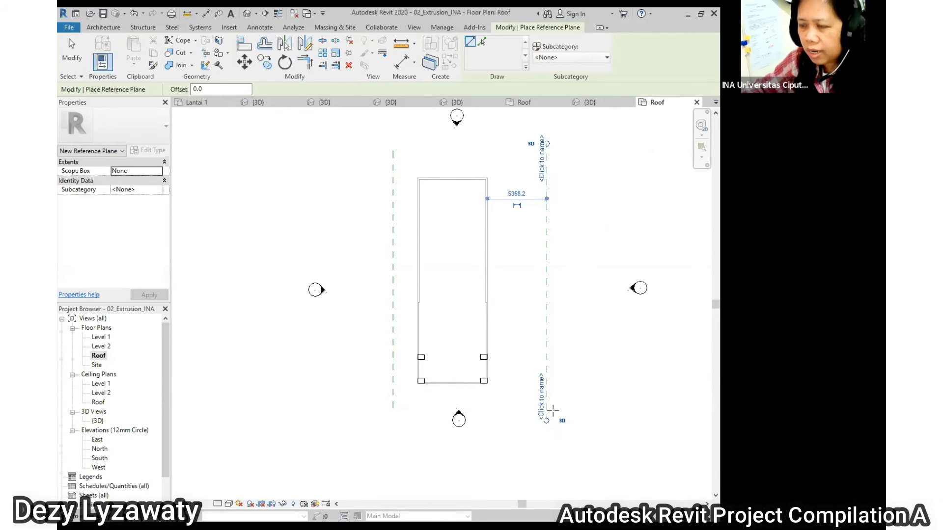
key(Escape)
key(Escape)
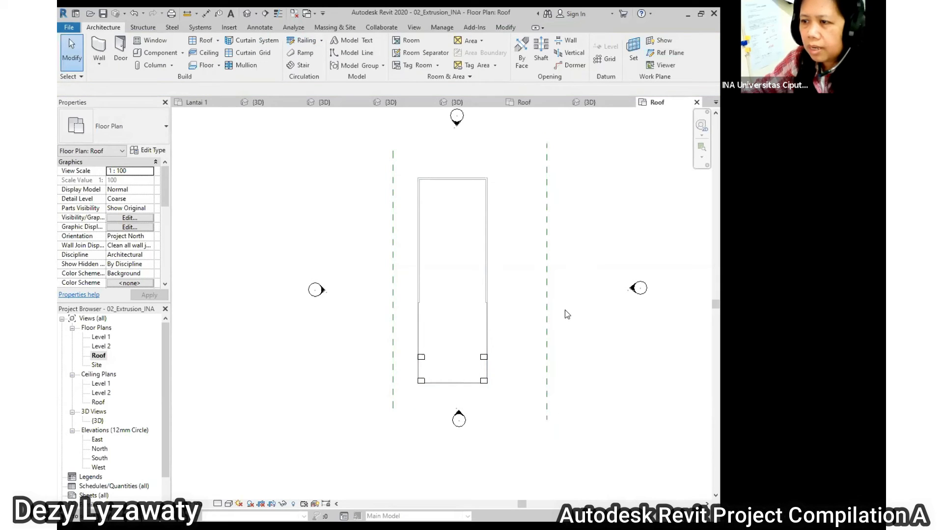
Set the west reference plane's distance from the building's west wall to 1000 mm
click(393, 193)
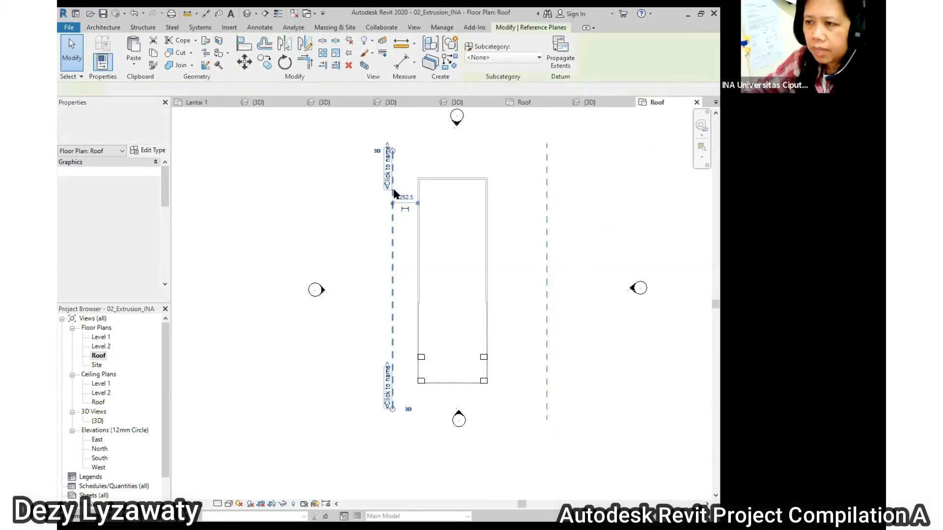
click(403, 184)
click(394, 195)
click(395, 195)
text(1000)
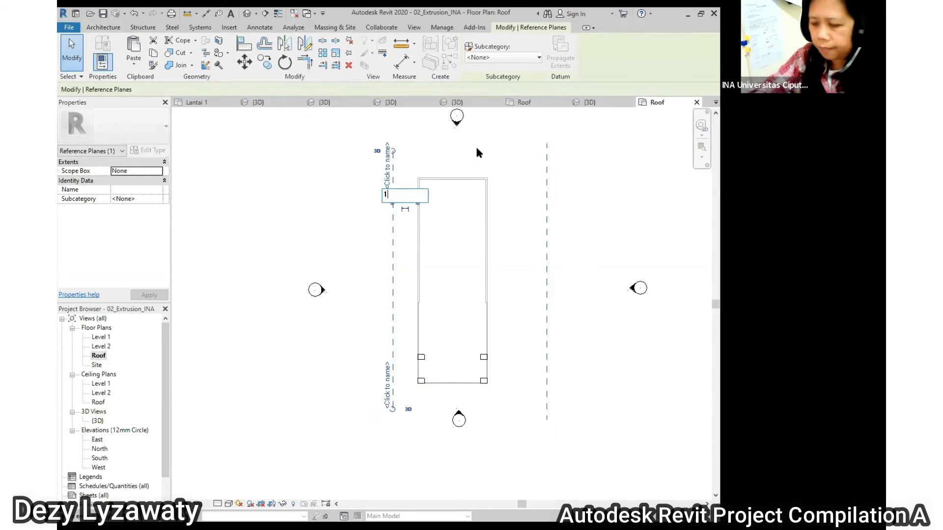
key(Return)
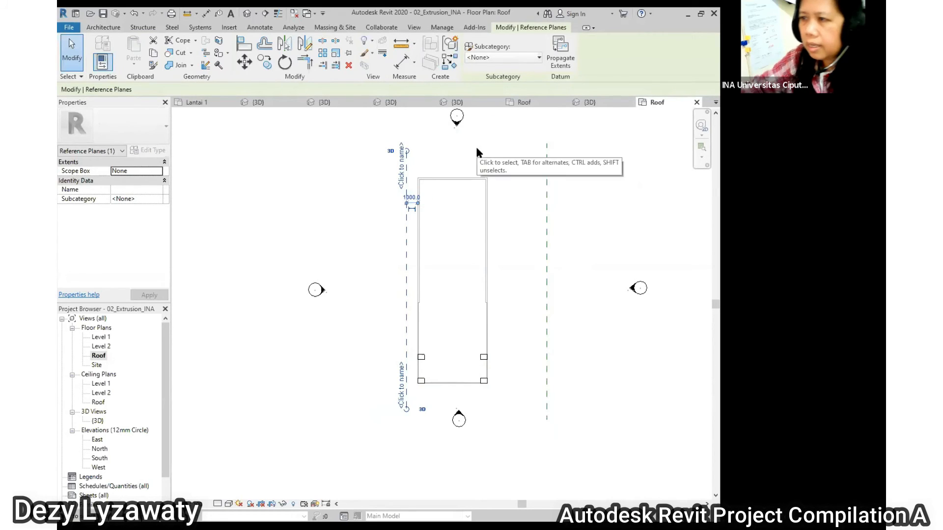
click(477, 149)
Set the east reference plane's distance from the building's east wall to 1000 mm
click(547, 199)
click(513, 195)
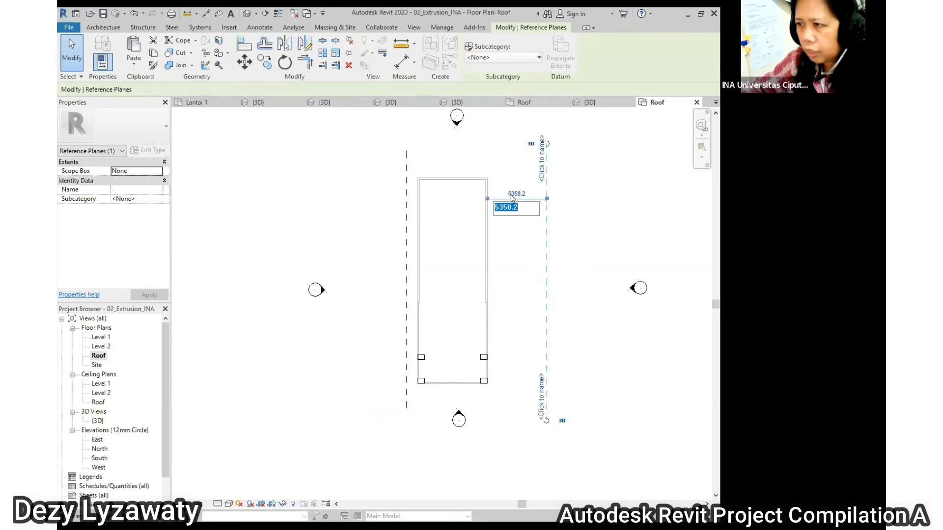
text(1)
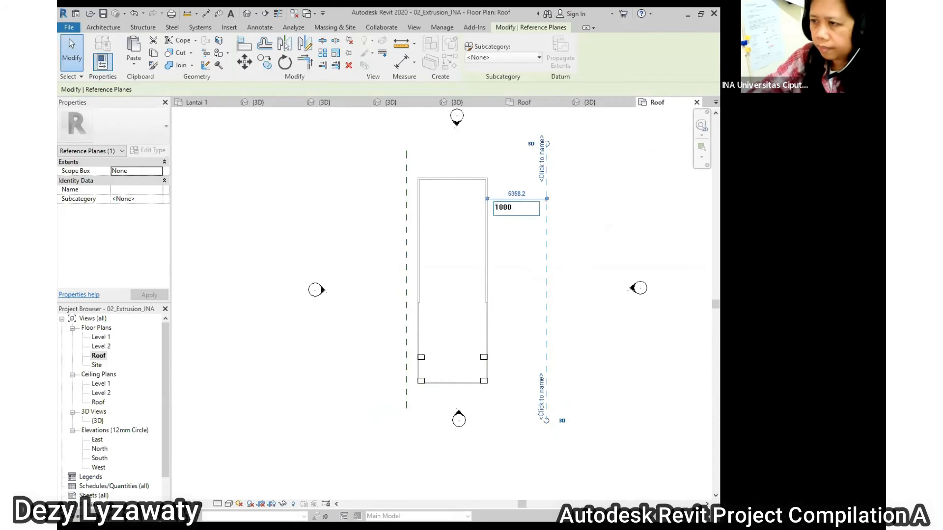
text(000)
key(Return)
click(532, 185)
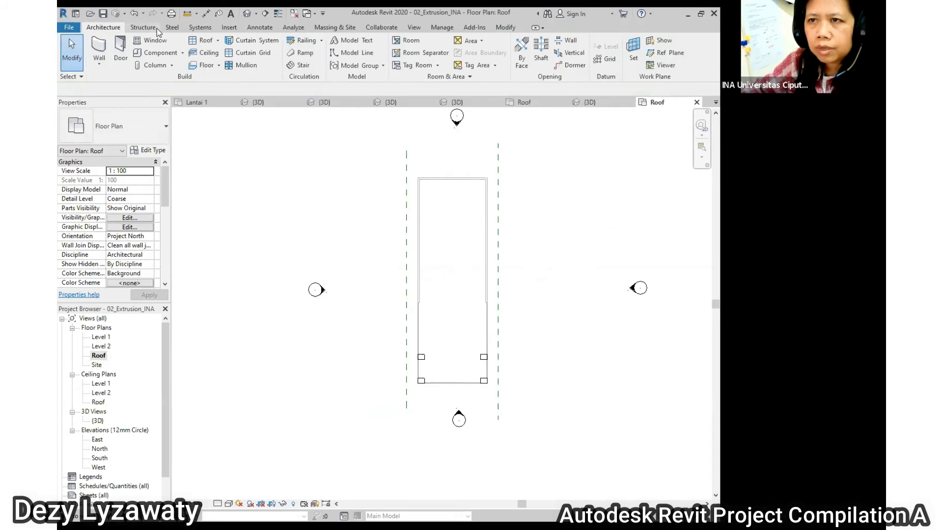
Start a Roof by Extrusion on the west reference plane in the East elevation, referenced to level Roof with 0.0 offset
click(218, 41)
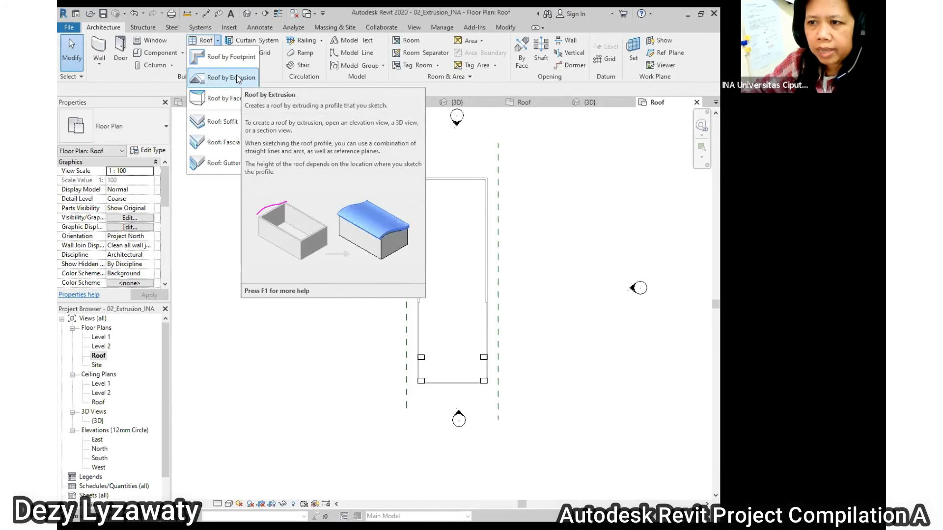
click(237, 77)
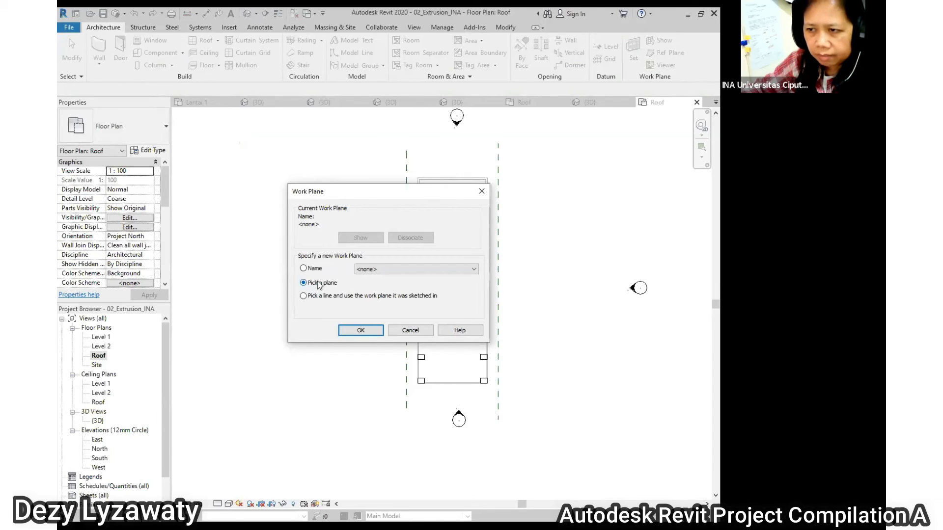
click(367, 331)
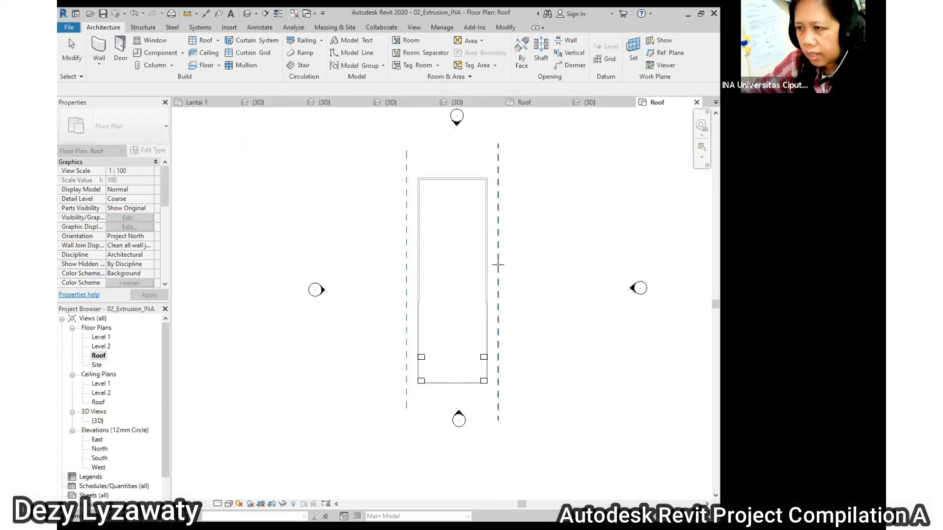
click(407, 253)
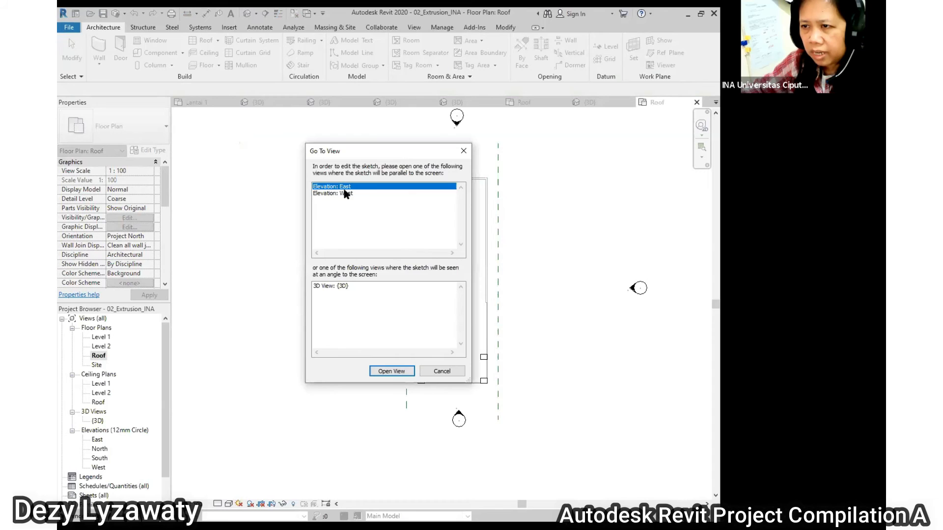
click(402, 372)
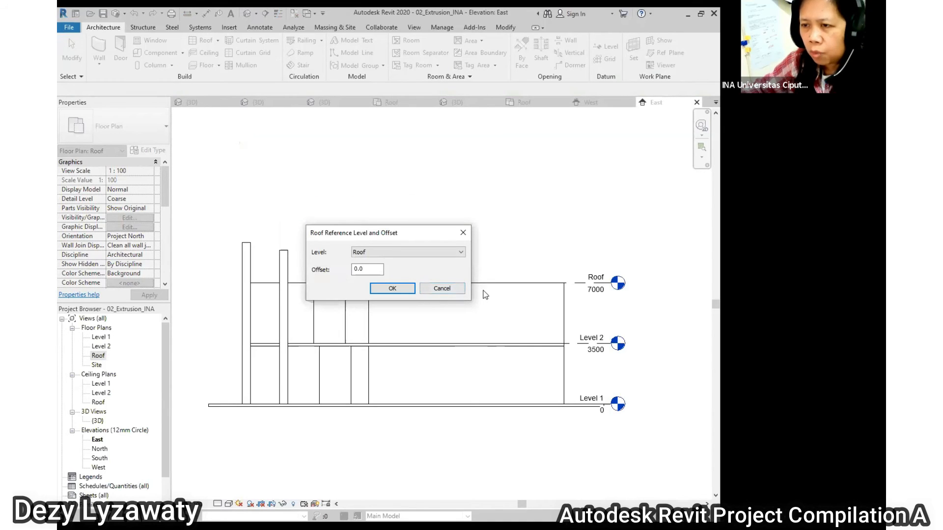
click(397, 290)
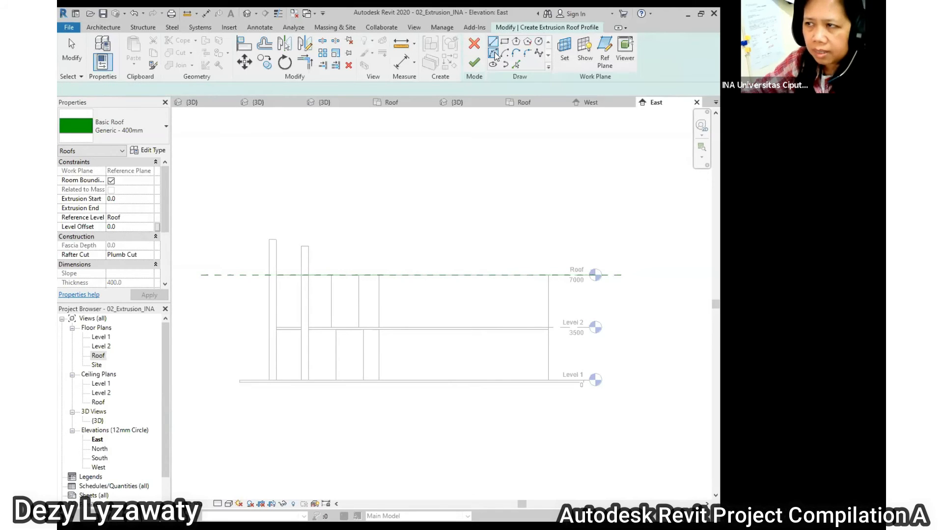
Sketch a sagging arc profile over the whole building, dipping to the Roof level, with a radius of about 19850 mm
click(494, 53)
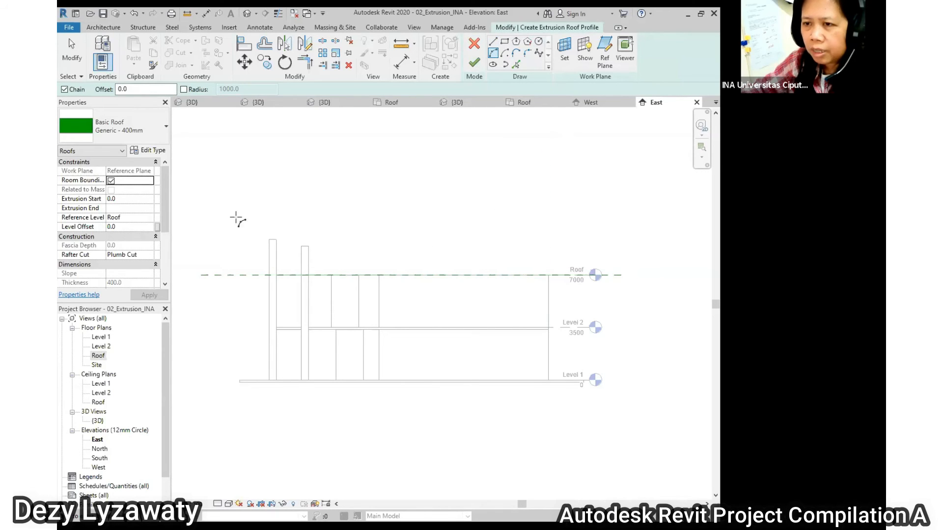
click(209, 199)
click(210, 199)
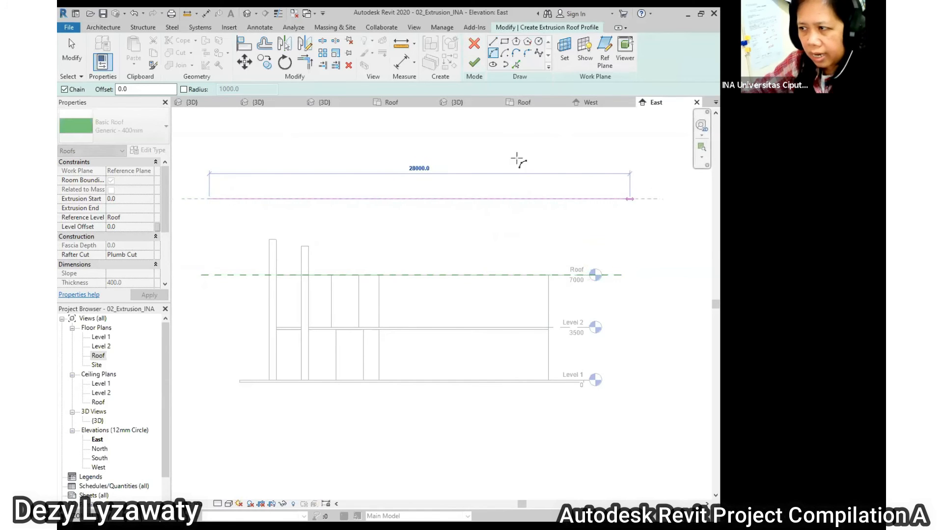
click(622, 199)
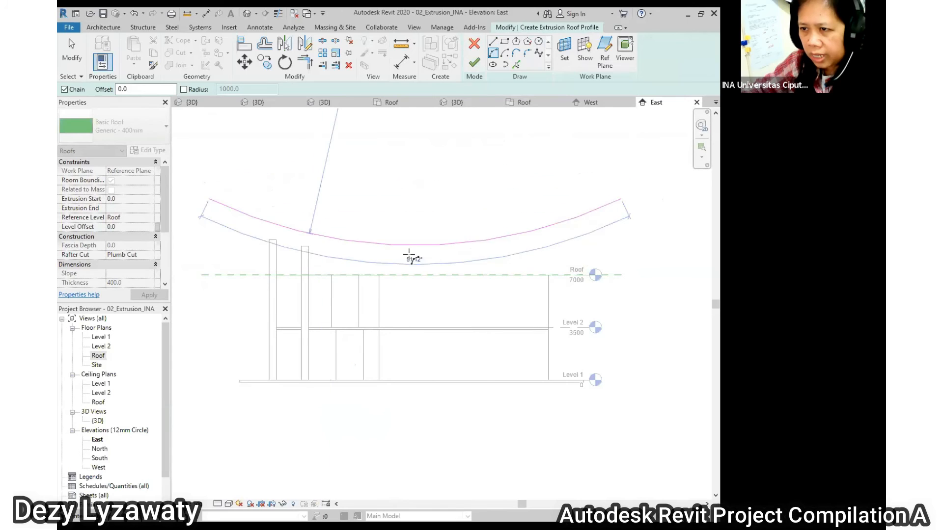
click(415, 282)
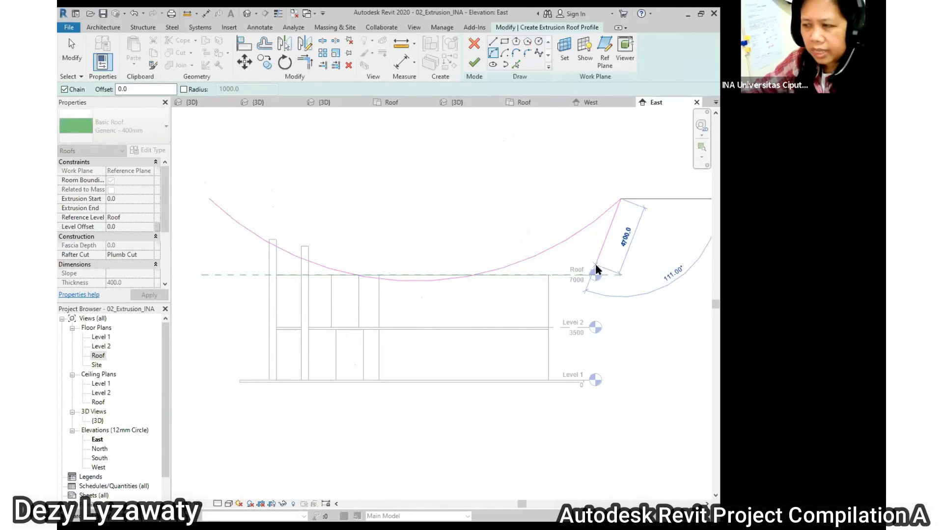
key(Escape)
key(Escape)
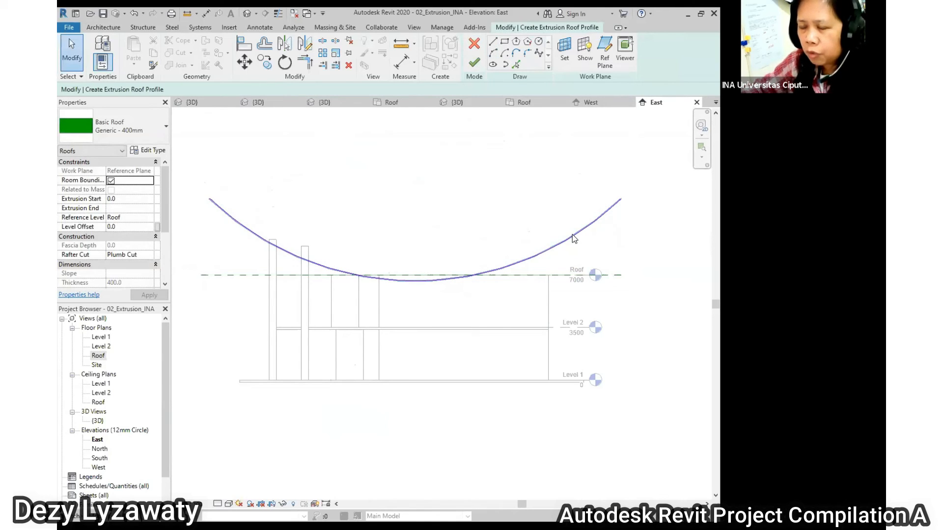
Shorten the arc at its north end and raise it above the Roof level, to a length of about 24400 mm
click(573, 234)
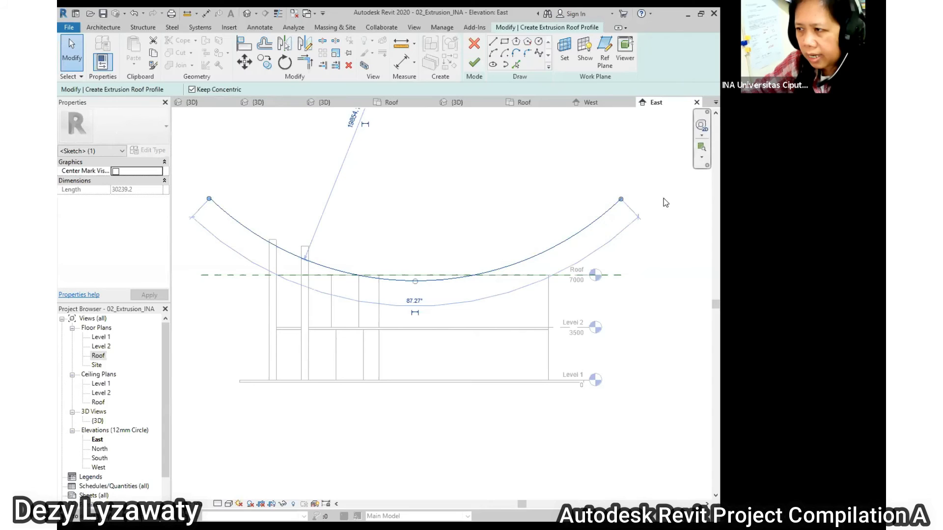
drag(621, 200, 569, 237)
drag(442, 279, 385, 267)
click(298, 196)
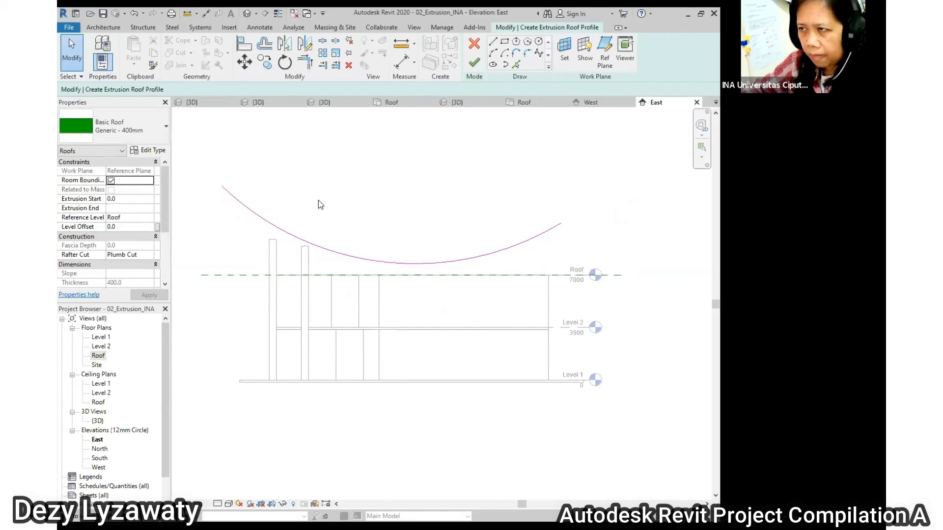
Shorten the arc to end near the middle of the building and sketch an upward-bulging arc northward from that end
click(555, 227)
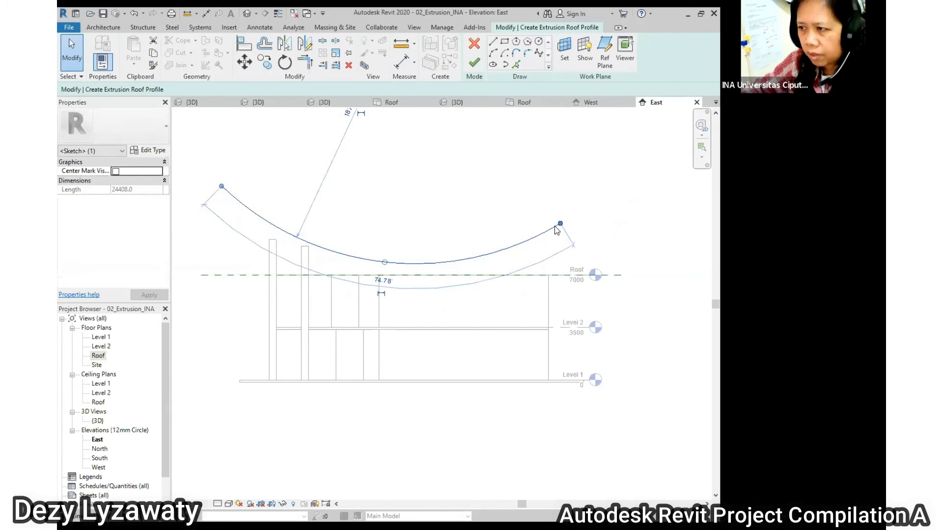
mouse_move(561, 223)
mouse_down()
mouse_move(505, 252)
mouse_move(401, 264)
mouse_up()
click(493, 54)
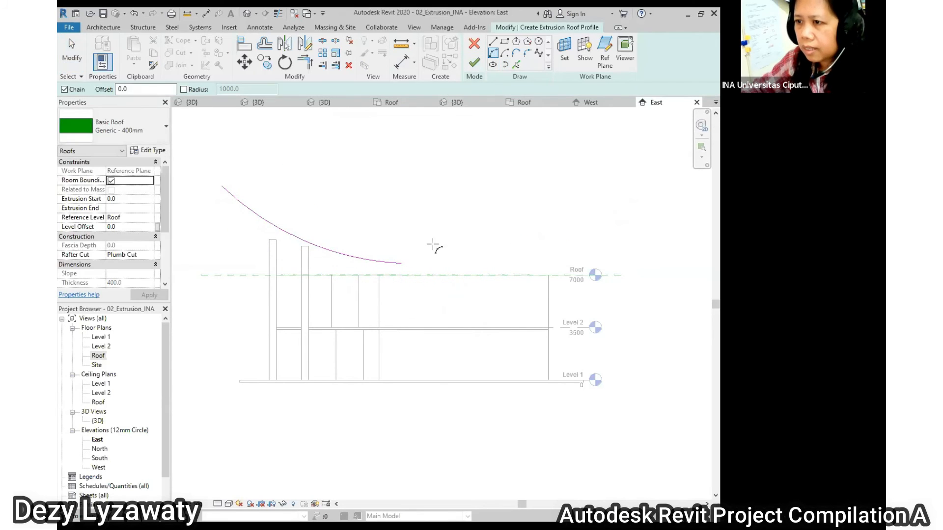
click(402, 264)
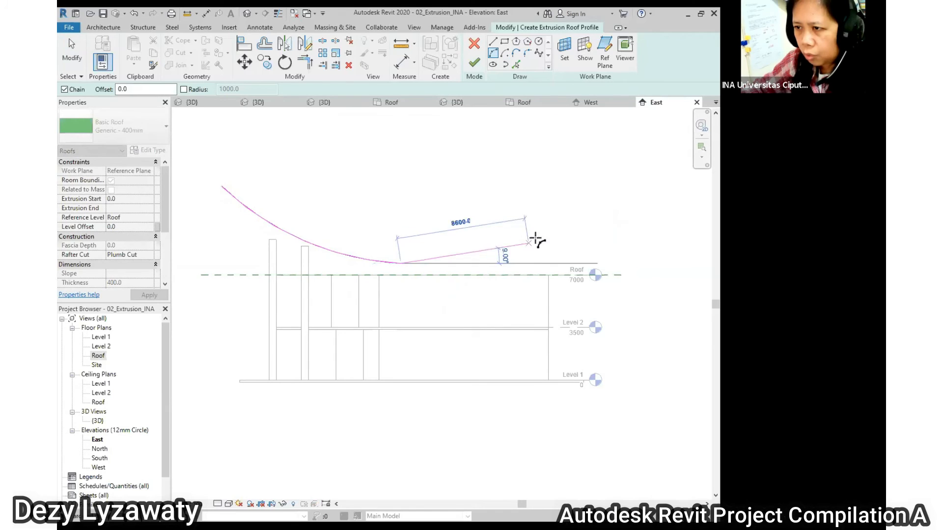
click(591, 192)
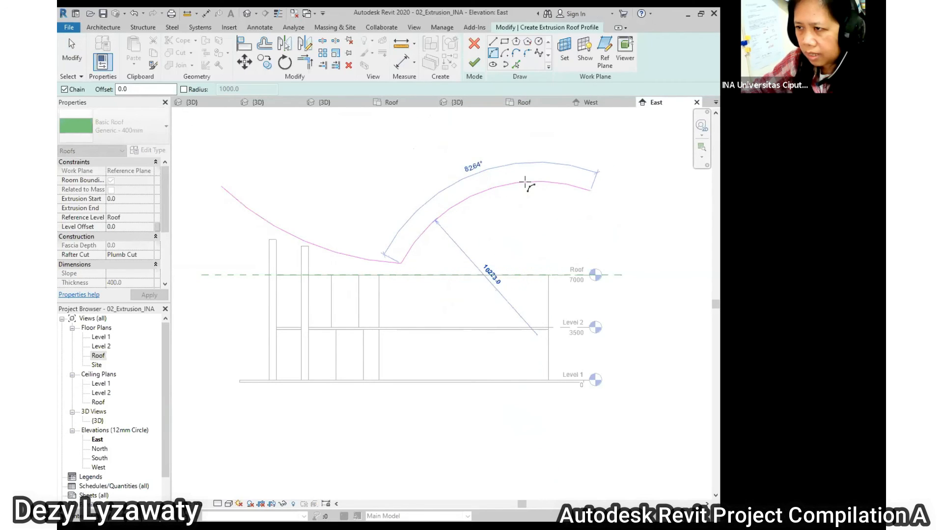
click(531, 186)
key(Escape)
key(Escape)
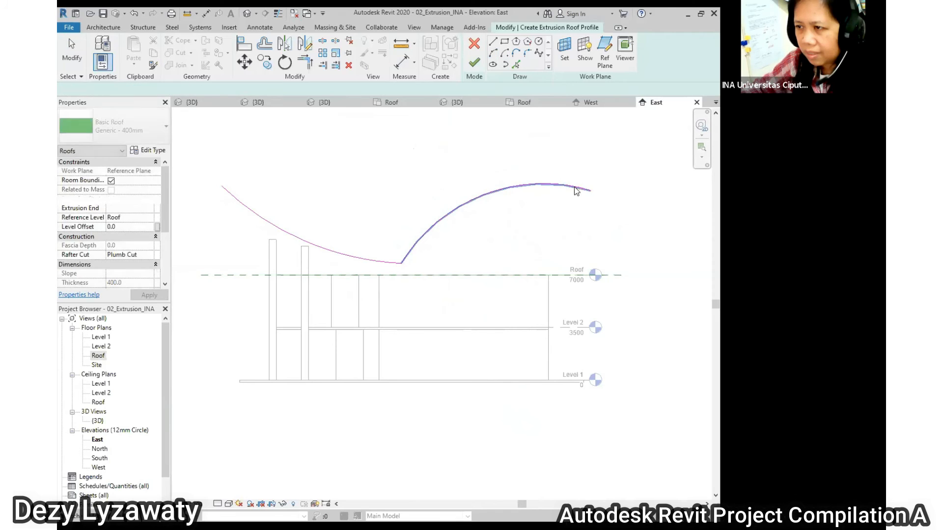
Extend the second arc farther north and flatten it to a radius of about 27600 mm
click(577, 192)
mouse_move(590, 191)
mouse_down()
mouse_move(617, 242)
mouse_move(653, 225)
mouse_up()
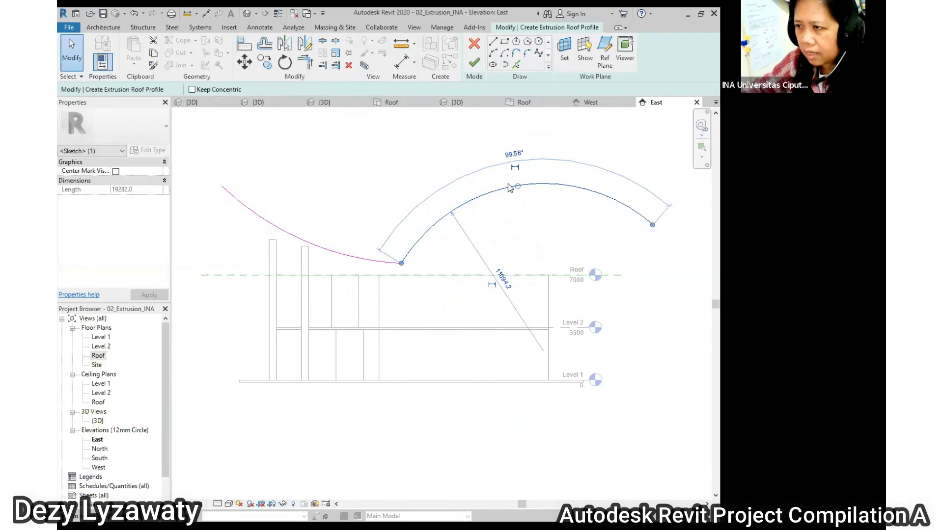
drag(520, 197, 530, 229)
scroll(421, 264, up, 2)
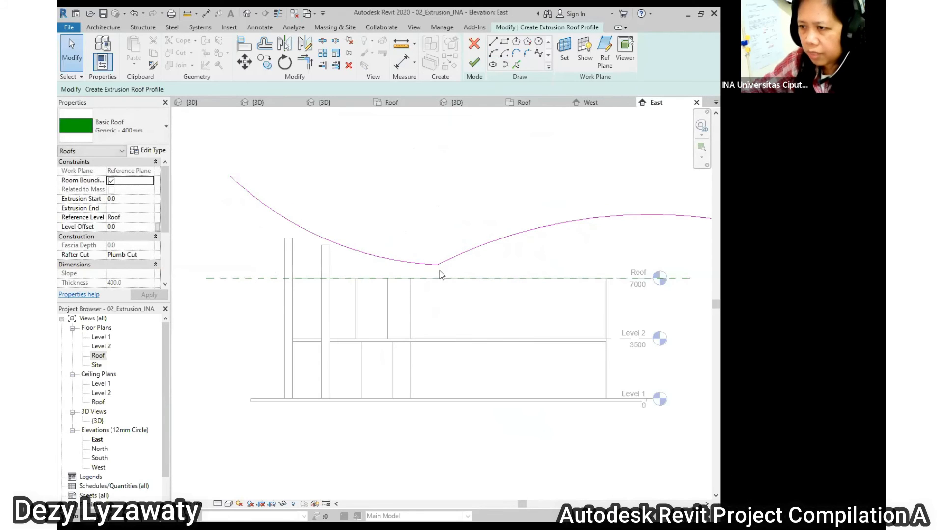
Try to adjust the joint between the two arcs and delete the upward-bulging arc
click(437, 268)
key(Escape)
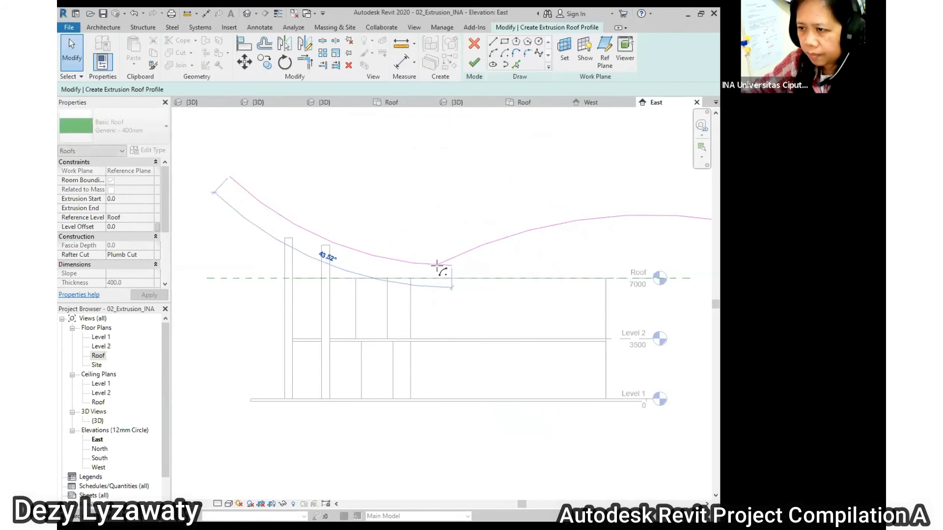
click(354, 252)
click(504, 237)
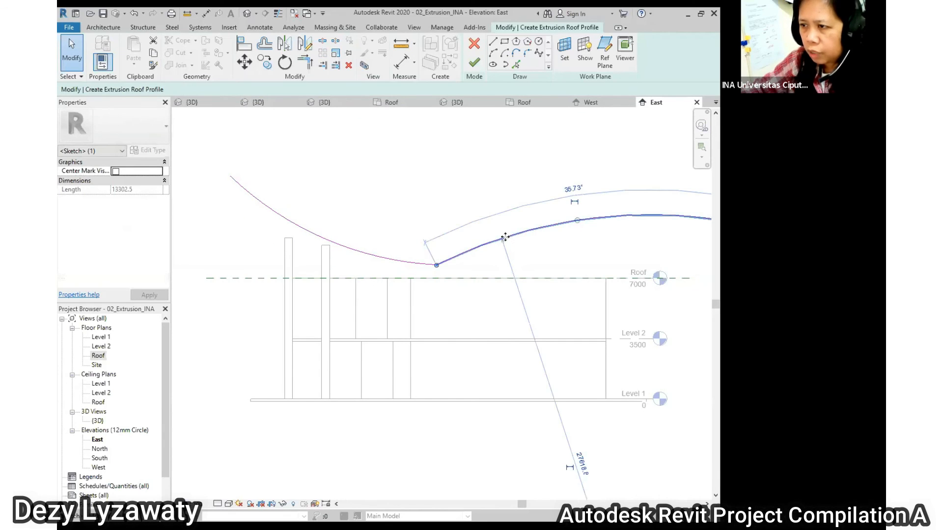
click(411, 263)
click(495, 246)
scroll(422, 236, down, 2)
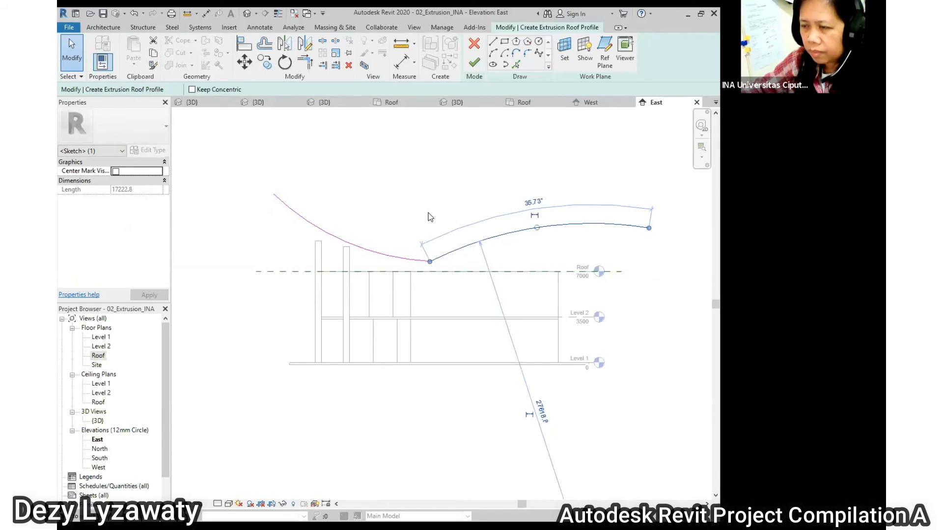
key(Escape)
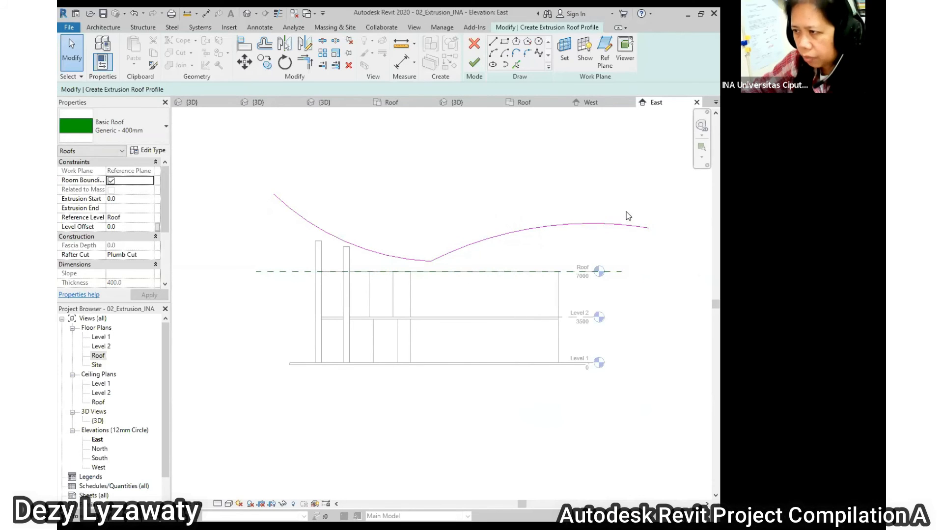
click(595, 227)
key(Delete)
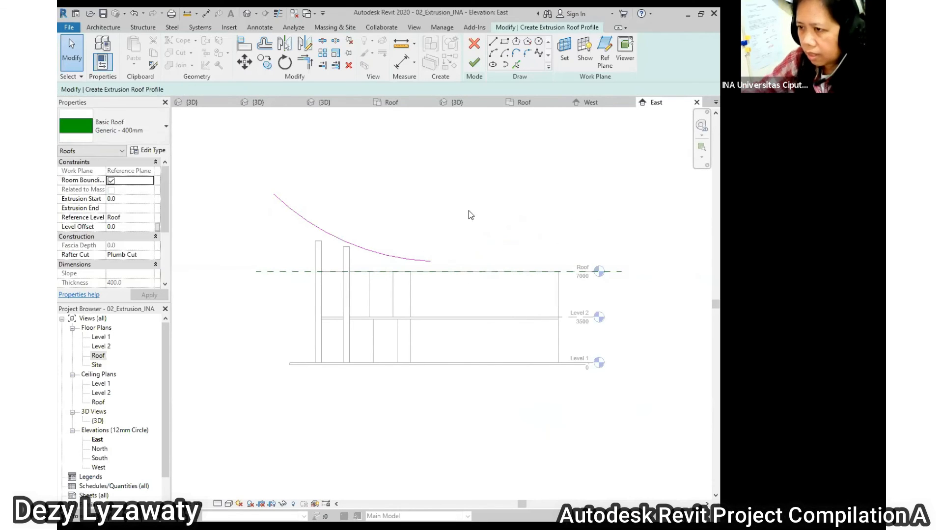
Extend the remaining arc past the building's north wall and finish the roof profile
drag(414, 259, 602, 256)
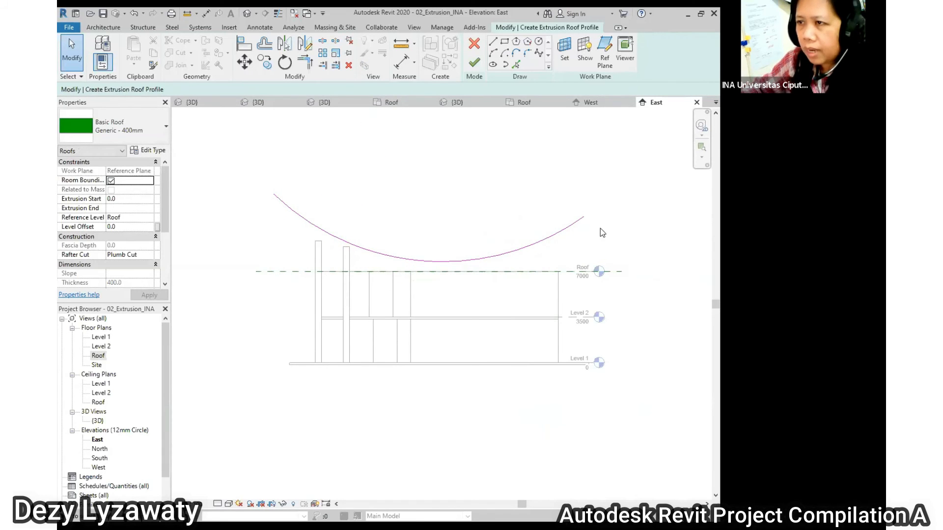
click(475, 64)
click(497, 203)
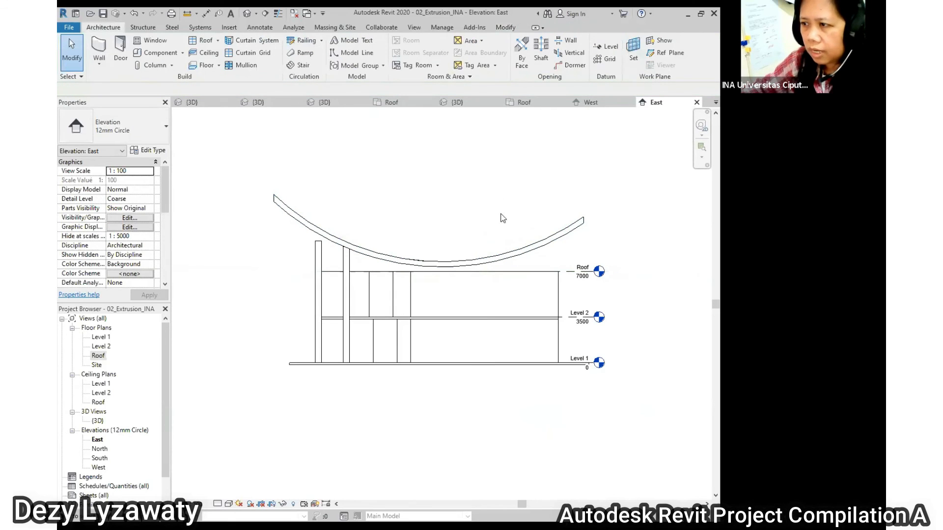
Inspect the new curved roof in the East elevation and in the 3D view
click(527, 254)
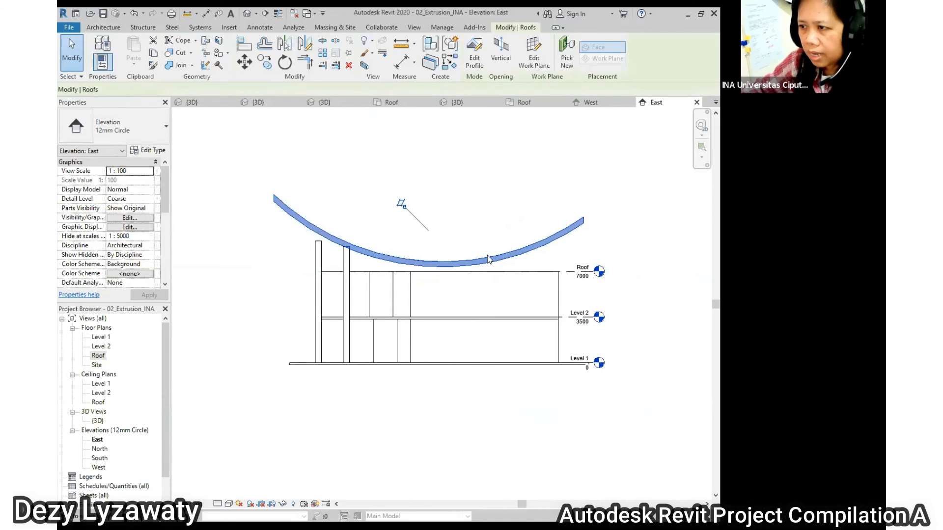
click(496, 232)
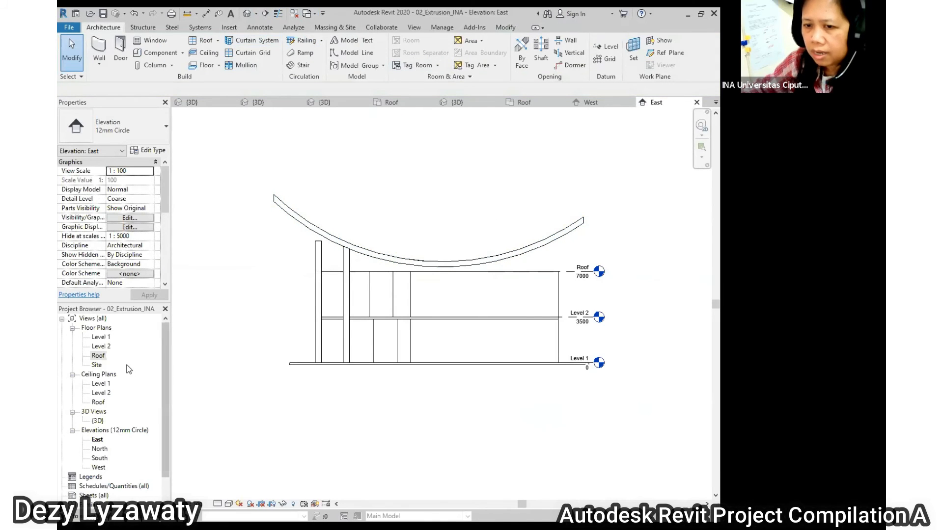
click(248, 16)
shift+middle_drag(526, 271, 482, 285)
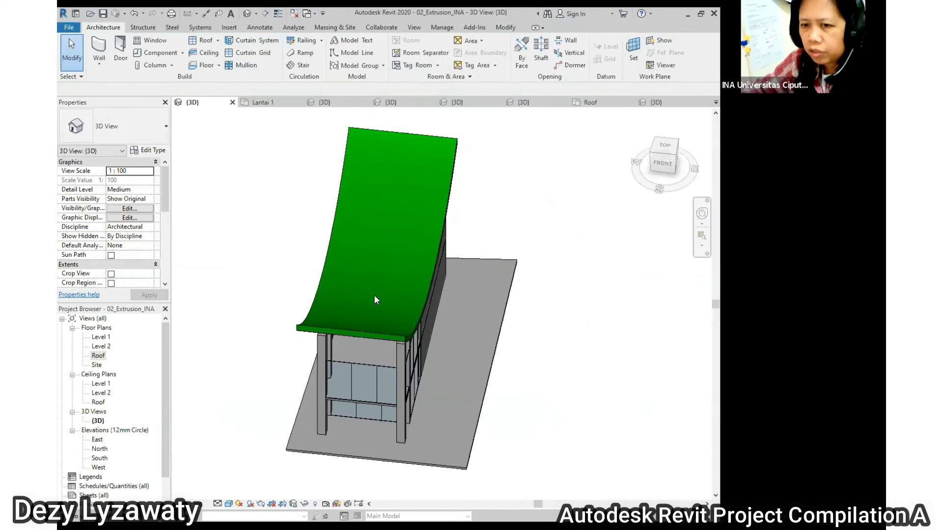
In the Roof floor plan, stretch the curved roof's east edge to the east reference plane, giving an 8300 extrusion end, and lock it there
double_click(98, 356)
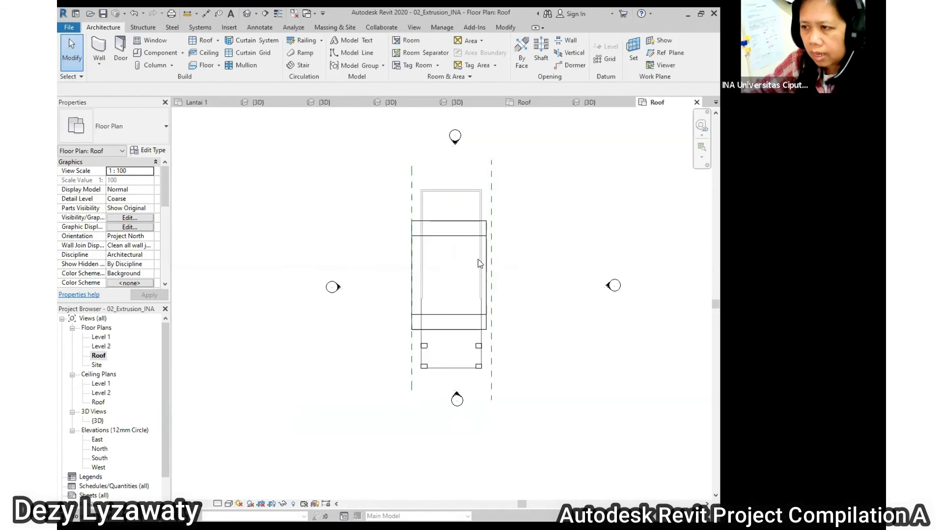
scroll(488, 256, up, 2)
scroll(469, 241, down, 1)
scroll(485, 245, up, 1)
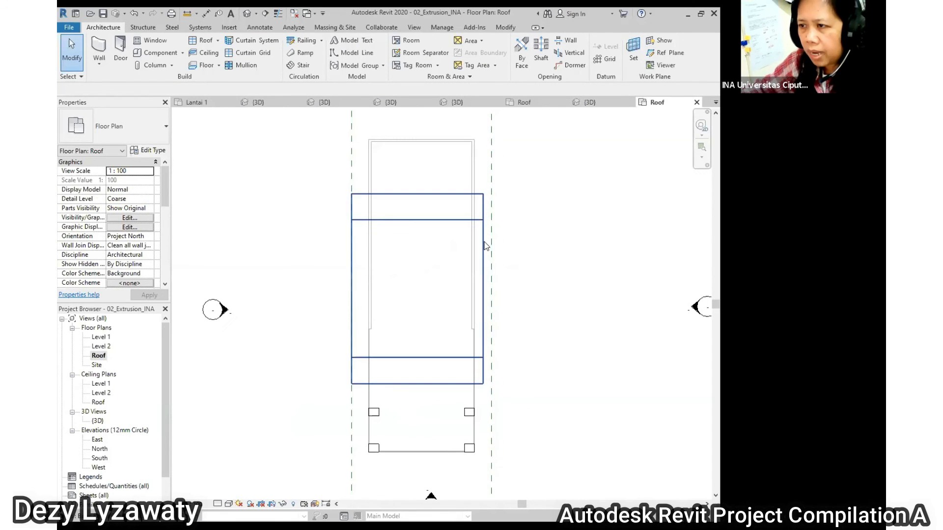
click(483, 243)
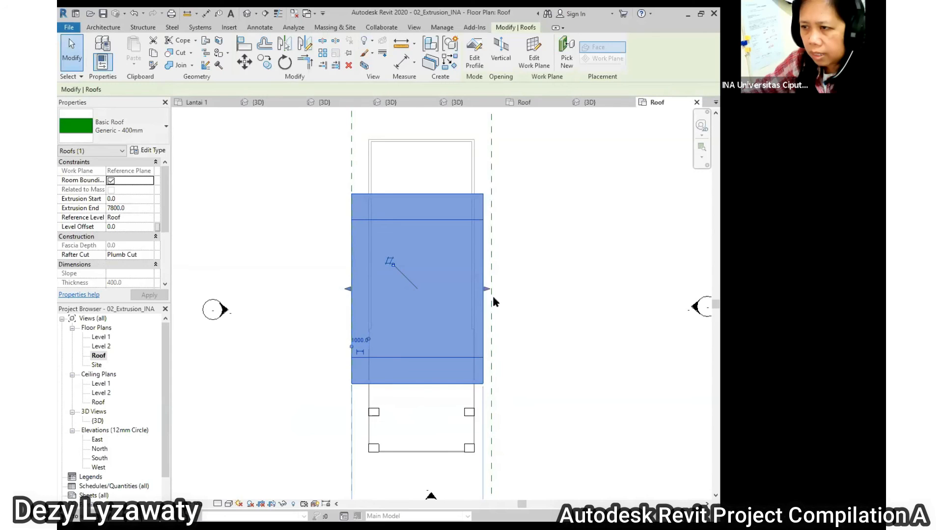
click(533, 293)
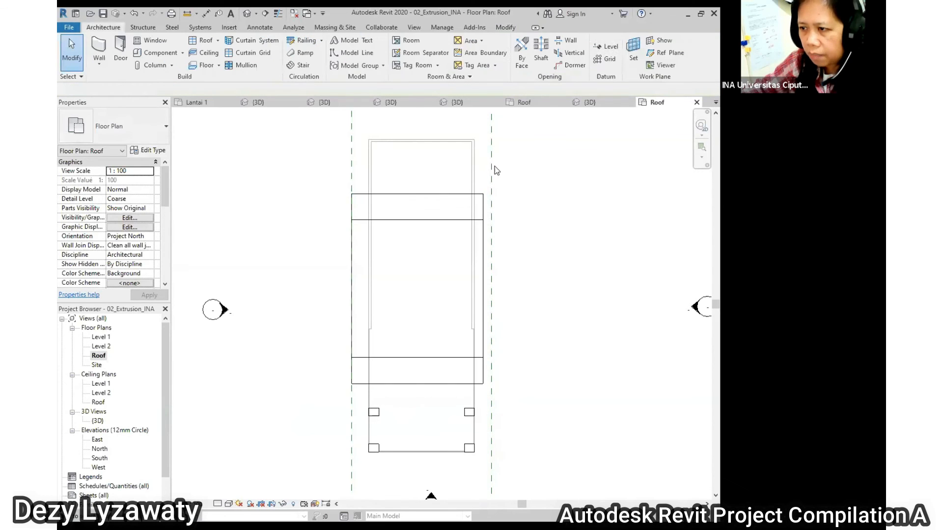
click(483, 206)
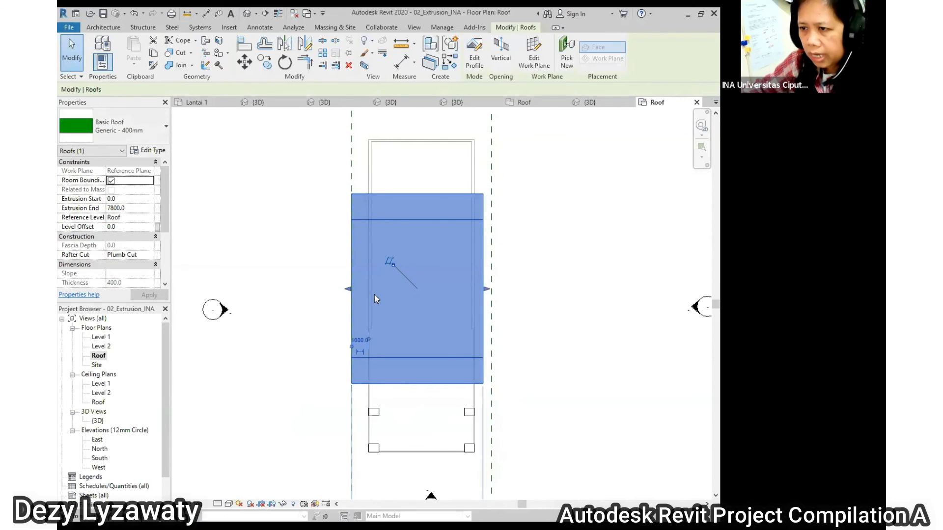
drag(488, 294, 490, 318)
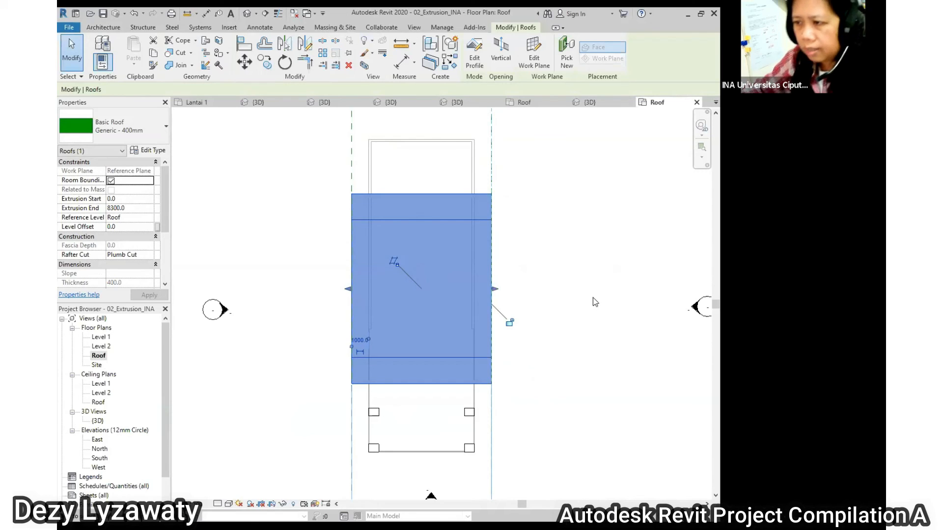
click(511, 325)
click(518, 284)
scroll(519, 284, down, 3)
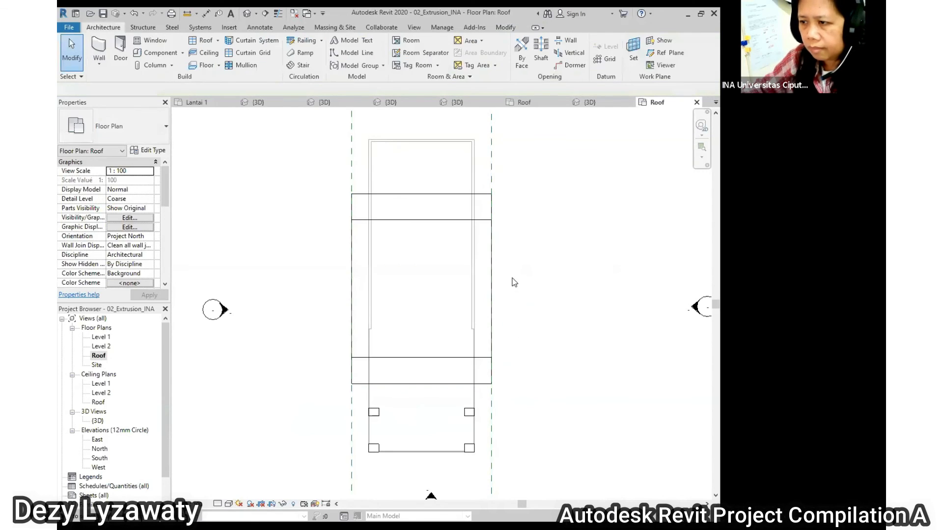
In the 3D view, select the connected chain of Level 2 walls and attach their tops to the curved roof
click(247, 13)
shift+middle_drag(501, 352, 499, 297)
scroll(499, 264, up, 2)
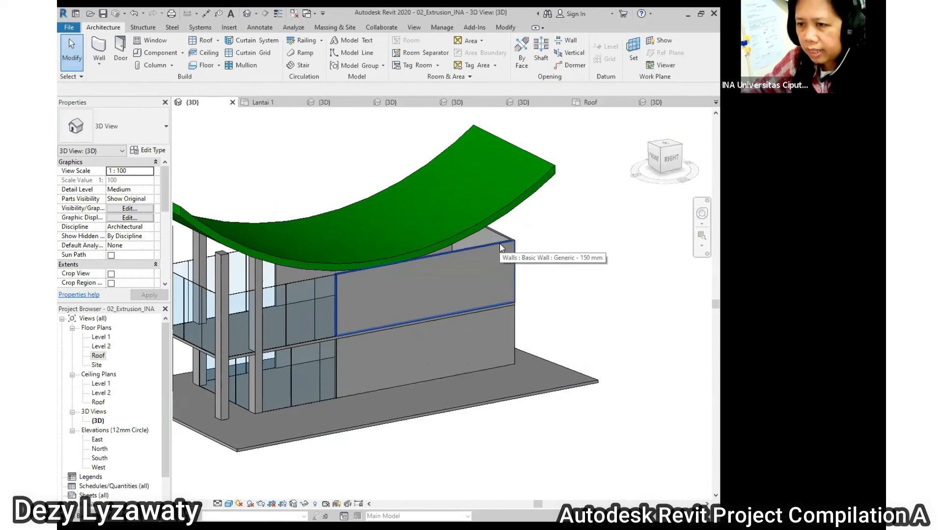
key(Tab)
click(499, 243)
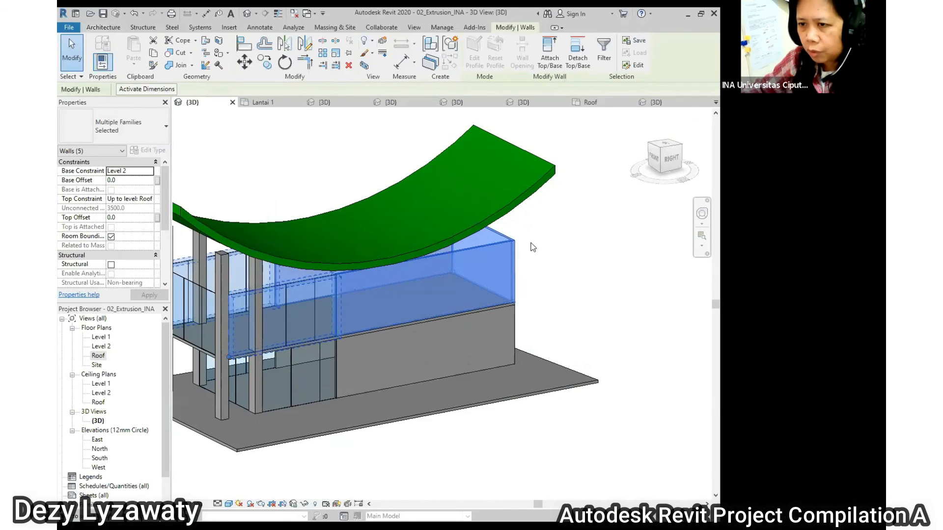
click(561, 61)
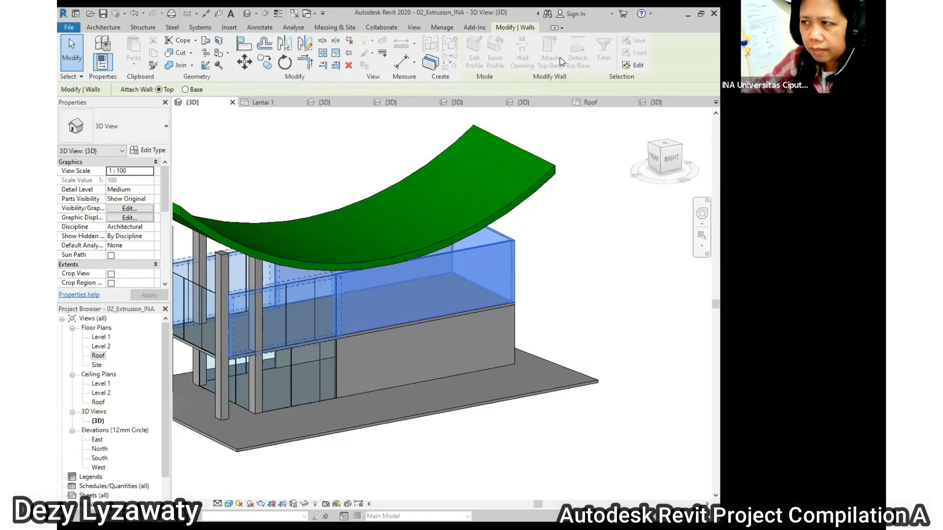
click(542, 163)
scroll(614, 265, down, 5)
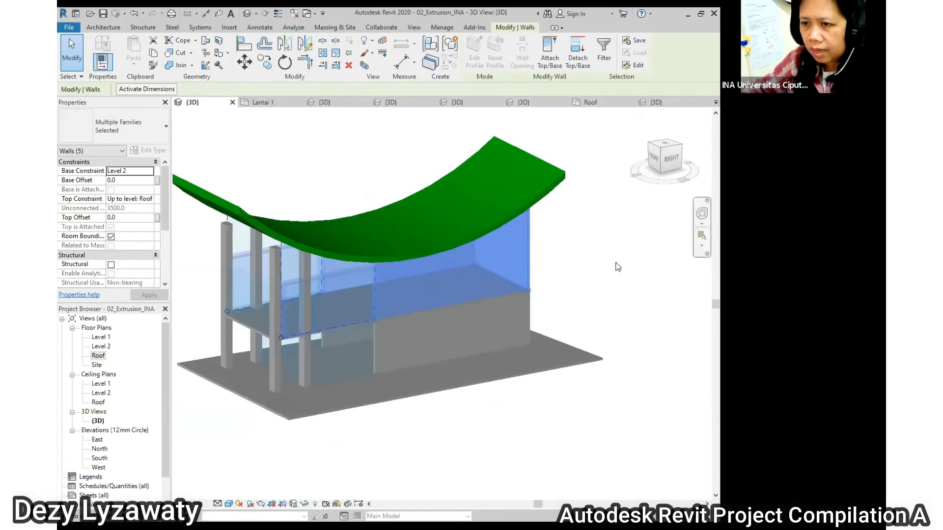
key(Escape)
Attach the top of the front Level 2 Exterior Glazing curtain wall to the curved roof
click(354, 262)
click(548, 54)
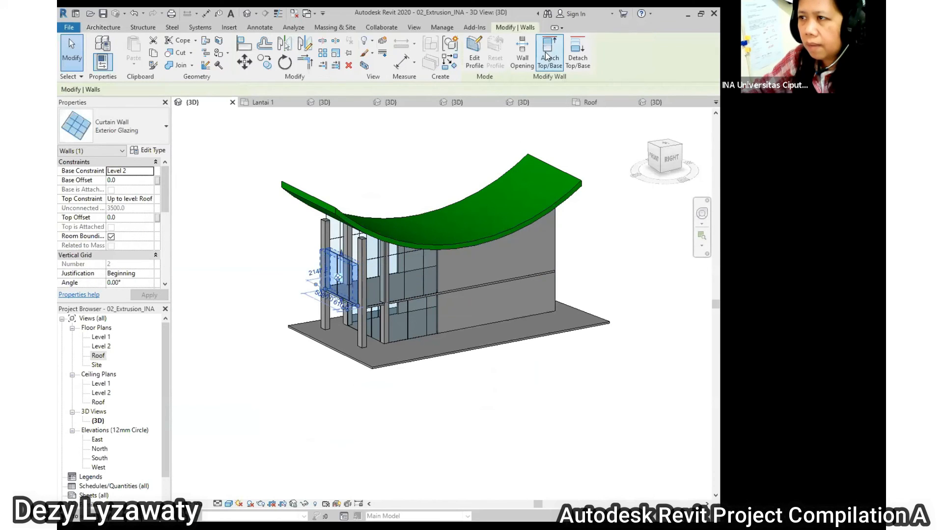
click(364, 180)
key(Escape)
Attach the tops of the two outermost front columns to the curved roof, using the Cut Column style and Minimum Intersection justification
scroll(323, 227, up, 3)
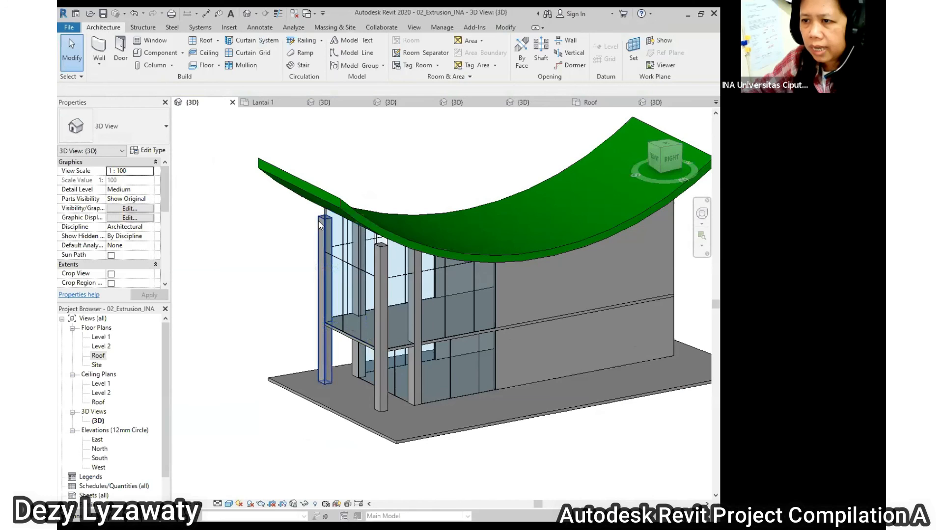
click(318, 221)
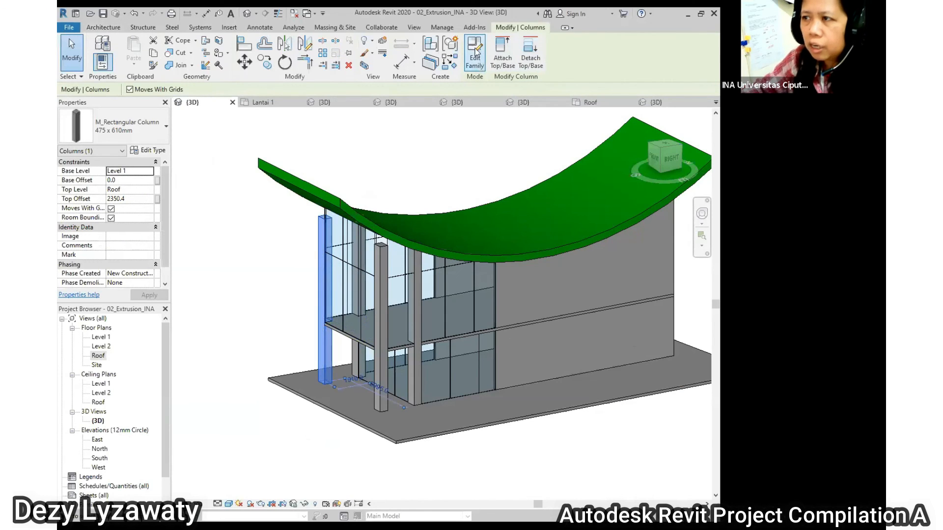
click(500, 58)
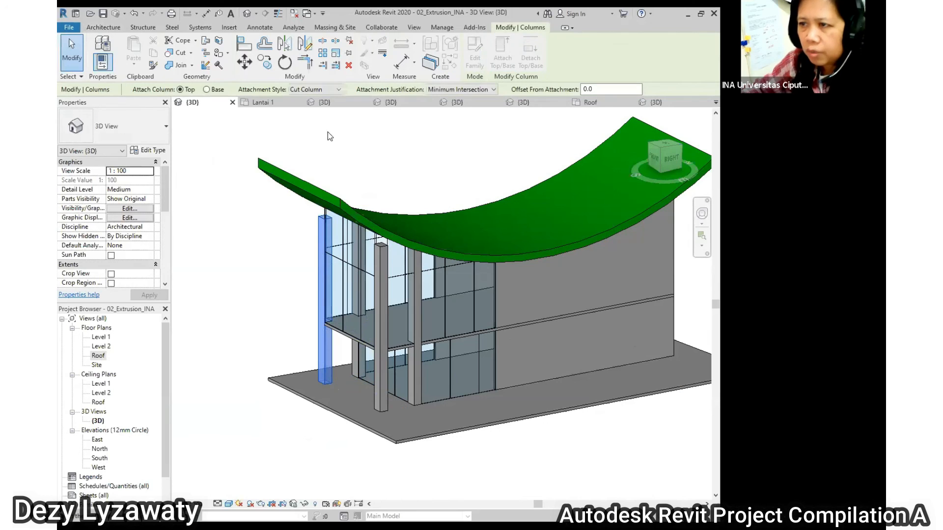
click(324, 191)
click(379, 253)
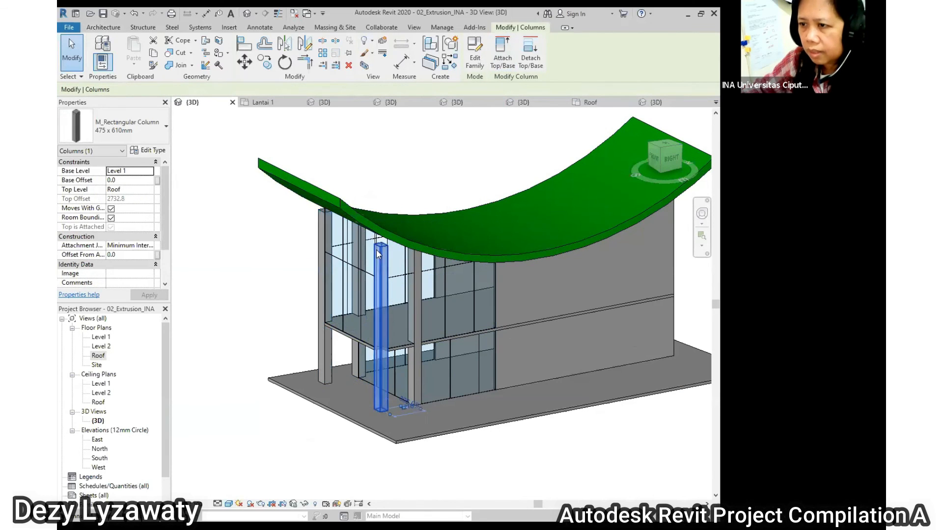
click(500, 58)
click(382, 225)
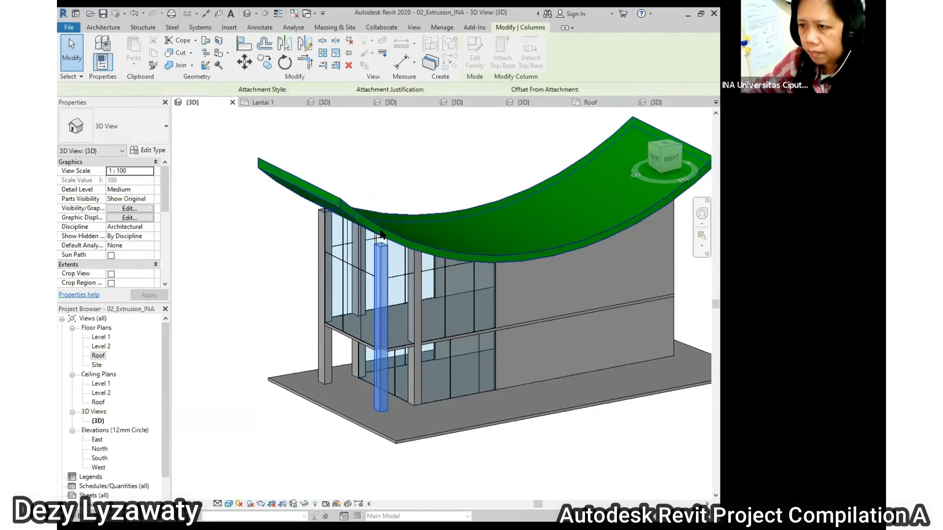
click(396, 178)
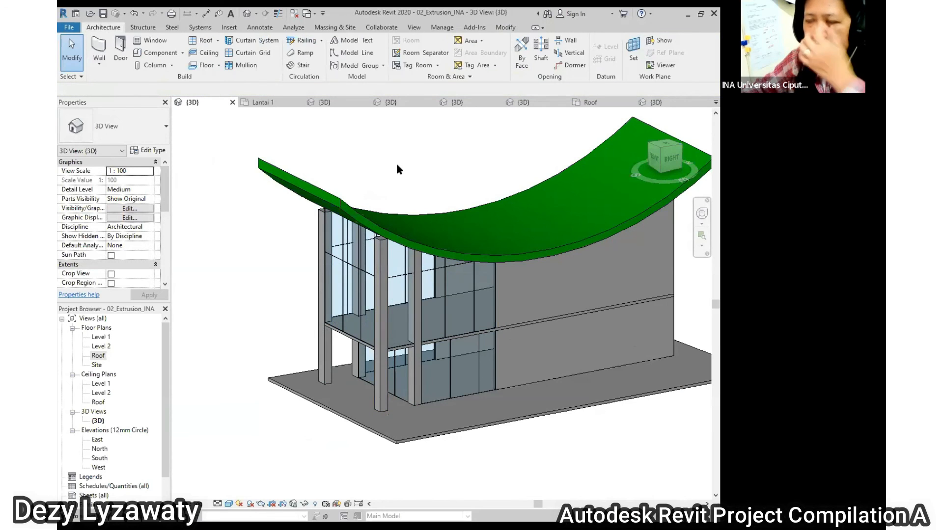
Examine from several angles how the tops of the front columns meet the underside of the curved roof
shift+middle_drag(396, 168, 493, 256)
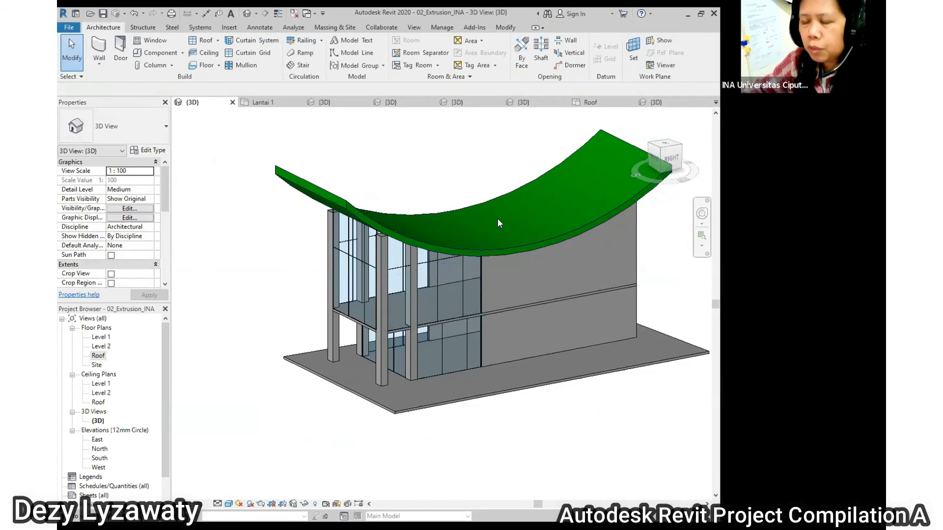
scroll(409, 236, up, 3)
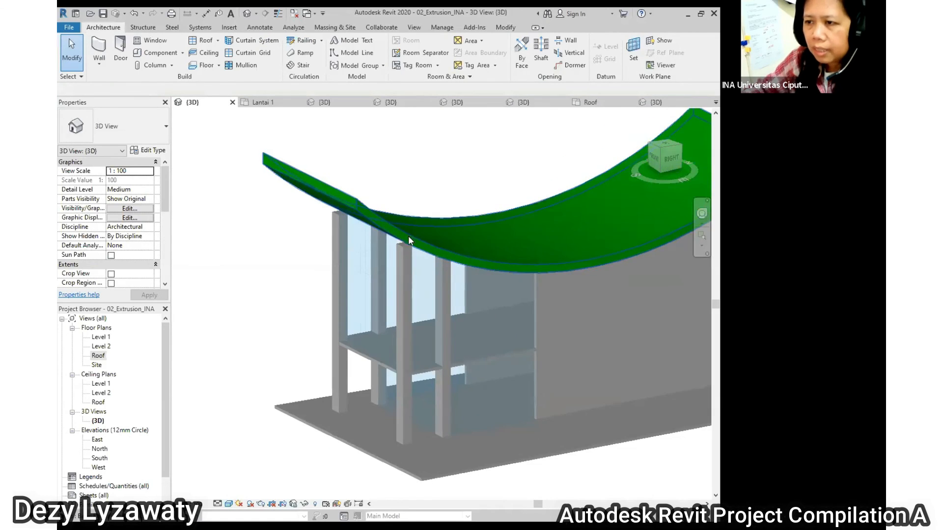
scroll(411, 274, up, 2)
scroll(410, 274, up, 5)
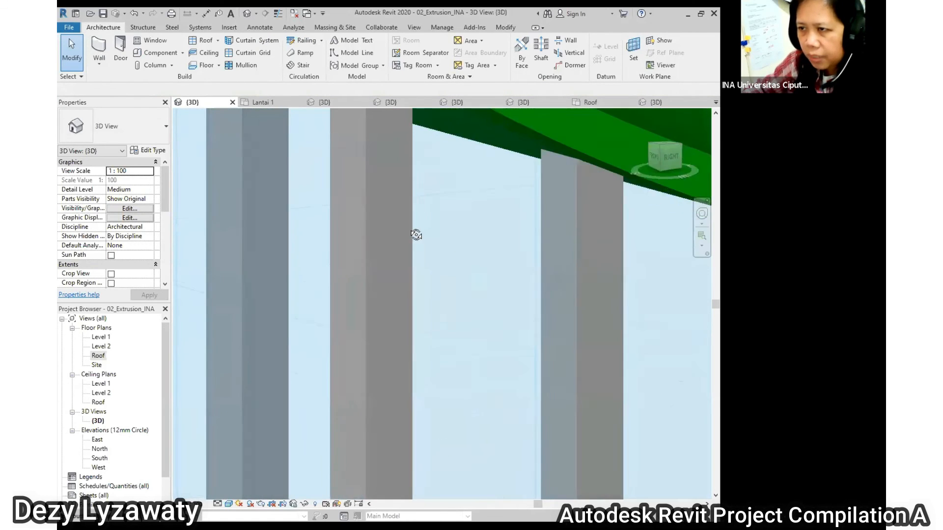
scroll(387, 228, down, 5)
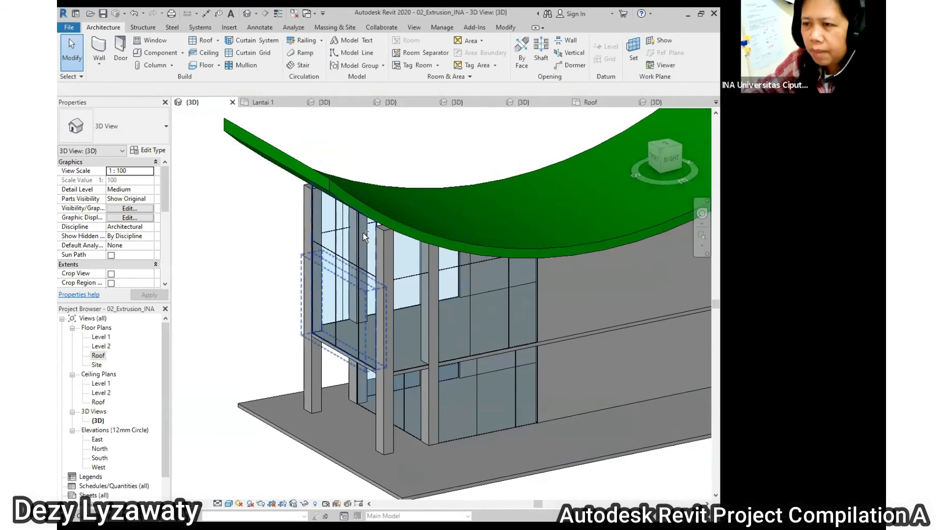
shift+middle_drag(379, 245, 414, 242)
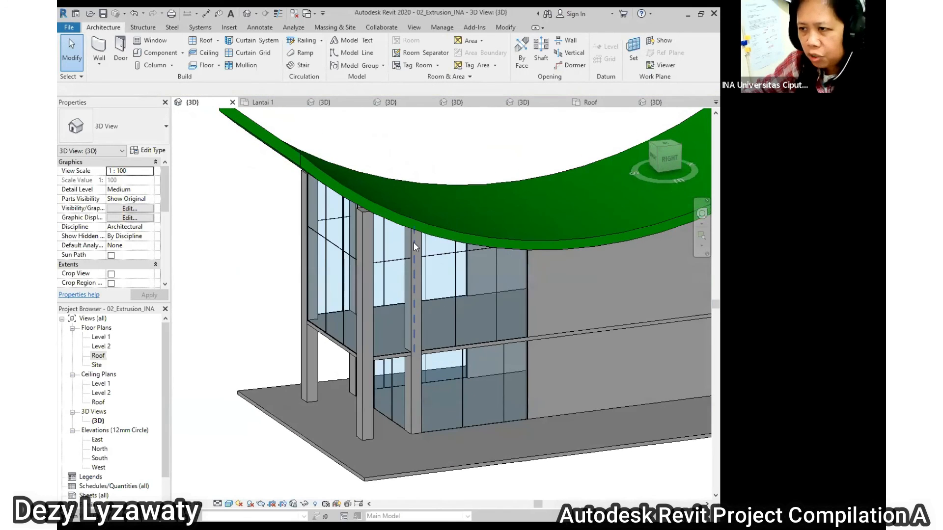
scroll(332, 199, down, 3)
scroll(332, 199, up, 5)
shift+middle_drag(421, 127, 375, 205)
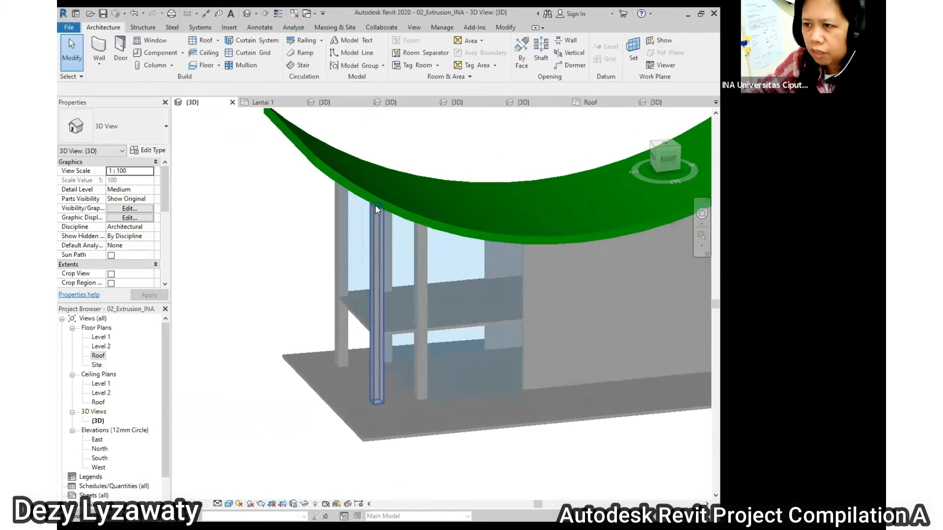
scroll(374, 212, up, 3)
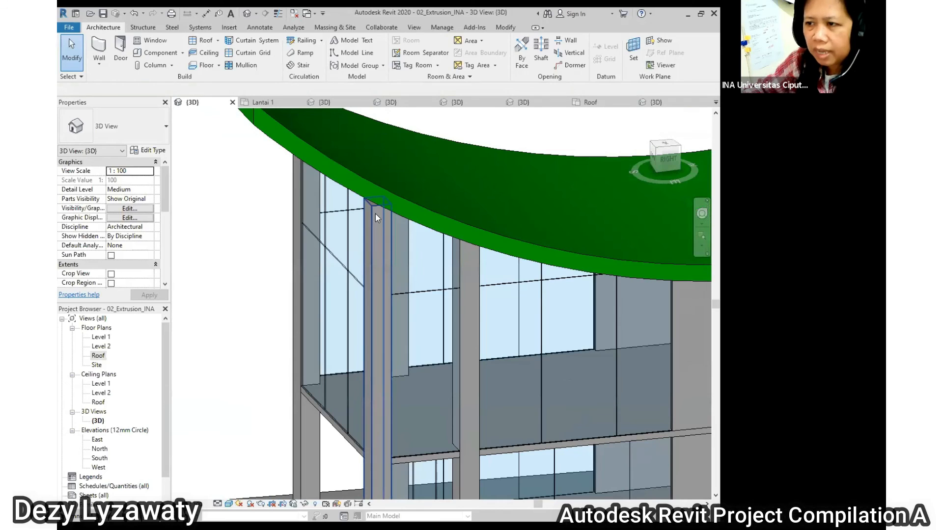
click(375, 213)
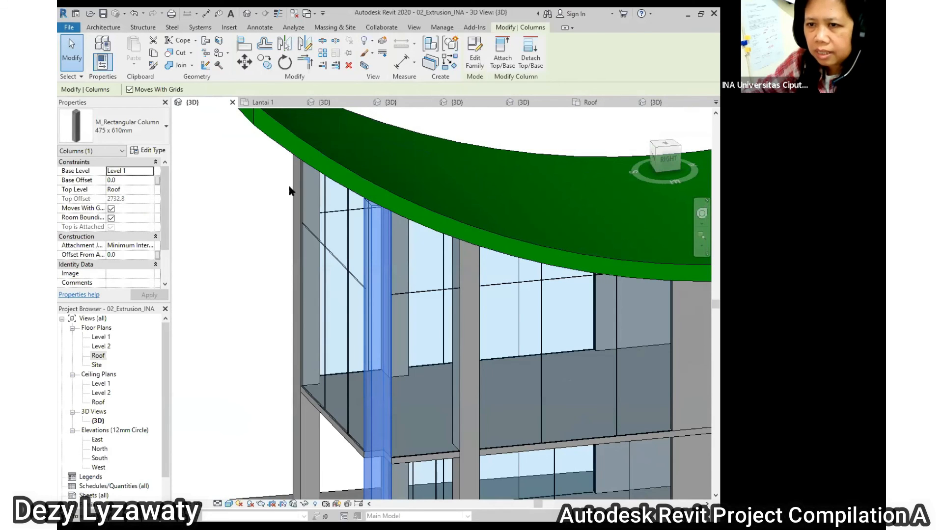
key(Escape)
Try turning off Moves With Grids and Room Bounding for the front east corner column, and restore both options
scroll(311, 246, down, 5)
shift+middle_drag(430, 254, 395, 275)
click(395, 275)
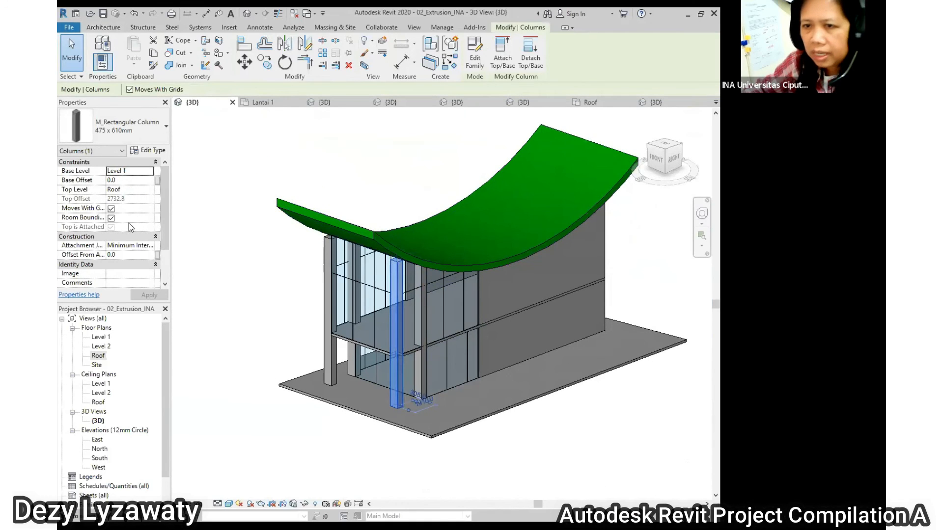
click(112, 209)
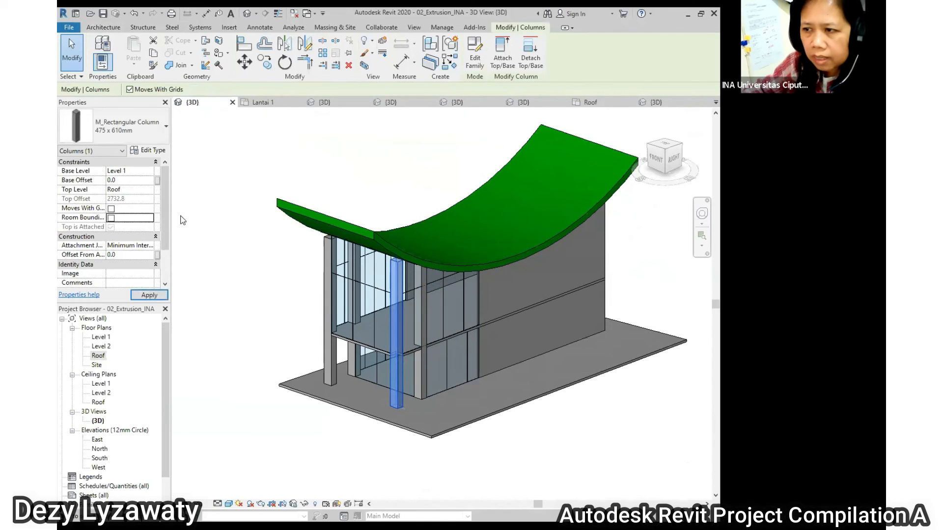
scroll(398, 276, up, 4)
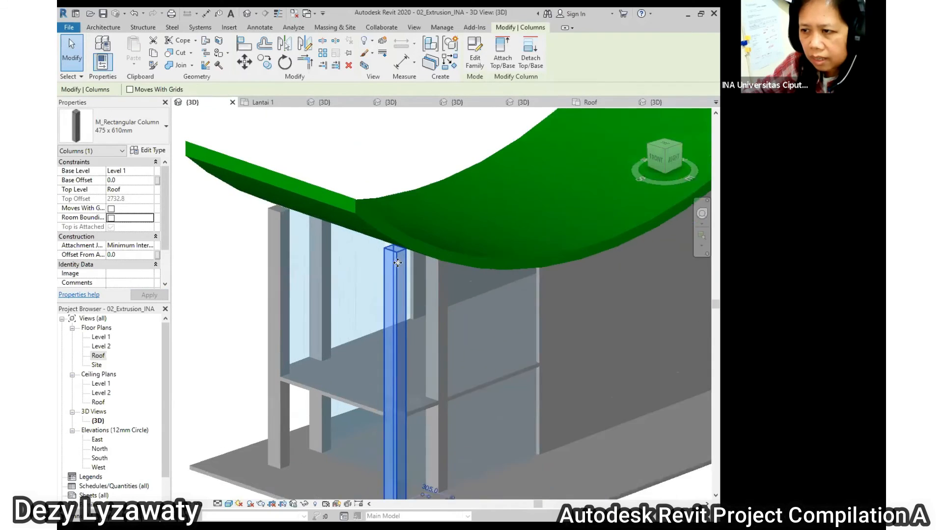
click(111, 218)
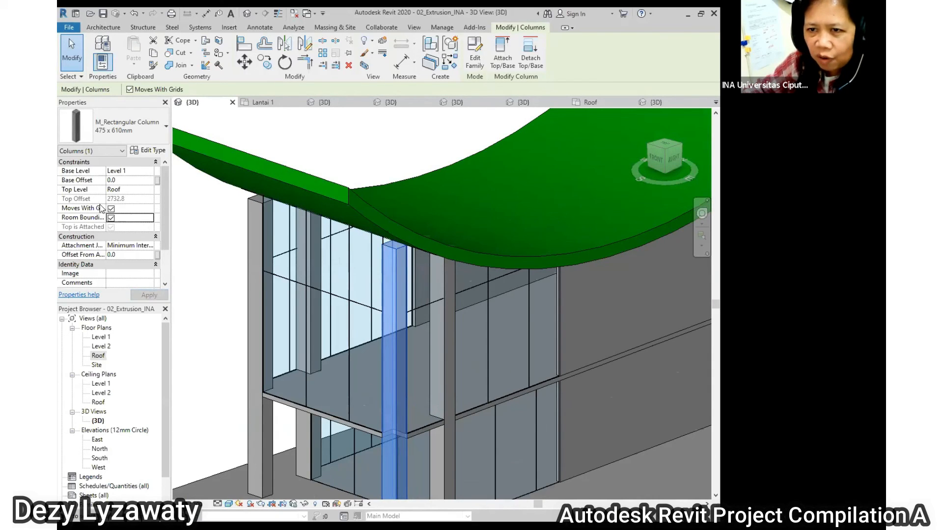
key(Escape)
Review the whole building in 3D, including the curved roof's north end above the attached walls
scroll(319, 181, down, 6)
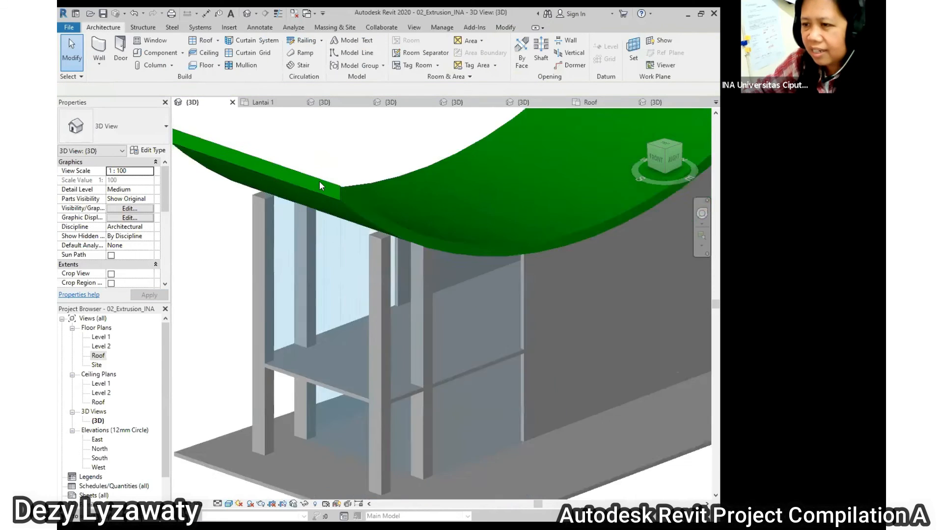
middle_drag(396, 318, 396, 324)
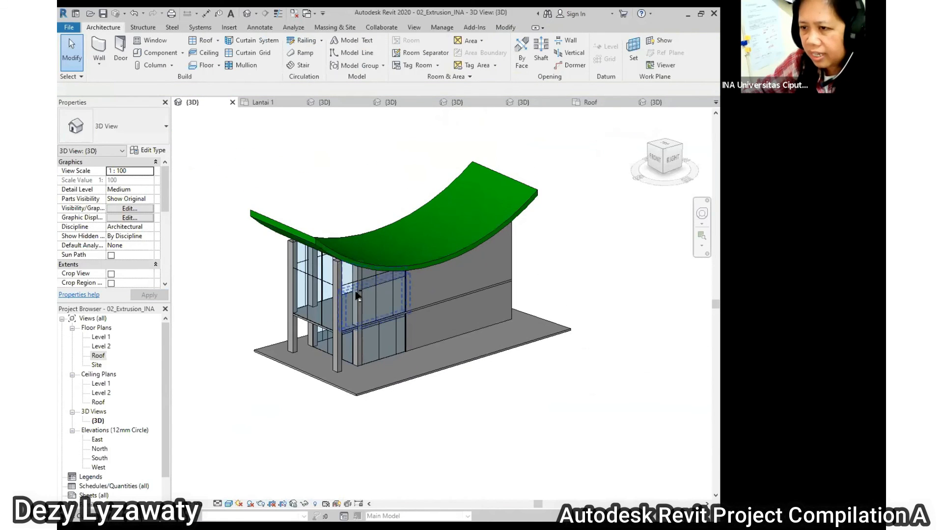
shift+middle_drag(564, 281, 573, 282)
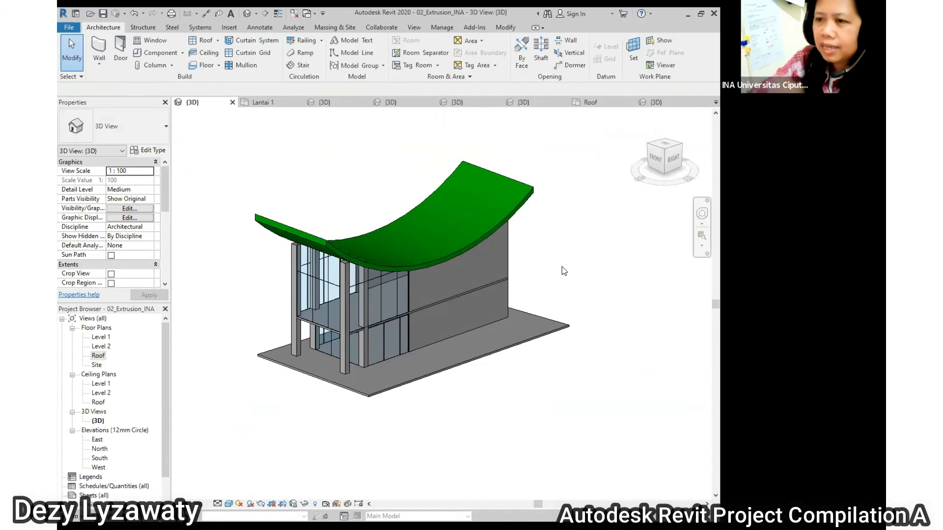
scroll(532, 206, up, 5)
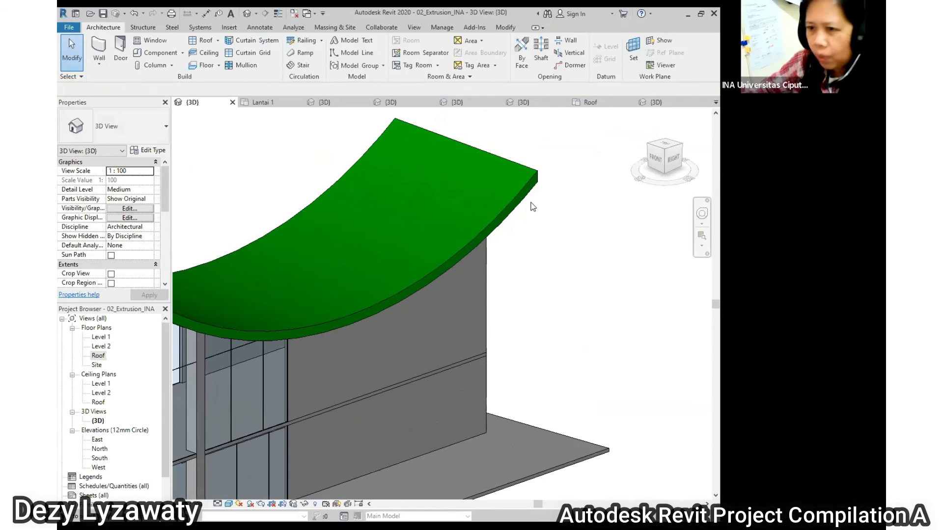
scroll(599, 280, down, 5)
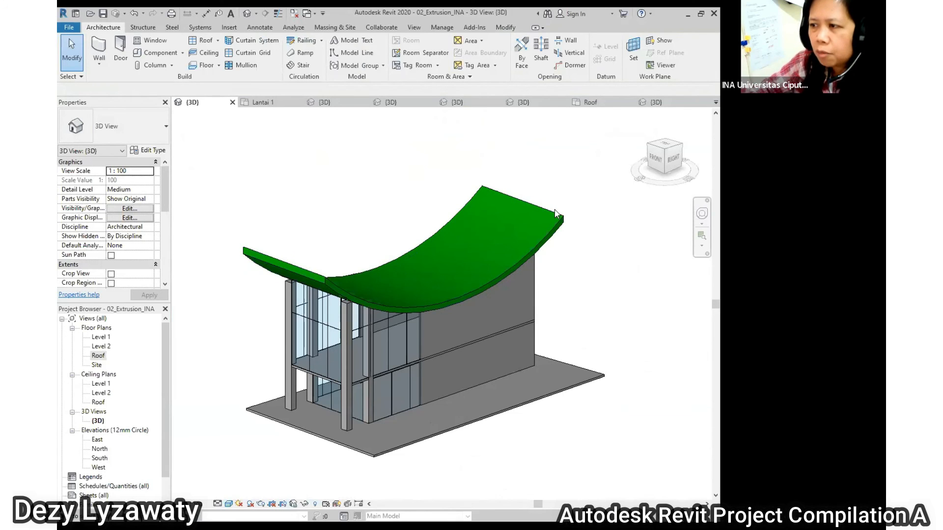
Change the curved extrusion roof from its generic type to the Basic Roof type Warm Roof - Timber
click(560, 221)
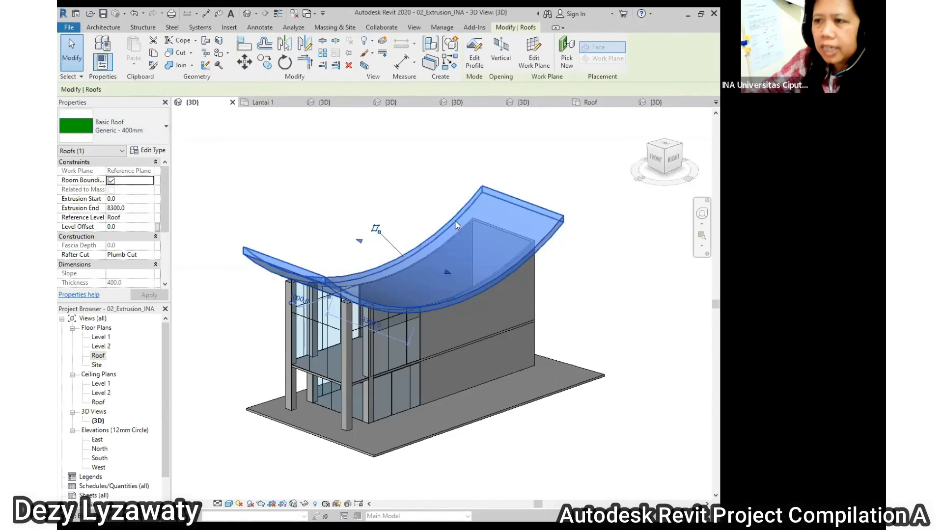
click(513, 179)
click(518, 197)
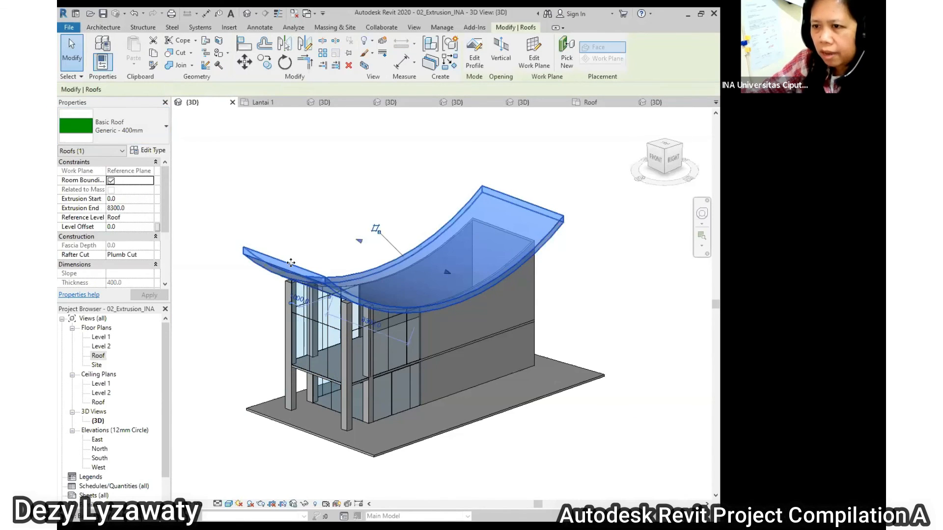
click(276, 178)
click(290, 267)
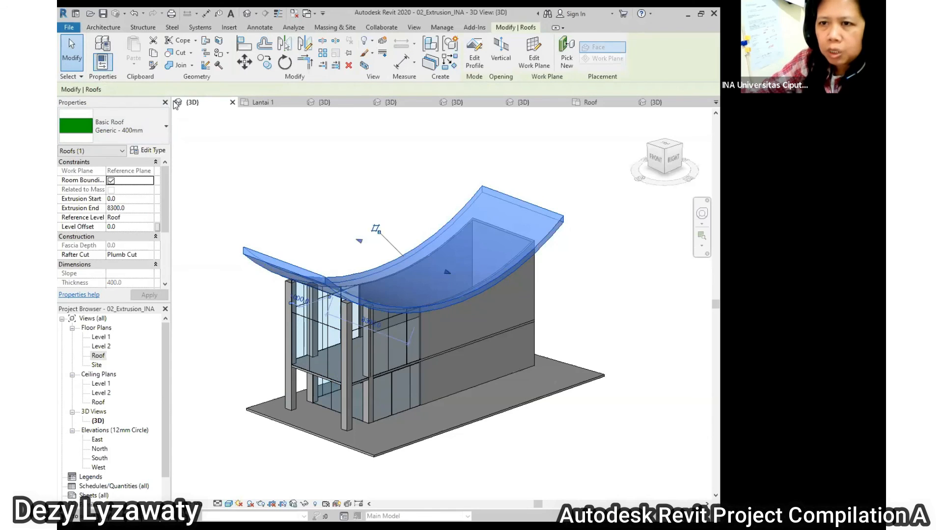
click(139, 127)
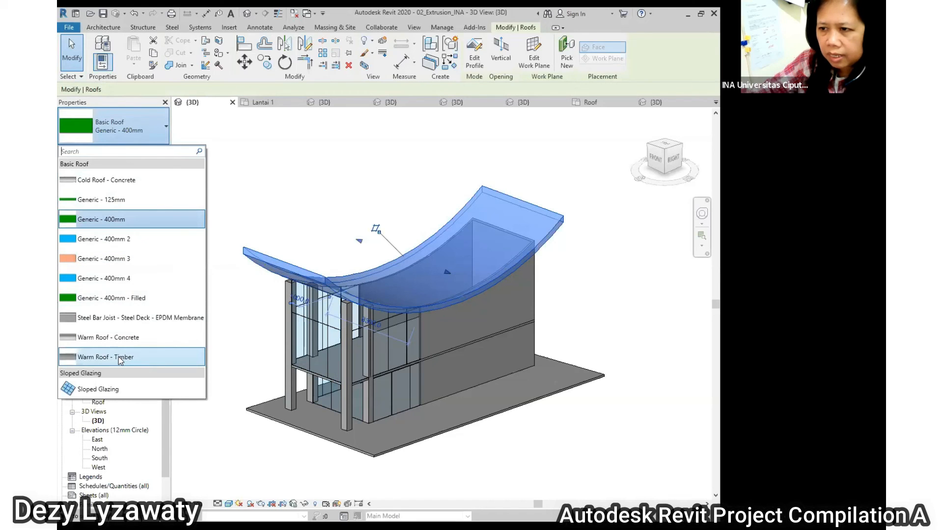
click(275, 210)
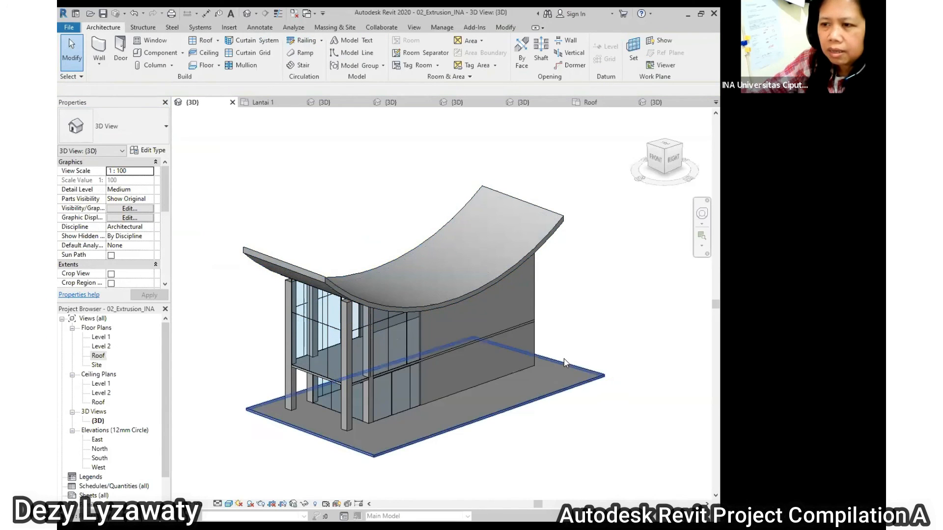
Switch the curved roof over the building to the thinner Basic Roof type Generic - 125mm
click(270, 262)
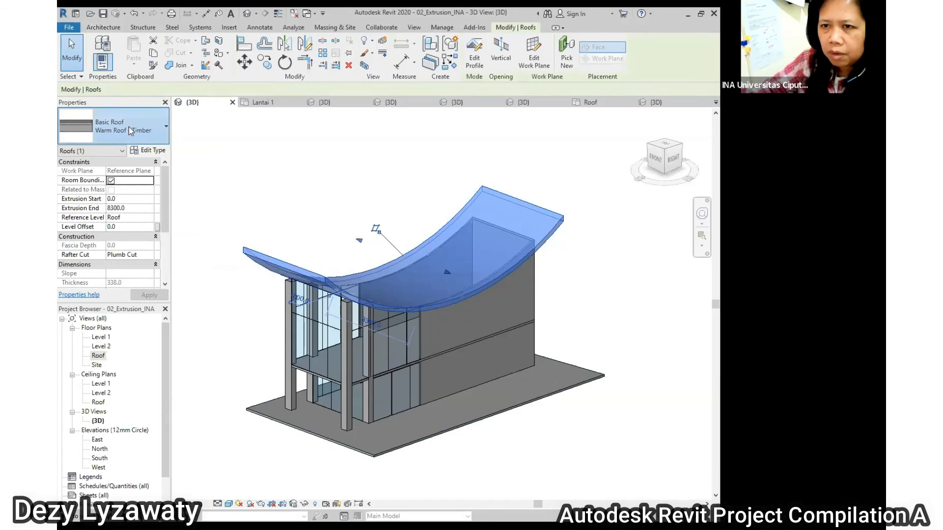
click(129, 126)
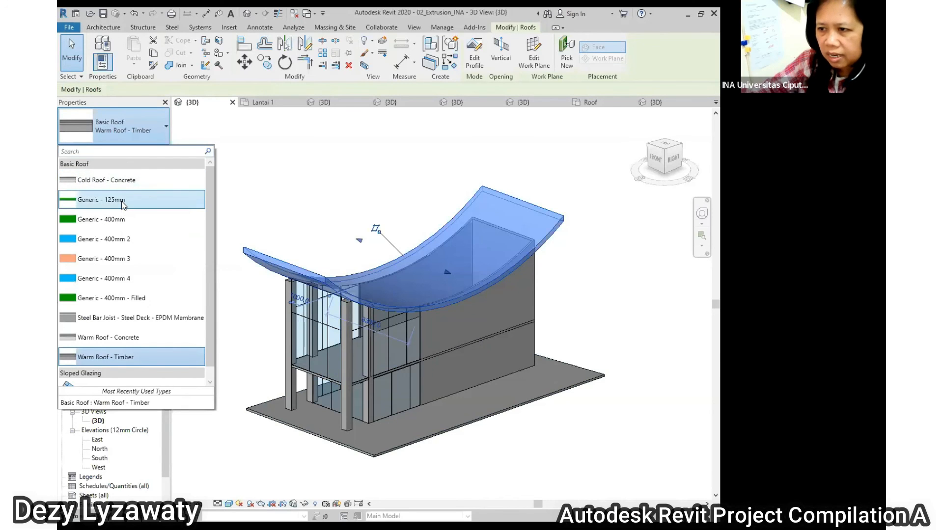
click(123, 205)
key(Escape)
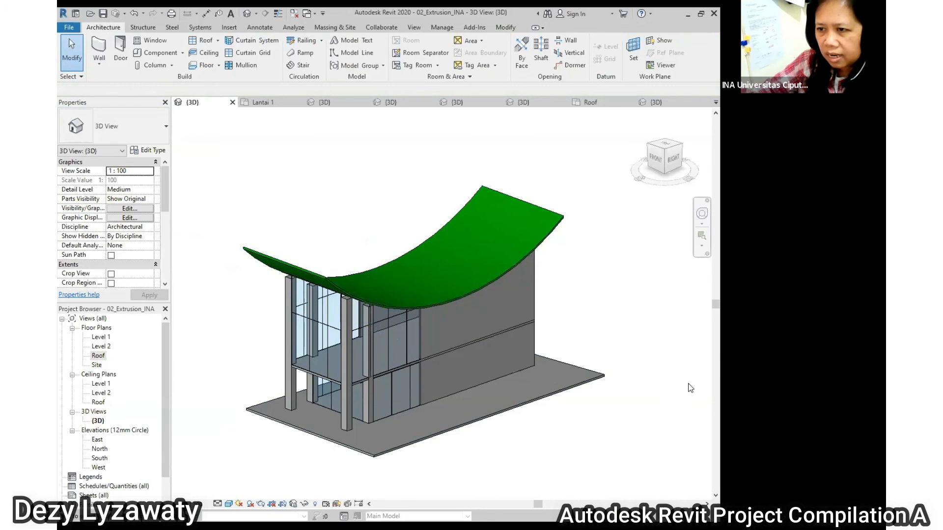
Assign the Basic Roof type Steel Bar Joist - Steel Deck - EPDM Membrane to the curved roof
click(316, 274)
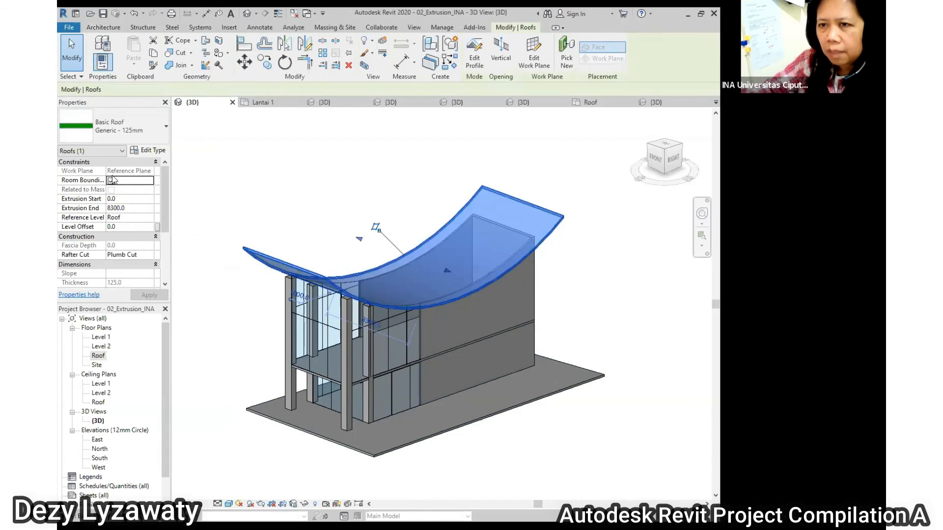
click(156, 127)
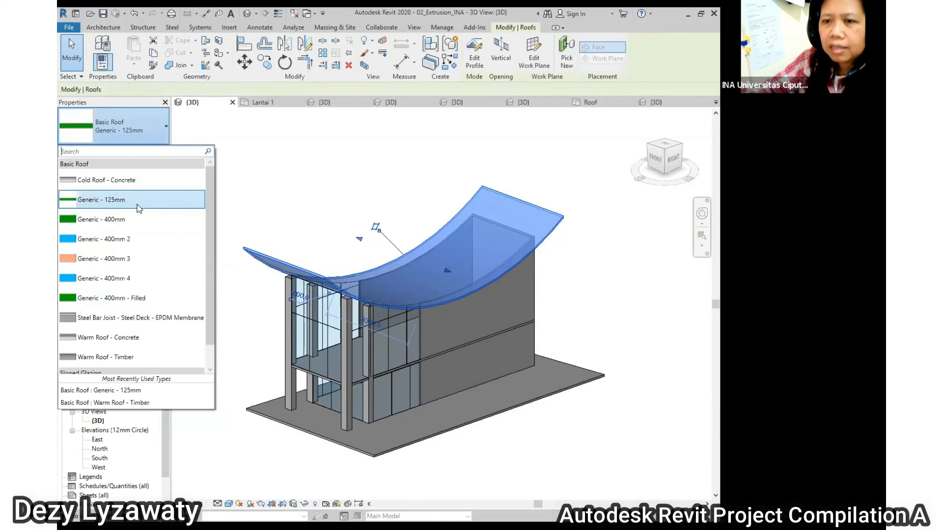
click(131, 318)
click(551, 321)
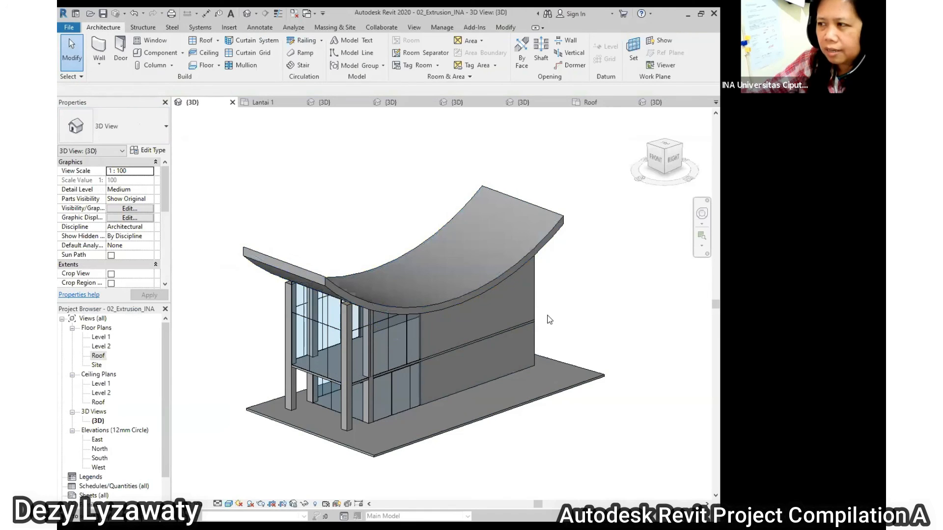